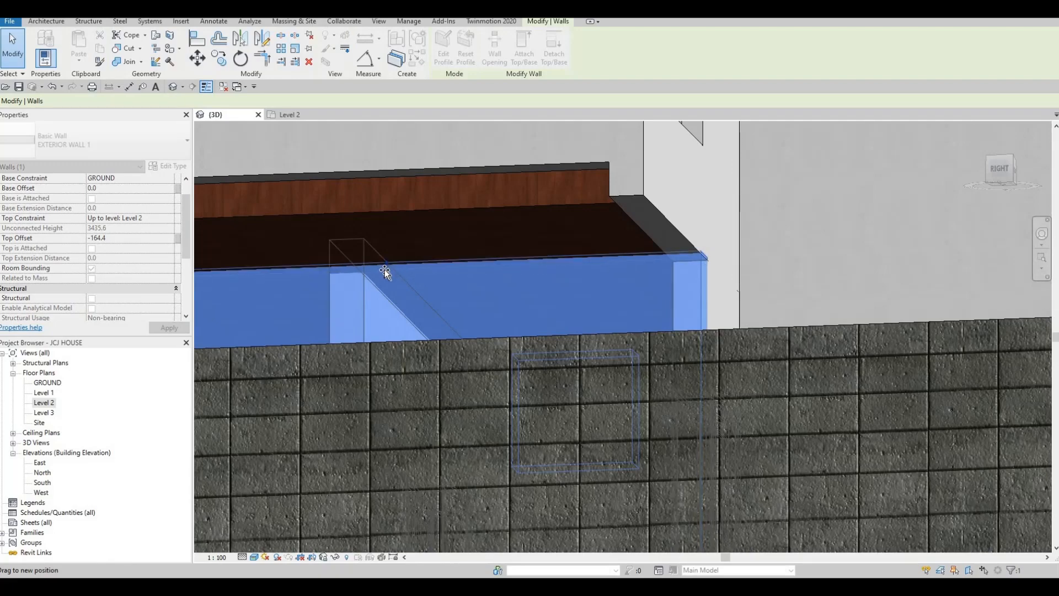
- Attach the lower exterior wall's top to the floor slab, giving a -75.4 top offset
shift+middle_drag(524, 251, 517, 242)
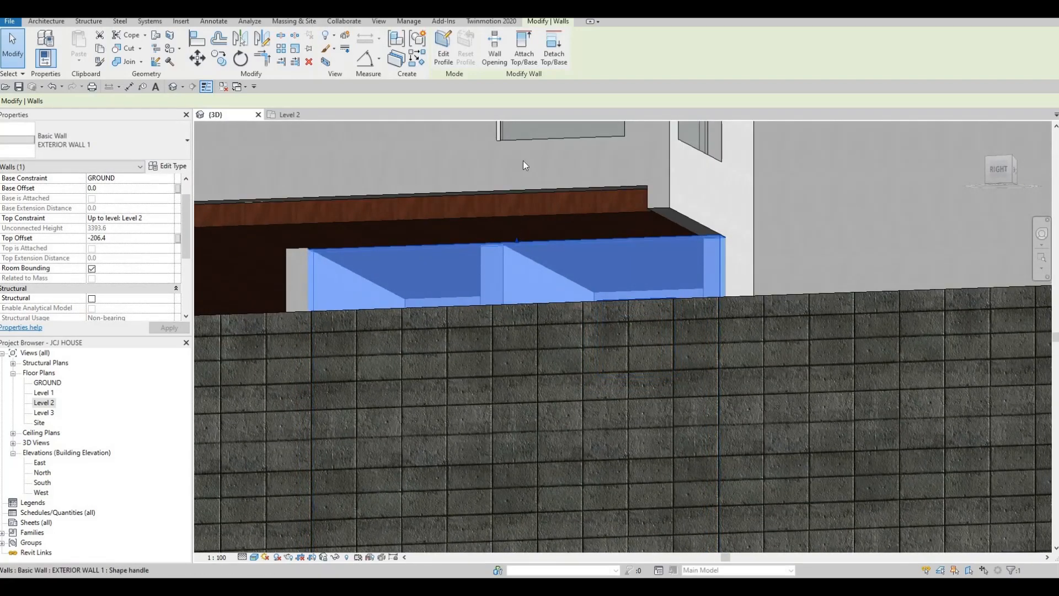
click(519, 49)
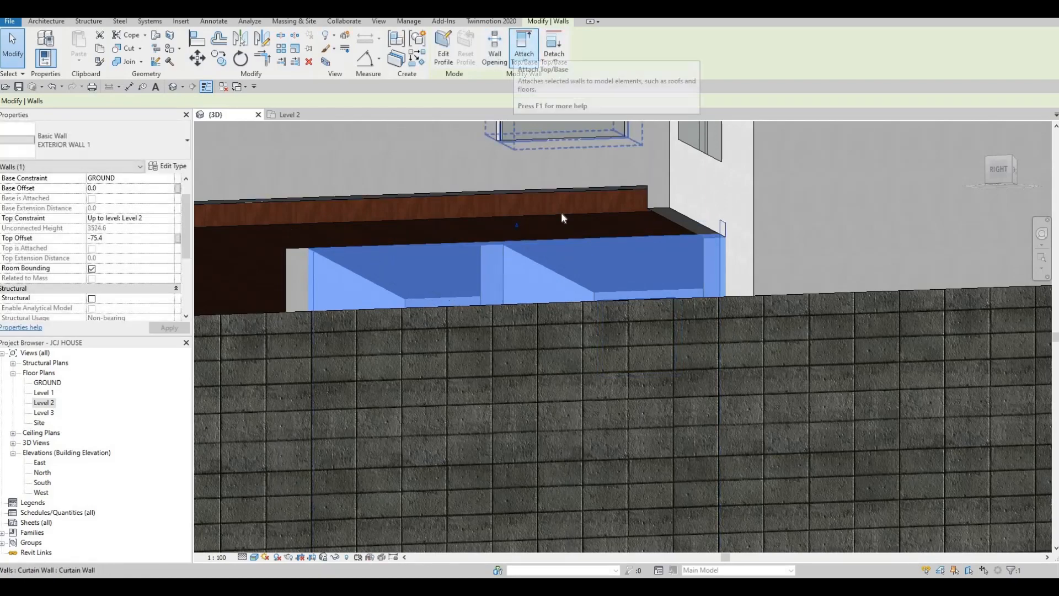
click(561, 218)
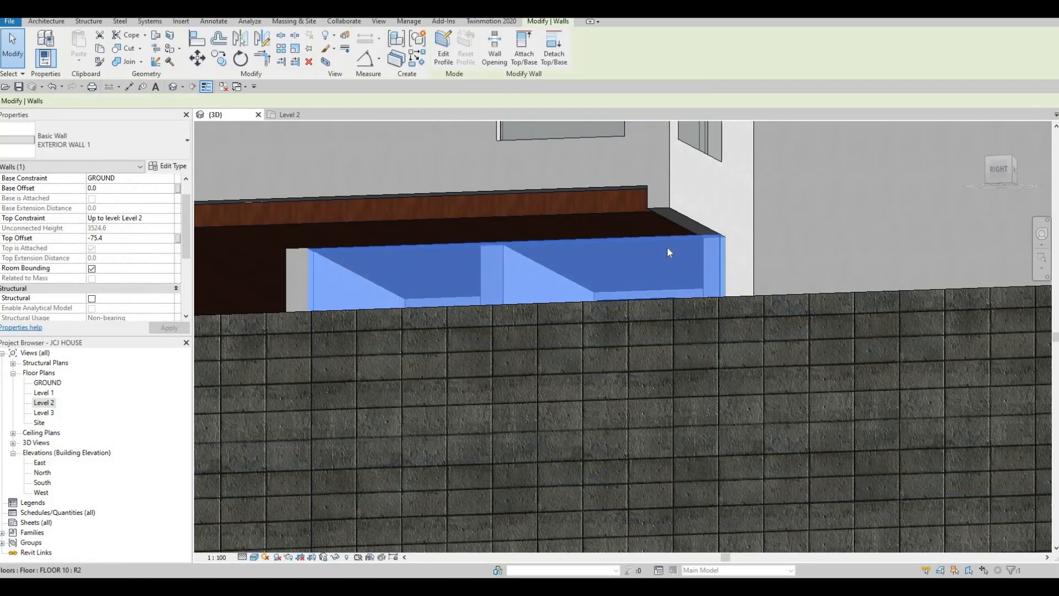
key(Escape)
- Dismiss the save reminder and select the upper exterior wall above the slab
scroll(713, 246, up, 5)
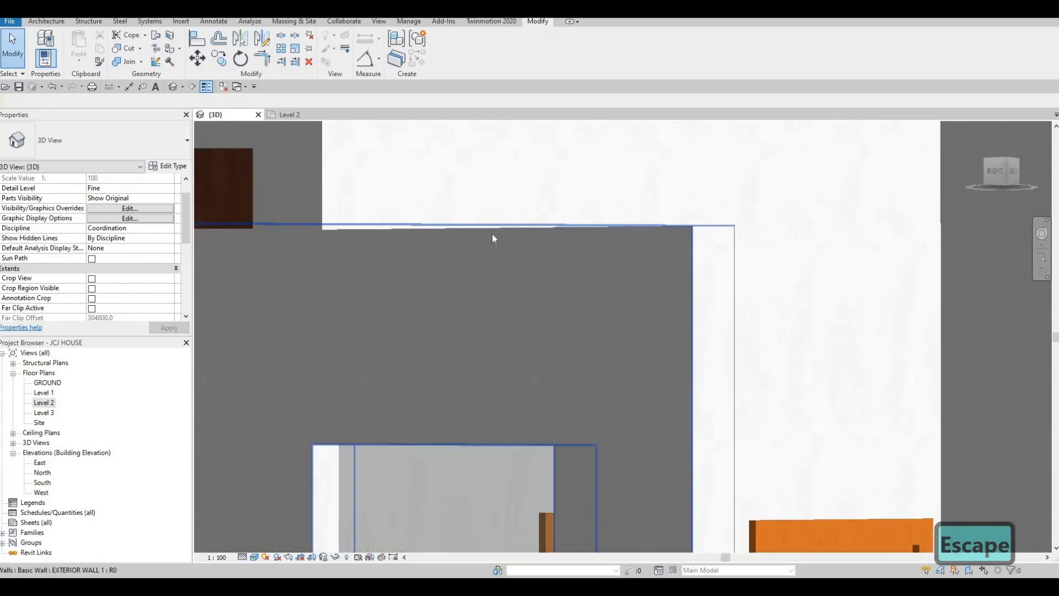
scroll(552, 243, down, 3)
key(Escape)
key(Escape)
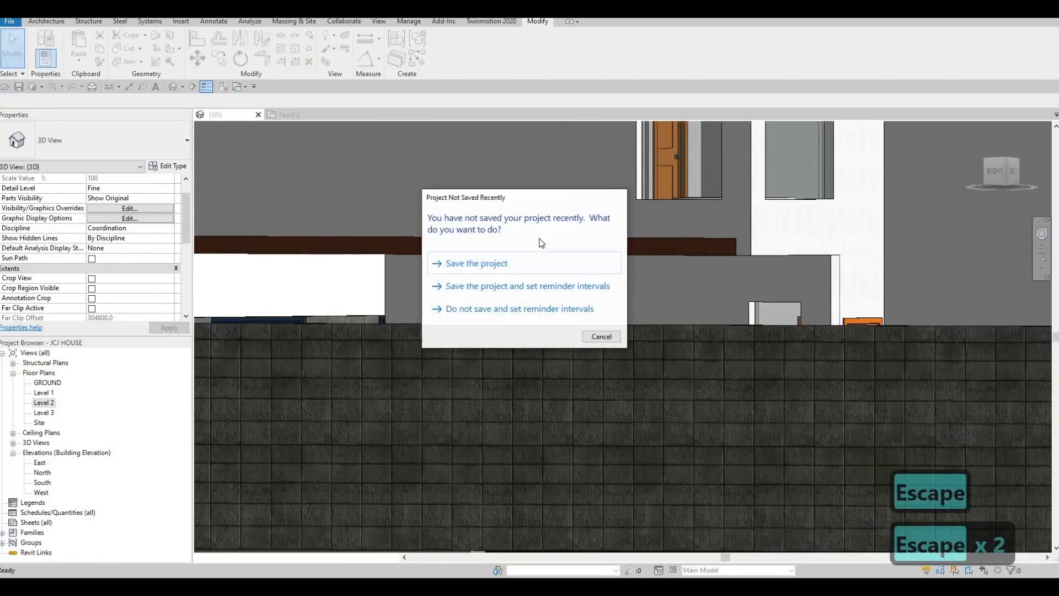
click(458, 236)
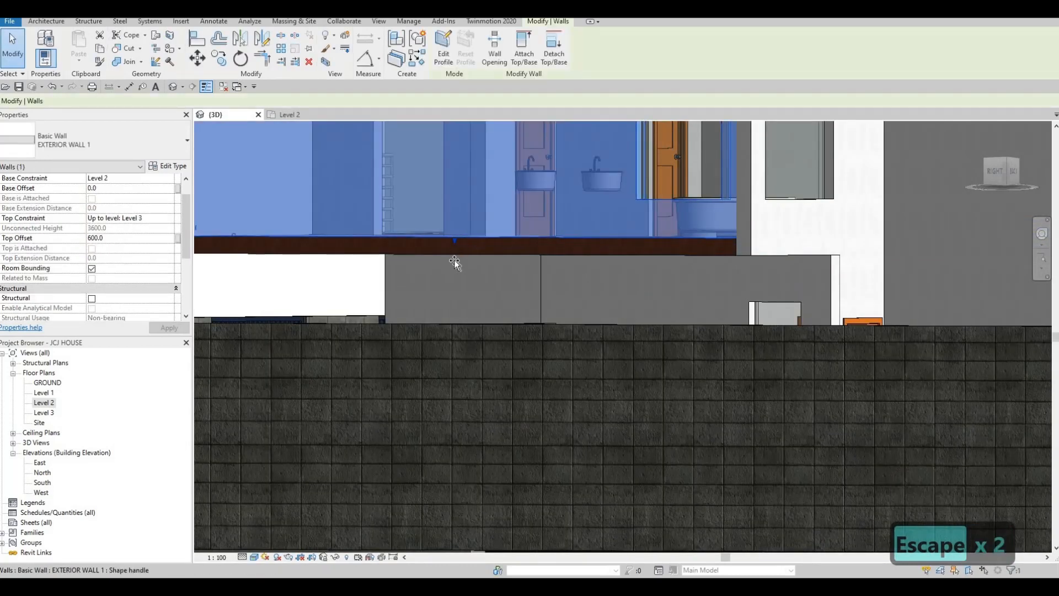
- Drag the upper wall's bottom edge down below Level 2, then deselect it
mouse_move(455, 260)
mouse_down()
mouse_move(457, 247)
mouse_move(442, 254)
mouse_up()
scroll(444, 251, up, 2)
scroll(440, 257, up, 5)
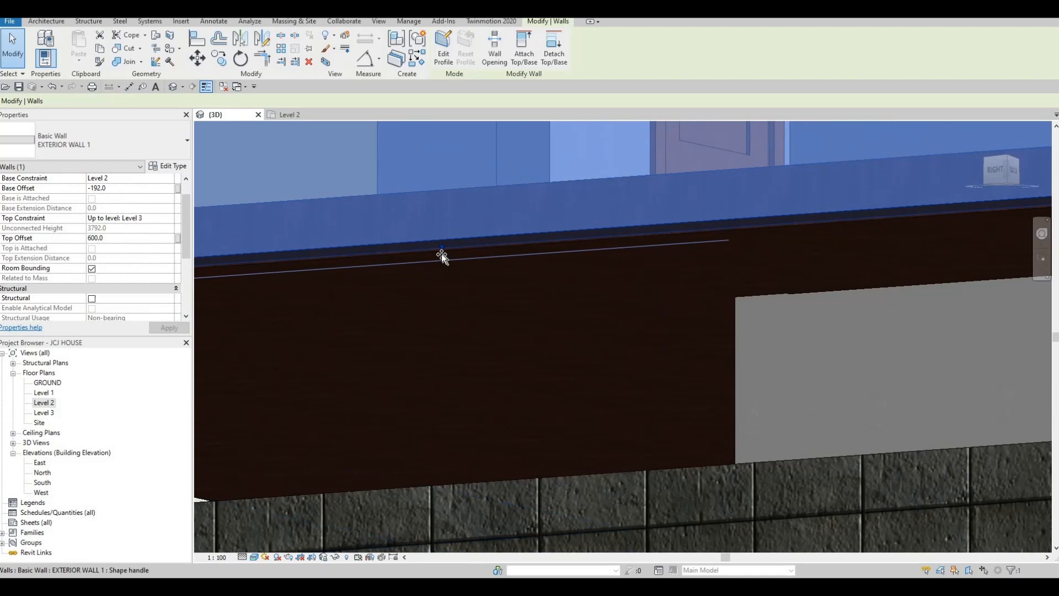
drag(441, 254, 440, 254)
scroll(441, 254, up, 4)
key(Escape)
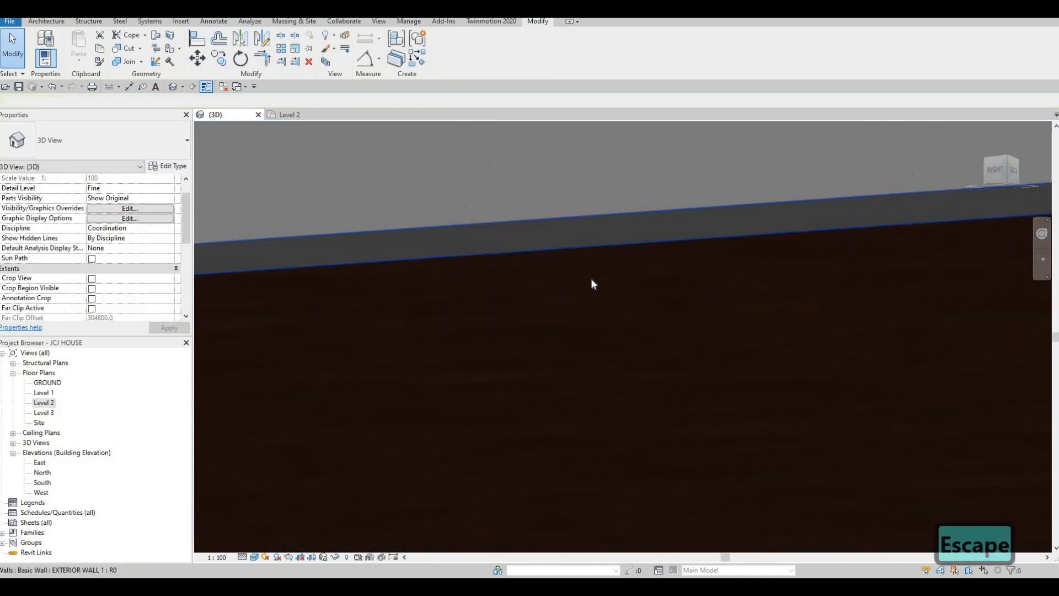
- Reselect the upper exterior wall and fine-tune its base offset to about -199.4
scroll(591, 281, down, 5)
scroll(865, 260, up, 5)
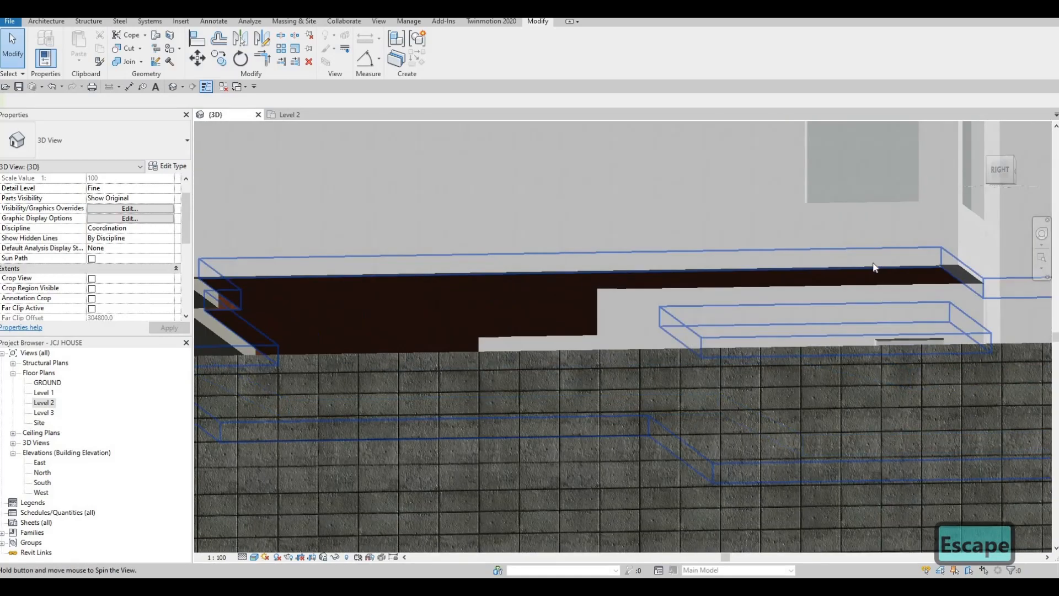
click(816, 278)
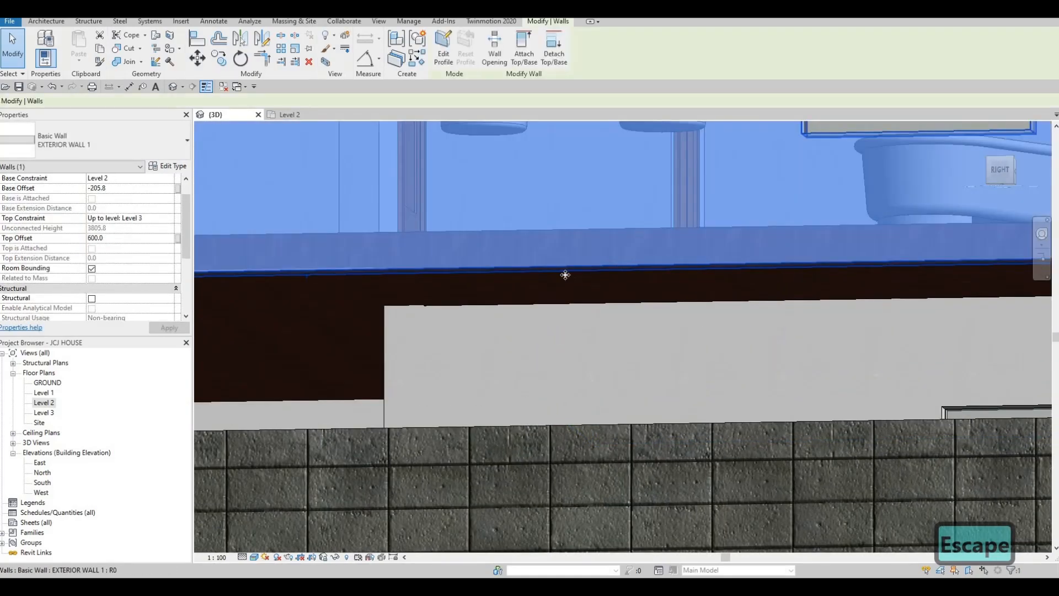
drag(532, 262, 554, 258)
scroll(549, 269, up, 2)
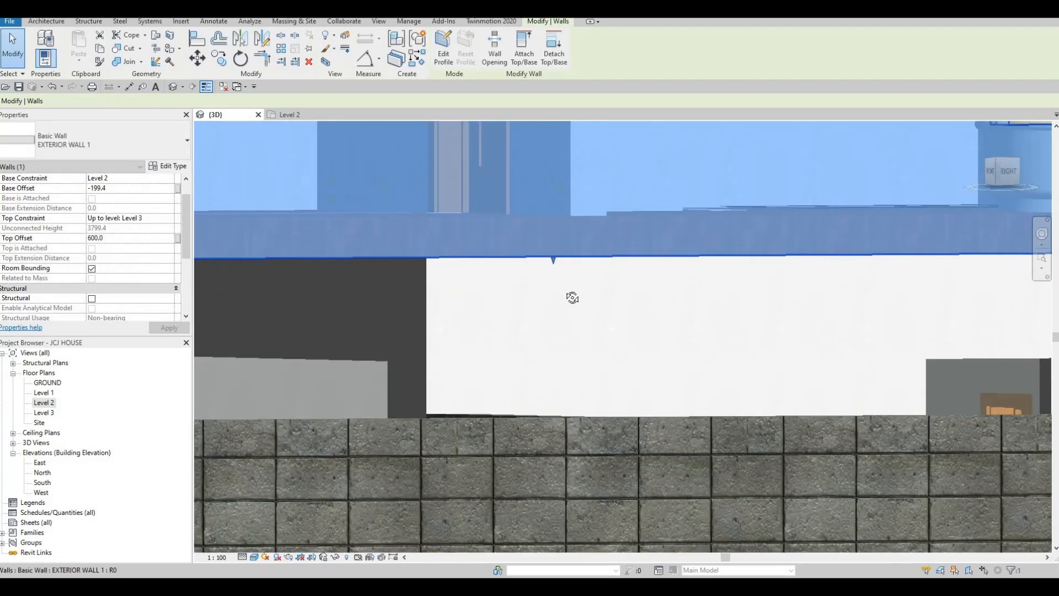
- Check the upper exterior wall's settings, then orbit round to the house's right and back sides
key(Escape)
scroll(570, 264, up, 2)
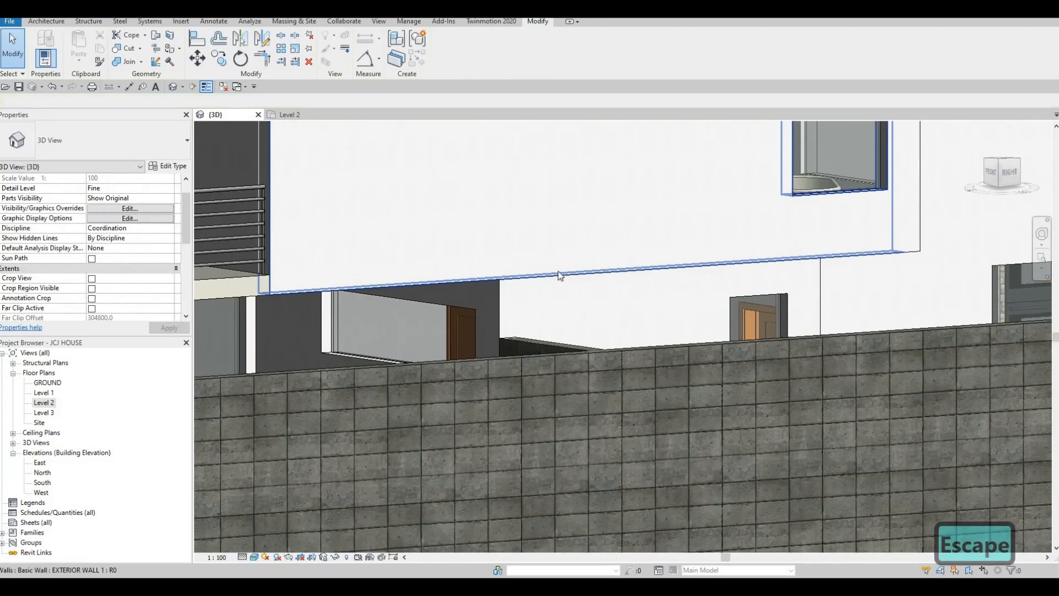
click(568, 275)
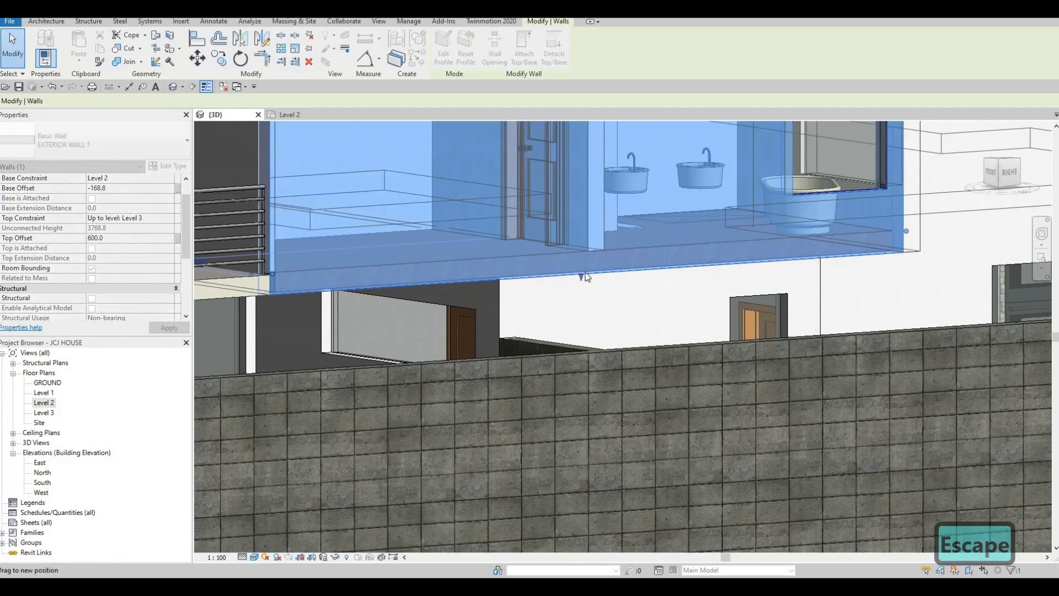
key(Escape)
scroll(592, 284, down, 2)
shift+middle_drag(646, 265, 612, 272)
shift+middle_drag(800, 284, 723, 234)
scroll(731, 278, up, 3)
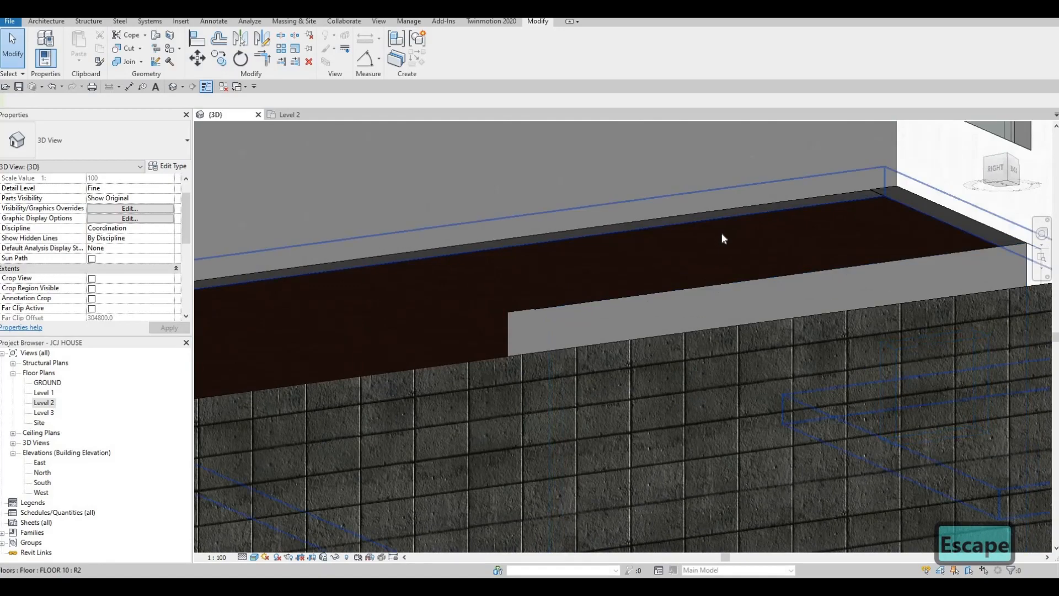
- Start the Align command with AL, then cancel it
key(a)
key(l)
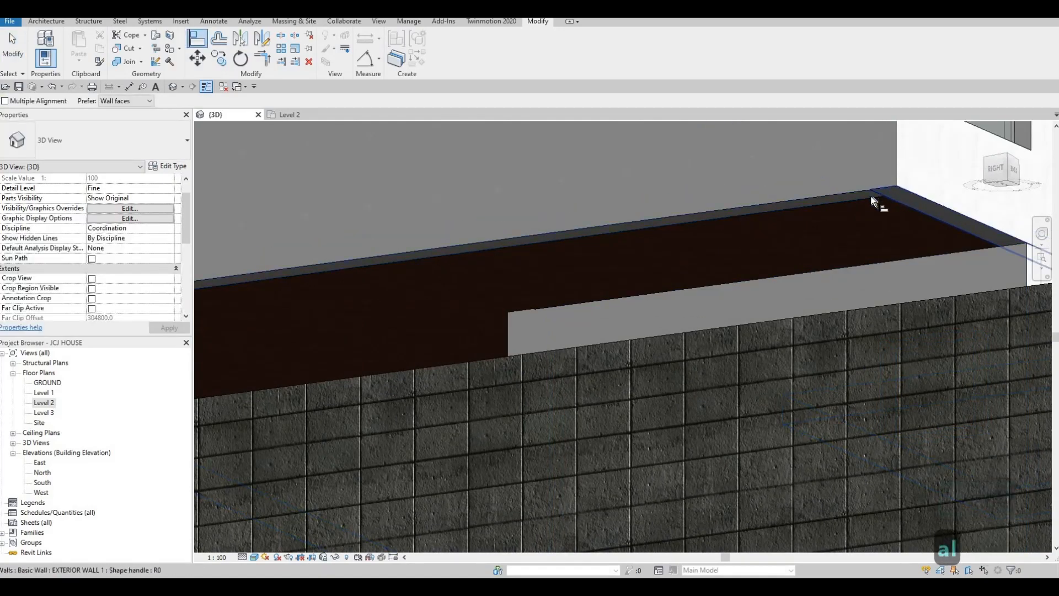
key(Escape)
key(Escape)
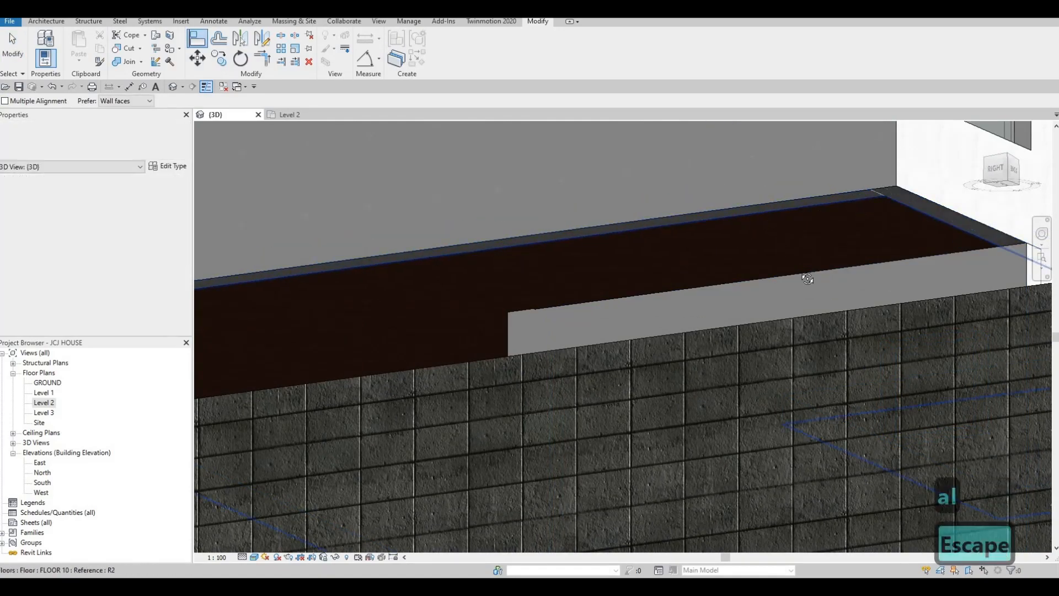
- Orbit to a level view of the railing, slab edge and wall, then start Paint with PT
scroll(814, 211, down, 2)
shift+middle_drag(635, 237, 310, 266)
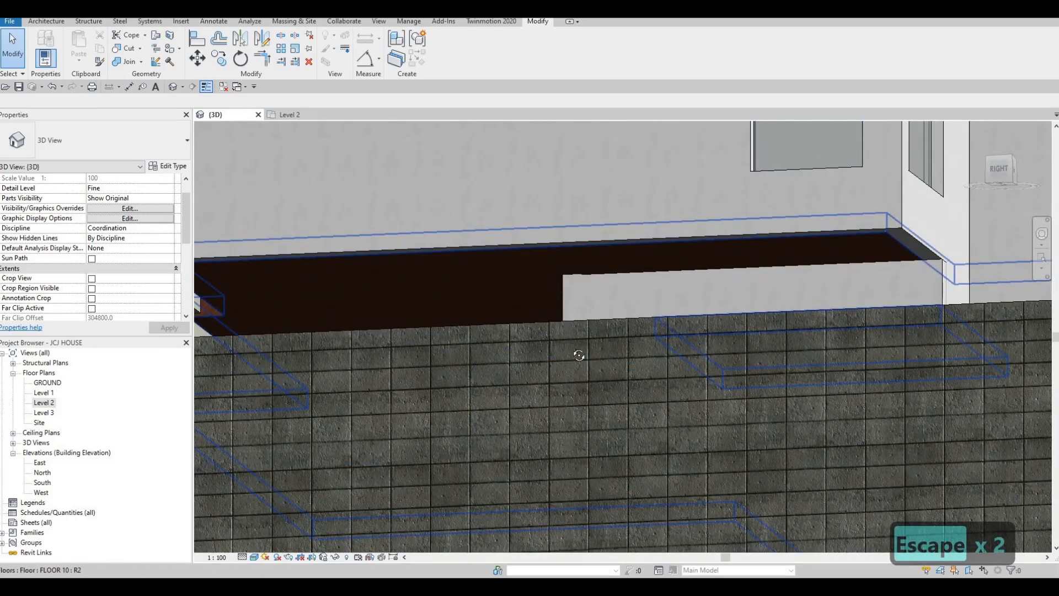
shift+middle_drag(579, 356, 598, 331)
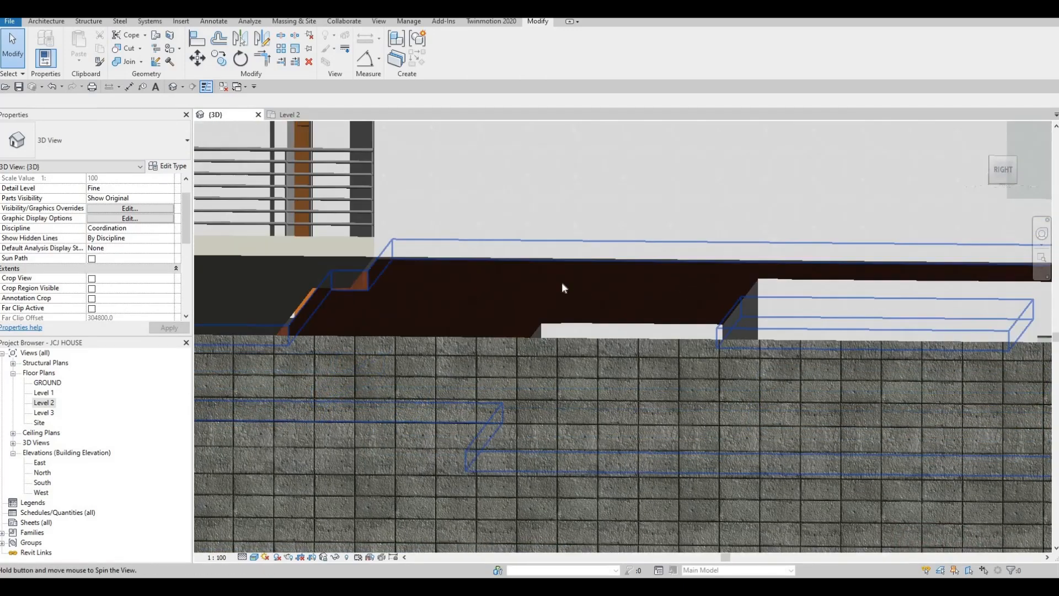
shift+middle_drag(564, 288, 230, 131)
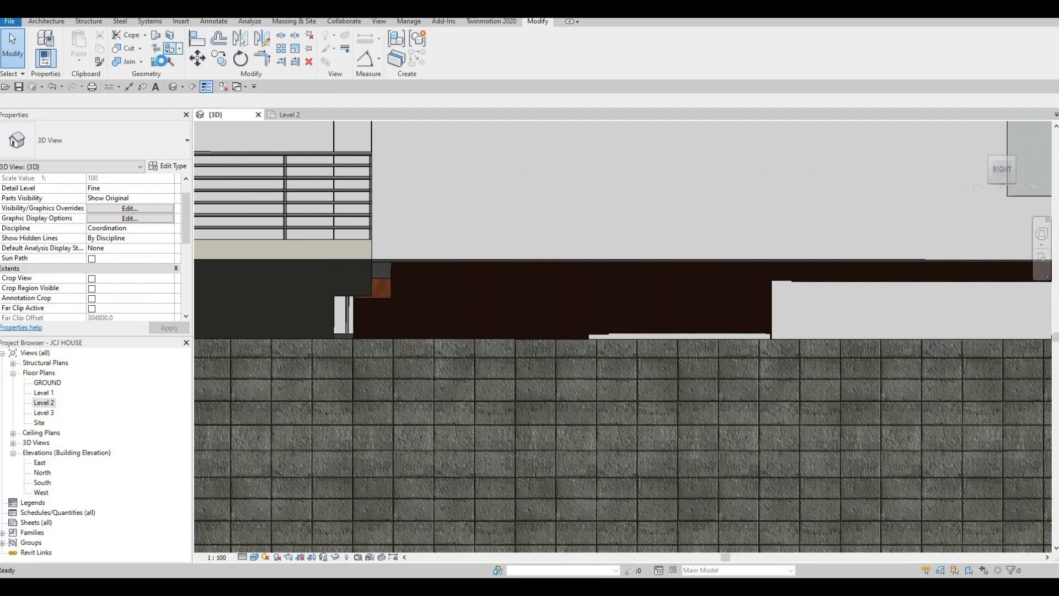
key(p)
key(t)
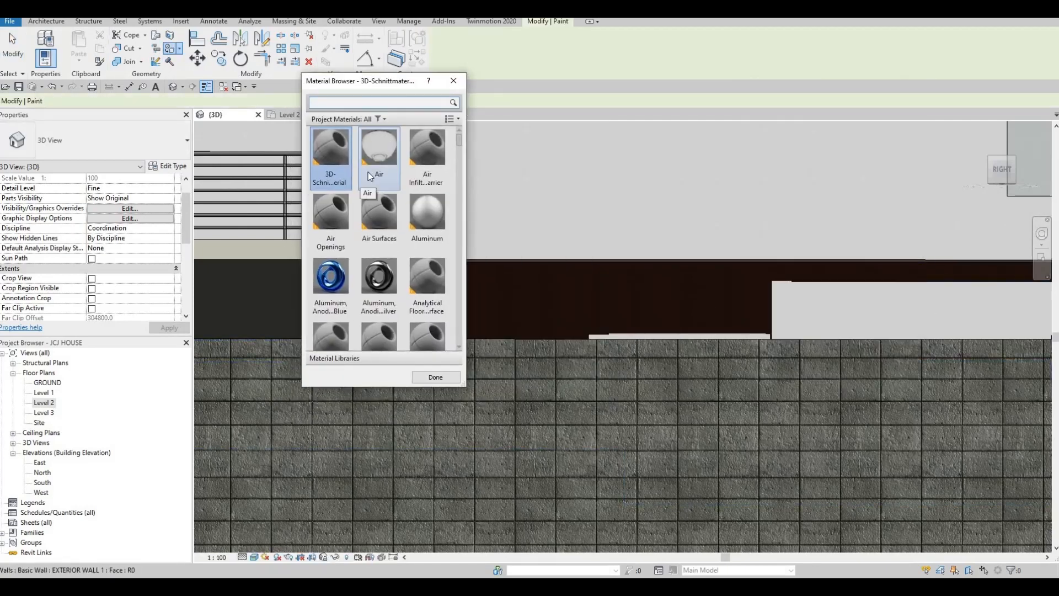
- Search the materials for 'gy', cancel painting, and orbit the model slightly sideways
scroll(400, 232, down, 10)
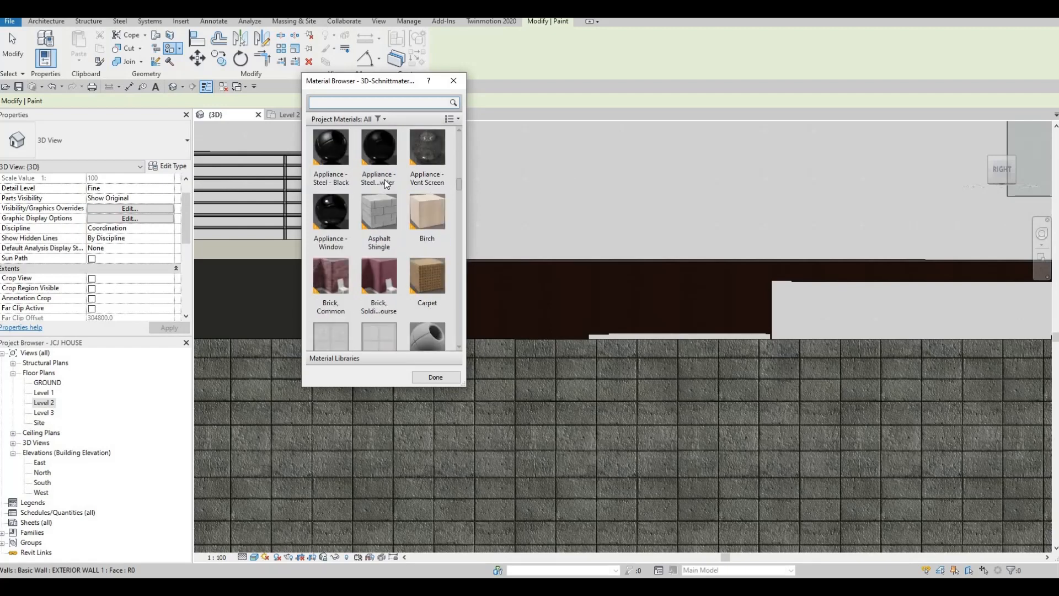
click(354, 103)
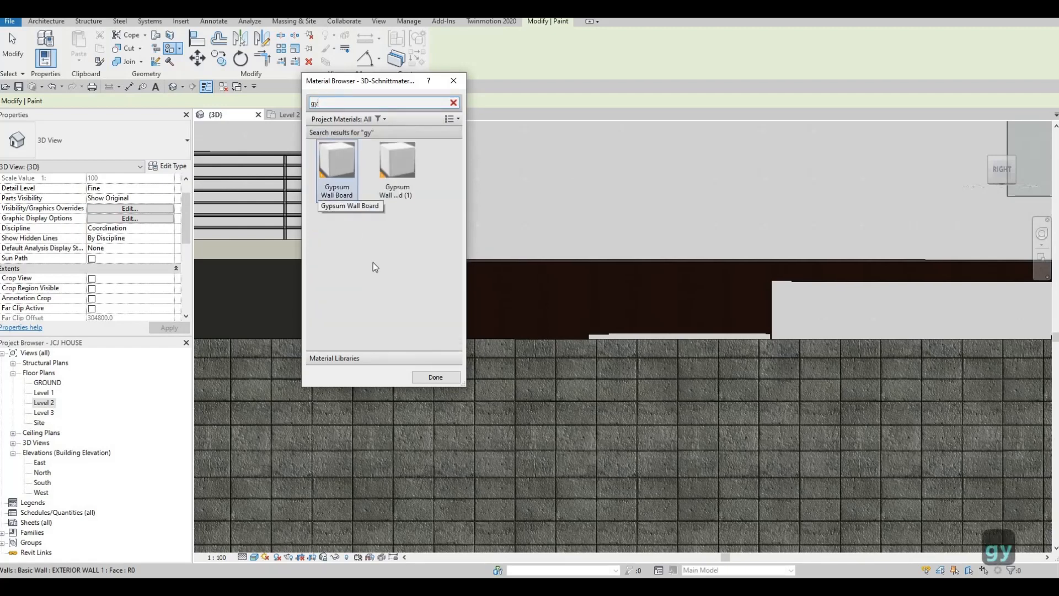
key(Return)
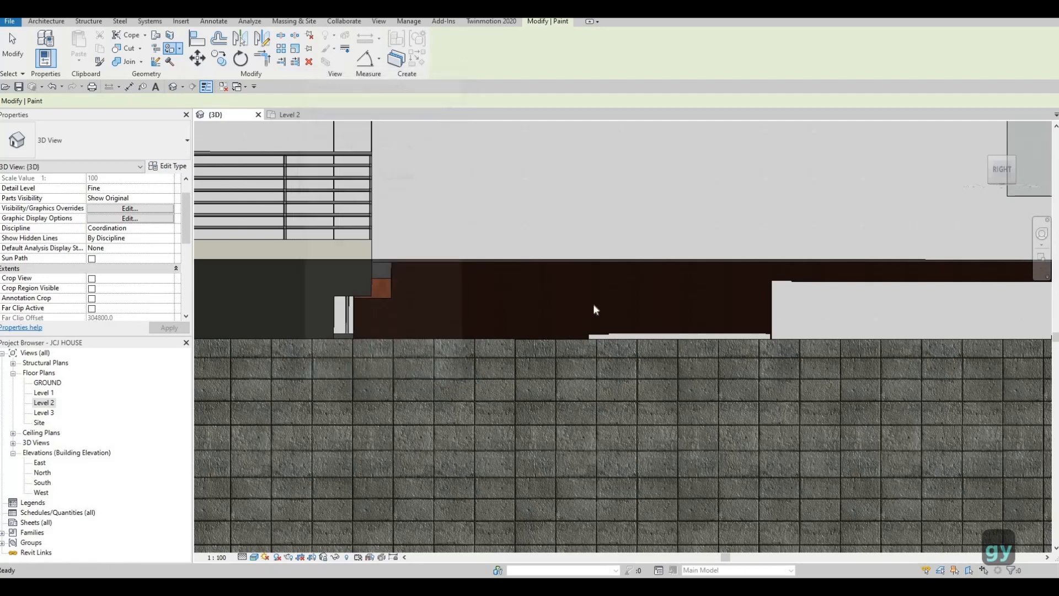
key(Escape)
shift+middle_drag(435, 166, 411, 161)
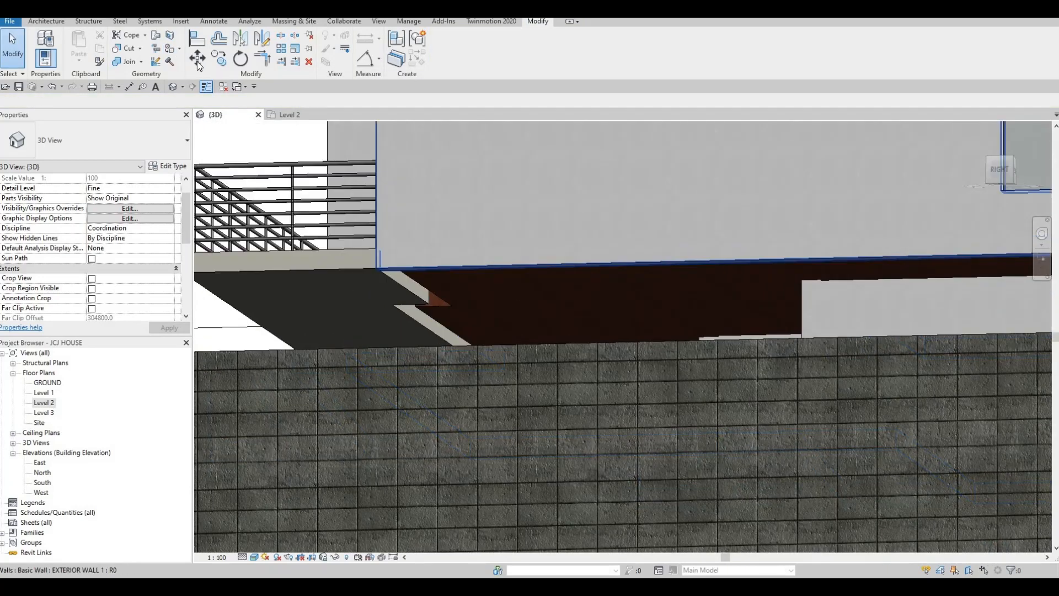
- Restart Paint with PT, search the materials again, and close the browser with Done
key(p)
key(t)
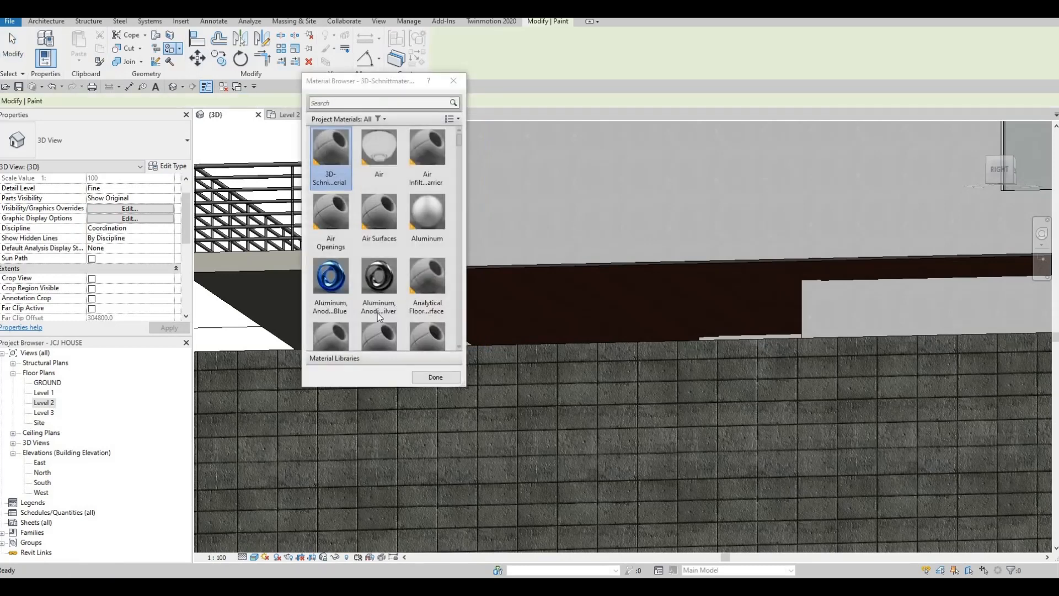
click(364, 105)
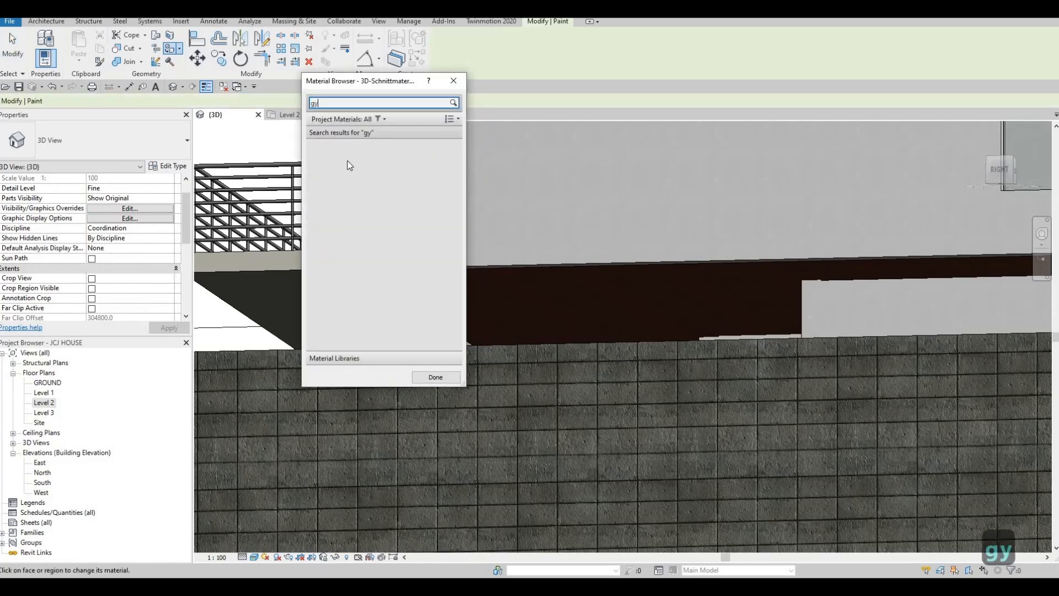
click(424, 381)
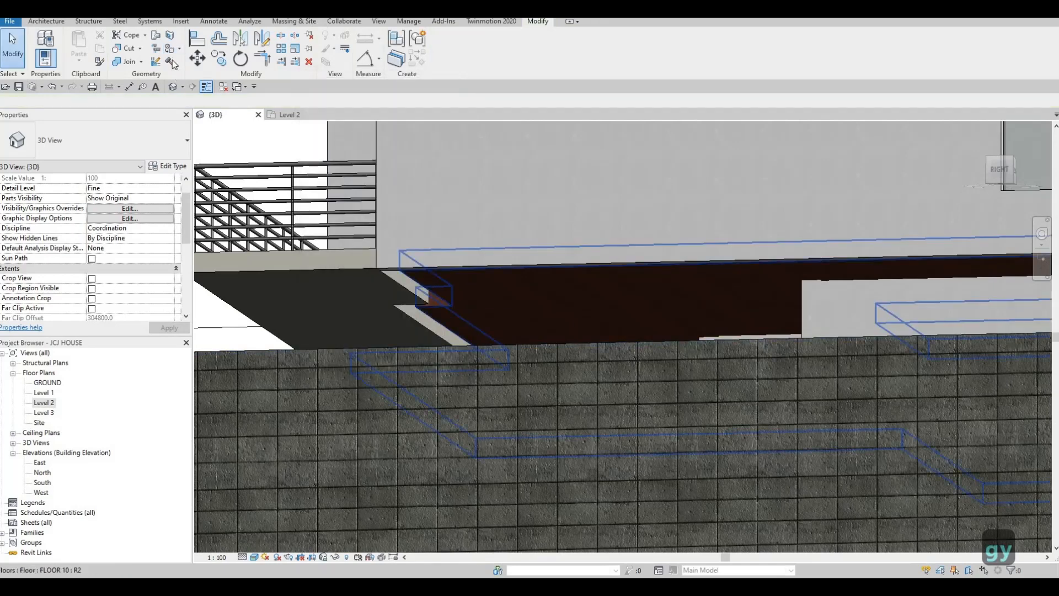
- Restart Paint with PT and pick Gypsum Wall Board from the material list
key(p)
key(t)
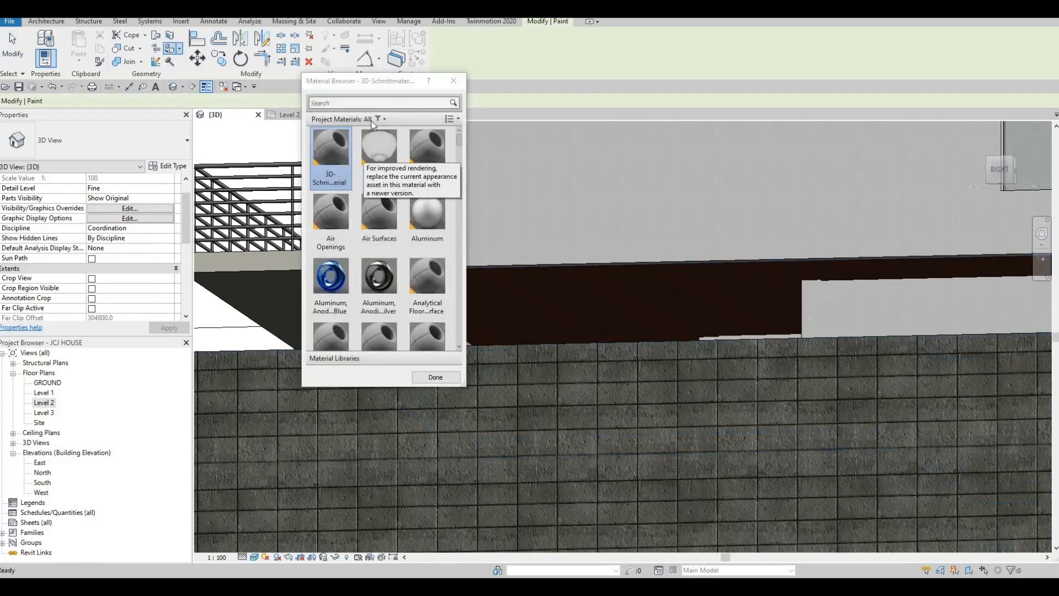
click(367, 101)
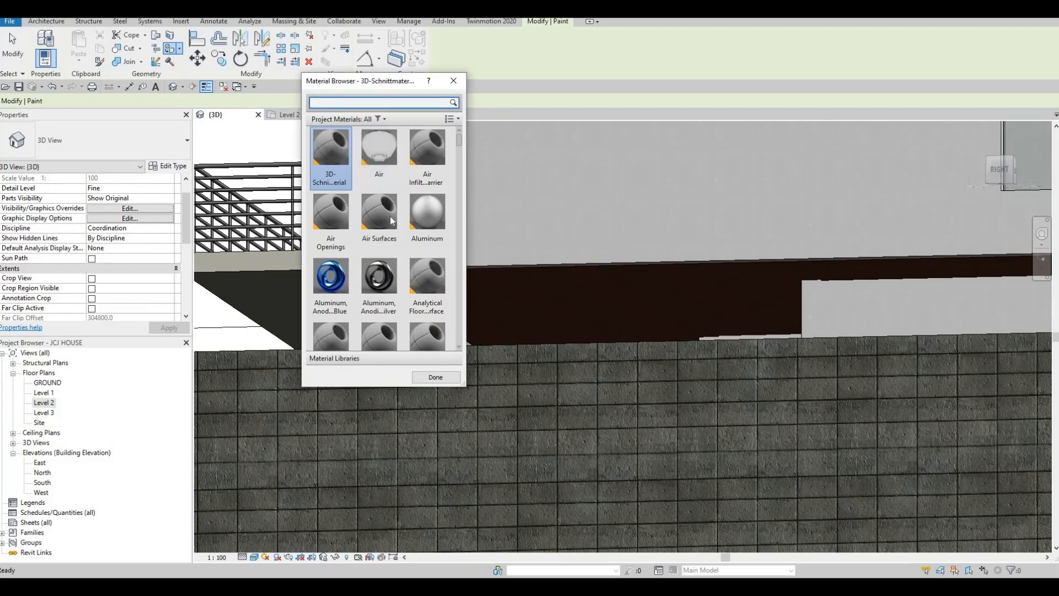
scroll(390, 212, down, 5)
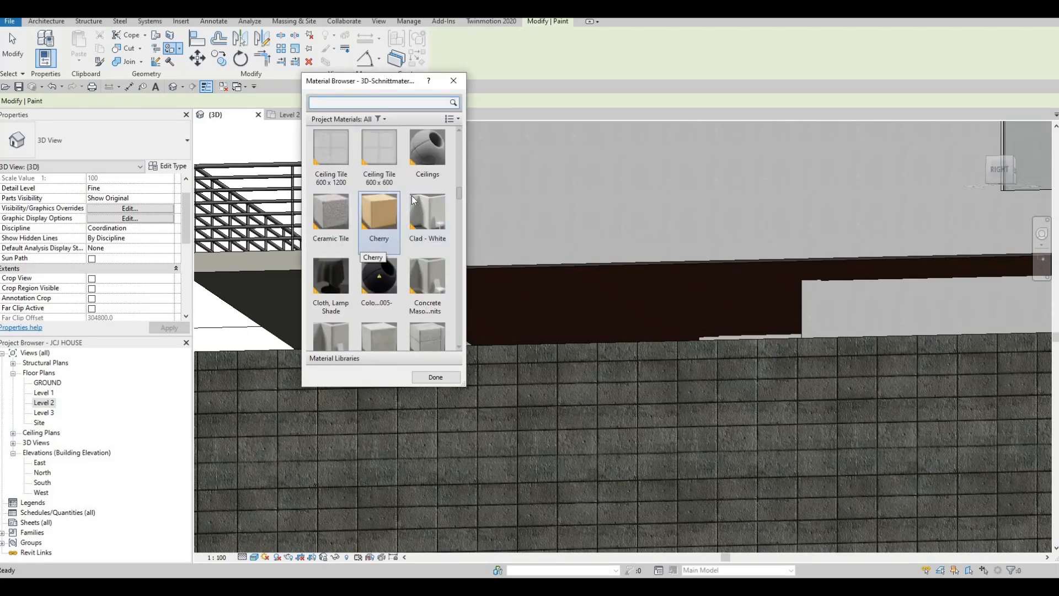
scroll(414, 200, down, 3)
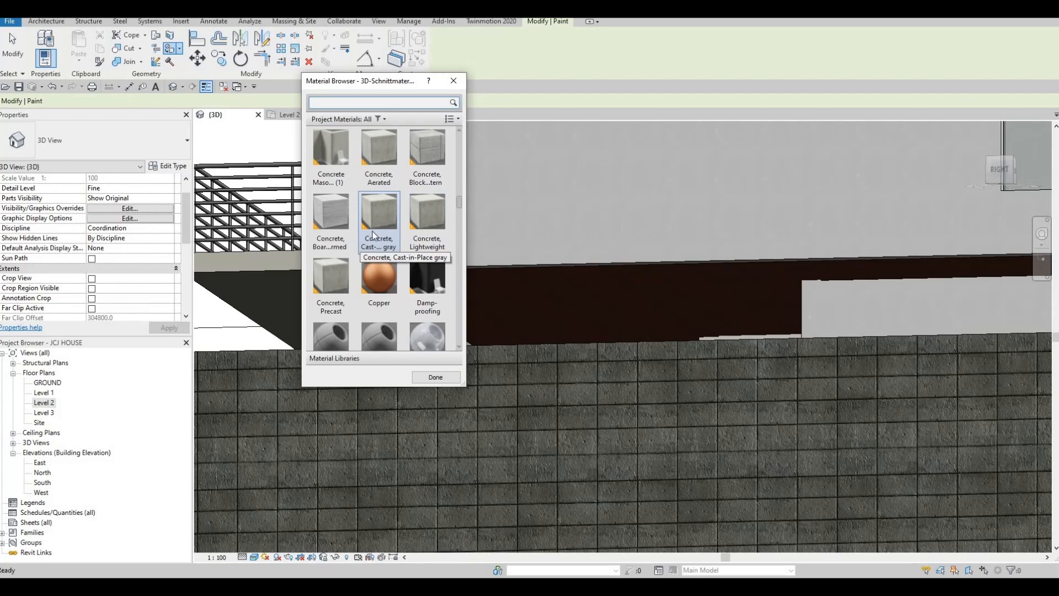
scroll(374, 234, down, 8)
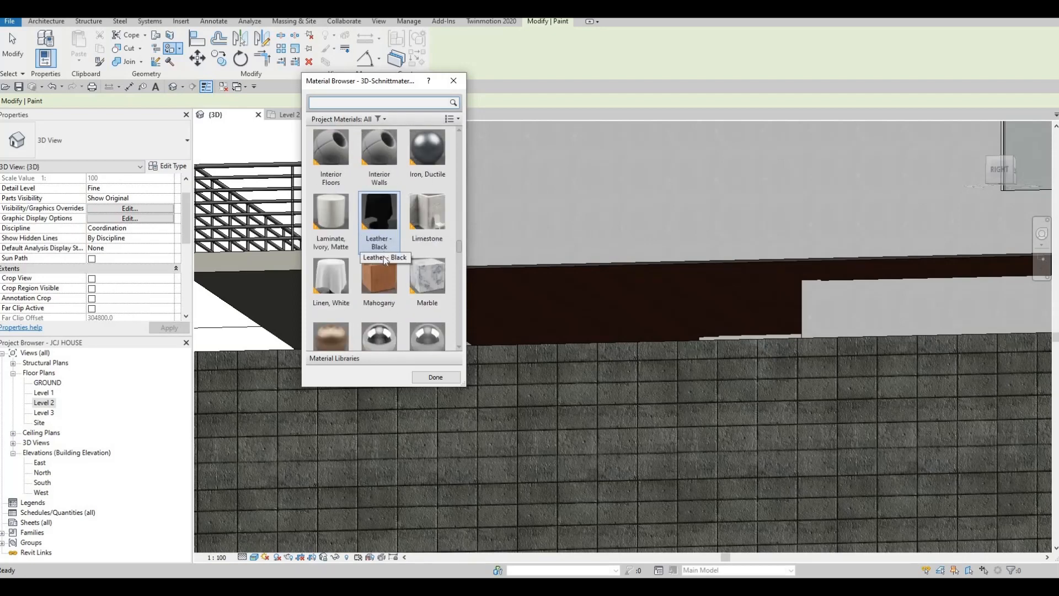
scroll(389, 260, up, 3)
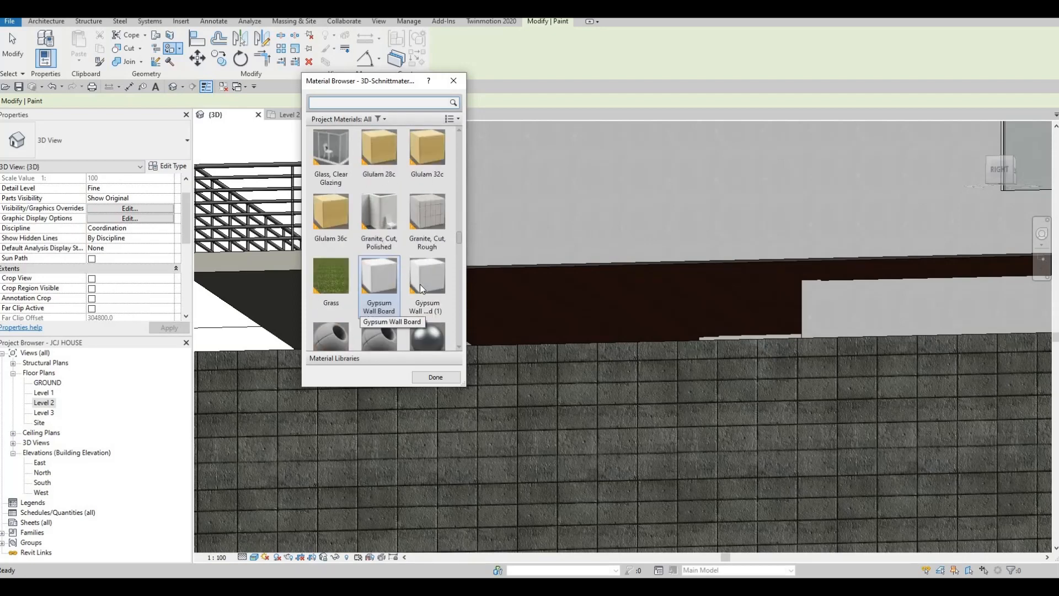
click(386, 278)
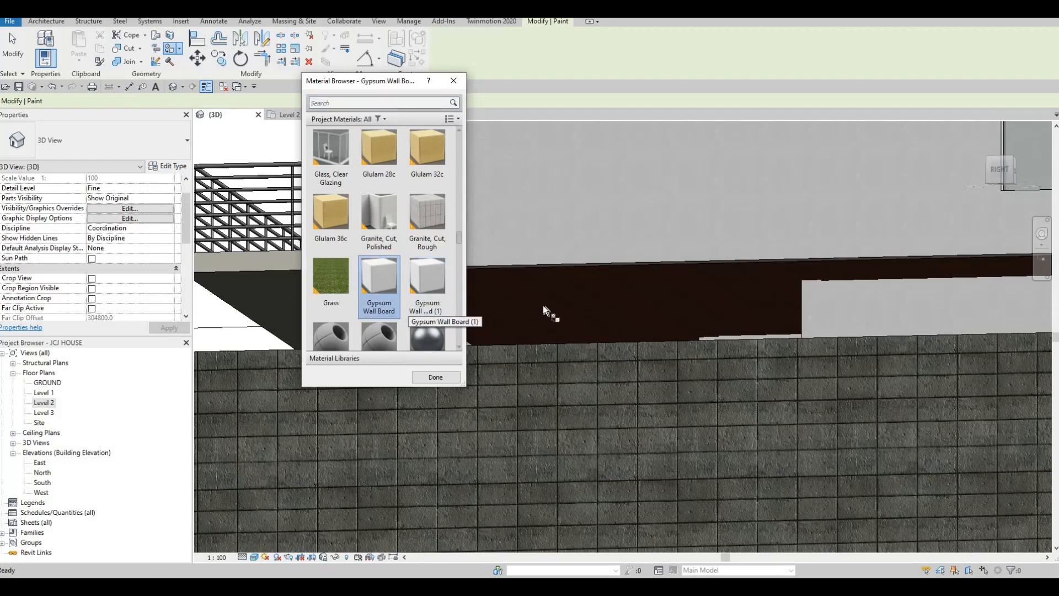
- Paint the balcony floor face and slab edge with Gypsum Wall Board, then exit painting
click(541, 290)
mouse_move(607, 304)
shift+middle_down()
mouse_move(745, 382)
mouse_move(674, 313)
mouse_move(730, 345)
mouse_move(726, 357)
shift+middle_up()
click(726, 356)
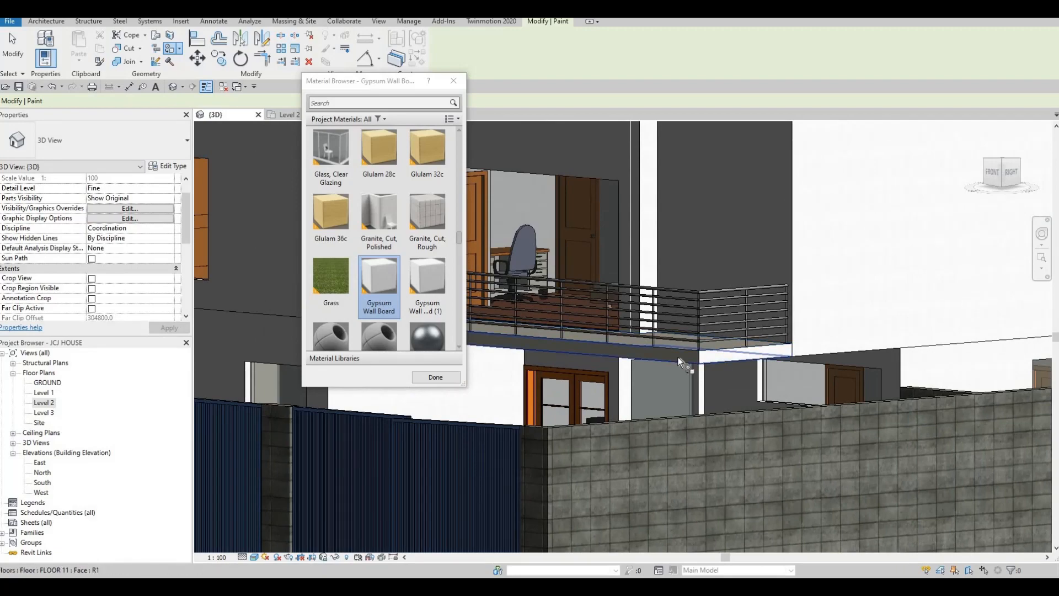
shift+middle_drag(556, 350, 588, 319)
shift+middle_drag(670, 330, 524, 205)
shift+middle_drag(812, 234, 792, 278)
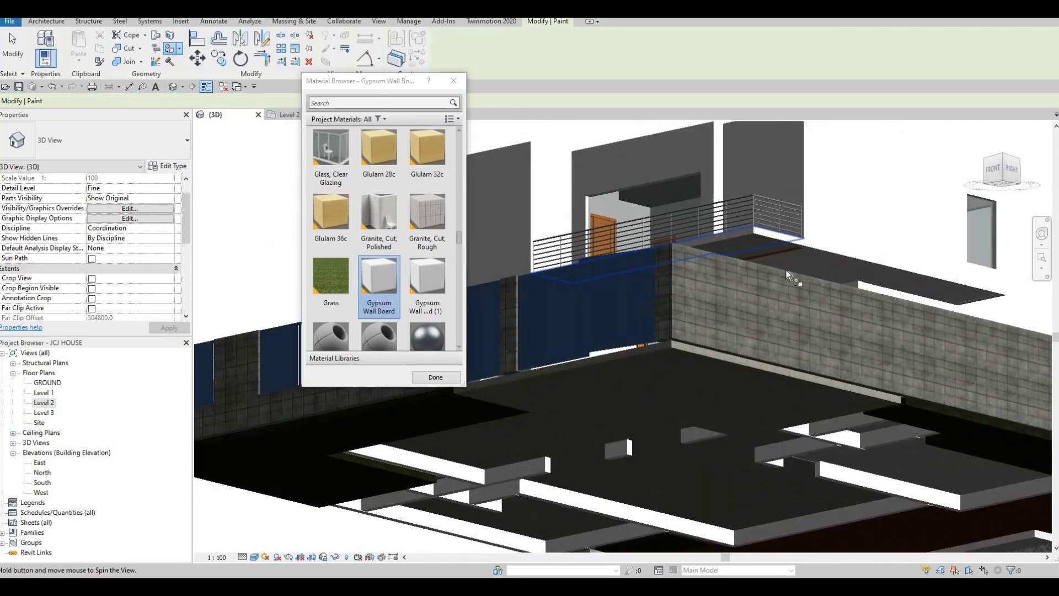
scroll(743, 220, up, 6)
scroll(736, 233, up, 5)
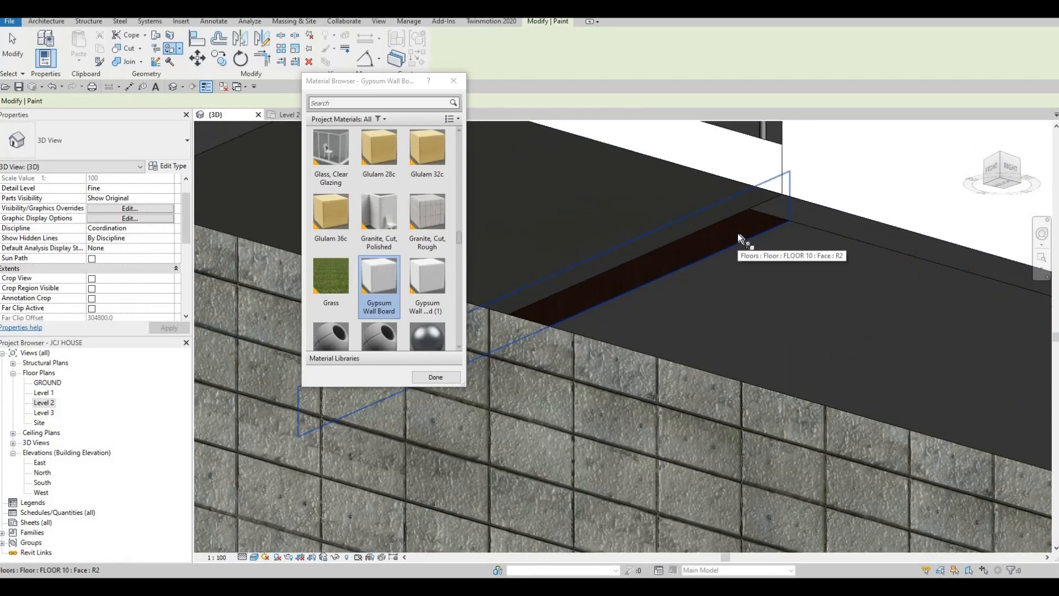
key(Escape)
shift+middle_drag(707, 262, 707, 241)
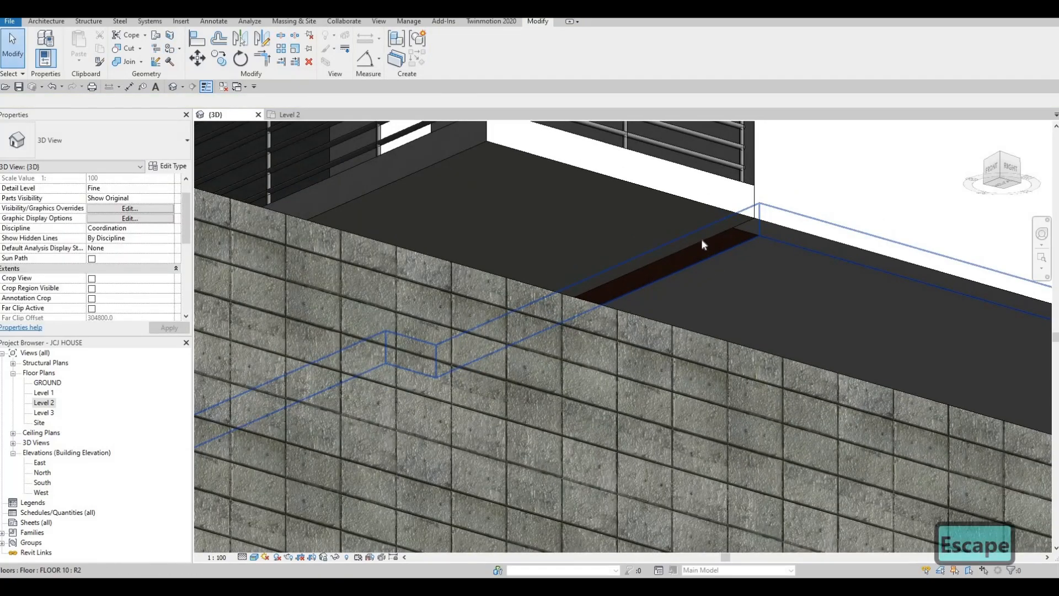
- Select the FLOOR 10 slab and open the Level 2 floor plan
key(Escape)
click(717, 257)
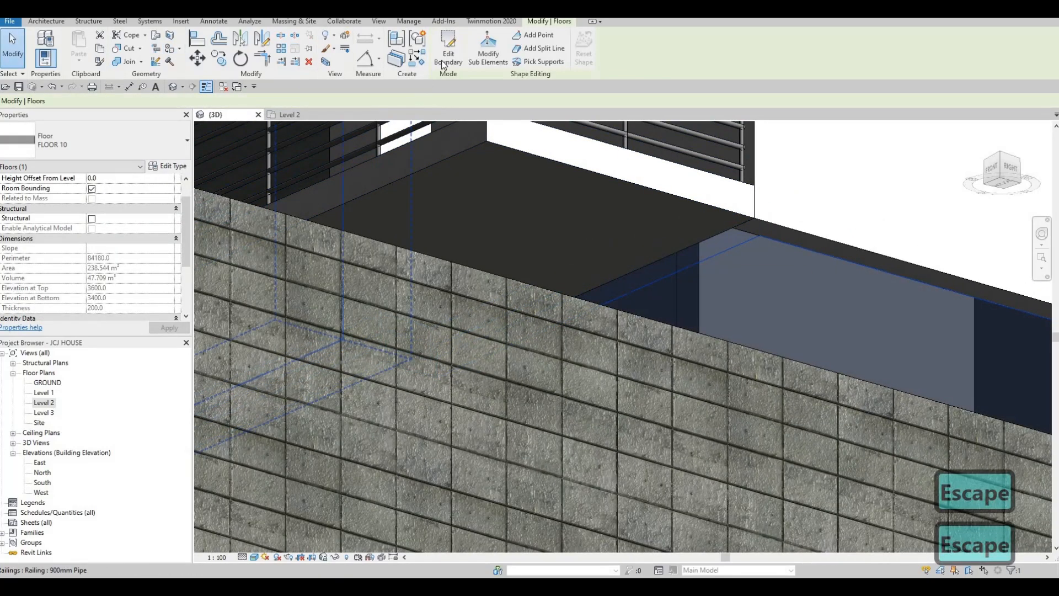
double_click(43, 403)
scroll(703, 352, up, 3)
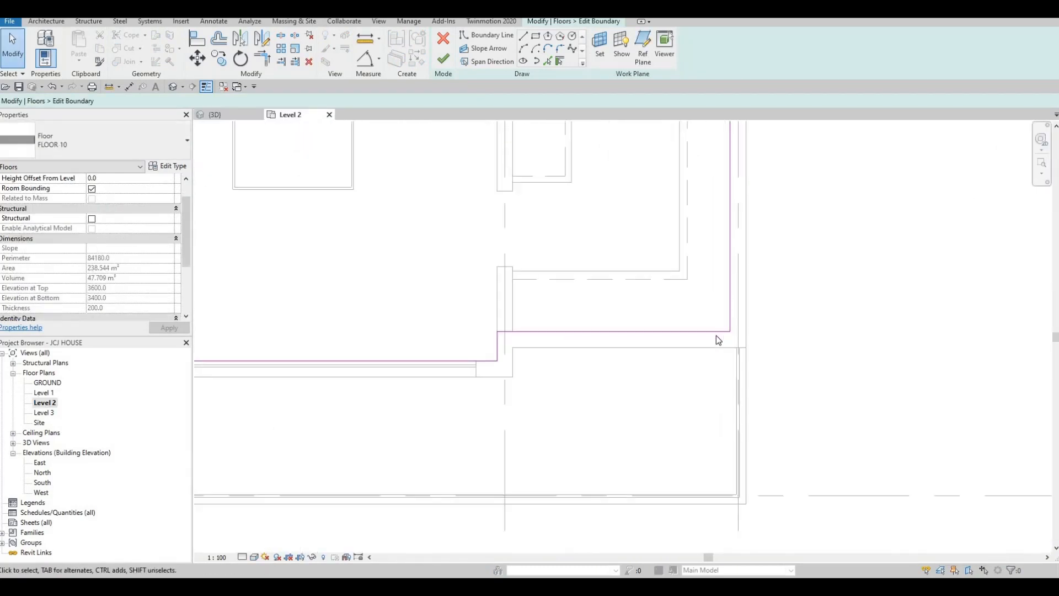
scroll(716, 335, up, 1)
- Drag the FLOOR 10 boundary lines out onto the exterior wall's outer face
click(695, 329)
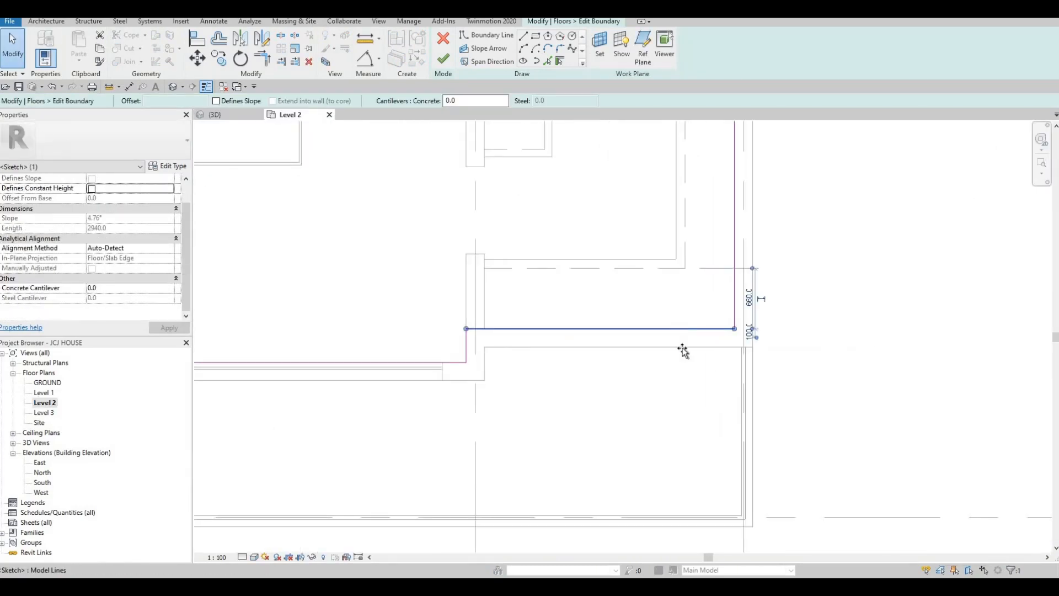
drag(678, 330, 677, 349)
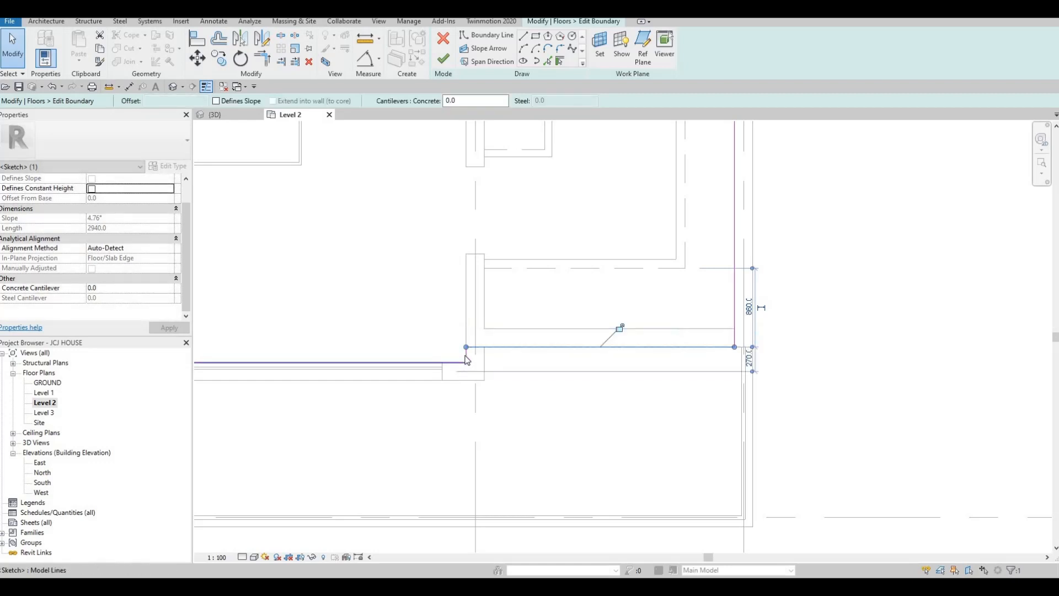
scroll(465, 353, up, 2)
drag(467, 355, 503, 363)
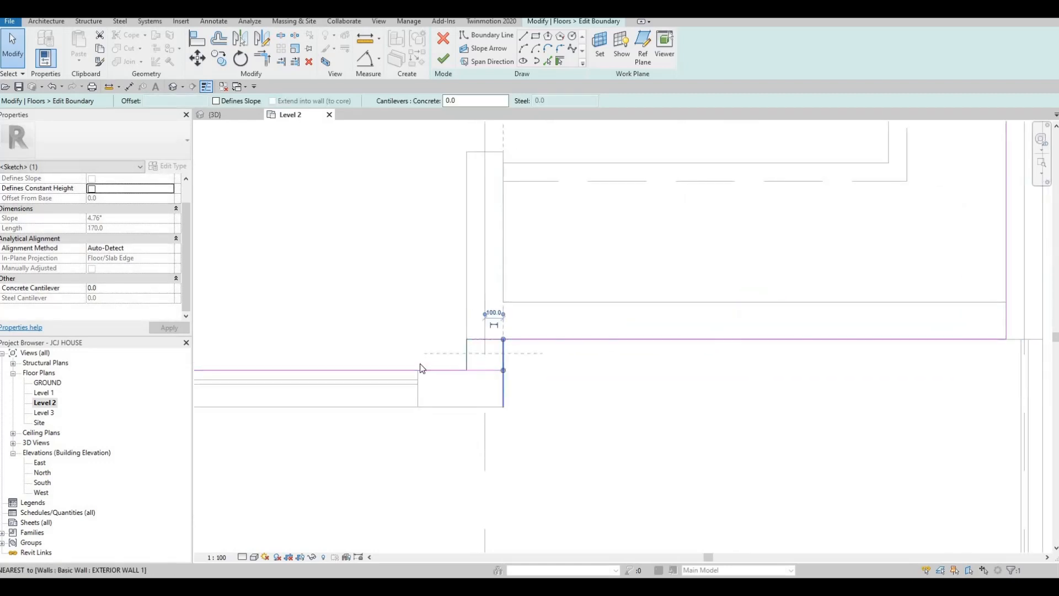
middle_drag(554, 346, 702, 325)
scroll(702, 325, down, 1)
drag(561, 346, 562, 374)
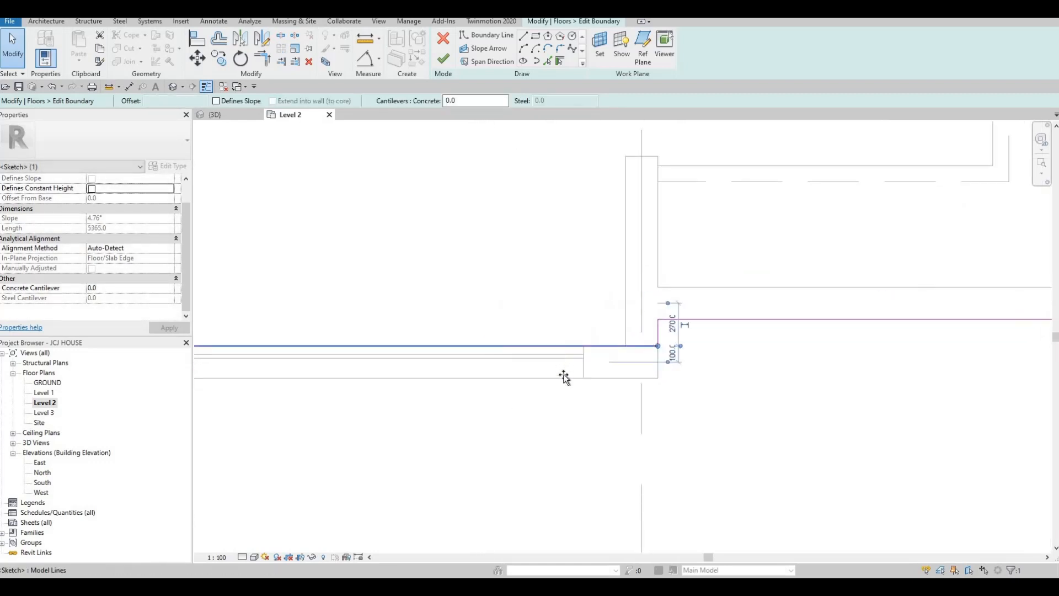
scroll(650, 362, down, 2)
middle_drag(423, 346, 578, 349)
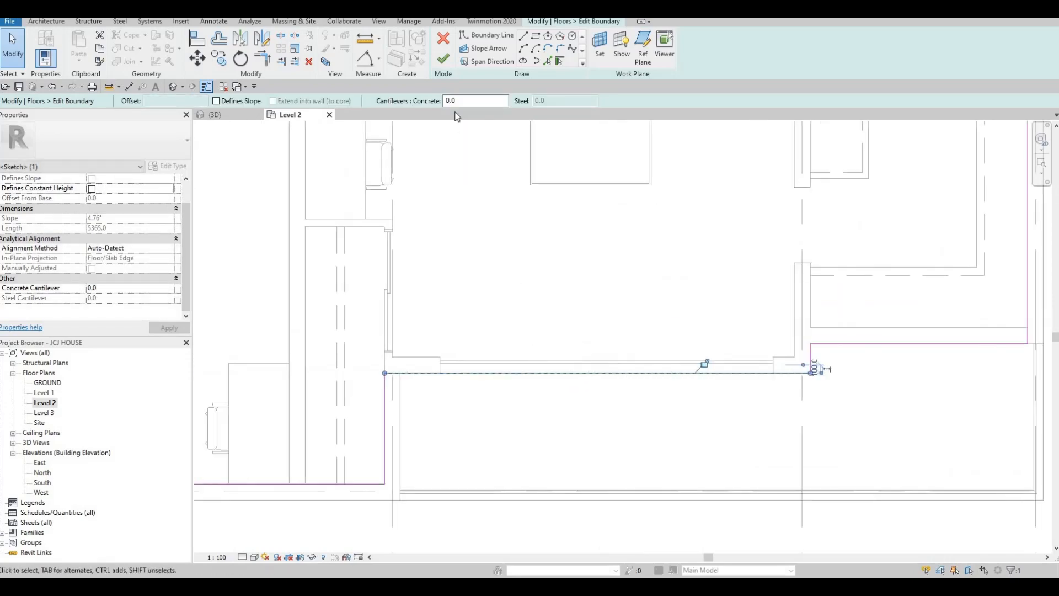
key(Escape)
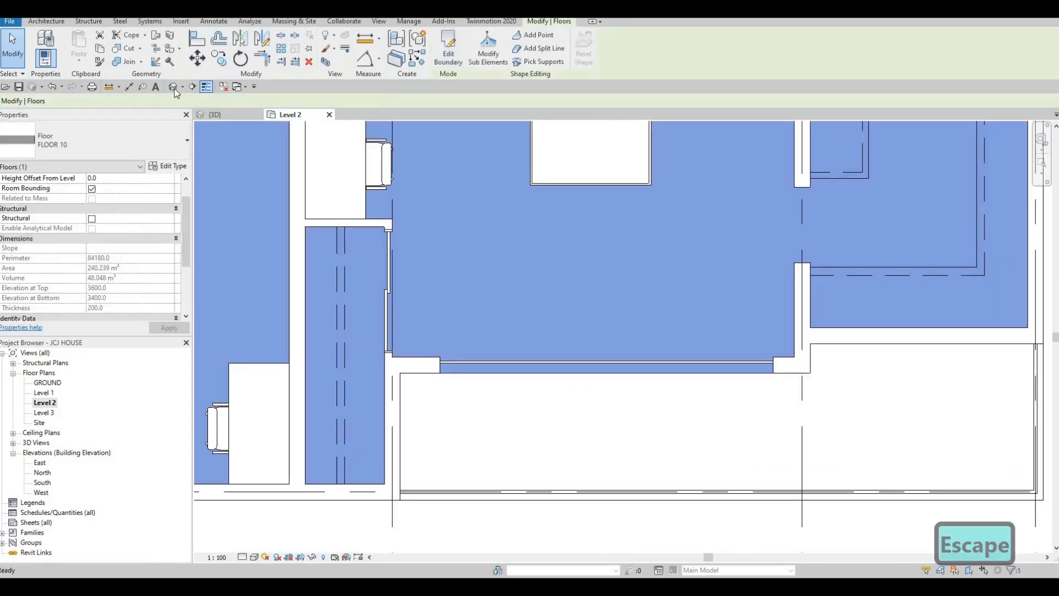
- Switch back to the 3D view and orbit past the balcony to a straight-on front view
key(ctrl+Tab)
scroll(519, 300, down, 2)
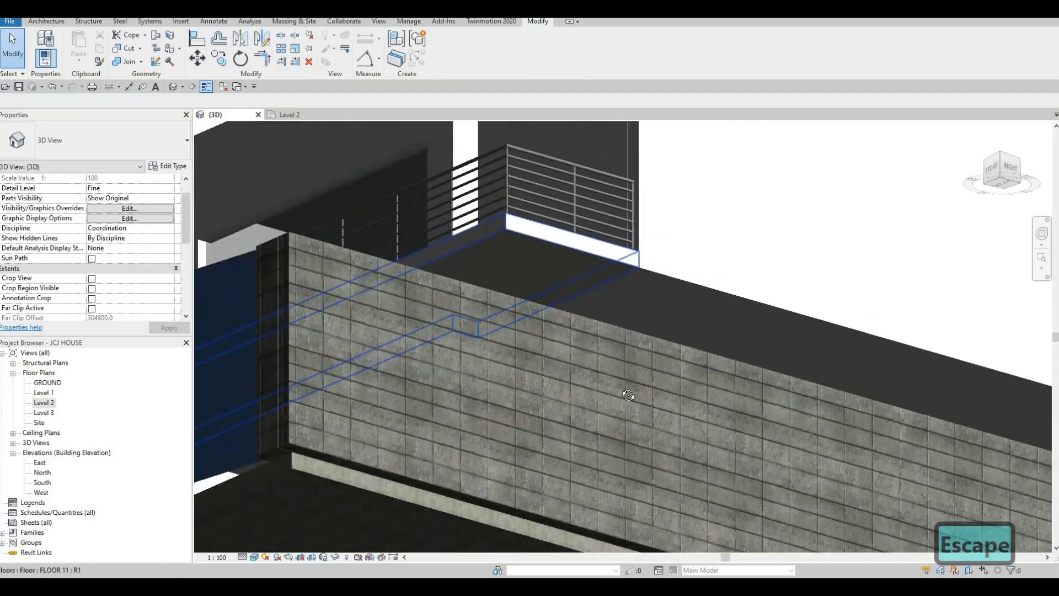
shift+middle_drag(544, 353, 402, 208)
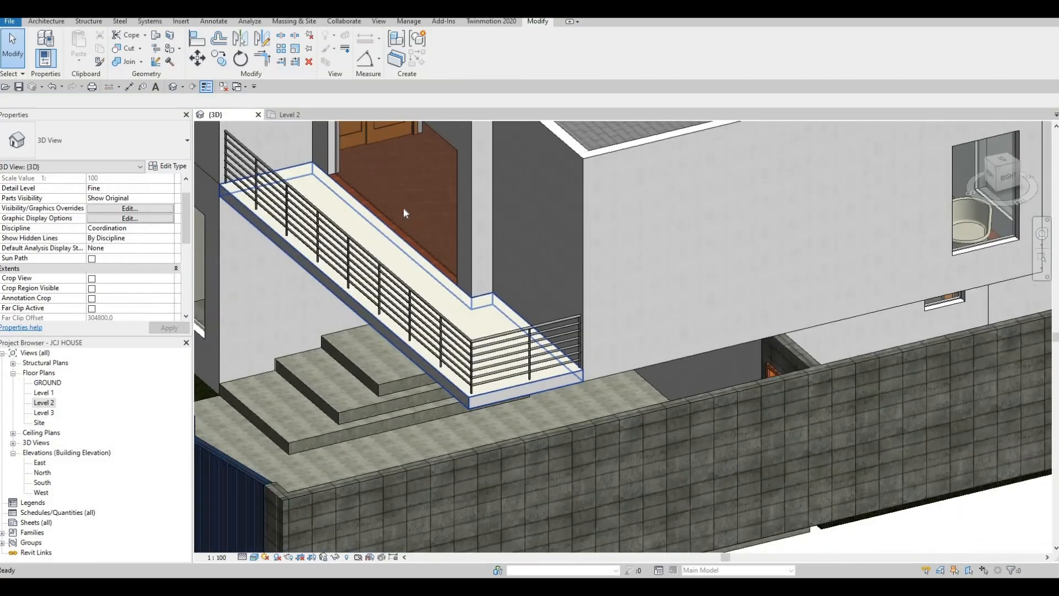
scroll(407, 249, up, 5)
scroll(505, 303, down, 6)
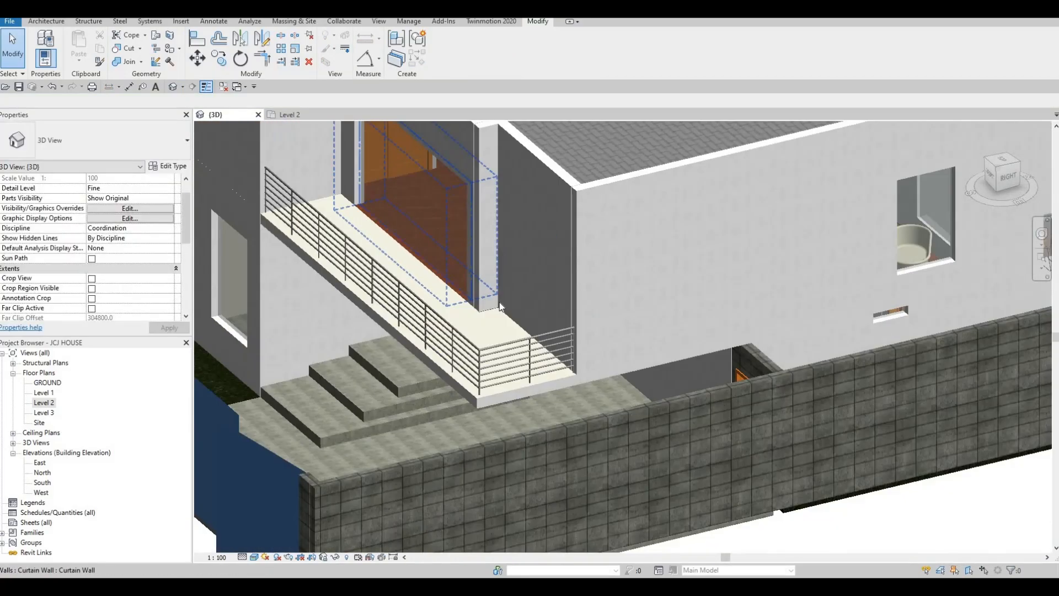
shift+middle_drag(546, 311, 635, 220)
key(Escape)
shift+middle_drag(528, 251, 612, 292)
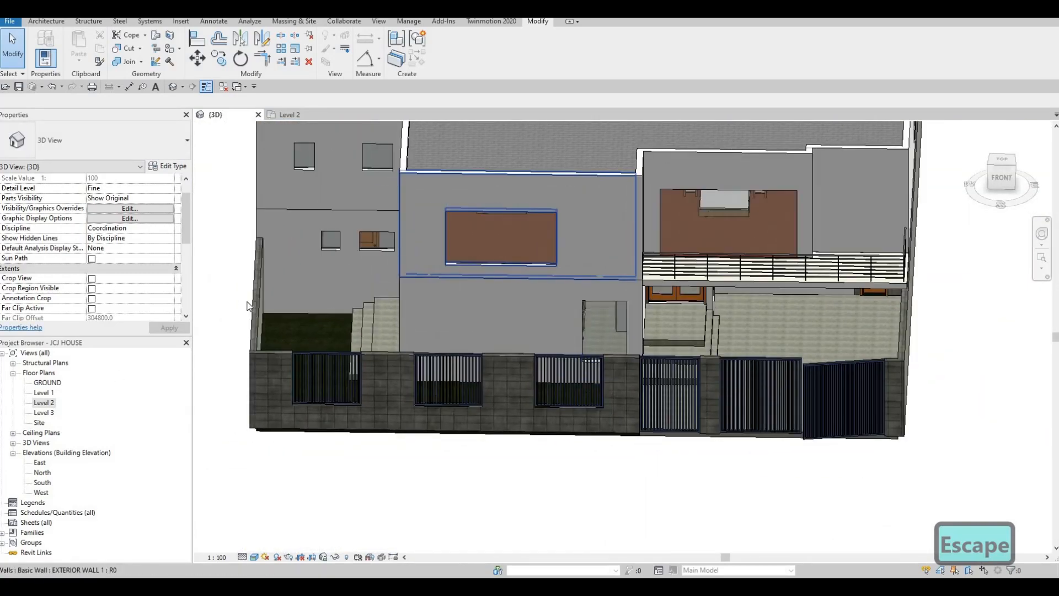
- Open the South elevation, widen the upper curtain wall from 3400 to 4400, and raise its top
double_click(42, 483)
scroll(599, 398, up, 6)
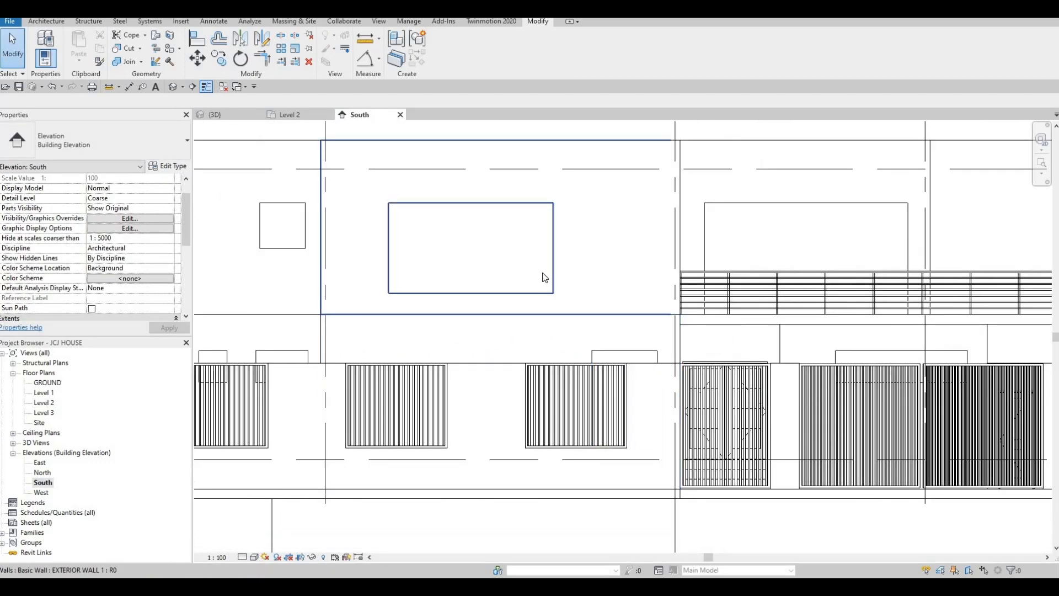
click(554, 256)
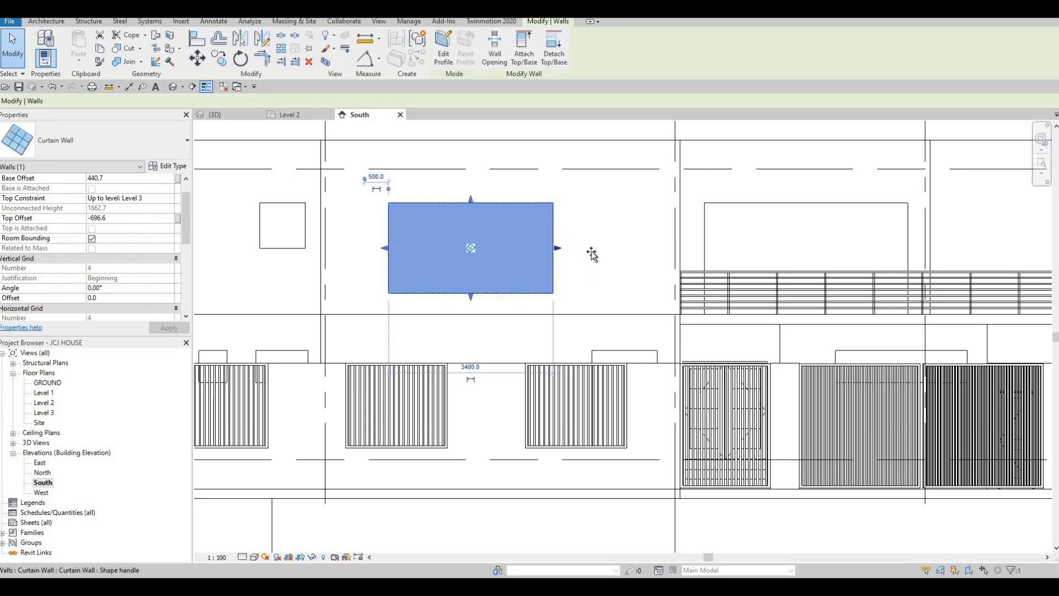
drag(592, 254, 605, 254)
key(Escape)
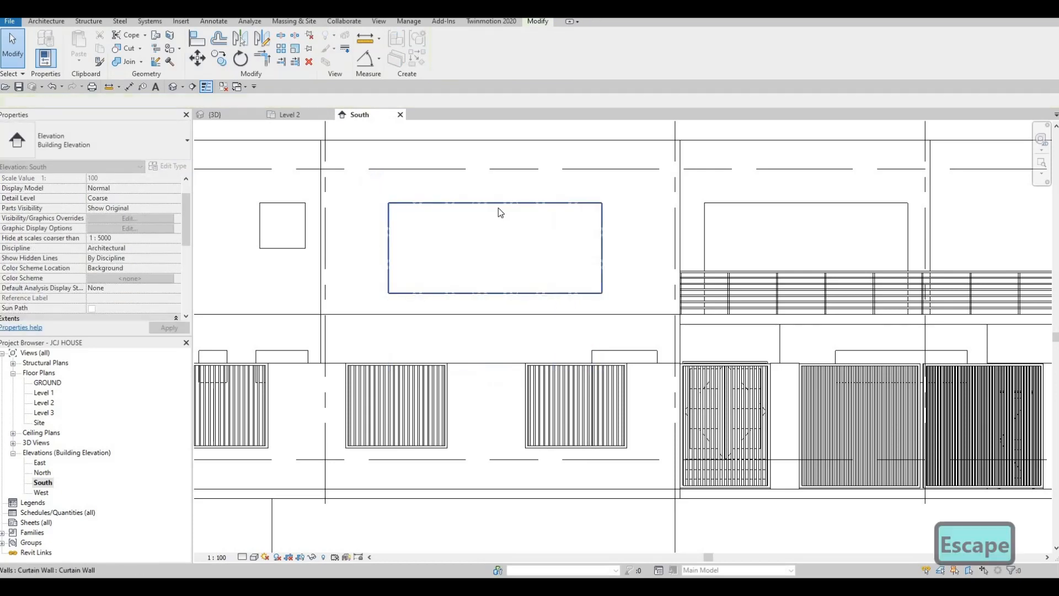
key(Escape)
click(498, 204)
drag(495, 180, 495, 181)
key(Escape)
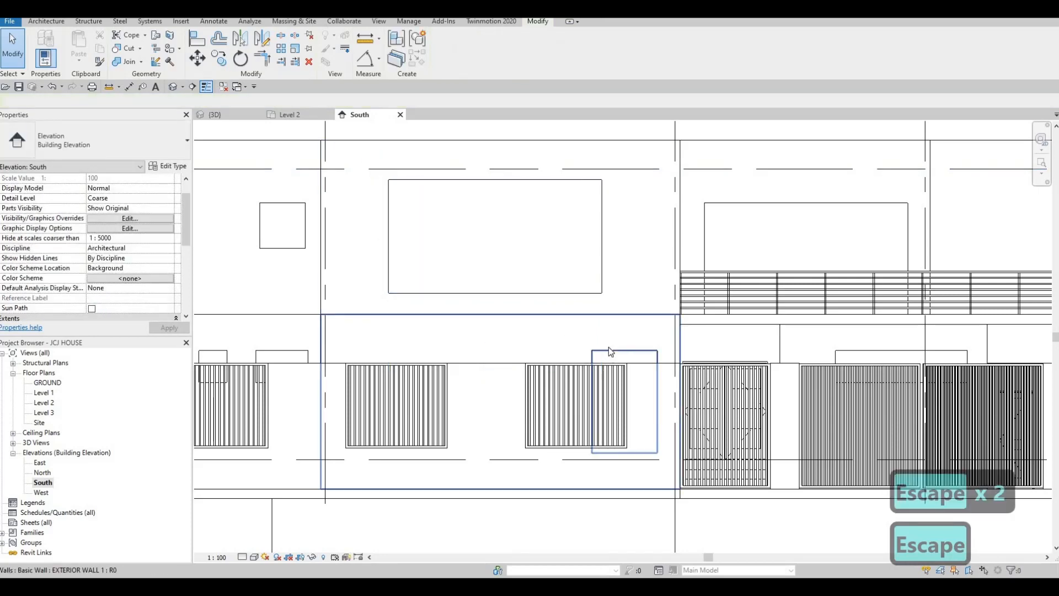
- Stretch the curtain wall over the gates left over the next gate and pull its right end in
click(589, 406)
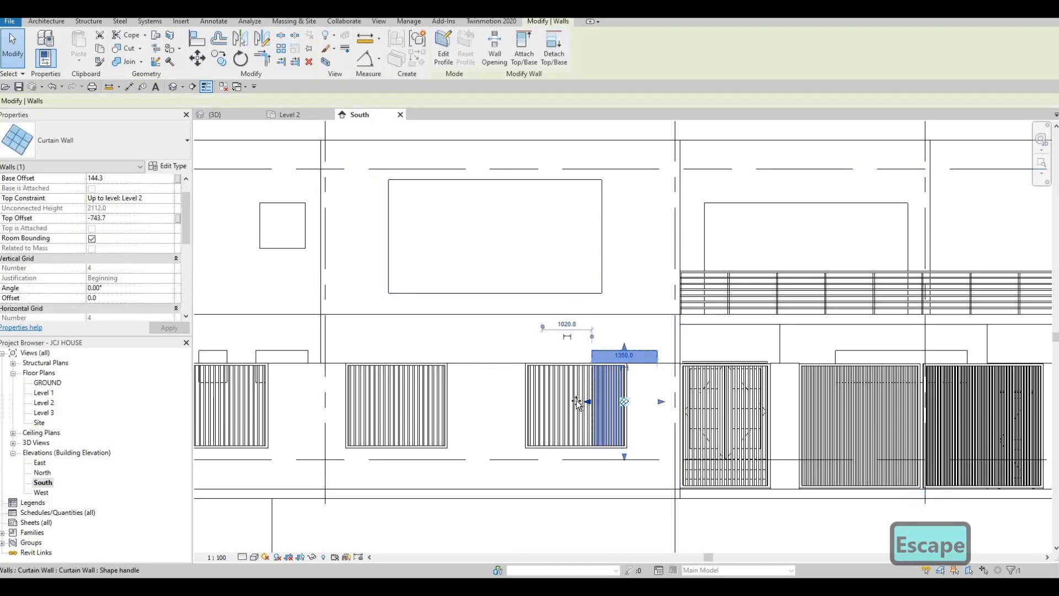
drag(577, 403, 389, 401)
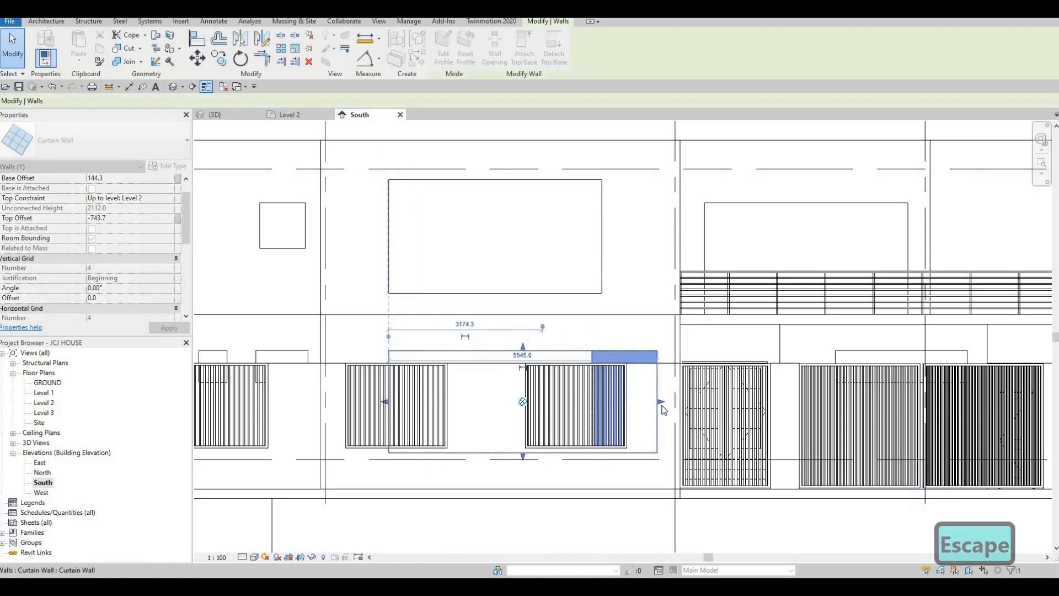
drag(661, 402, 599, 385)
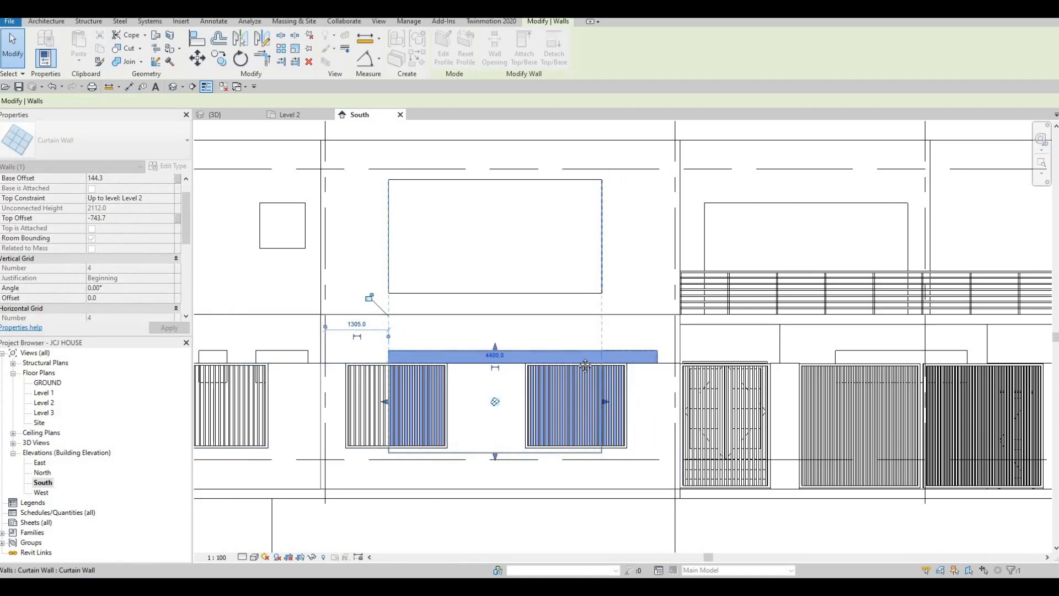
key(Escape)
scroll(578, 348, down, 2)
middle_drag(524, 290, 505, 296)
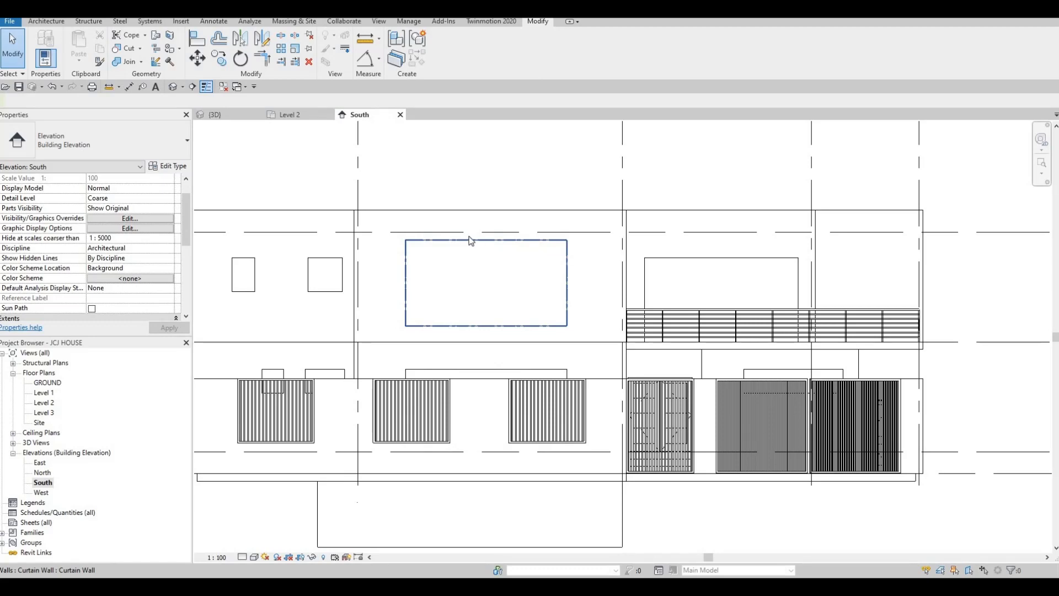
- Check the wall around the upper window, then go to the Architecture tab
click(441, 210)
key(Escape)
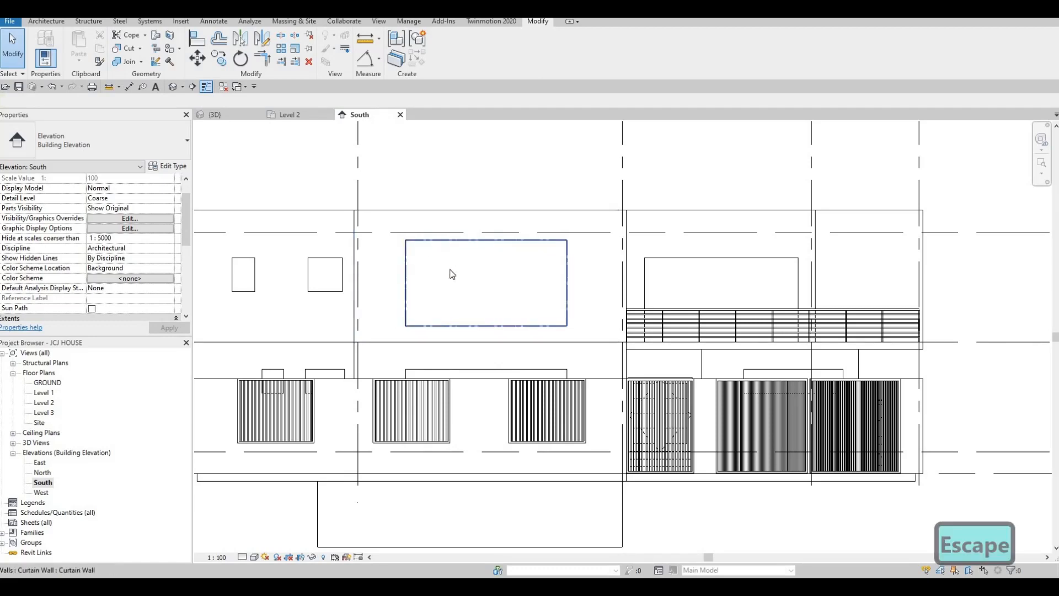
key(Escape)
click(47, 22)
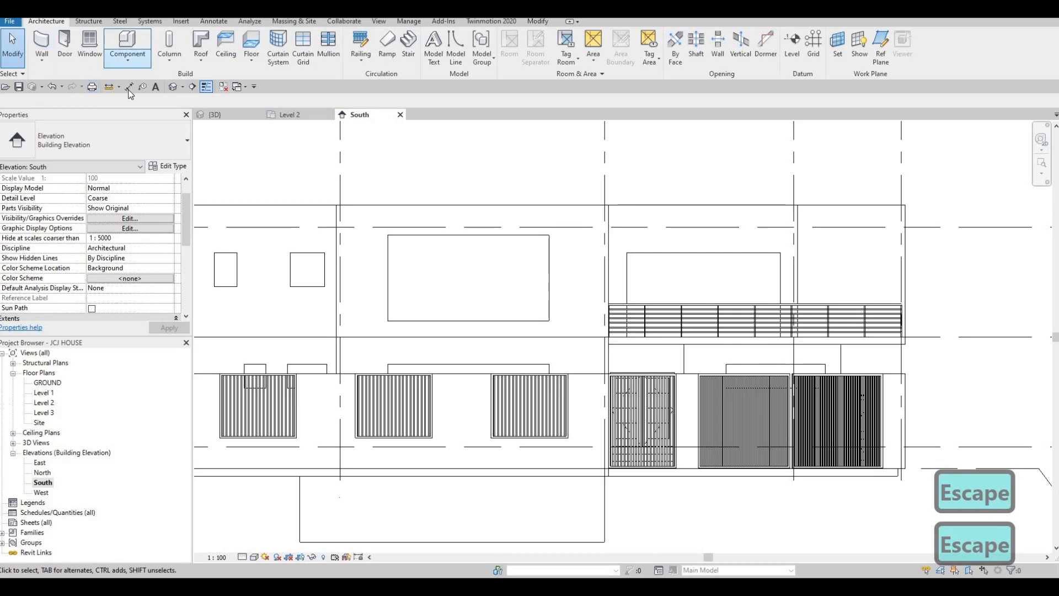
- Create an in-place Generic Models family via Component > Model In-Place, named Generic Models 21
click(128, 58)
click(146, 101)
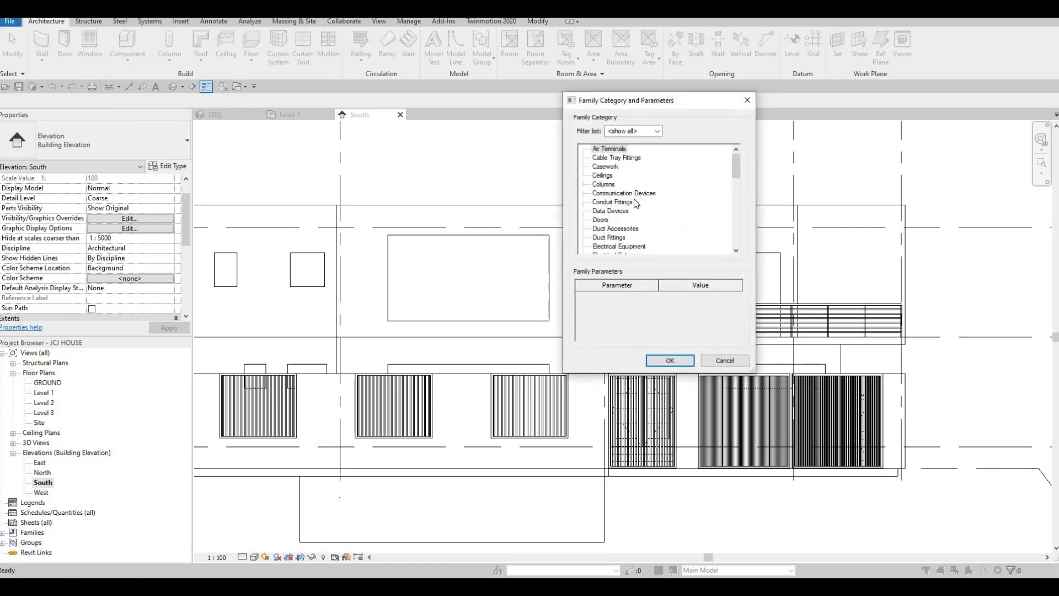
scroll(637, 204, down, 4)
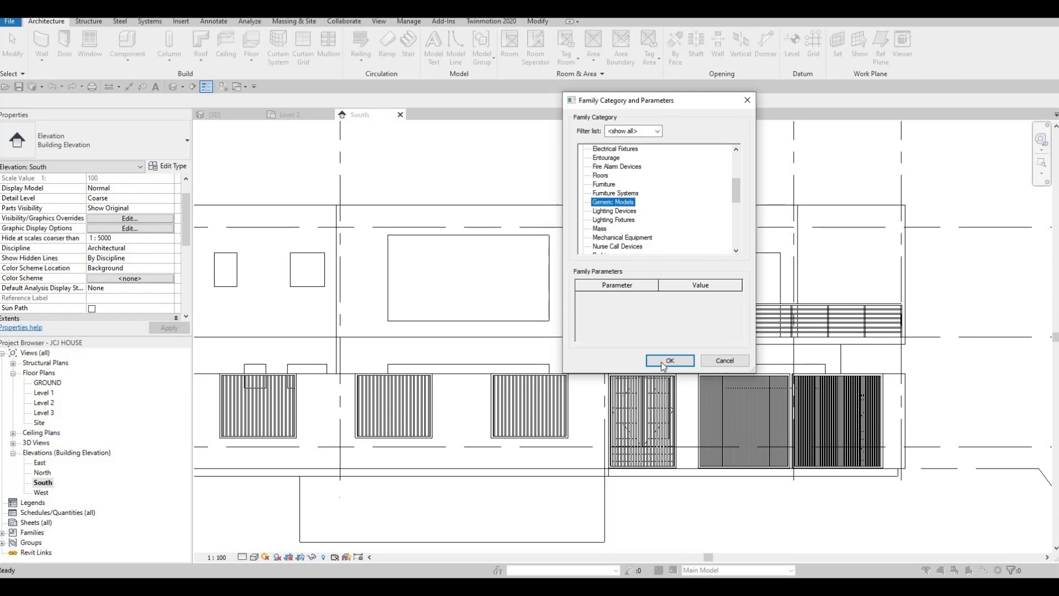
key(Return)
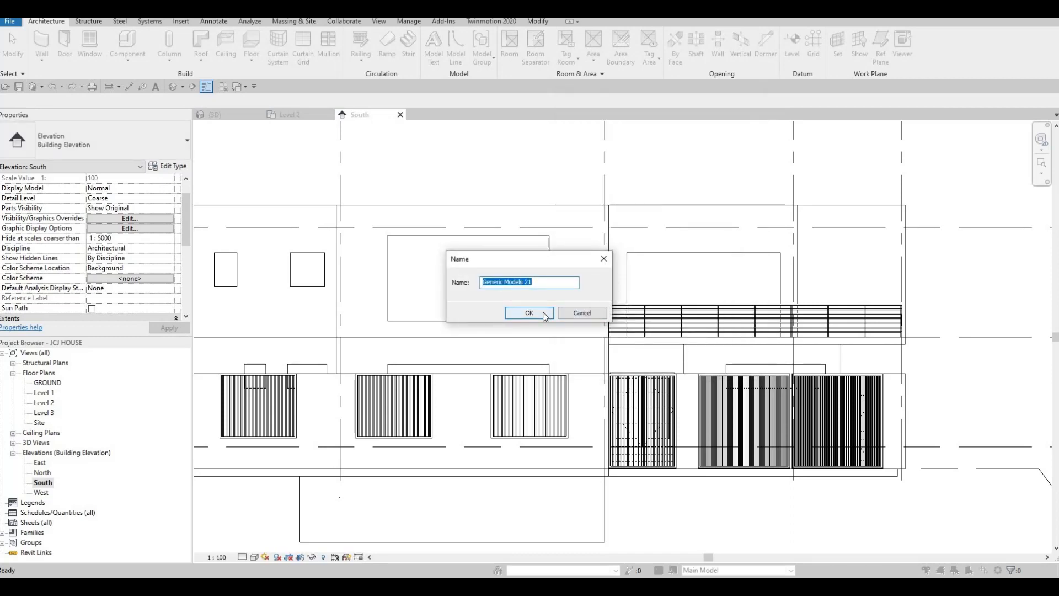
click(543, 312)
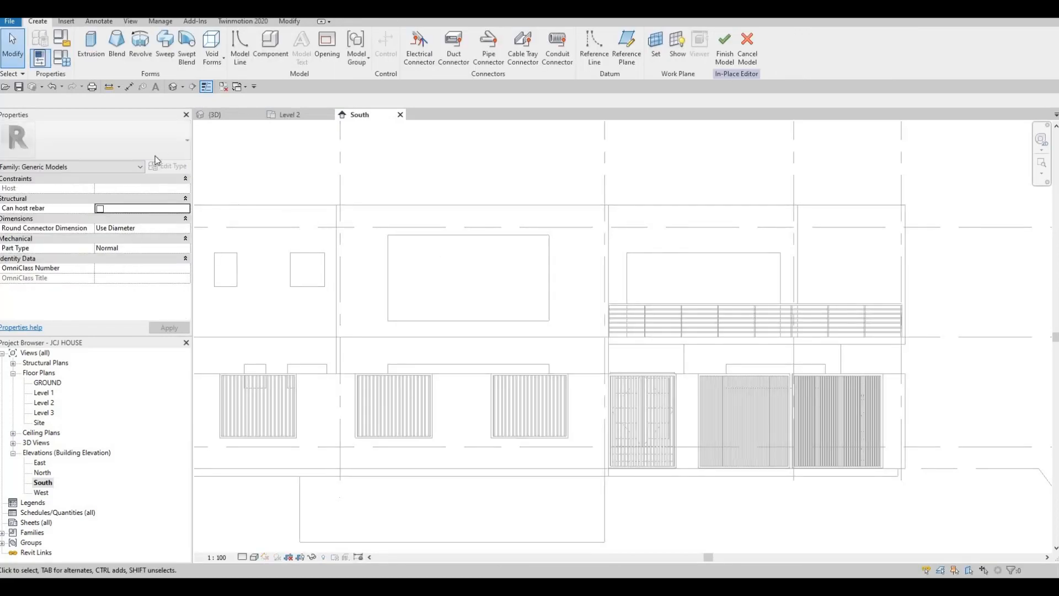
- Start an extrusion on the exterior wall work plane and place a rectangle's first corner at the wall top
click(81, 53)
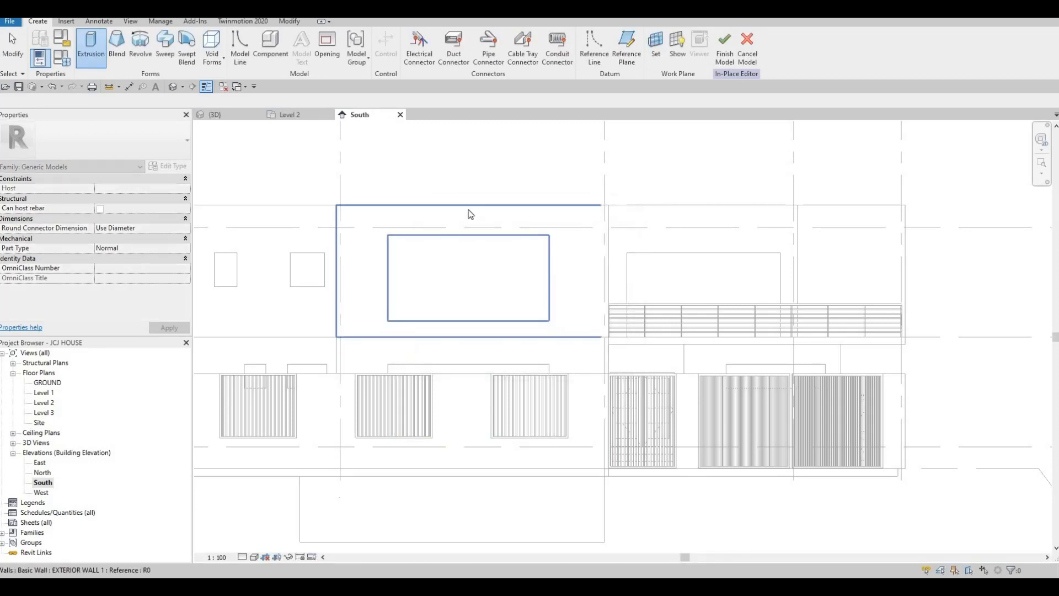
click(386, 201)
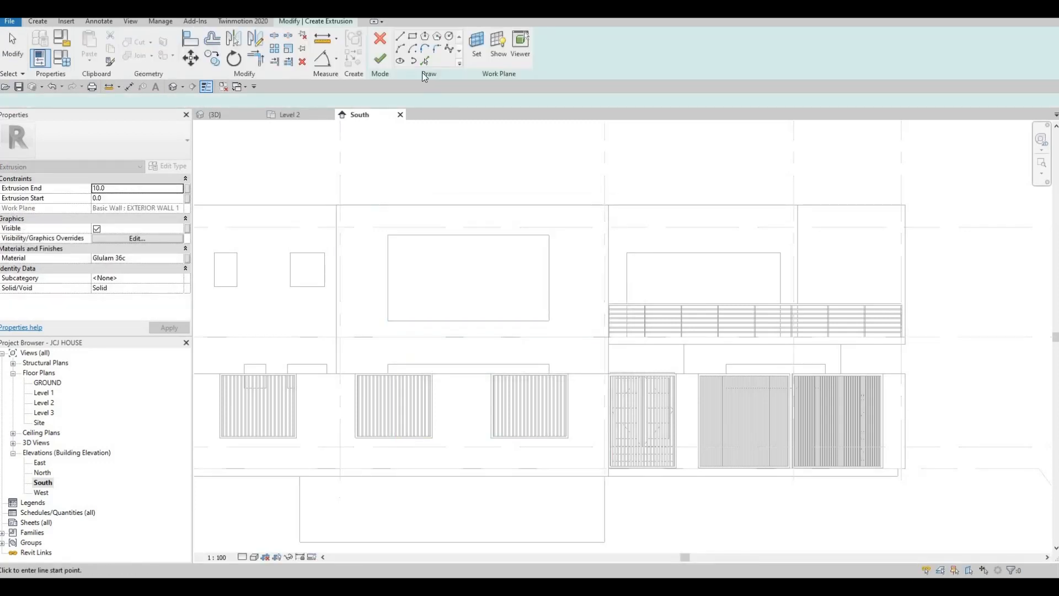
click(412, 37)
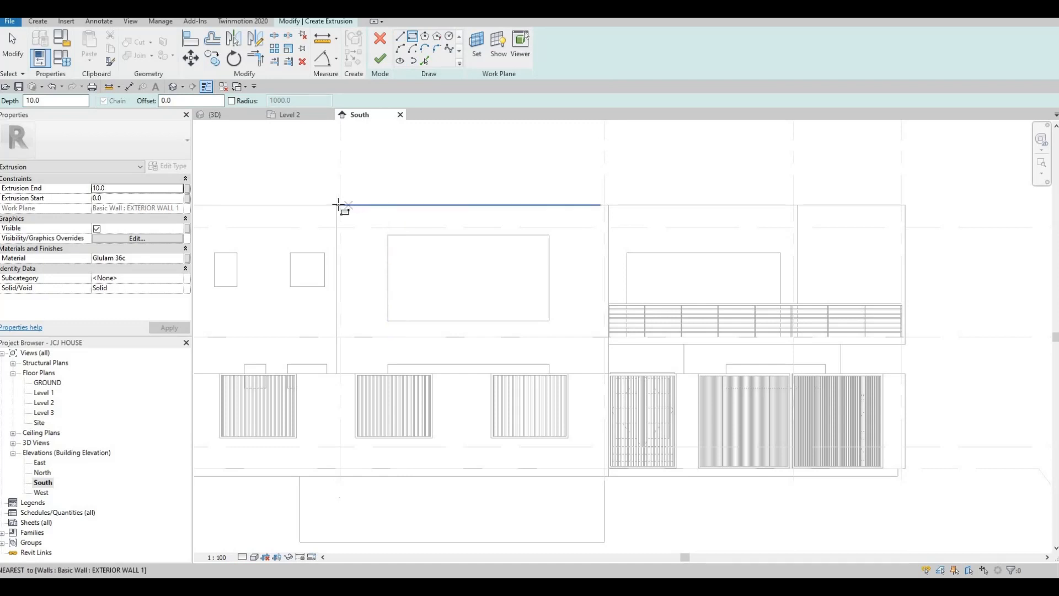
click(336, 205)
- Pan across the South facade to size the rectangle to the lower corner, then end placement
middle_drag(494, 321, 506, 201)
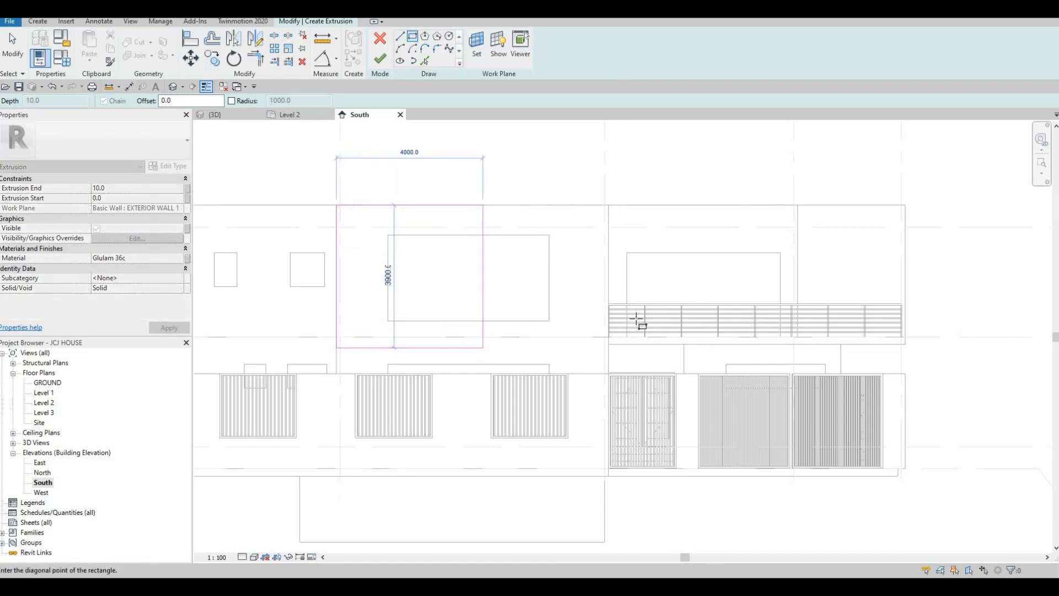
scroll(622, 357, up, 2)
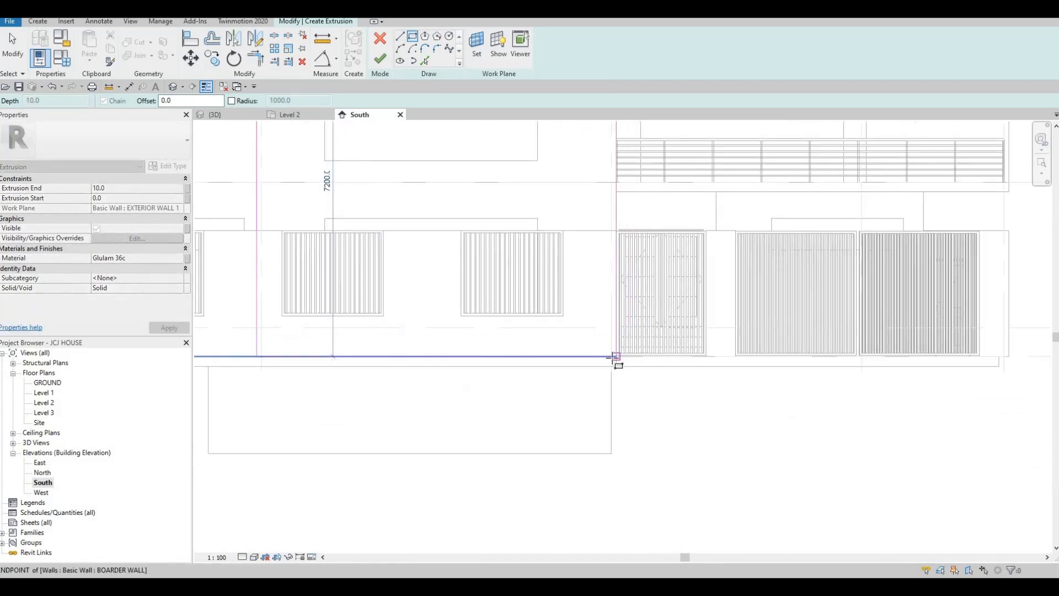
scroll(617, 352, up, 2)
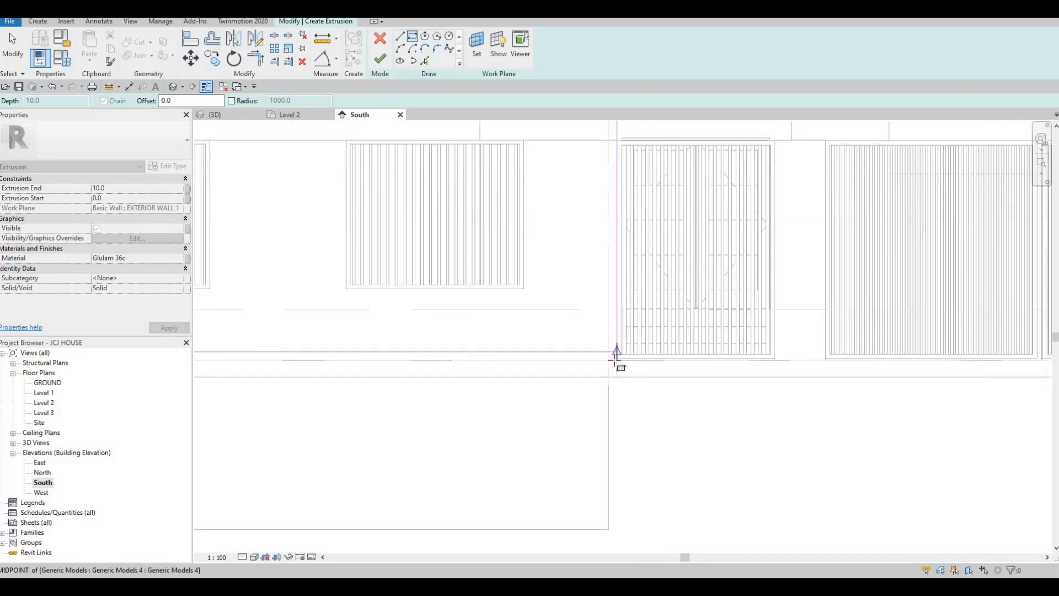
scroll(616, 357, up, 2)
scroll(616, 359, down, 3)
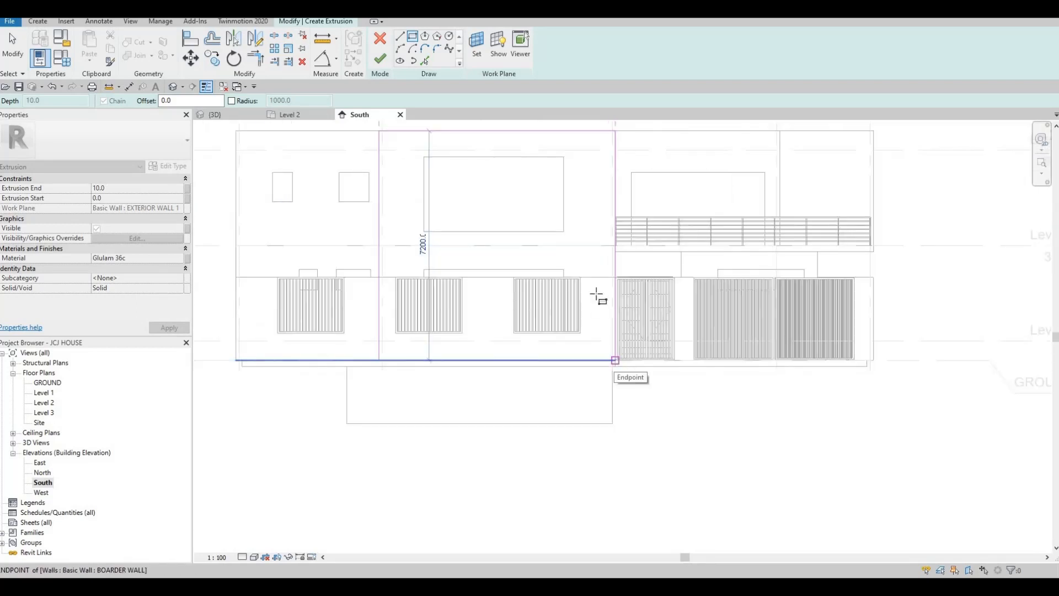
middle_drag(579, 385, 576, 428)
scroll(609, 342, up, 1)
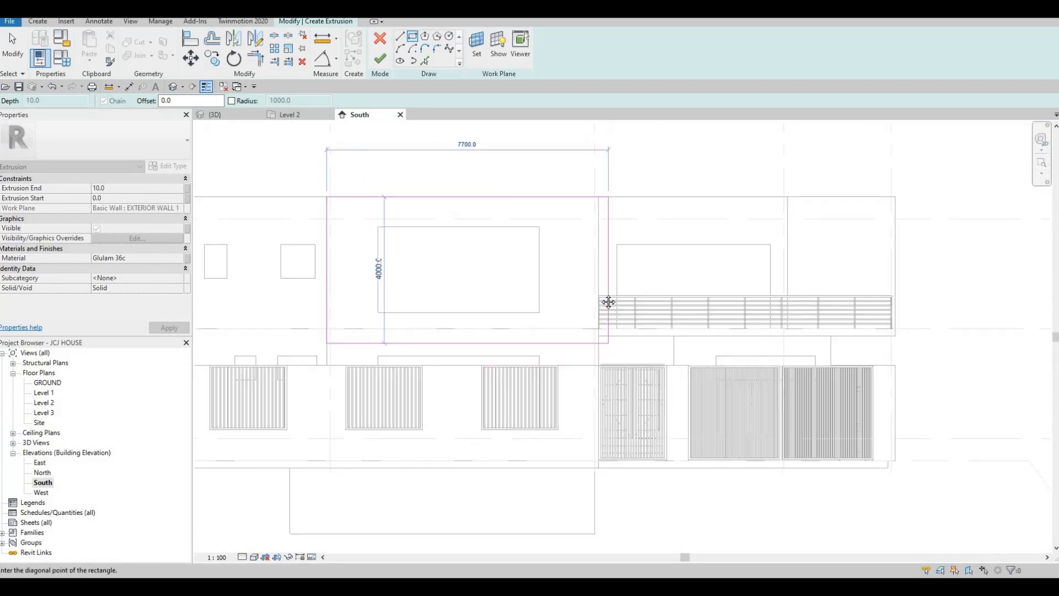
middle_drag(602, 356, 599, 259)
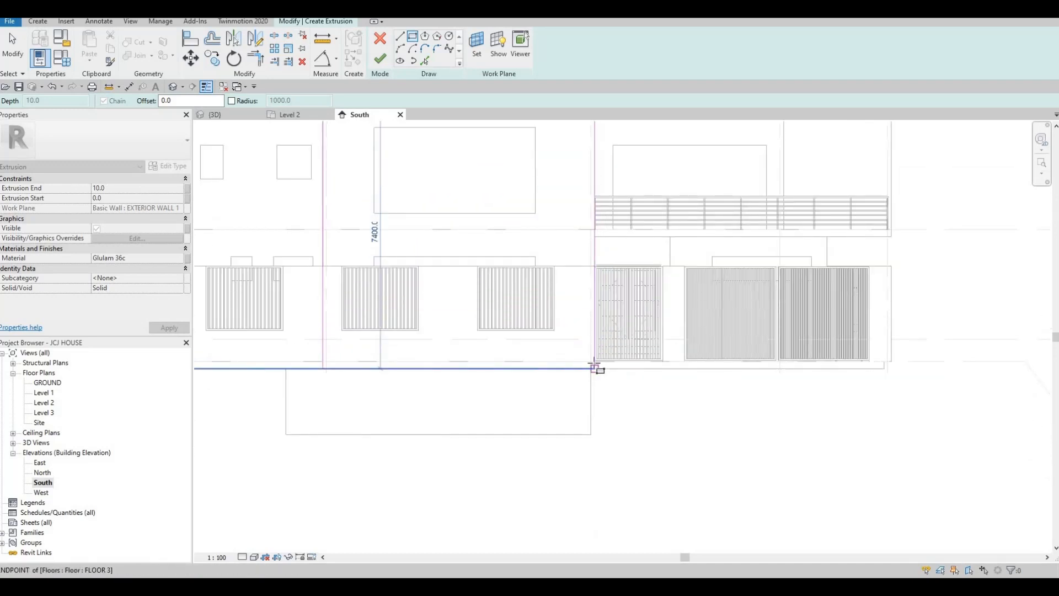
scroll(594, 365, up, 2)
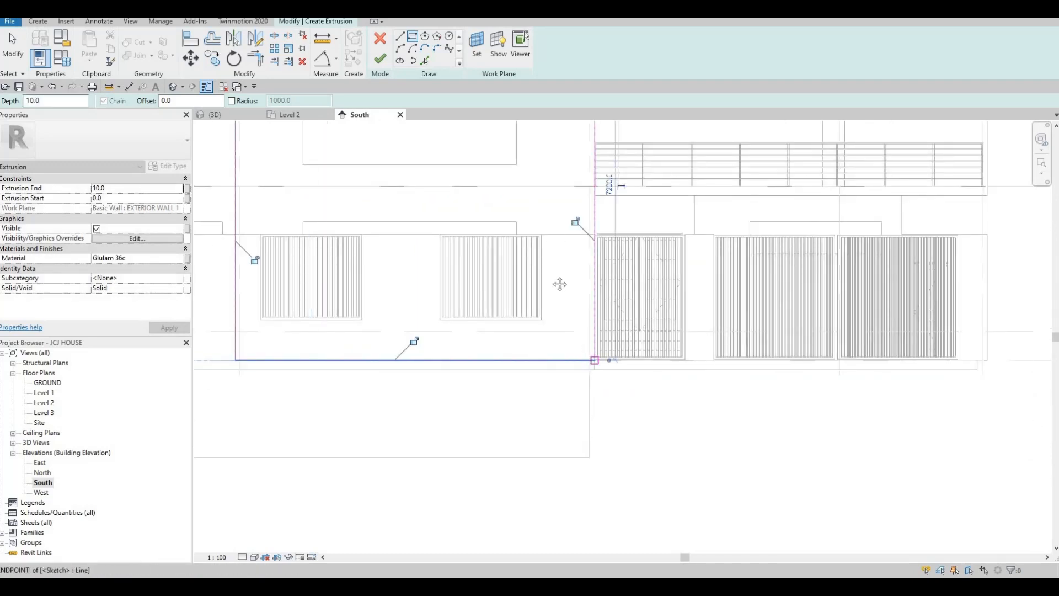
key(Escape)
scroll(560, 270, down, 4)
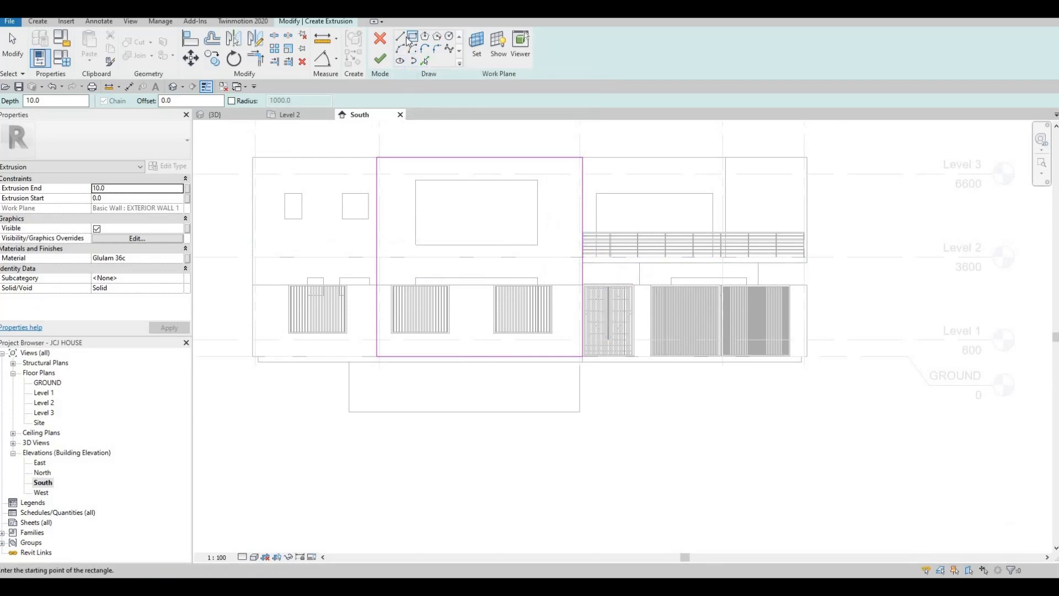
- Set the rectangle offset to 200 and flip it to the inside
drag(201, 101, 112, 109)
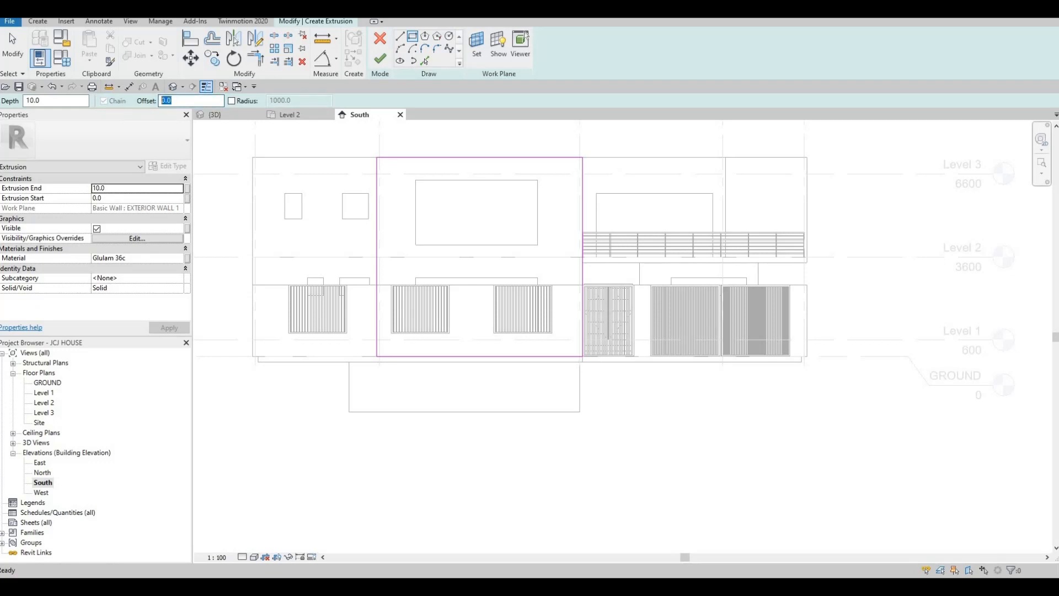
text(200)
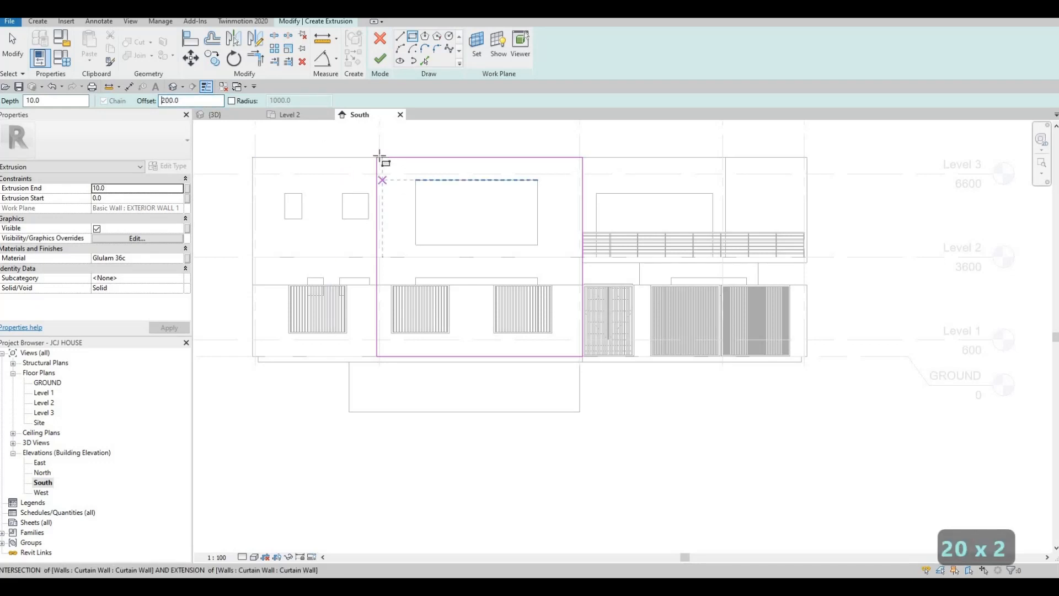
key(Escape)
scroll(379, 157, up, 3)
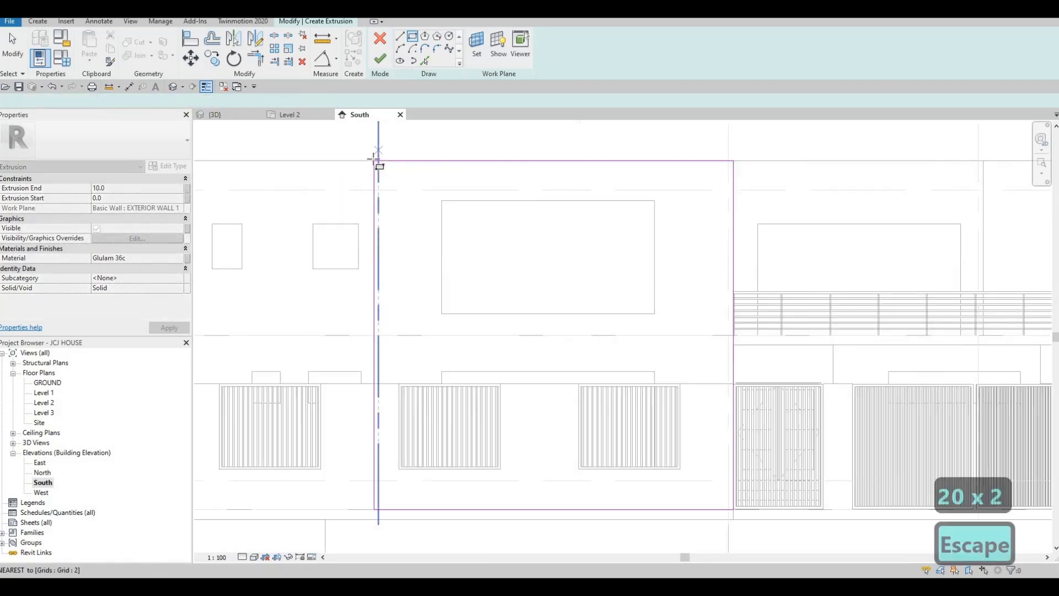
key(space)
- Draw the inset rectangle on the same wall corners, forming the frame outline
middle_drag(622, 339, 546, 157)
scroll(663, 332, up, 3)
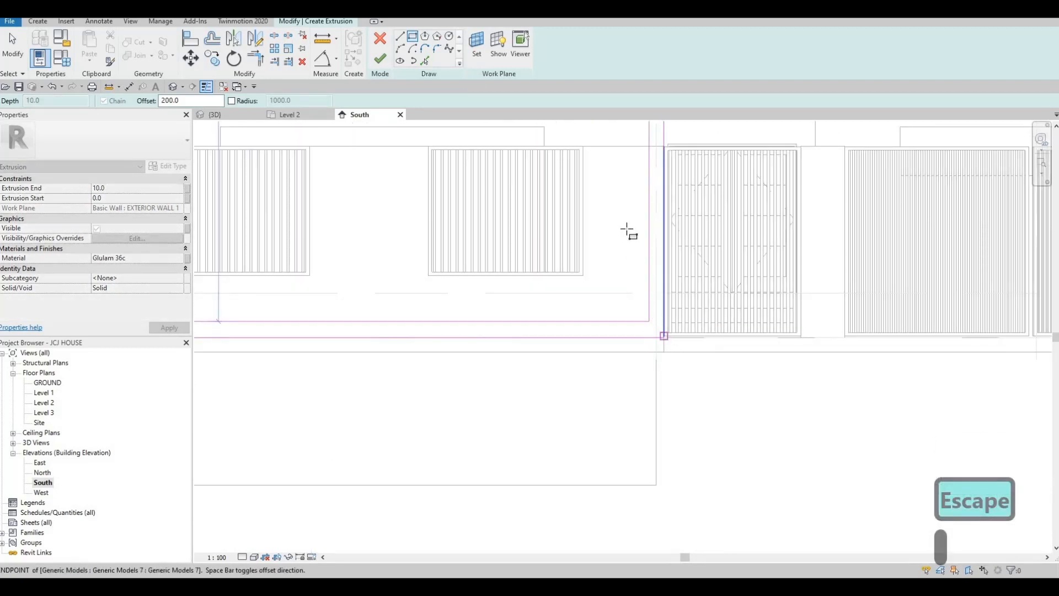
key(Escape)
scroll(615, 267, down, 5)
scroll(615, 267, down, 3)
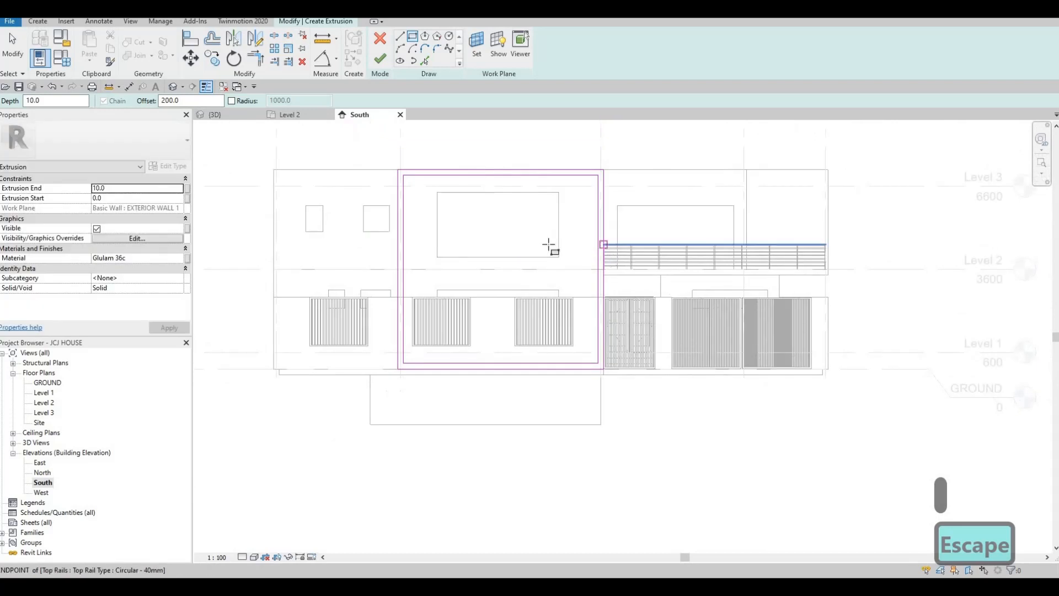
scroll(548, 243, up, 4)
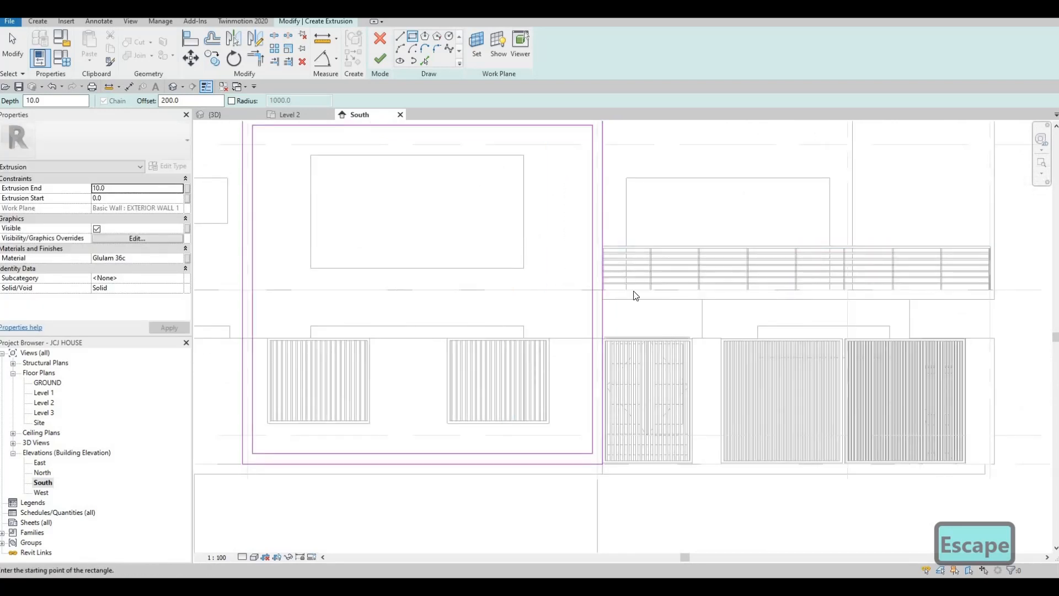
key(Escape)
scroll(607, 293, up, 2)
scroll(604, 296, down, 3)
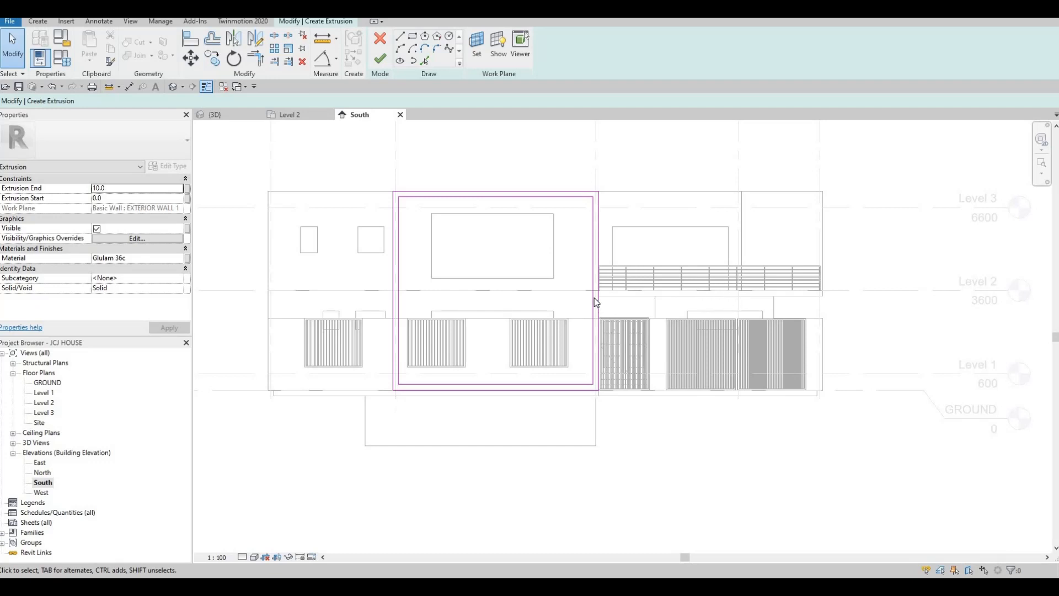
scroll(596, 302, up, 2)
key(Escape)
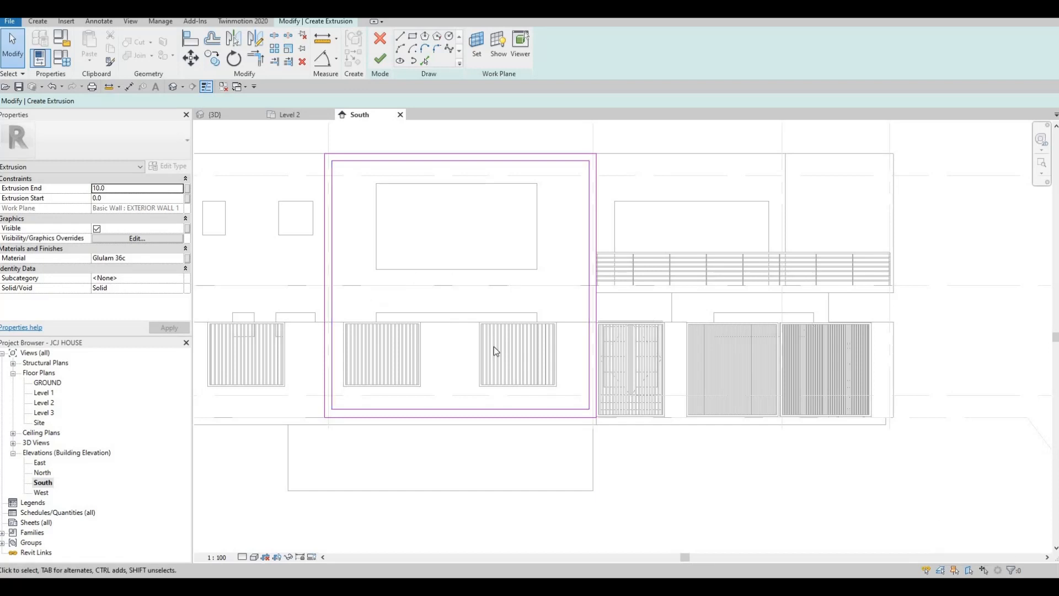
- Delete the bottom outer line of the frame sketch
key(Escape)
click(445, 409)
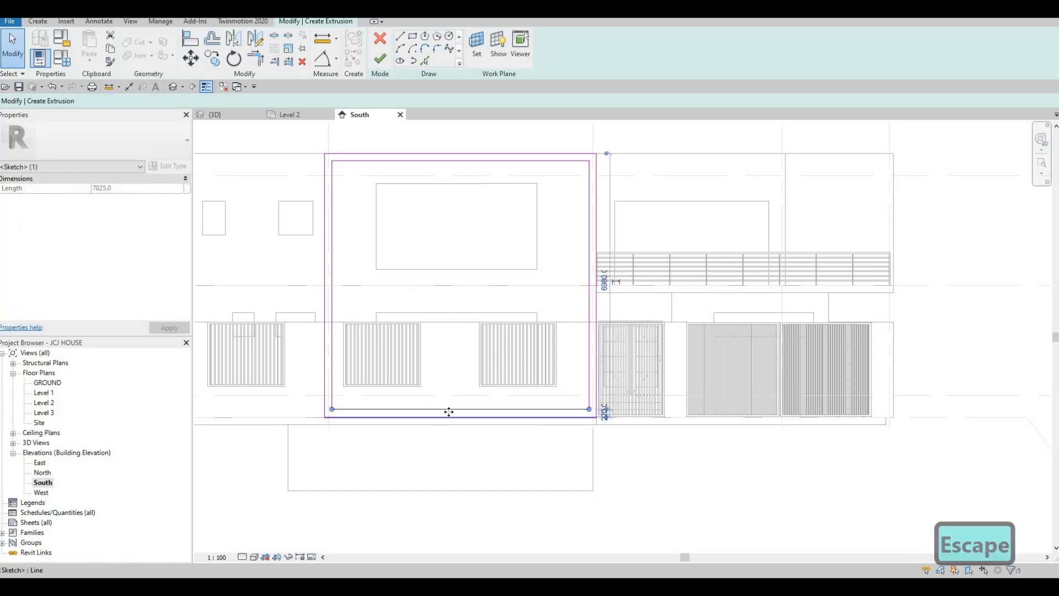
key(Delete)
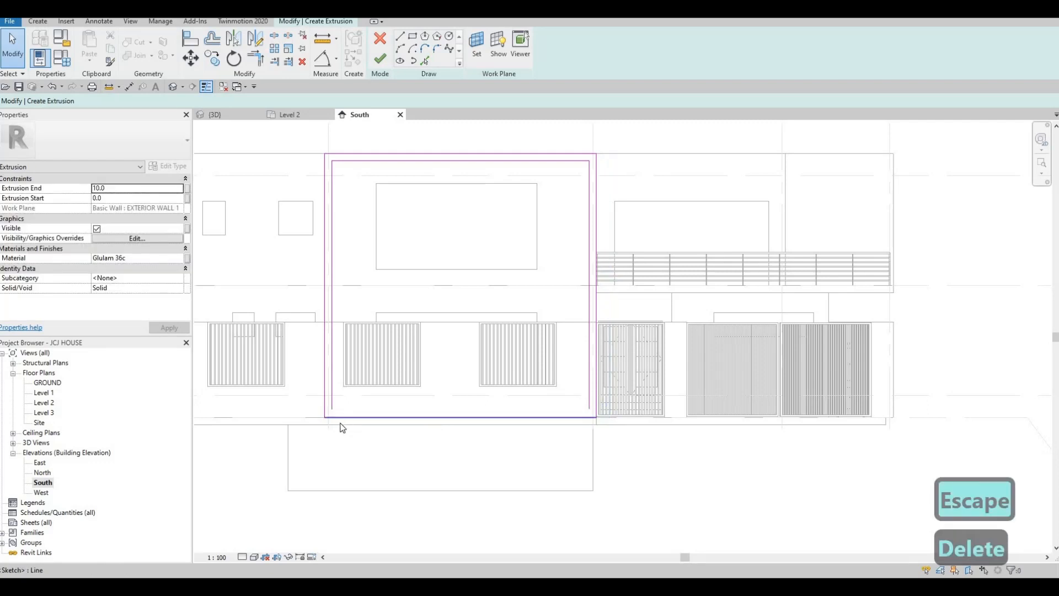
scroll(343, 428, up, 3)
key(Escape)
key(Escape)
- Trim the left inner line and bottom line into a corner with TR
key(t)
key(r)
click(318, 378)
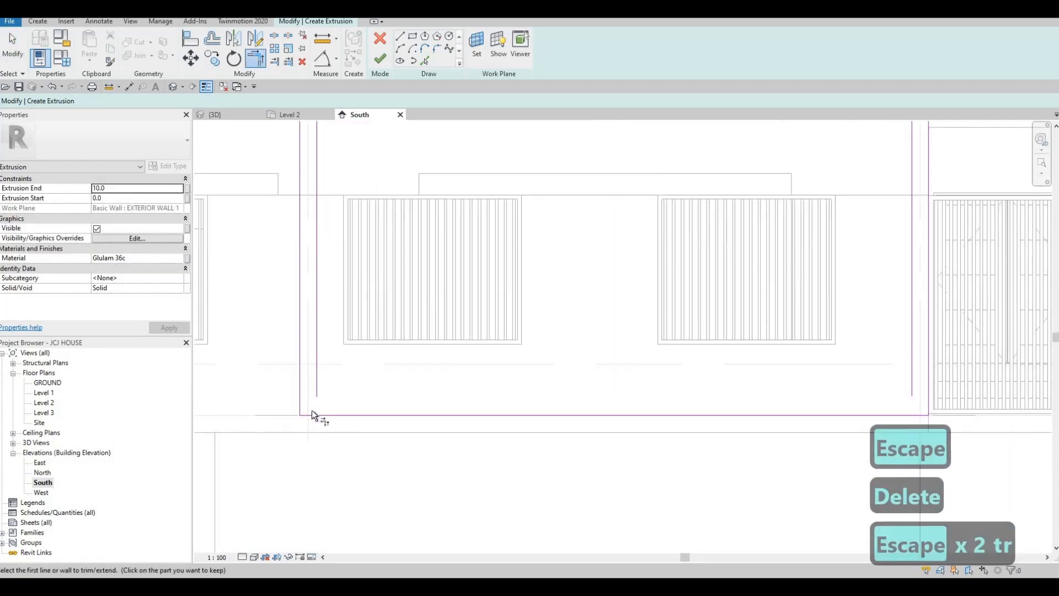
click(313, 411)
scroll(618, 342, down, 2)
scroll(602, 307, down, 2)
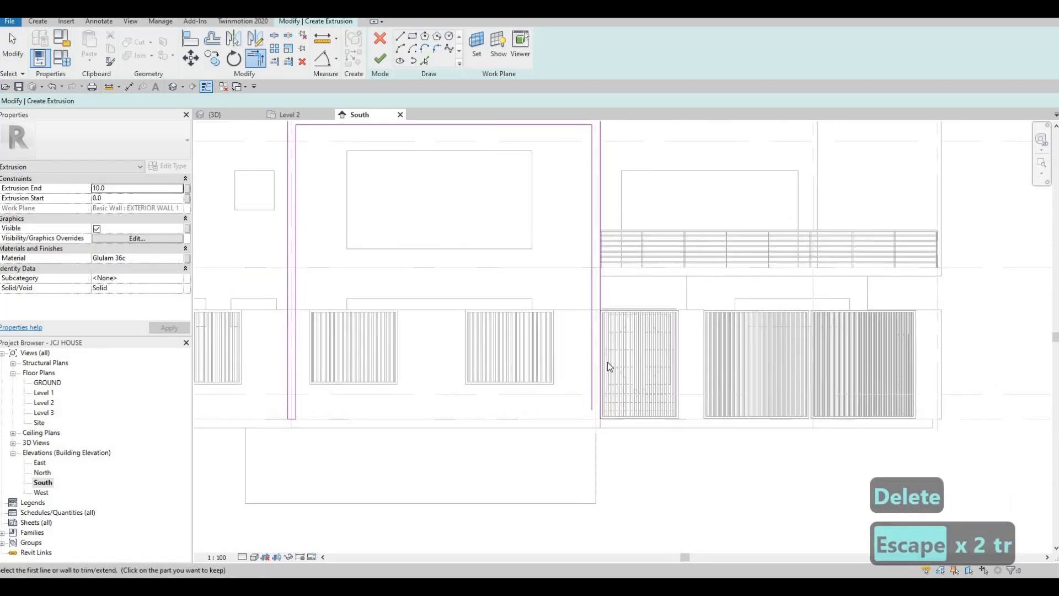
key(Escape)
scroll(601, 324, up, 1)
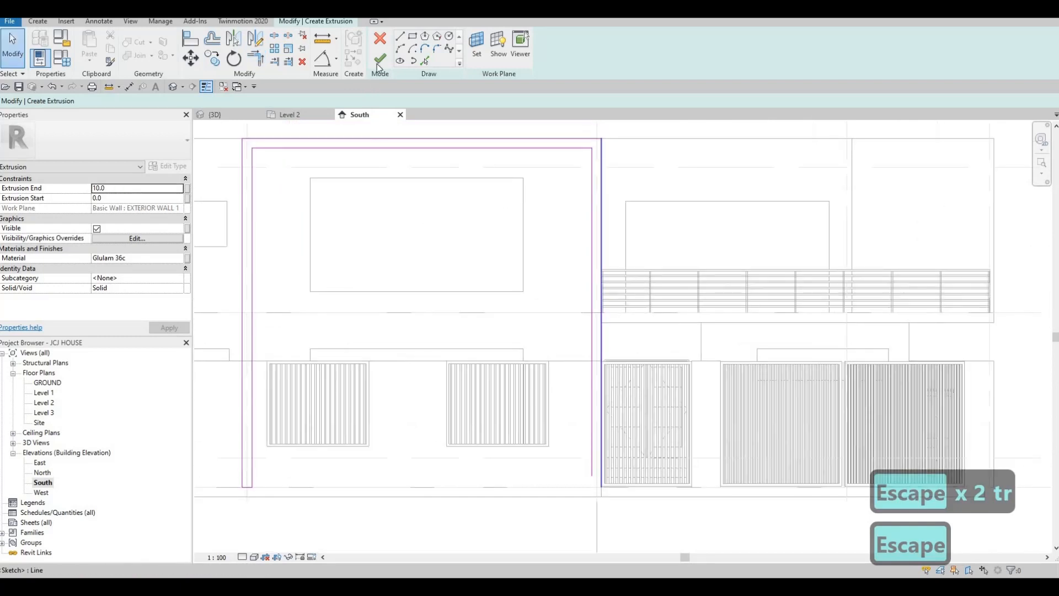
- Draw a horizontal strip rectangle beneath the balcony railing, starting at its right end
click(994, 314)
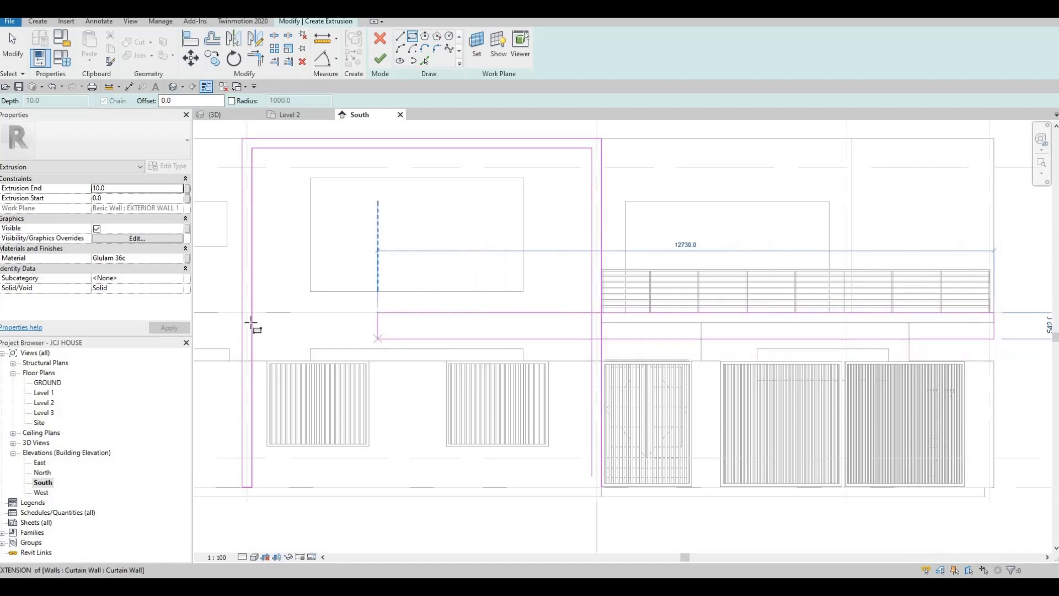
key(Escape)
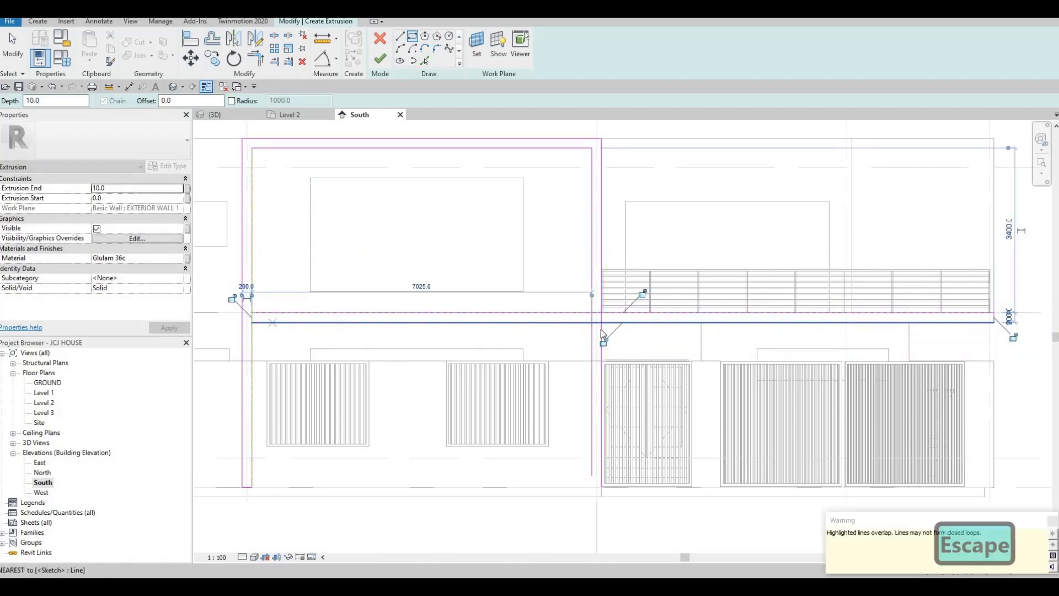
key(Escape)
scroll(601, 329, up, 1)
key(Escape)
scroll(601, 361, down, 3)
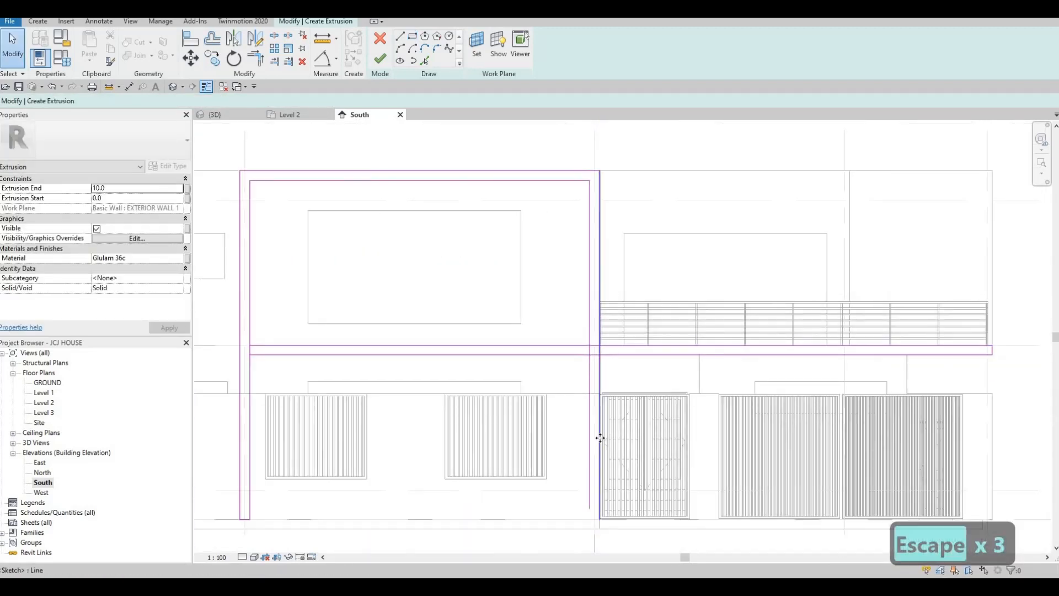
- Shorten the left vertical sketch line from its bottom end
click(599, 437)
scroll(600, 533, up, 2)
drag(600, 534, 600, 305)
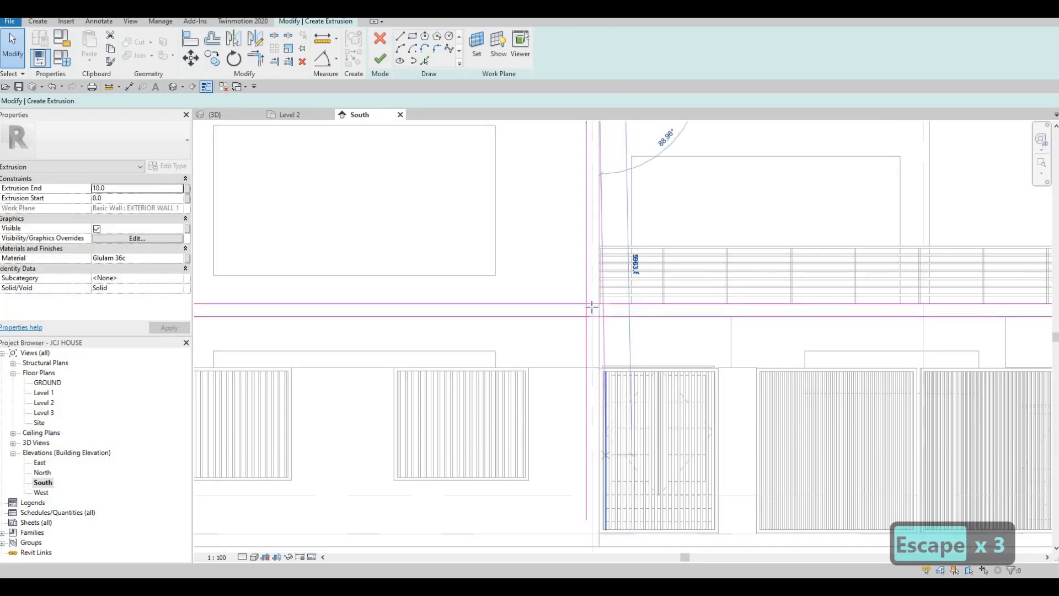
click(594, 333)
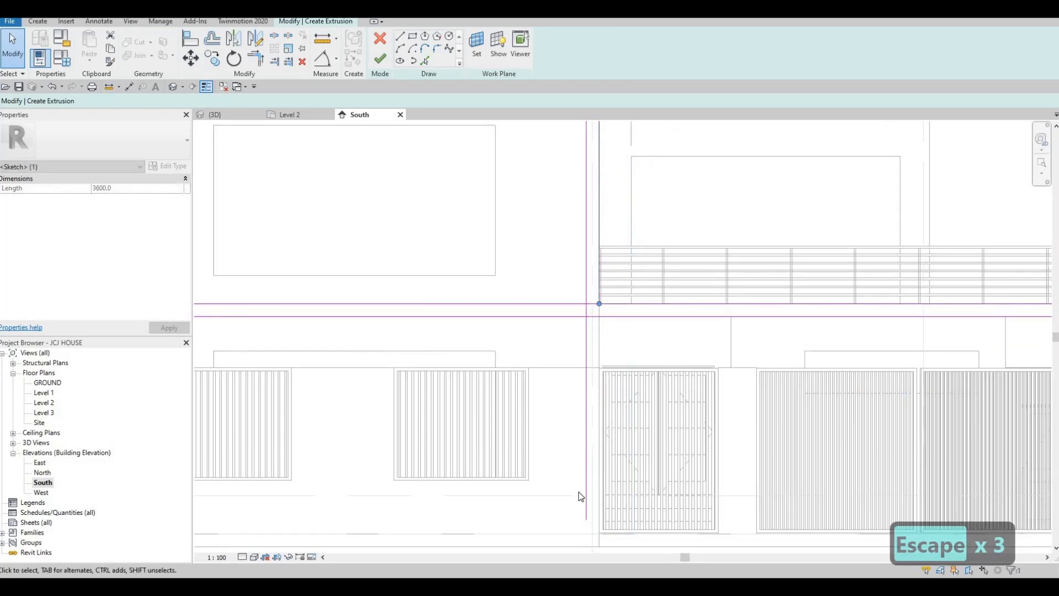
click(586, 518)
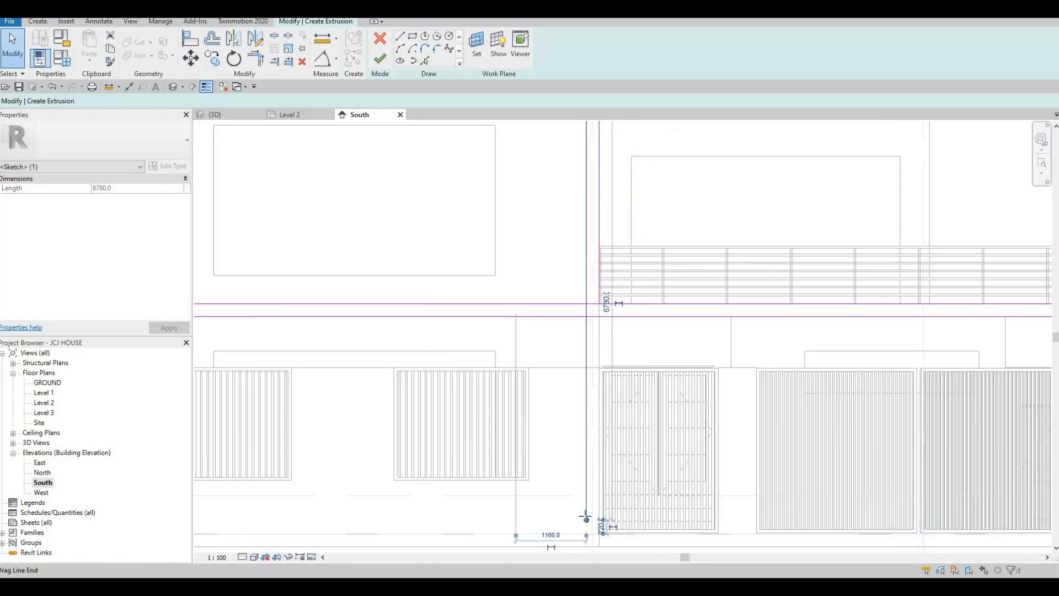
key(Escape)
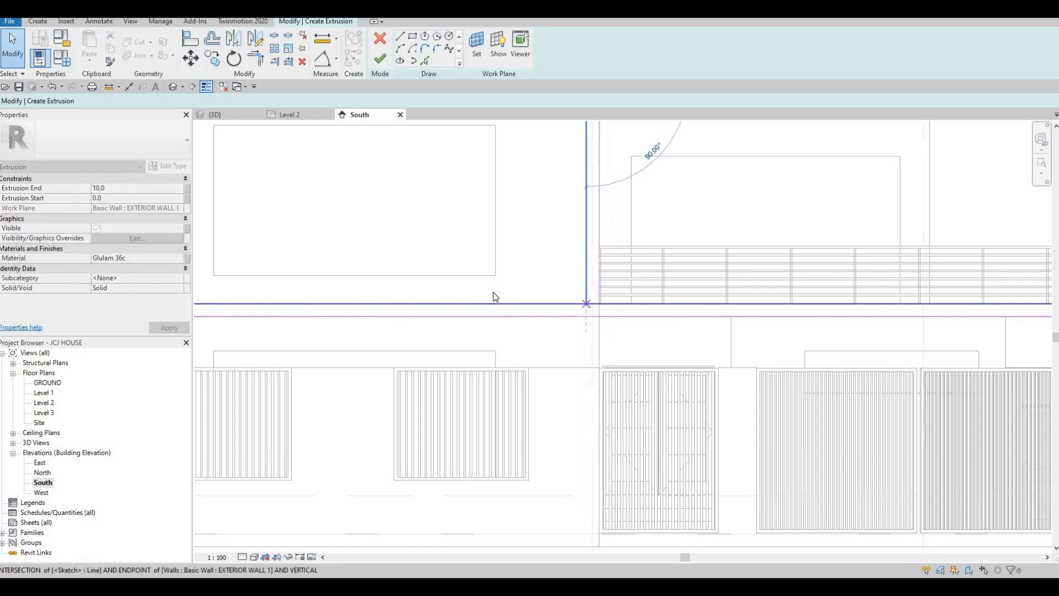
scroll(463, 304, down, 1)
scroll(463, 306, down, 2)
scroll(477, 314, up, 5)
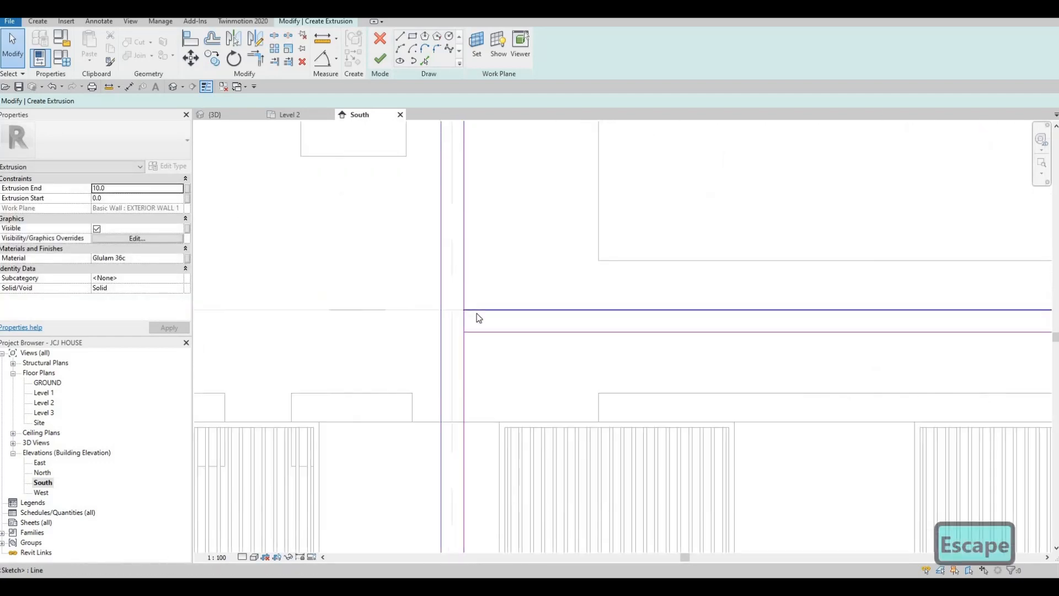
- Try splitting and corner-trimming the lines at the corner, then undo the trim
key(s)
key(l)
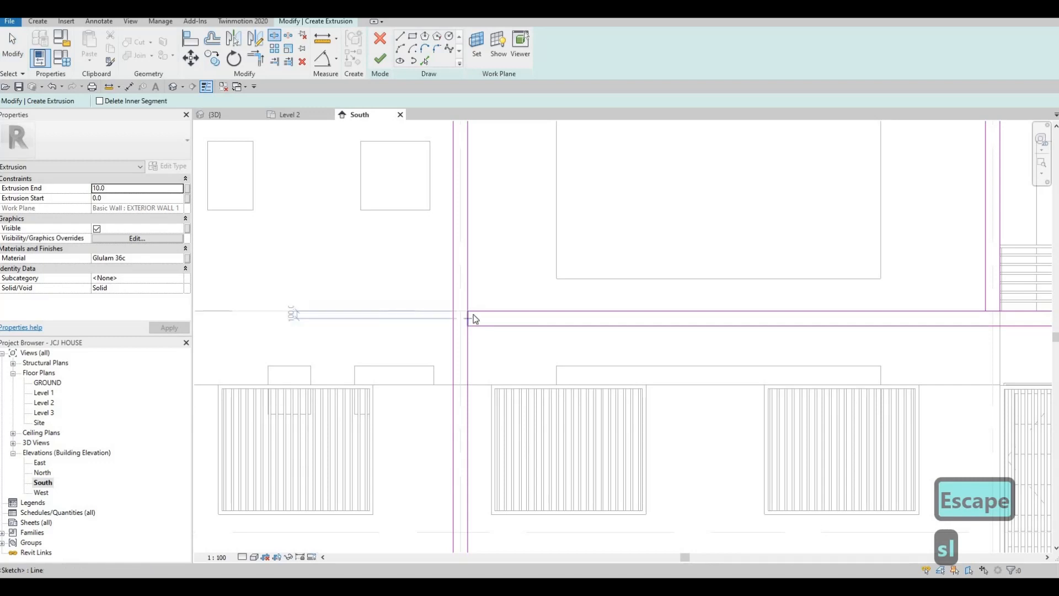
click(474, 315)
key(Escape)
key(Escape)
key(t)
key(r)
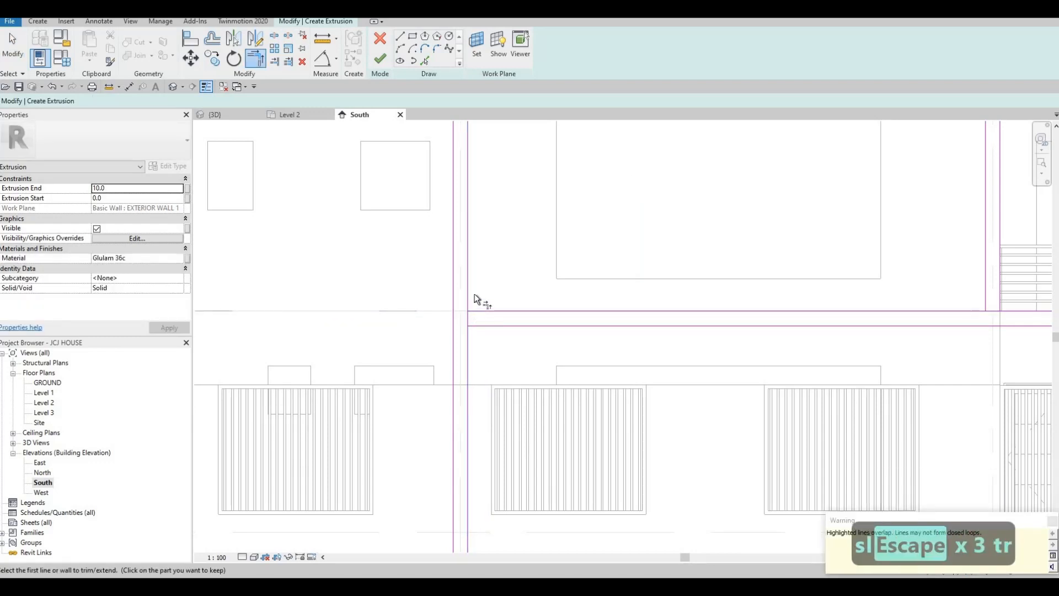
click(471, 287)
click(485, 326)
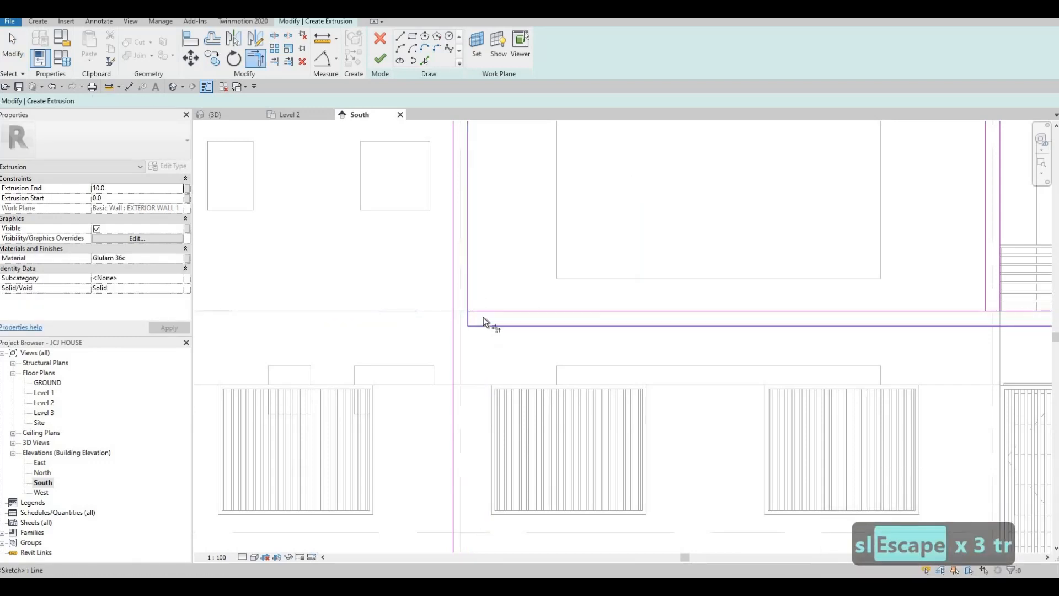
key(ctrl+z)
key(Escape)
- Delete the two overlapping sketch lines at the corner
key(Escape)
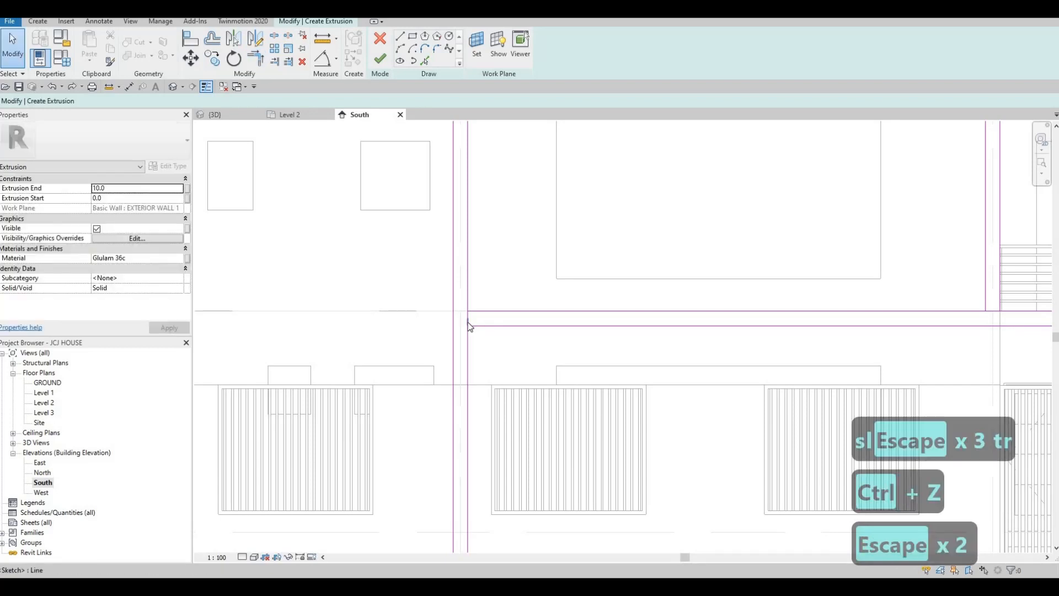
scroll(467, 322, up, 2)
key(Escape)
click(467, 322)
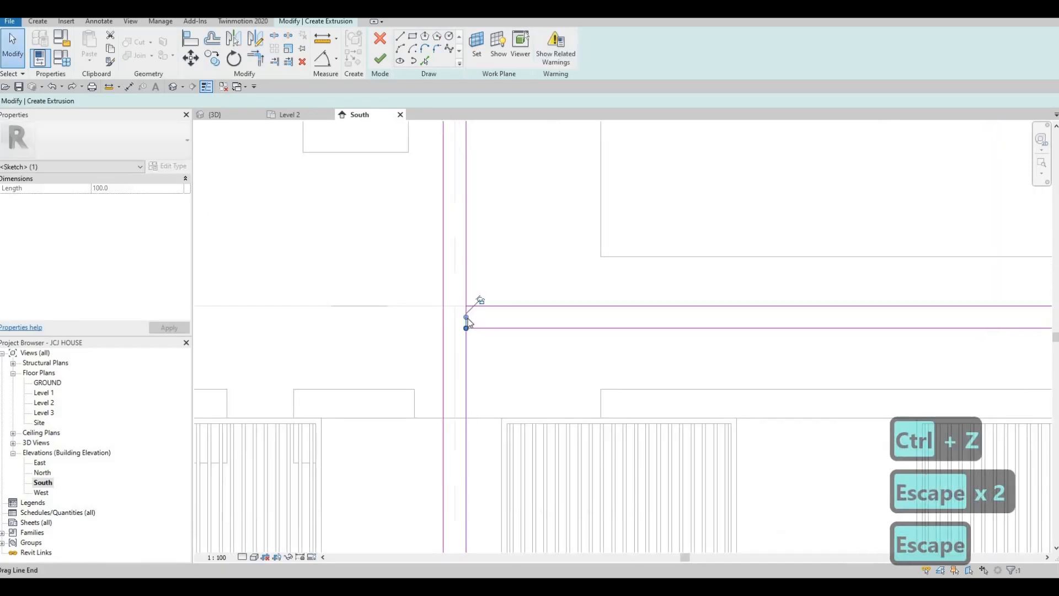
key(Delete)
click(467, 326)
key(Delete)
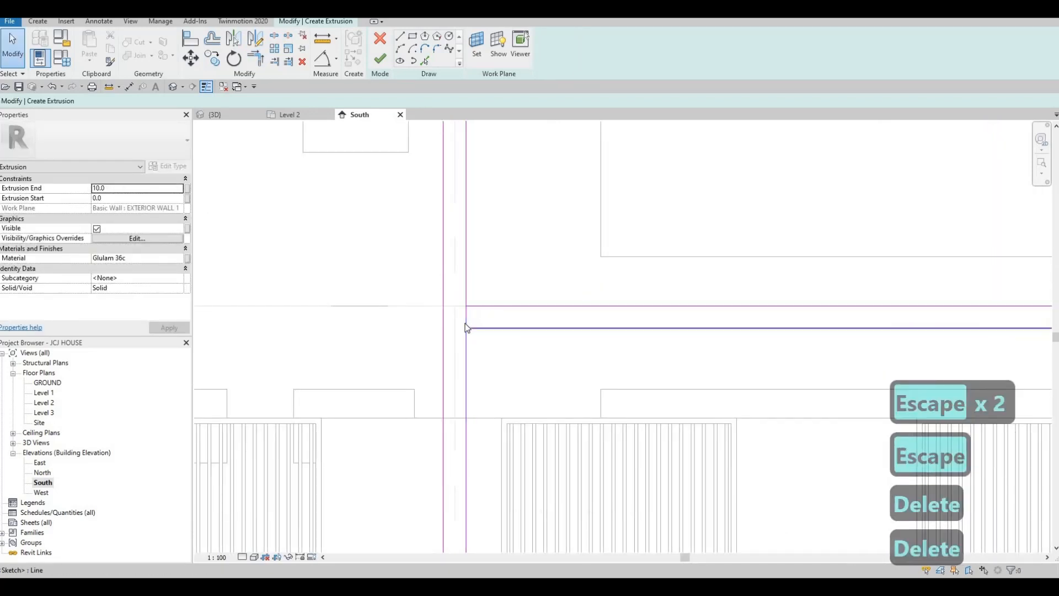
- Trim the lower vertical line and the next horizontal line into two clean corners
key(s)
key(l)
key(Escape)
key(Escape)
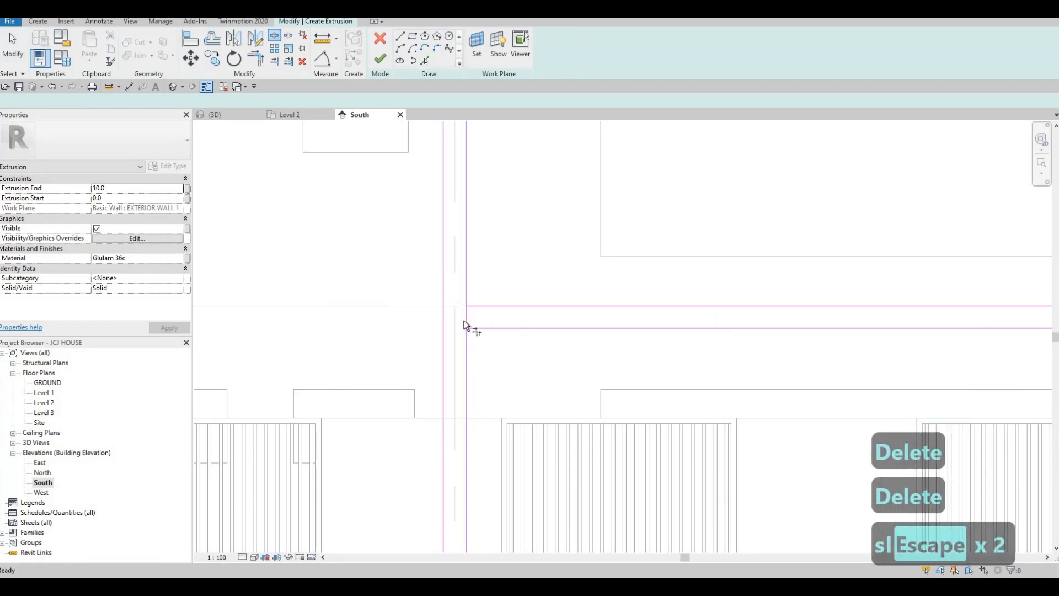
key(Escape)
key(t)
key(r)
click(479, 329)
click(468, 347)
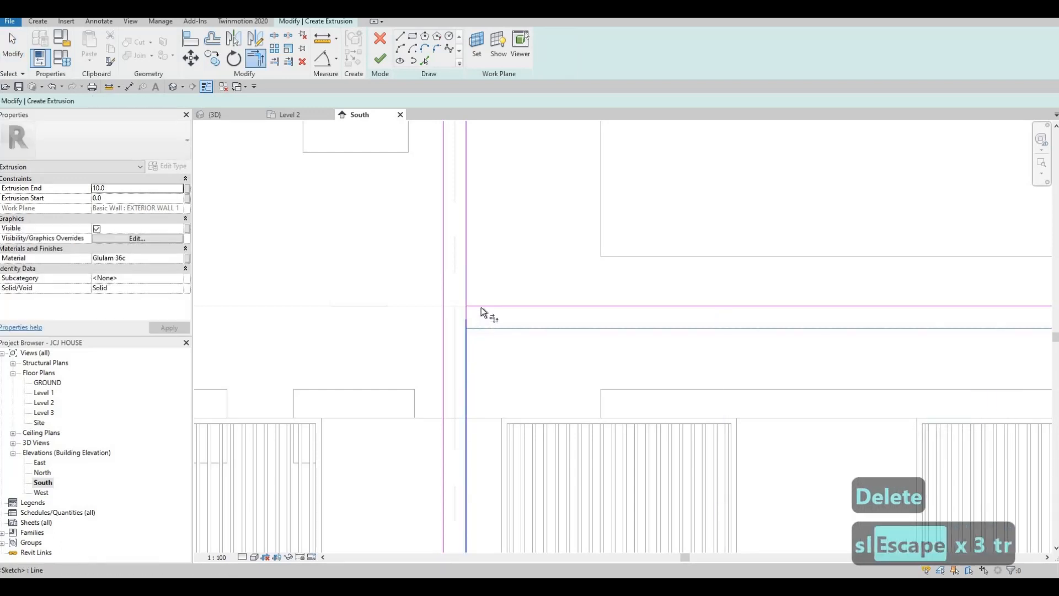
click(481, 307)
click(466, 288)
scroll(579, 288, down, 4)
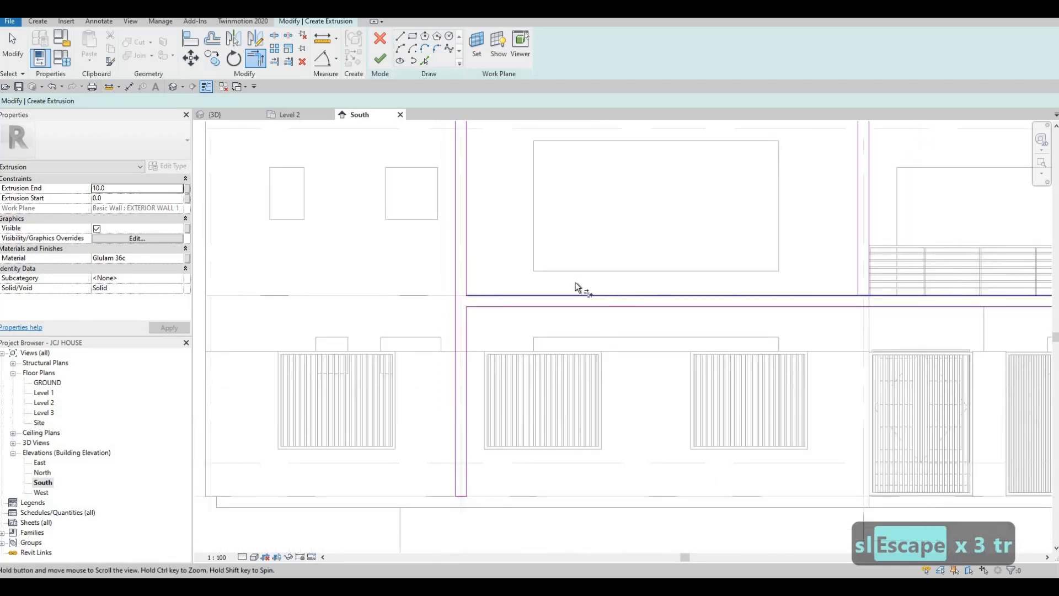
scroll(482, 307, up, 2)
scroll(462, 320, up, 2)
key(Escape)
key(Escape)
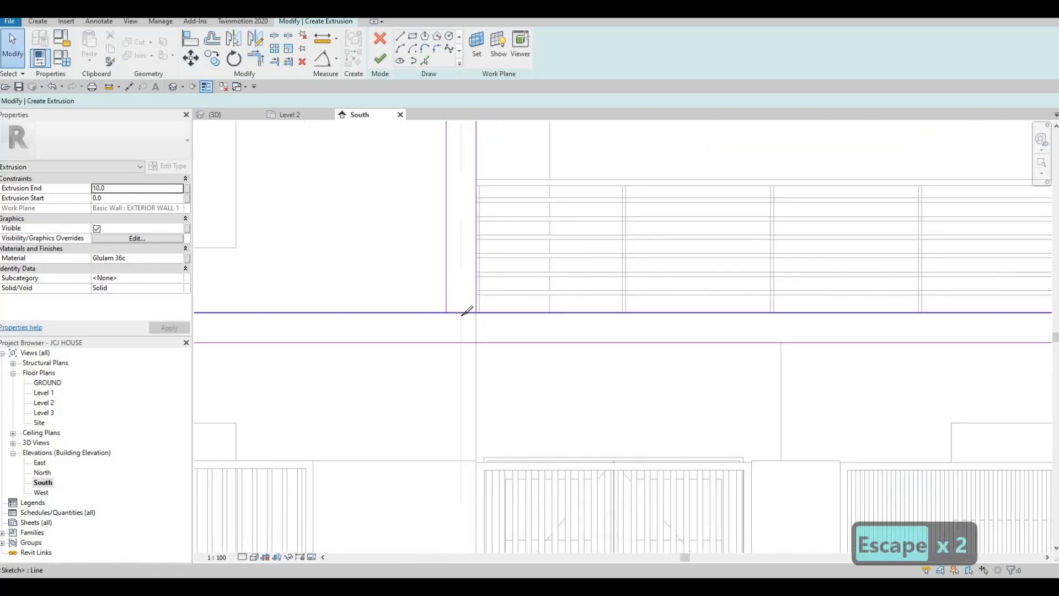
- Trim the left horizontal line against the vertical line to close the last corner
key(s)
key(l)
key(Escape)
key(Escape)
key(Escape)
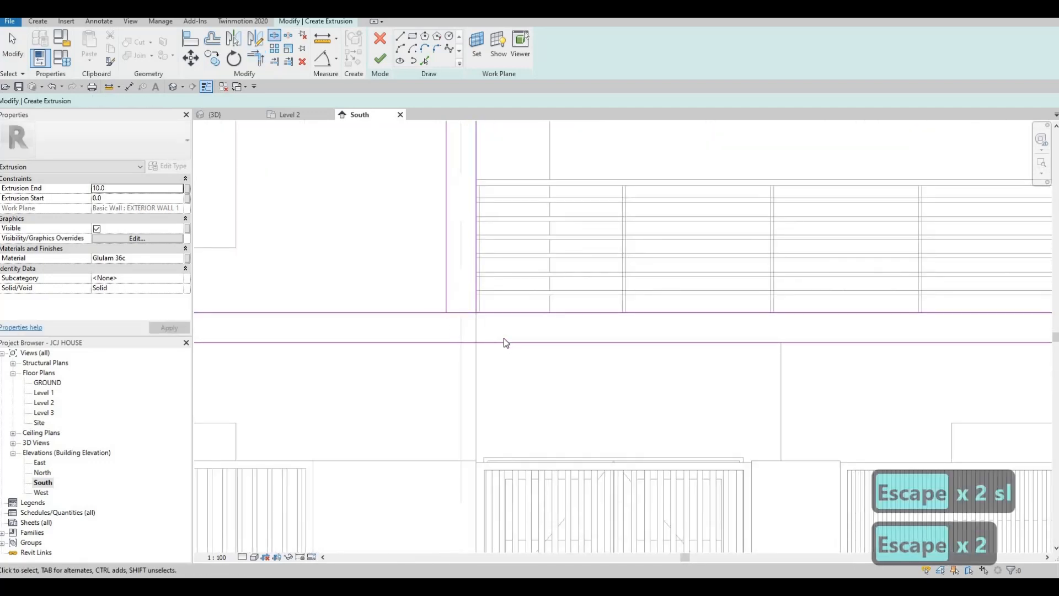
key(Escape)
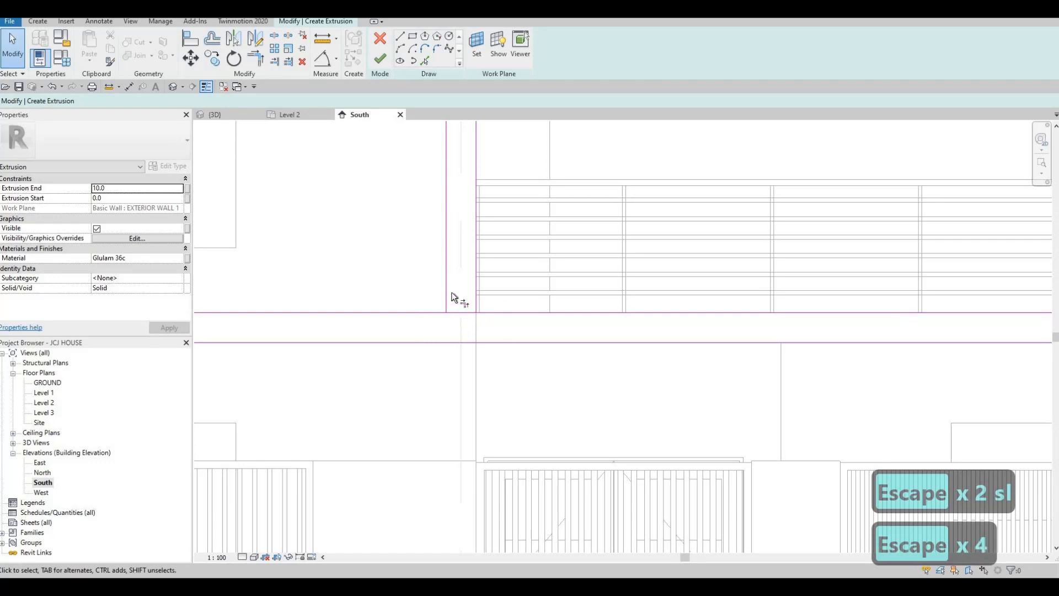
key(t)
key(r)
click(438, 310)
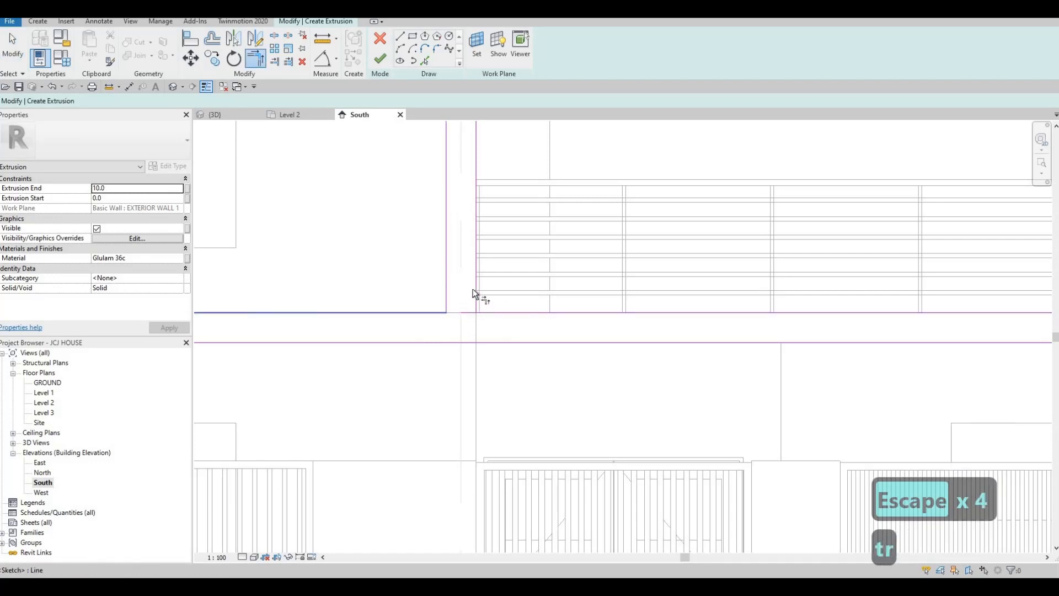
click(474, 292)
click(491, 312)
scroll(643, 350, down, 5)
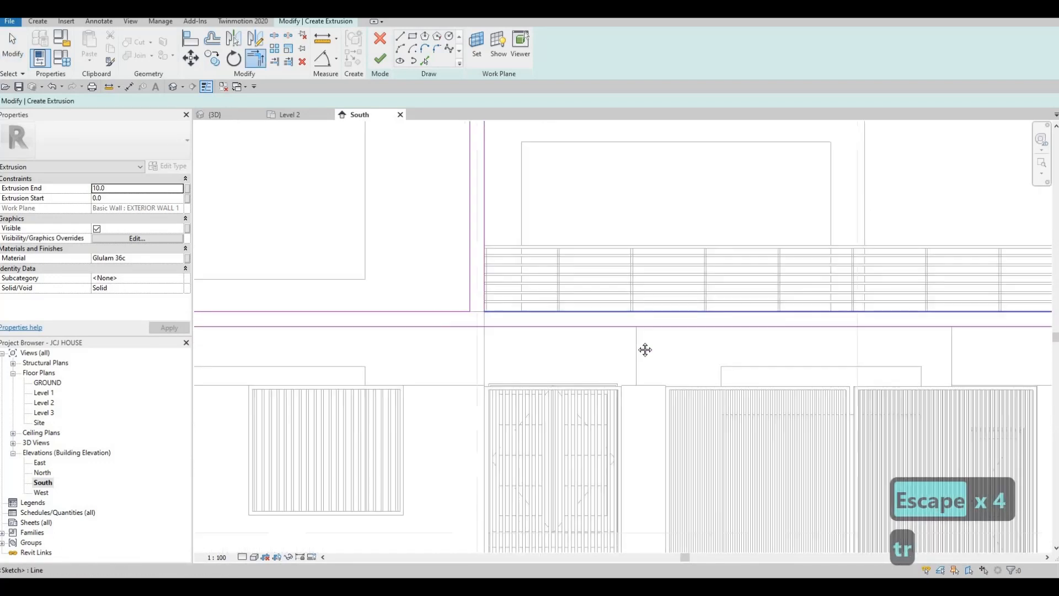
key(Escape)
key(Escape)
key(Escape)
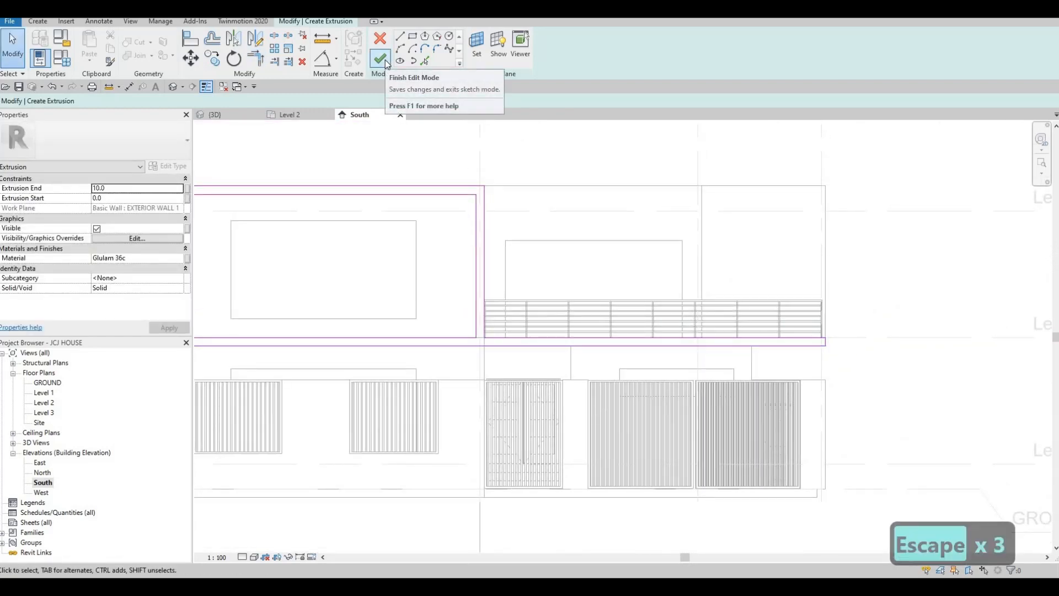
- Finish the extrusion sketch and bring the new frame at the balcony into view in {3D}
click(381, 59)
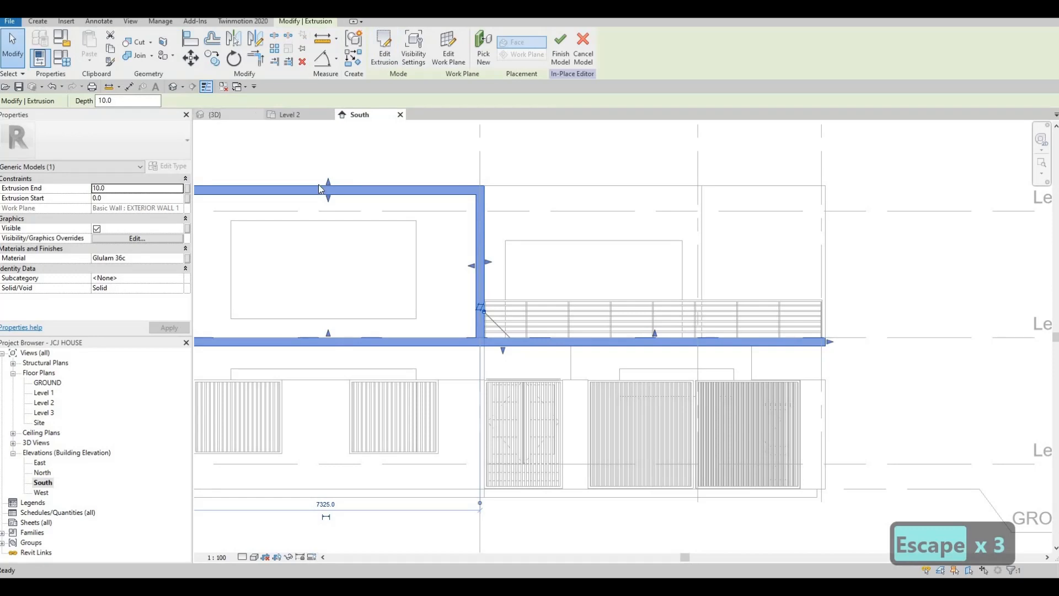
click(216, 115)
shift+middle_drag(712, 229, 517, 265)
scroll(570, 226, down, 1)
scroll(568, 237, up, 5)
middle_drag(439, 187, 411, 239)
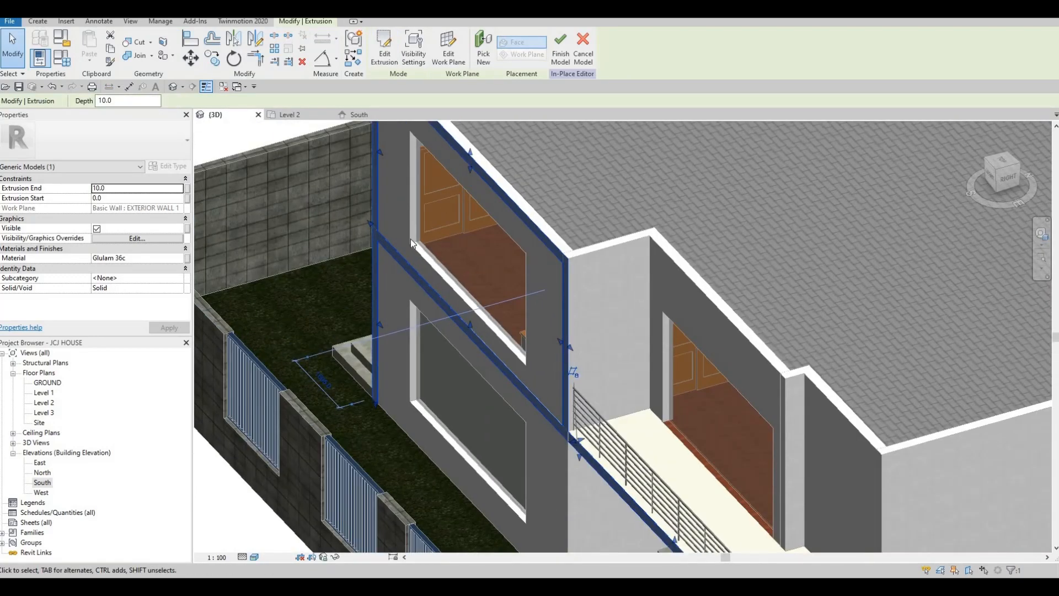
middle_drag(546, 352, 534, 306)
scroll(536, 307, down, 1)
scroll(556, 389, up, 1)
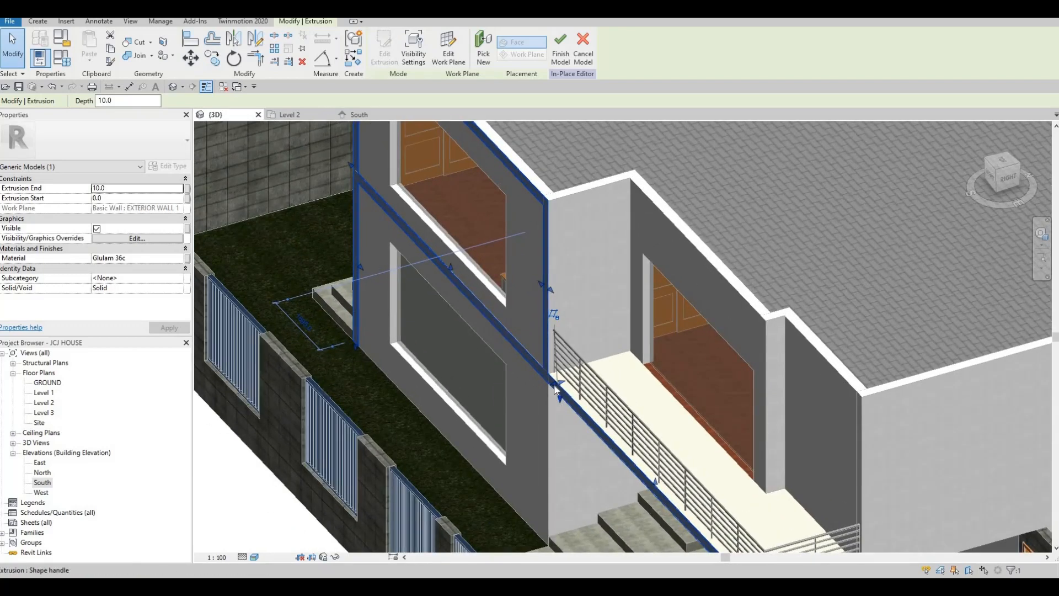
- Deepen the frame extrusion from 10.0 to 299.3 and reselect it
drag(544, 387, 542, 397)
shift+middle_drag(662, 384, 509, 375)
key(Escape)
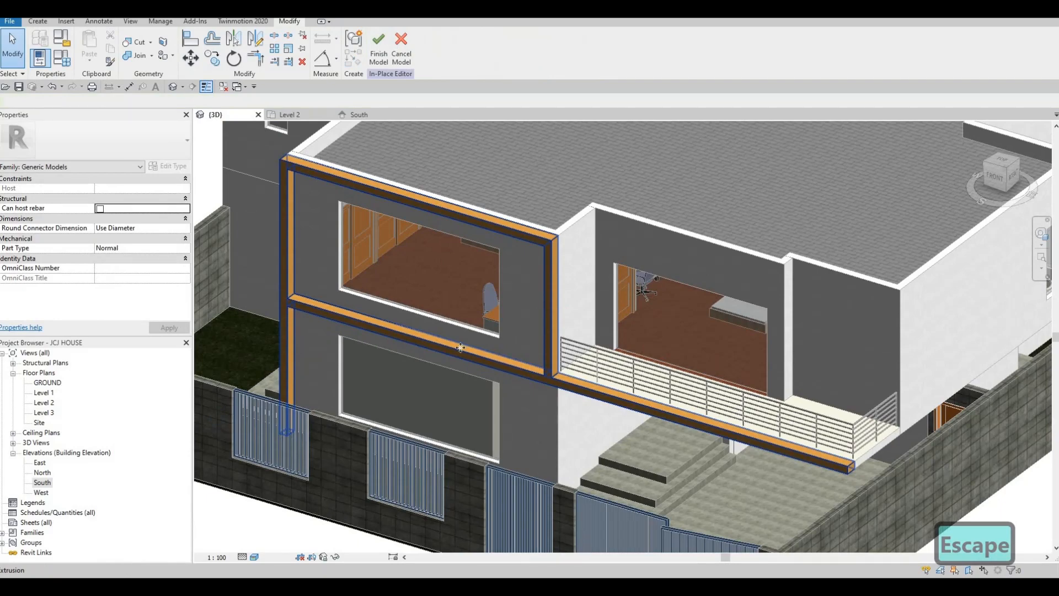
click(405, 343)
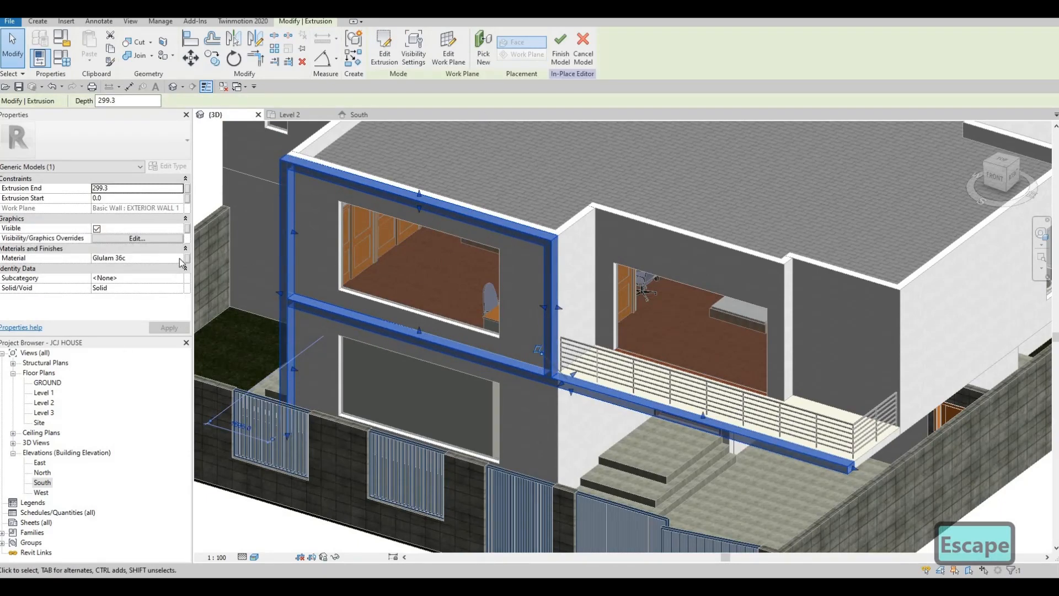
- Assign Metal, Sheet/Flashing from AEC Materials > Metal to the frame extrusion, replacing Glulam 36c
click(180, 258)
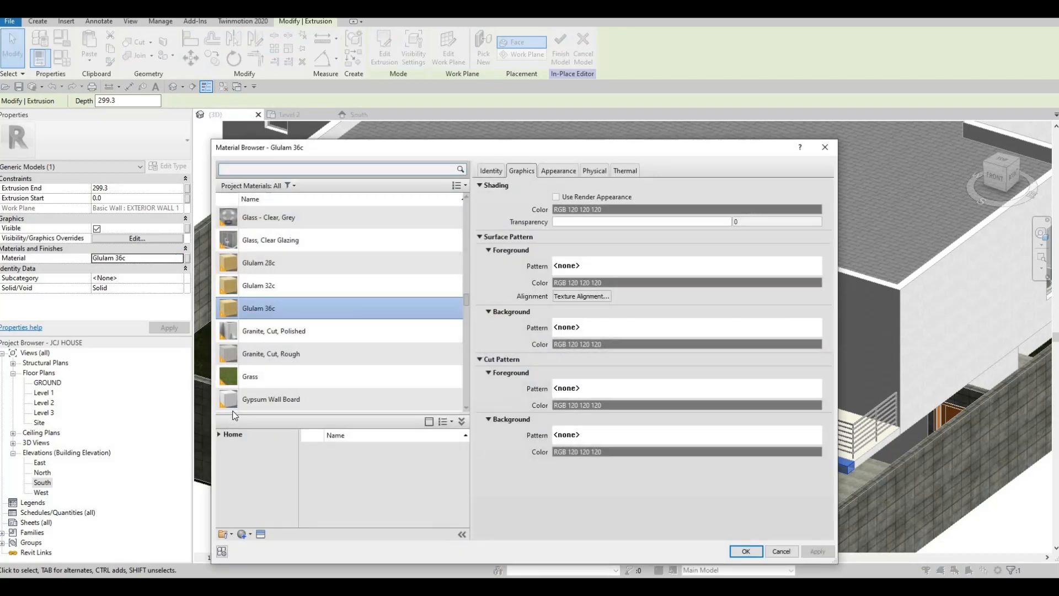
scroll(260, 332, down, 3)
click(218, 435)
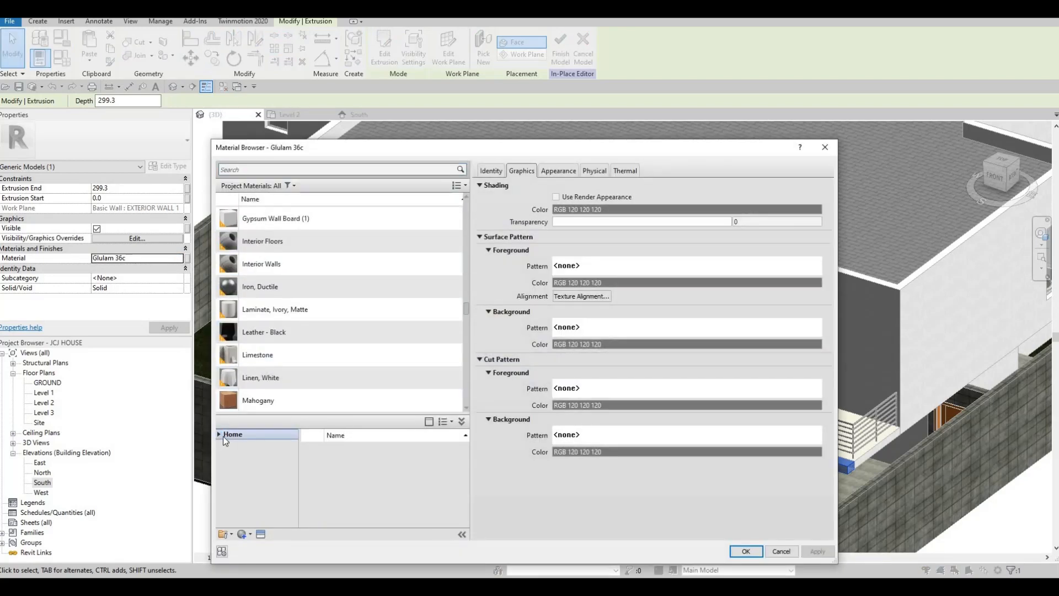
click(224, 456)
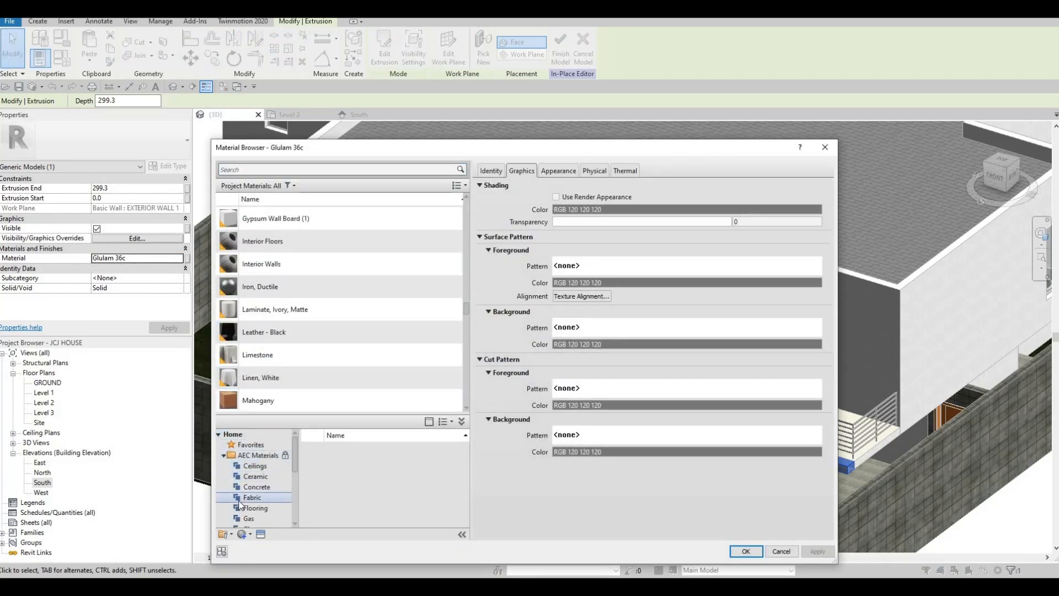
scroll(242, 508, down, 2)
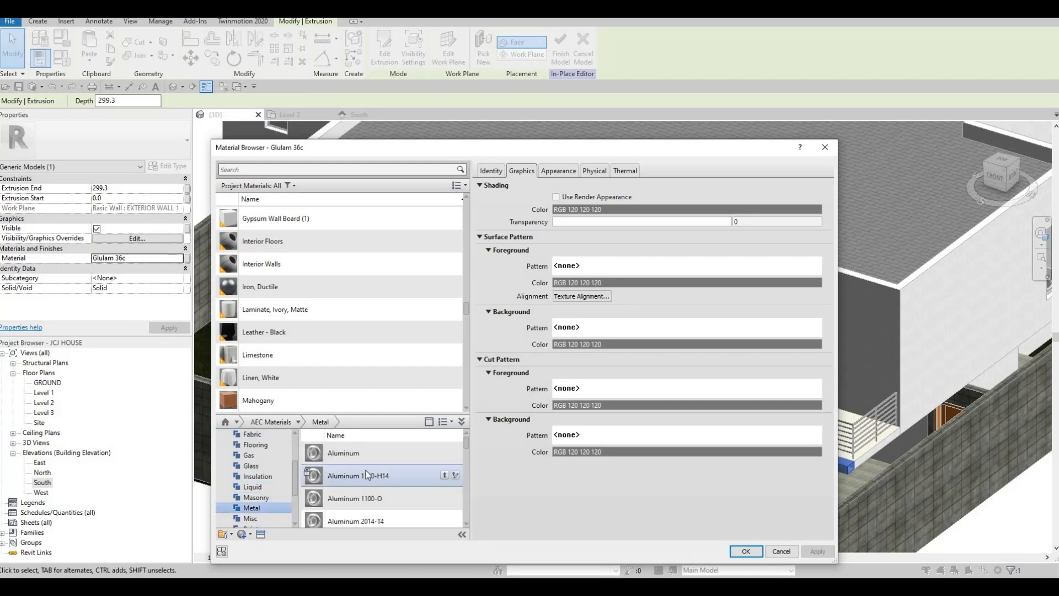
scroll(366, 475, down, 5)
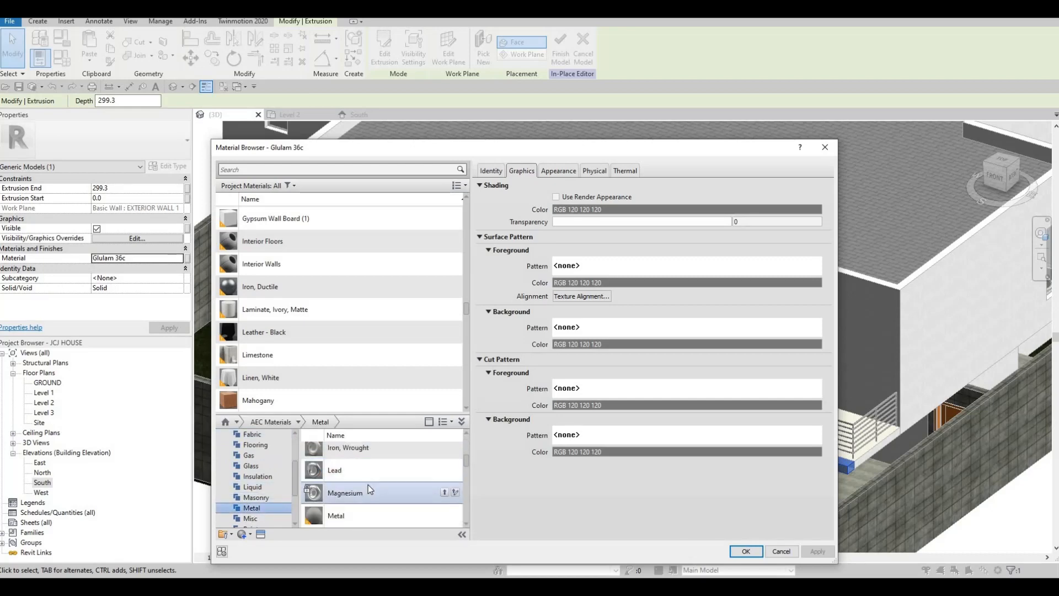
scroll(368, 484, down, 3)
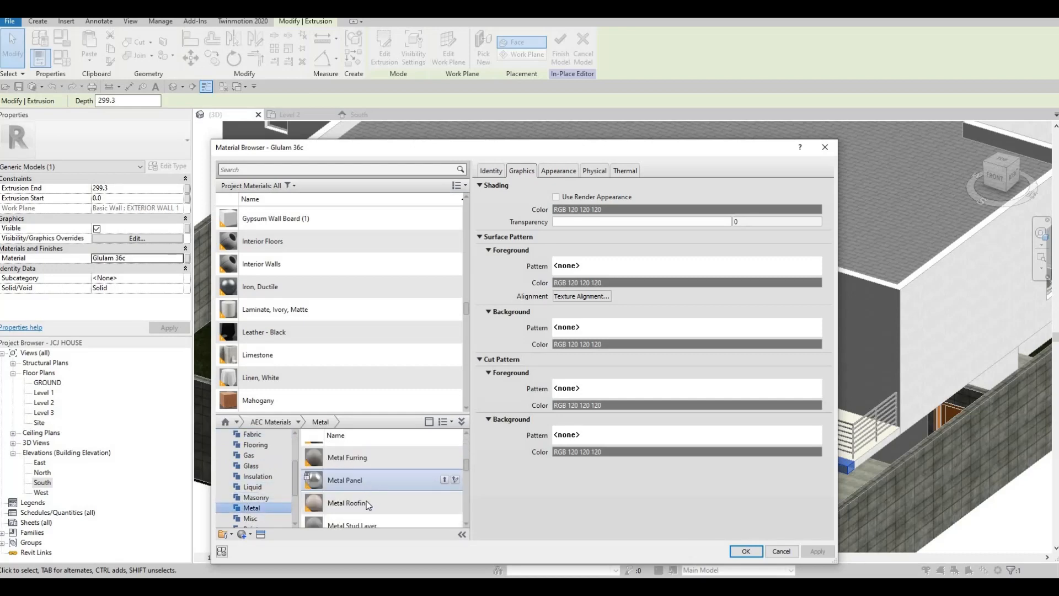
click(444, 479)
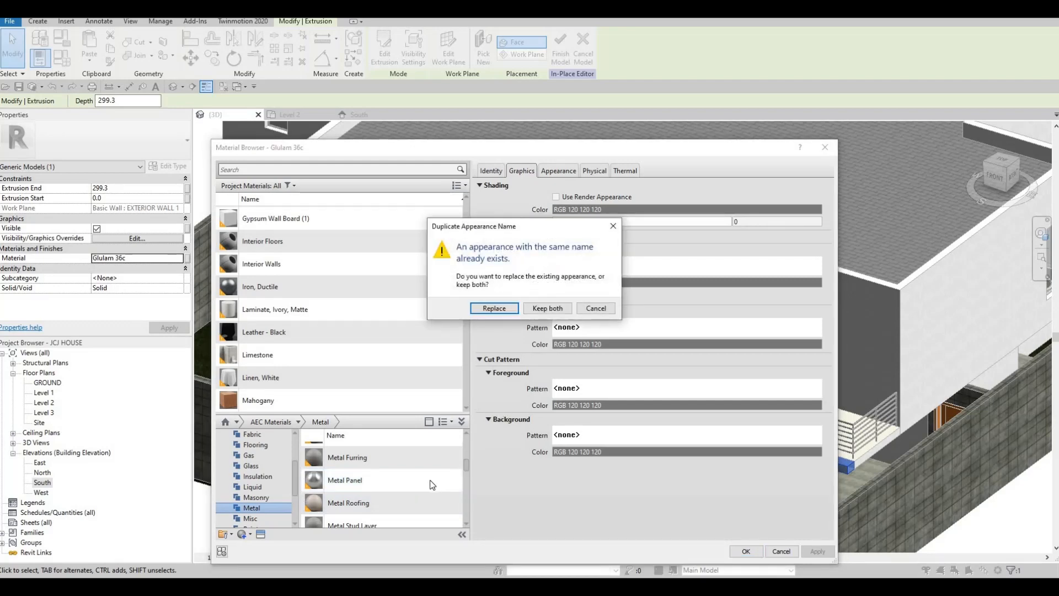
key(Escape)
scroll(439, 485, down, 2)
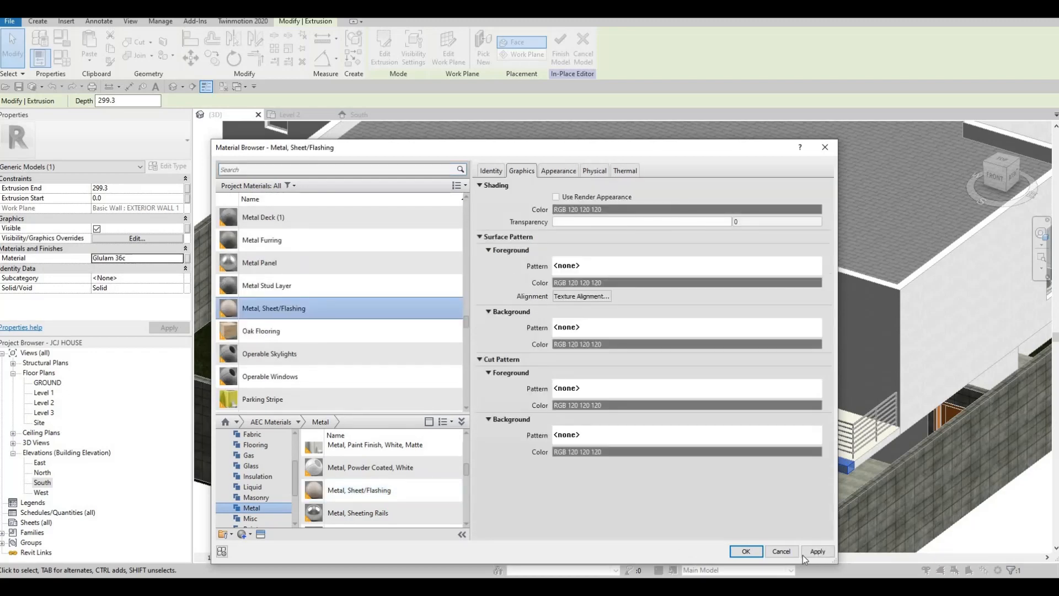
click(746, 551)
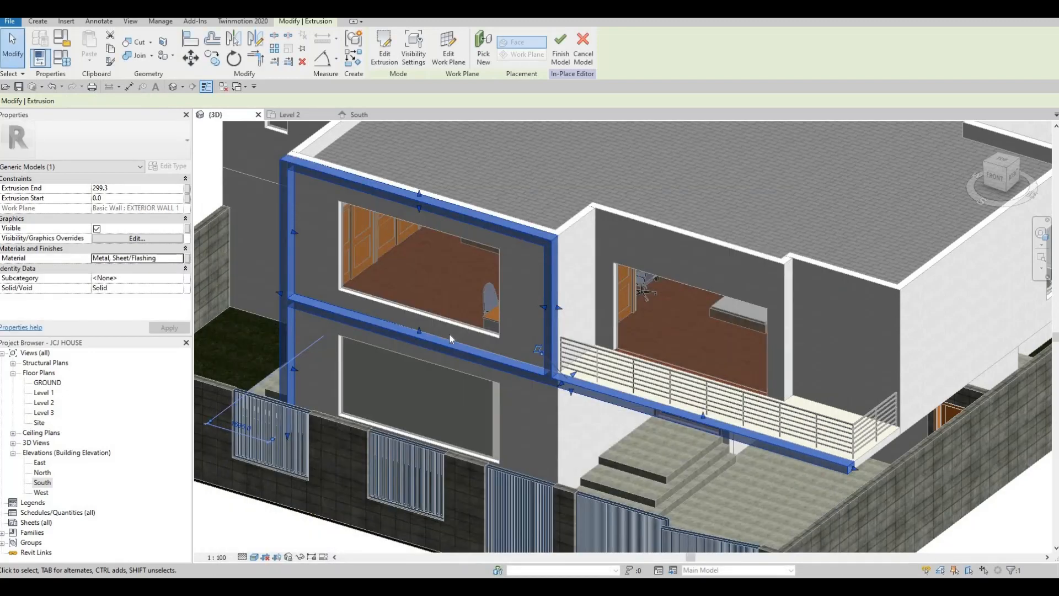
key(Escape)
key(Escape)
- Pull the metal frame extrusion's face further out from the wall
click(441, 350)
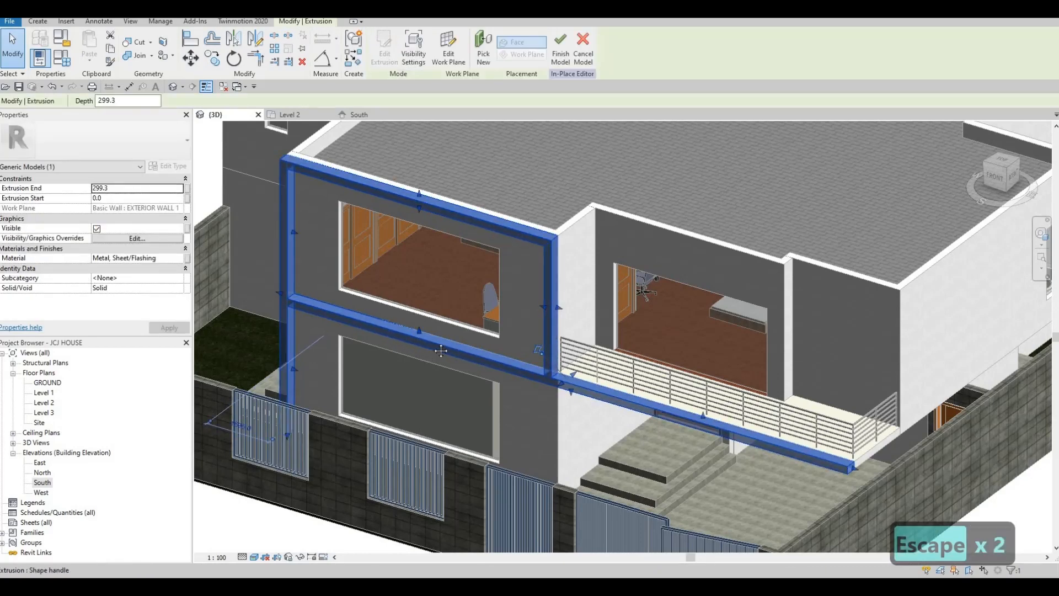
middle_drag(564, 393, 570, 387)
drag(568, 384, 558, 379)
drag(559, 385, 558, 387)
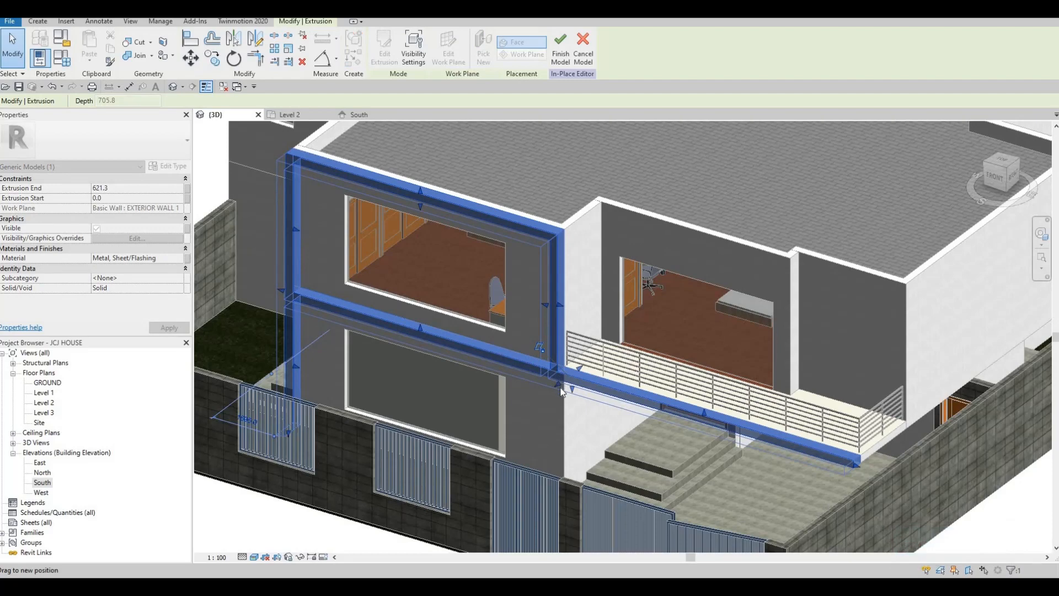
key(Escape)
key(Escape)
- Orbit the house from top, right and front angles to inspect the metal frame
shift+middle_drag(621, 352, 606, 312)
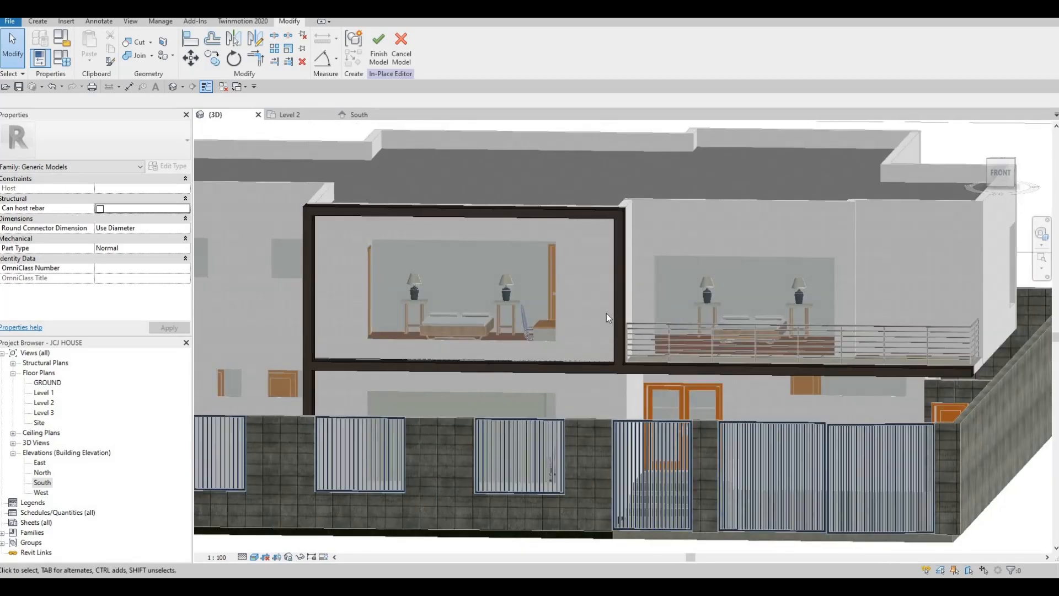
scroll(609, 313, up, 2)
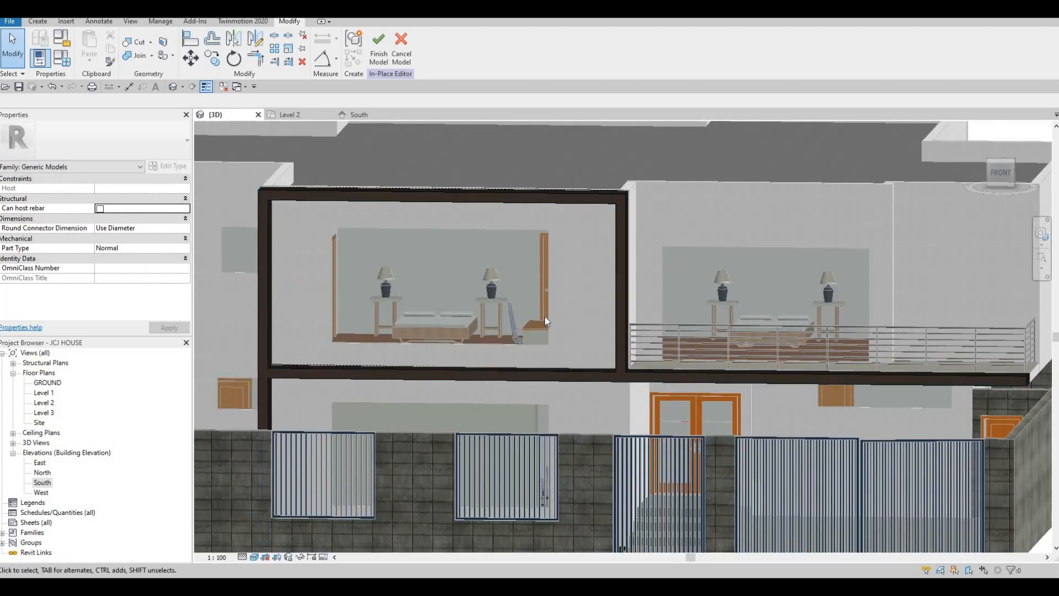
scroll(545, 316, down, 2)
shift+middle_drag(568, 327, 479, 273)
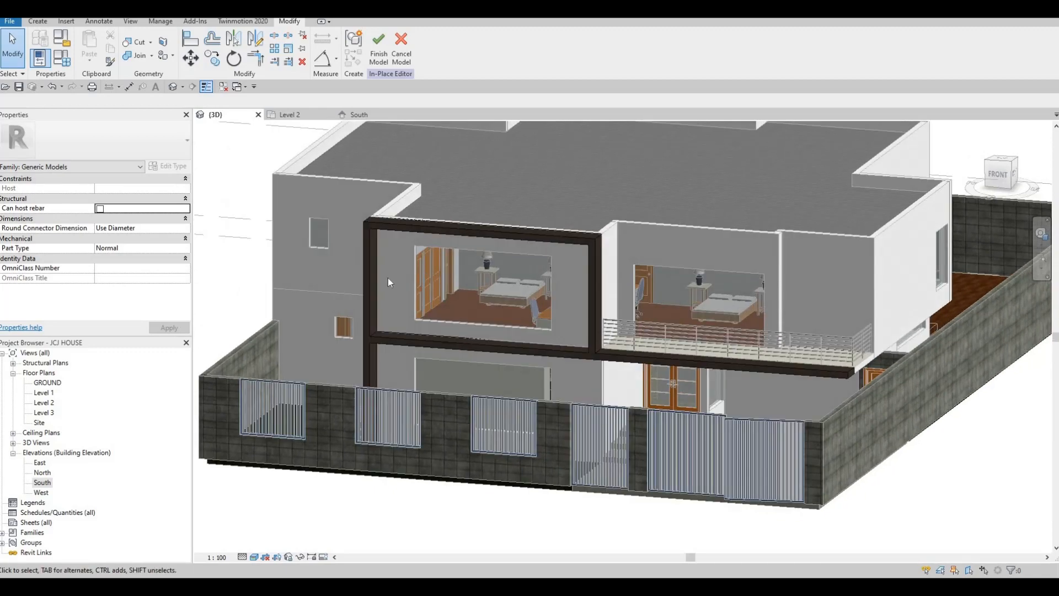
middle_drag(546, 338, 566, 298)
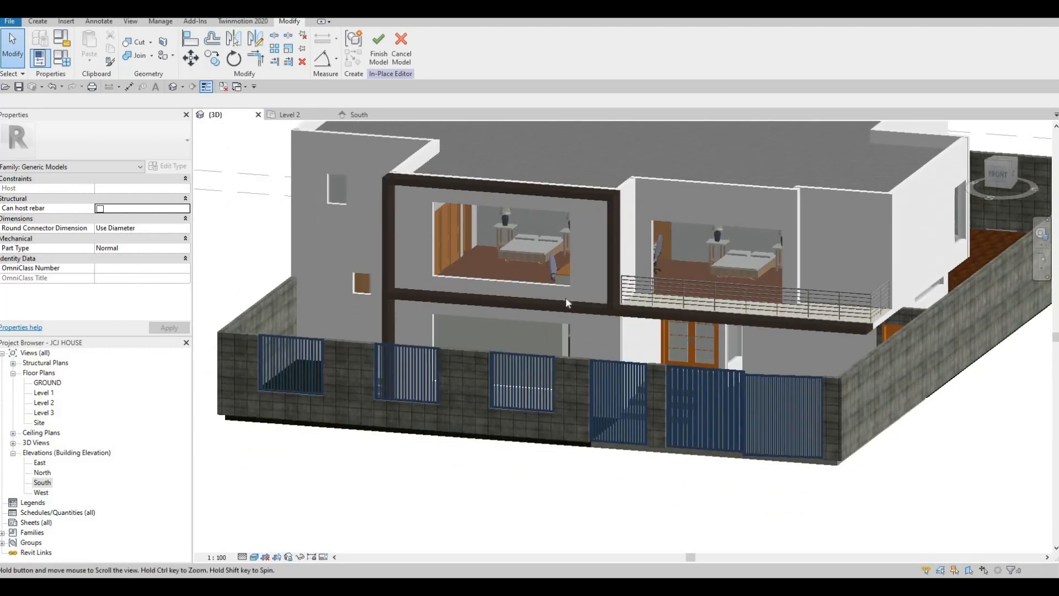
key(Escape)
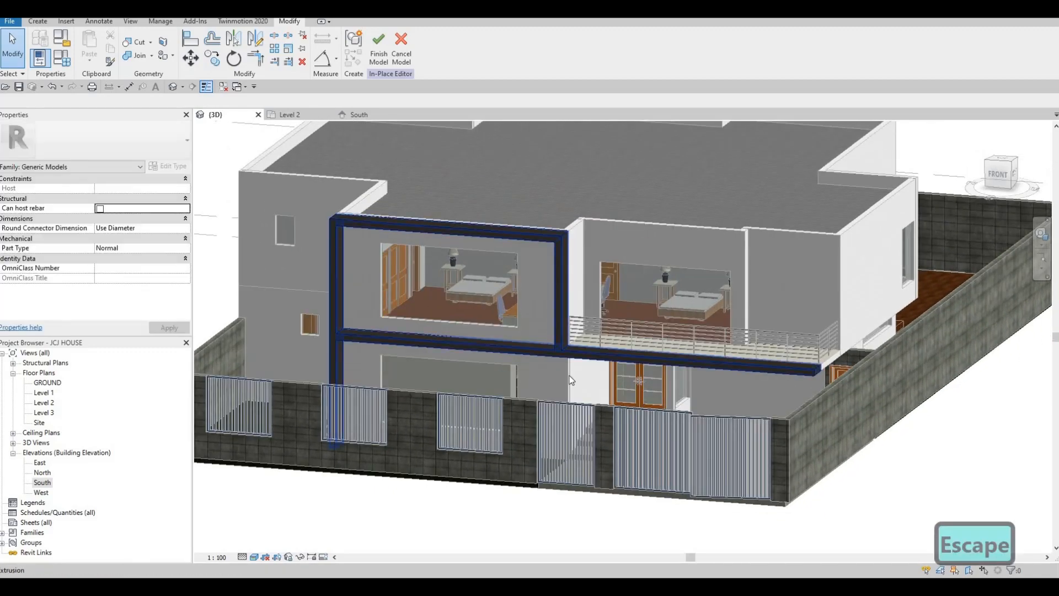
shift+middle_drag(572, 381, 723, 307)
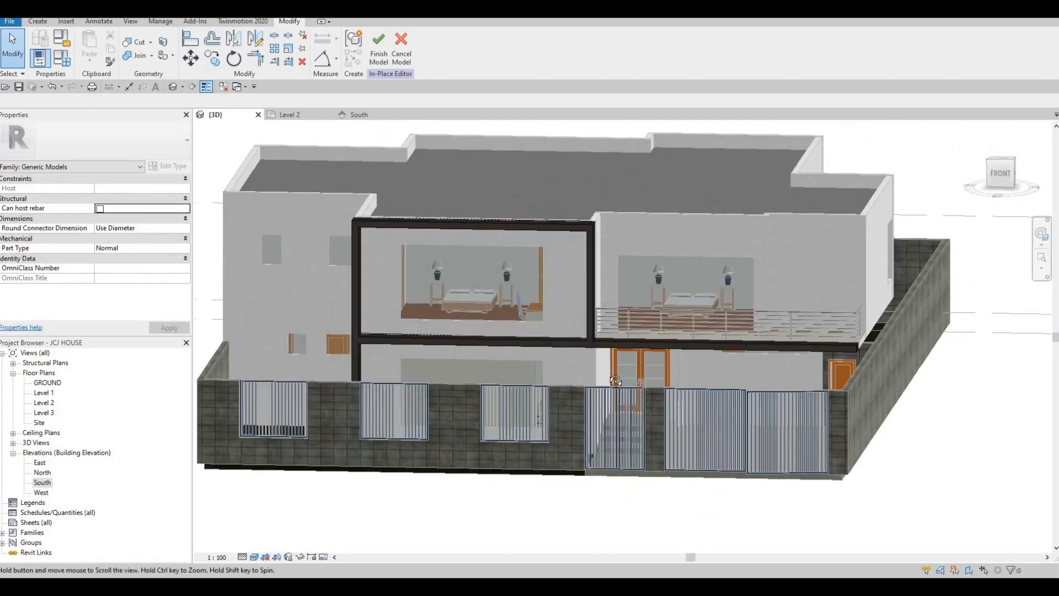
shift+middle_drag(653, 310, 572, 326)
shift+middle_drag(648, 335, 711, 326)
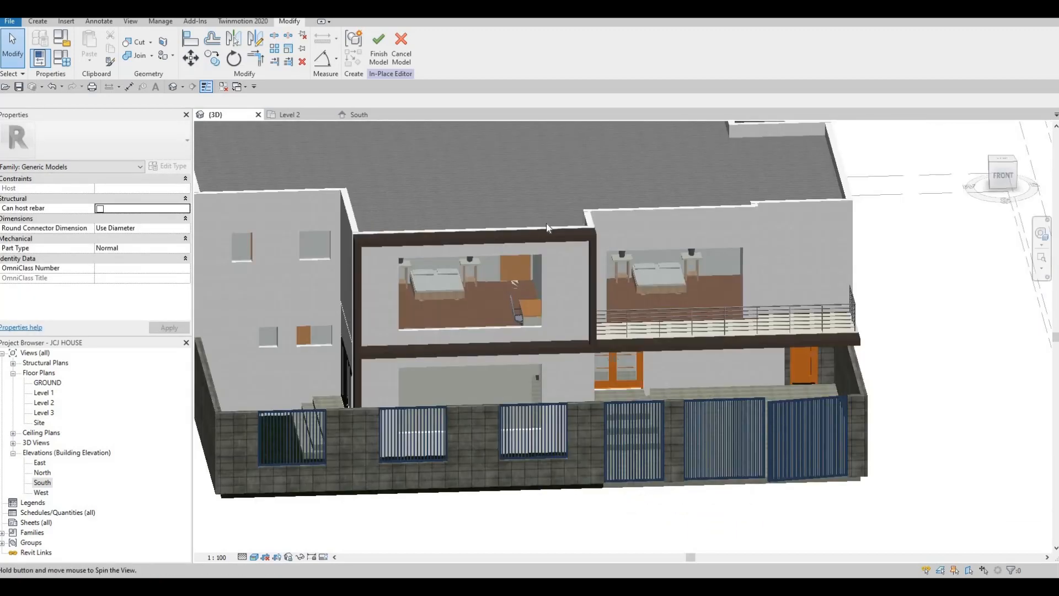
- Finish the in-place metal frame and open the South elevation, framing its left end
click(379, 47)
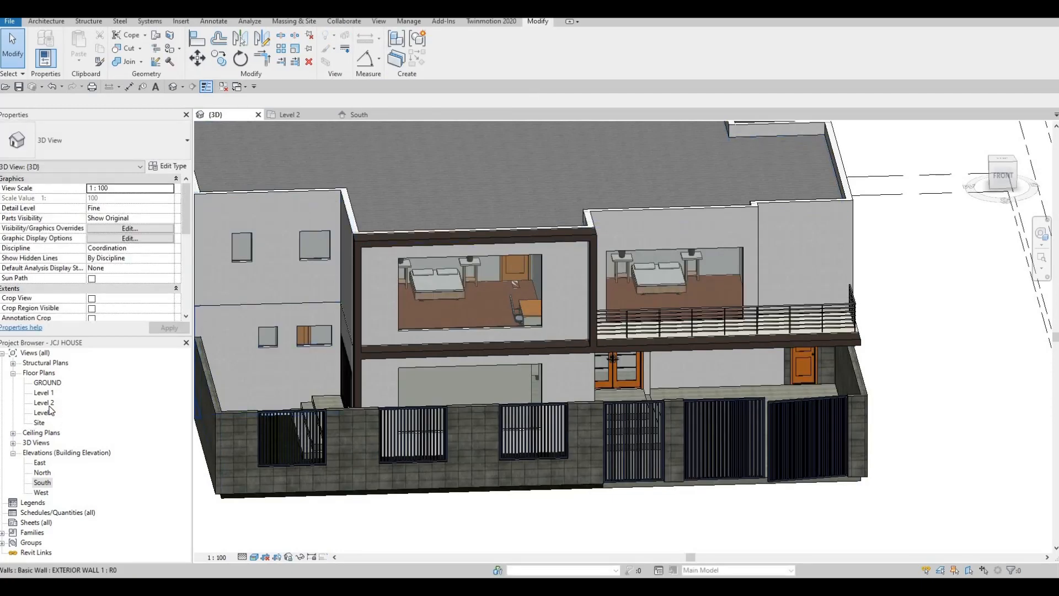
double_click(40, 483)
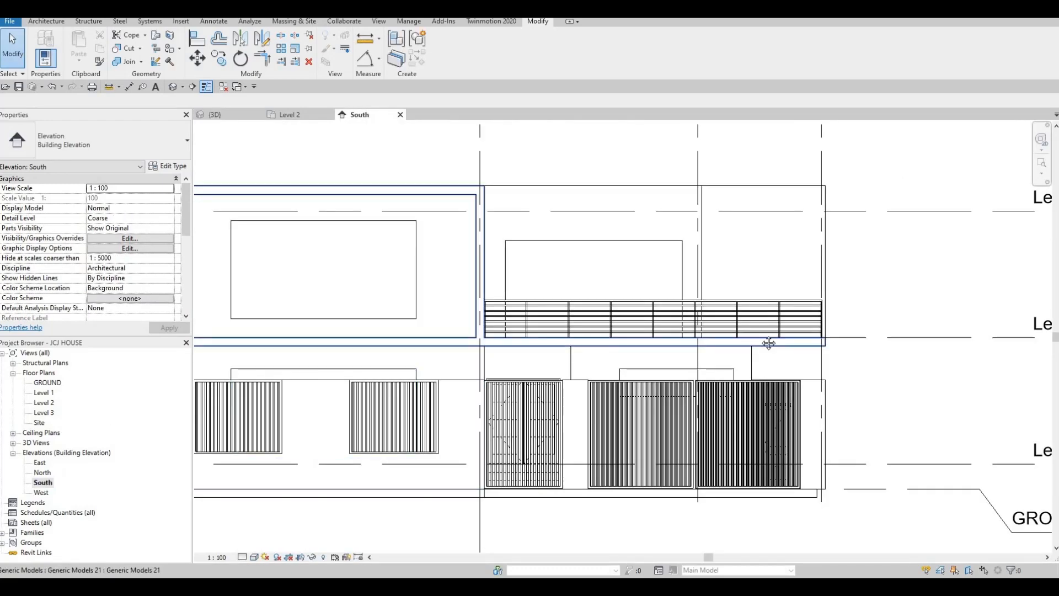
middle_drag(555, 326, 867, 326)
middle_drag(473, 346, 515, 333)
scroll(470, 350, up, 1)
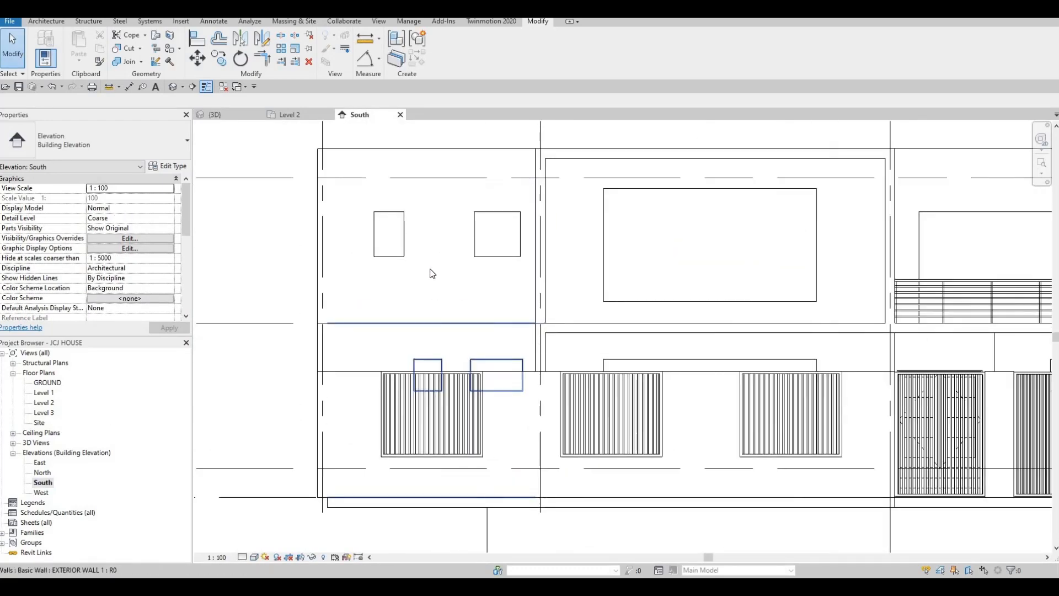
middle_drag(430, 271, 445, 258)
scroll(473, 264, down, 3)
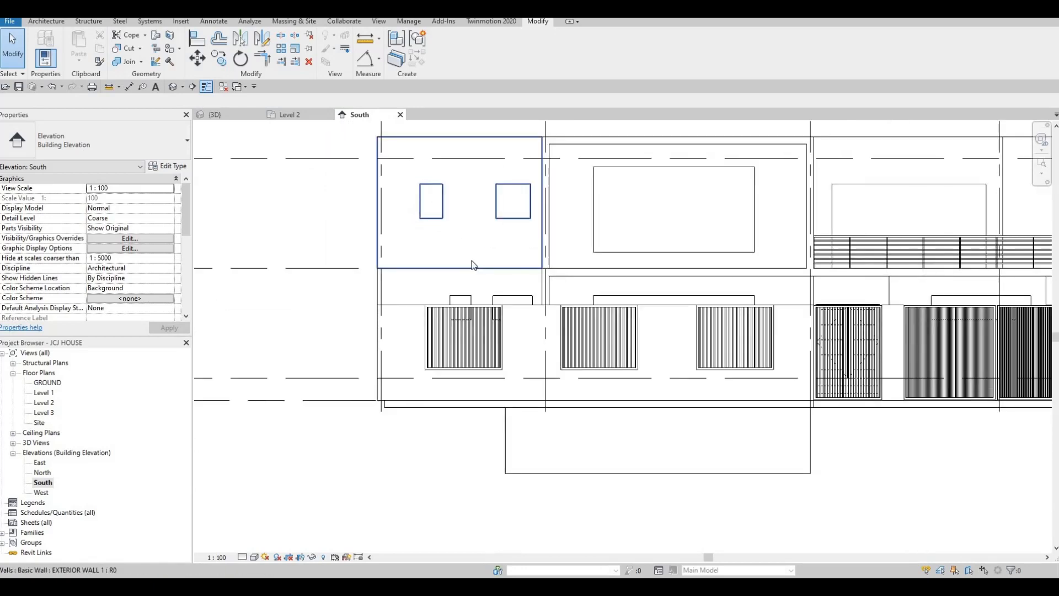
scroll(473, 267, up, 1)
middle_drag(489, 317, 483, 291)
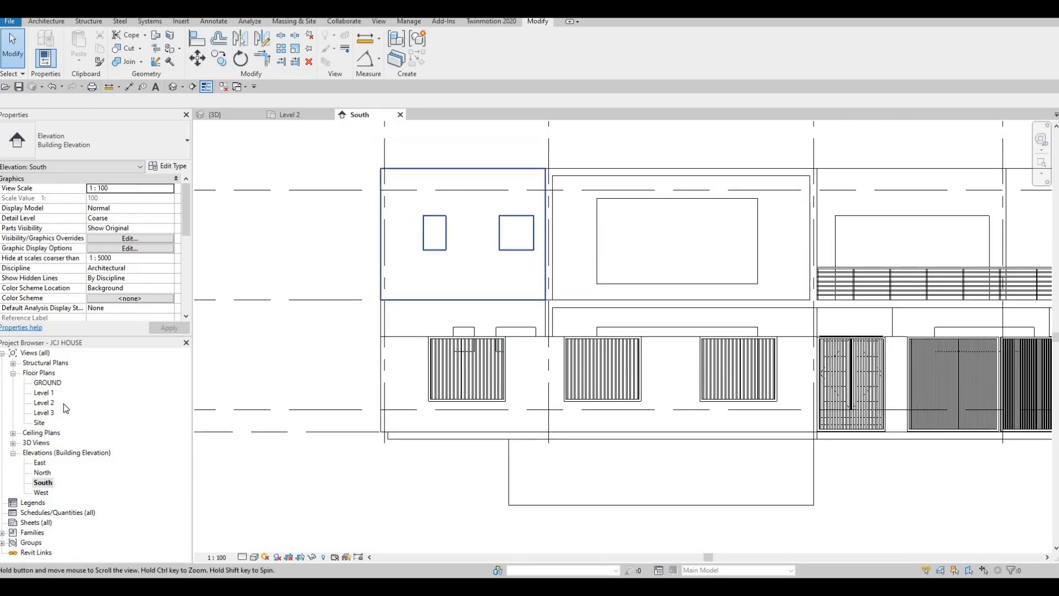
- Open the Level 1 floor plan, then compare it with the Level 2 plan
double_click(51, 395)
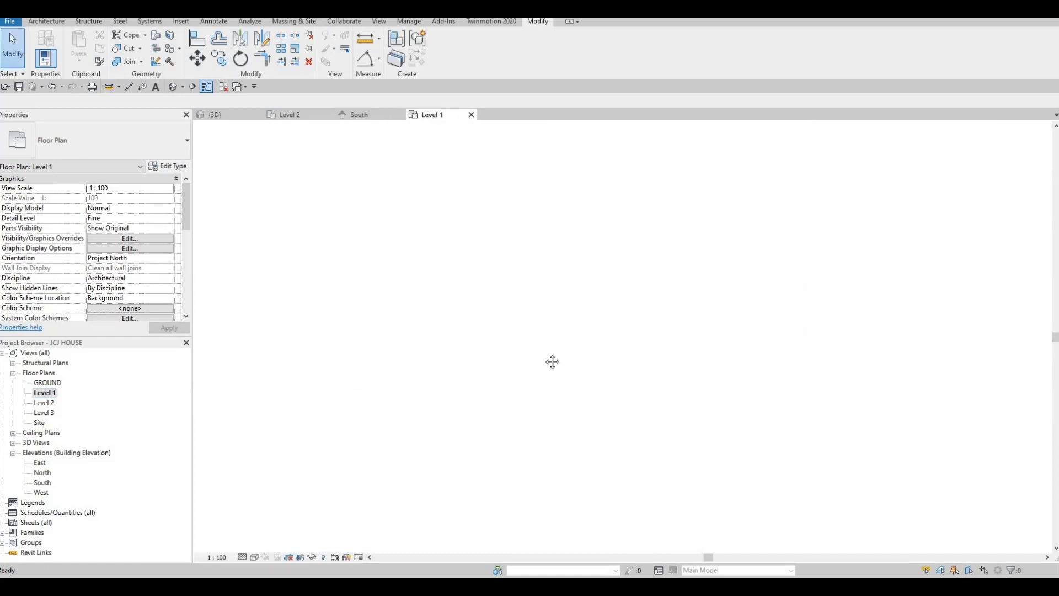
scroll(533, 378, up, 9)
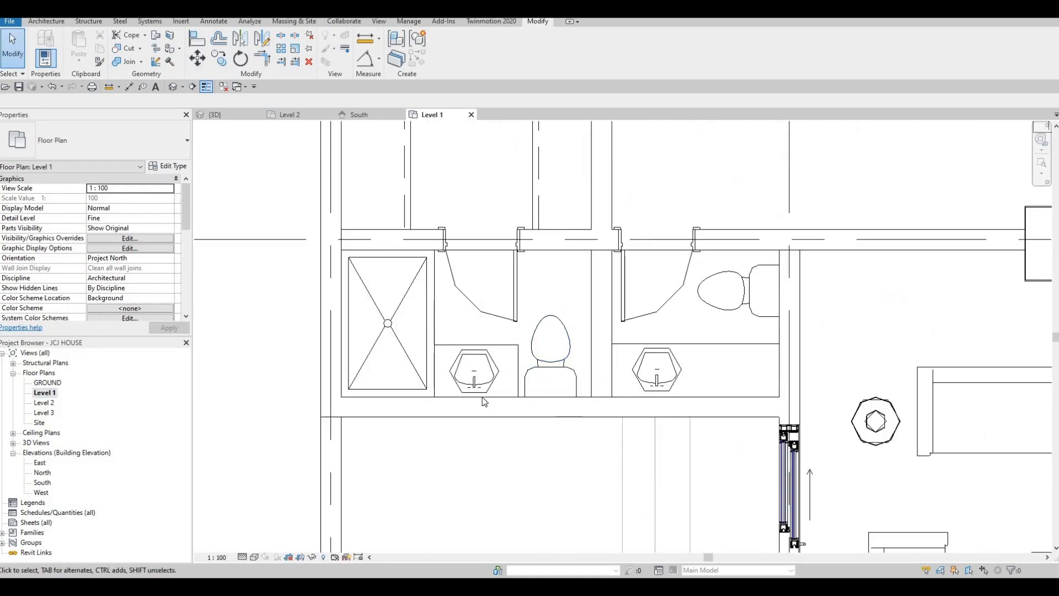
scroll(584, 407, down, 2)
scroll(588, 410, down, 3)
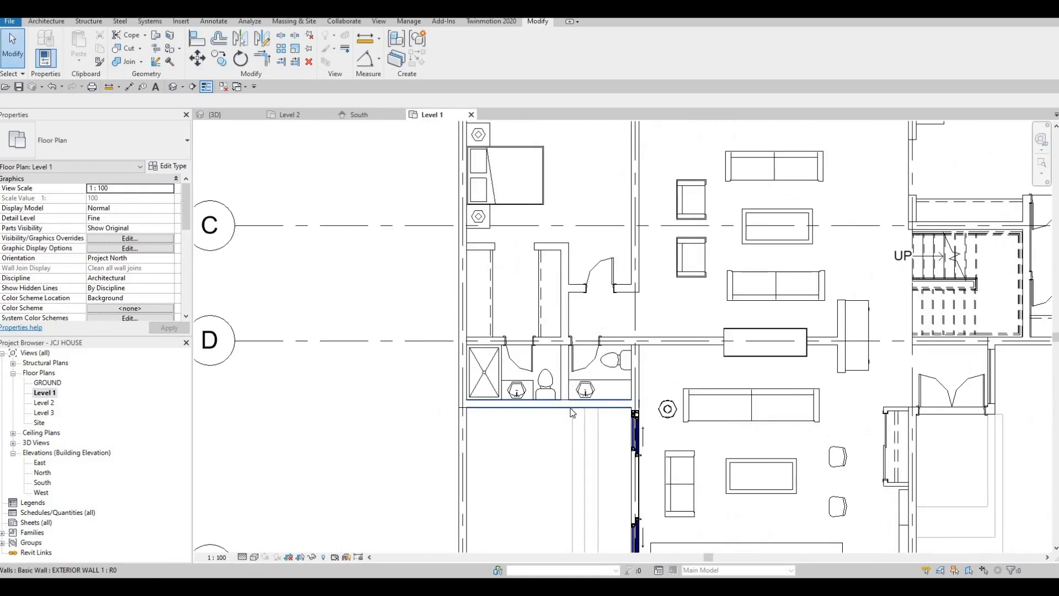
key(Escape)
key(Escape)
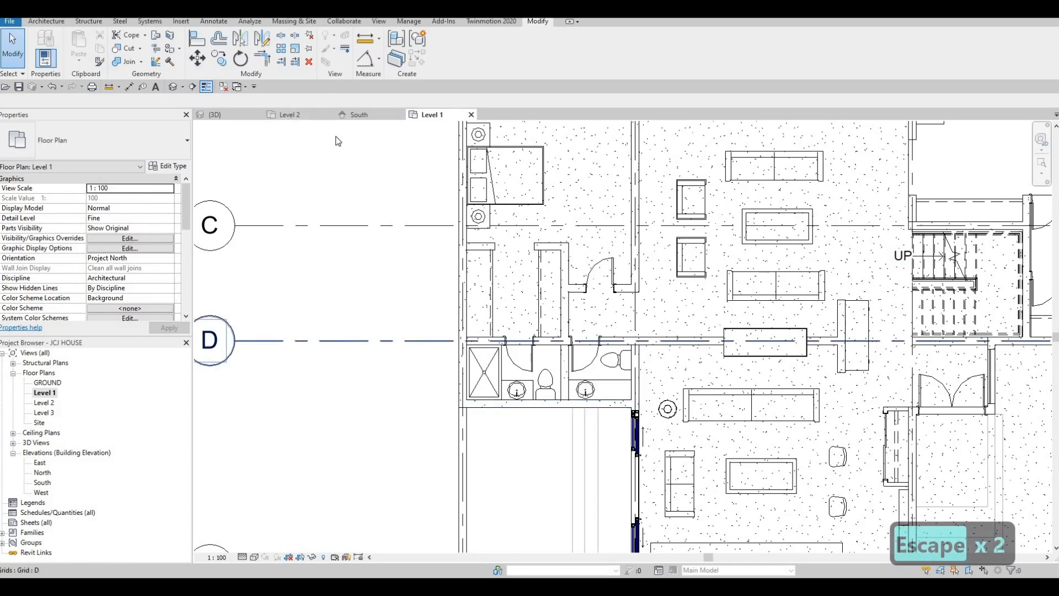
click(293, 115)
scroll(638, 230, down, 4)
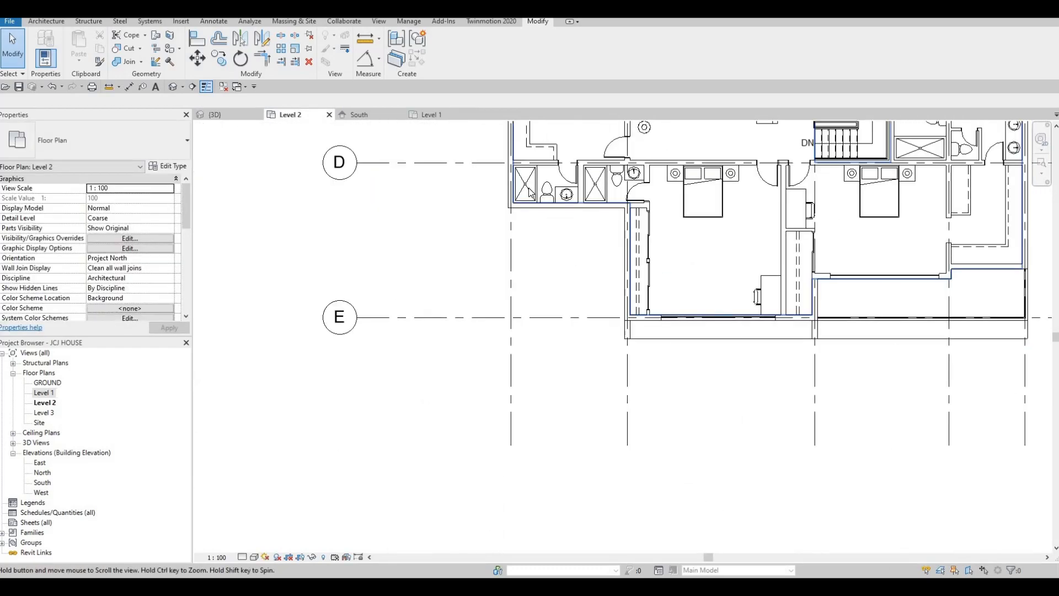
scroll(528, 191, up, 3)
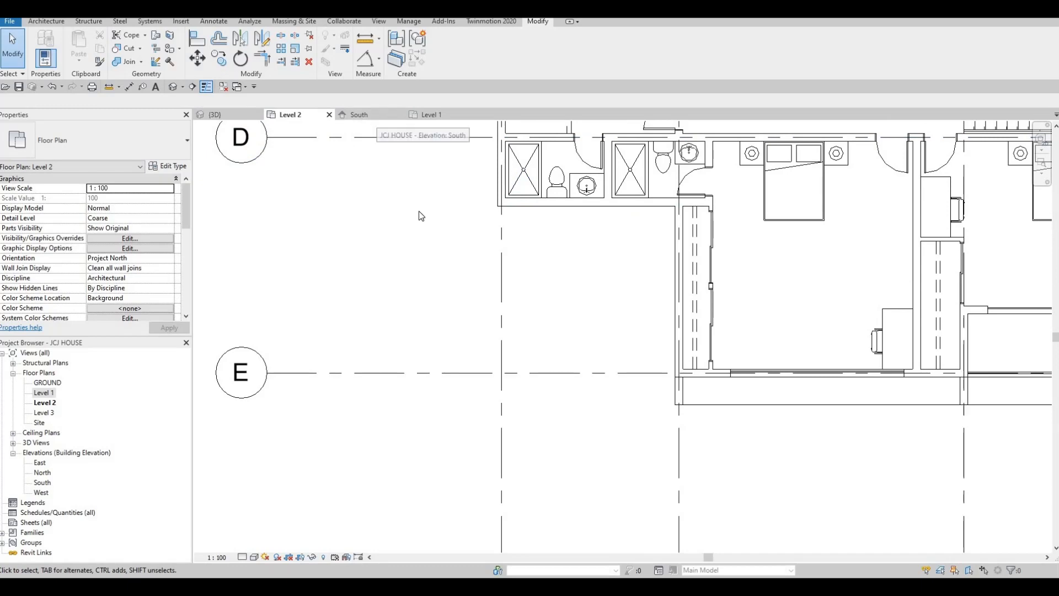
- Switch between the South elevation and the Level 1 and Level 2 plans, ending on South
click(377, 116)
middle_drag(423, 219, 450, 219)
key(Escape)
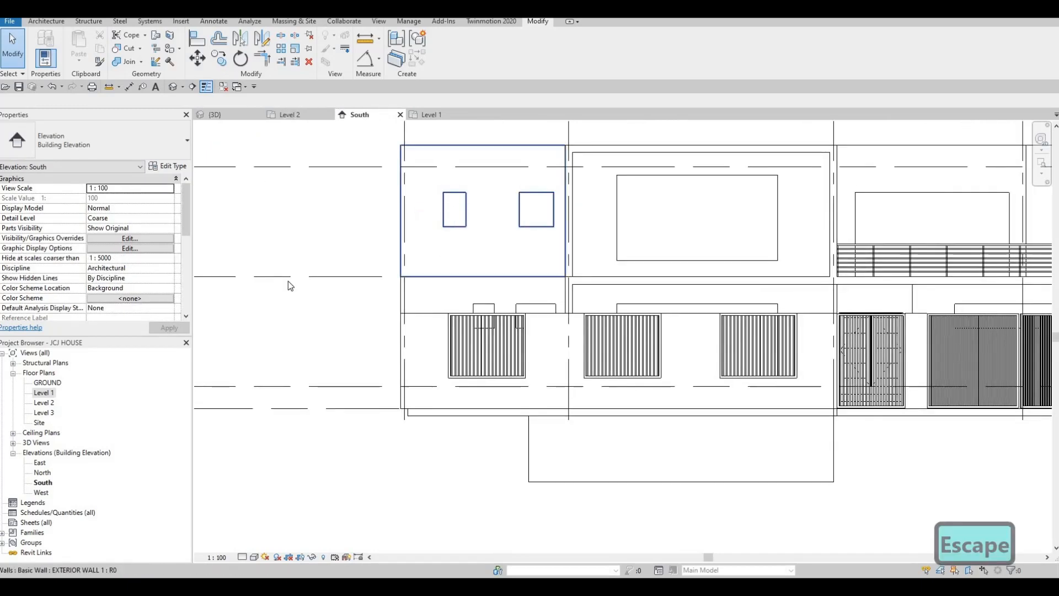
click(433, 115)
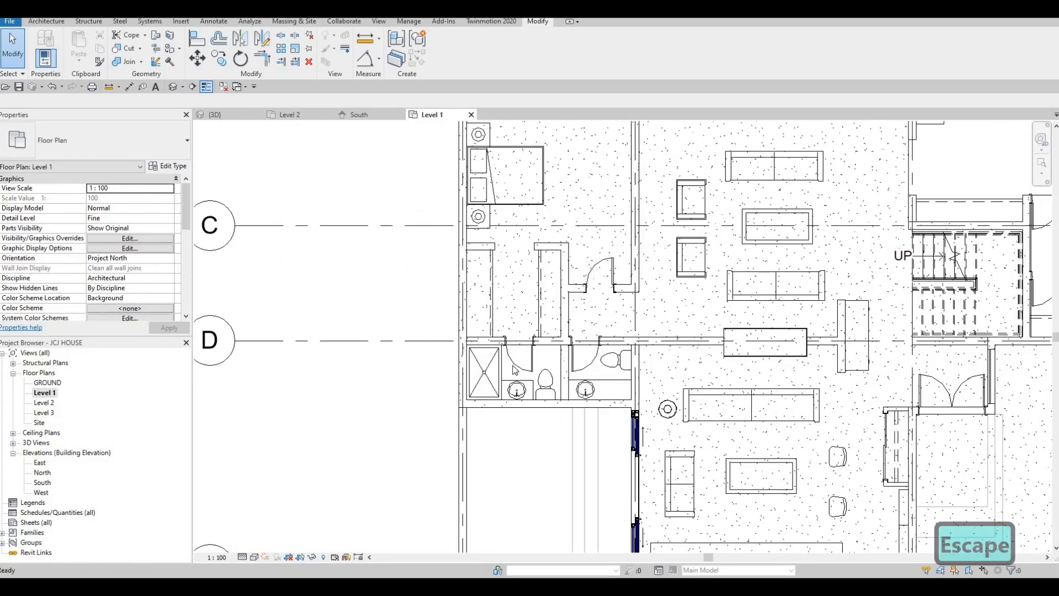
click(292, 115)
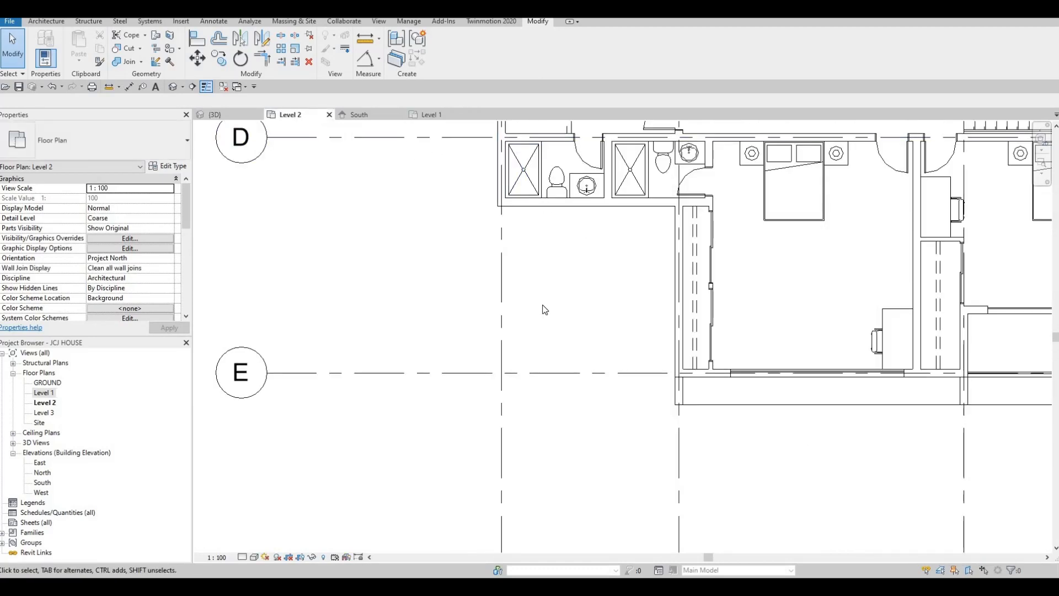
click(430, 116)
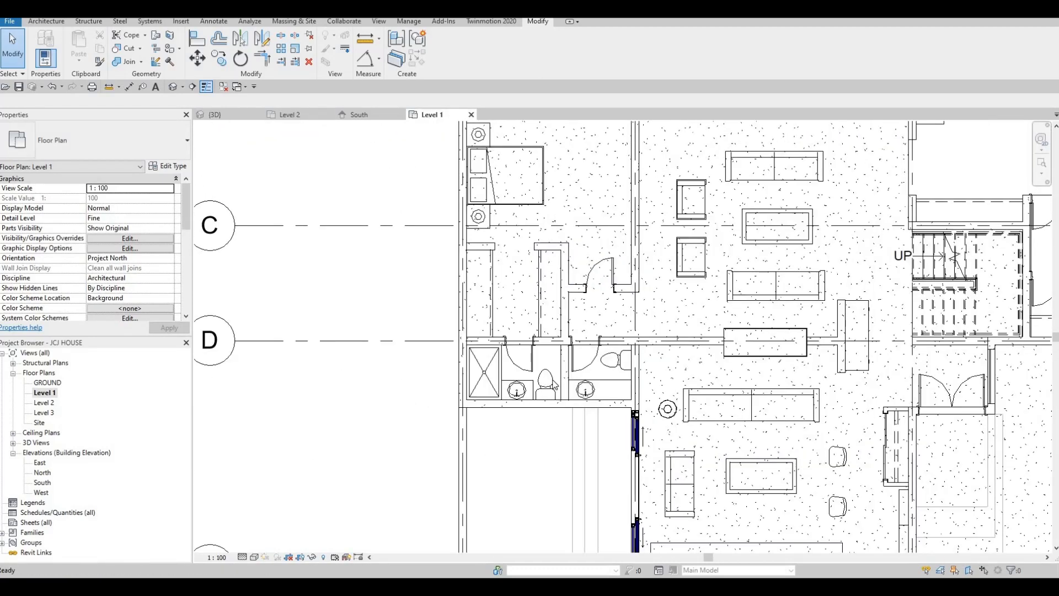
click(300, 116)
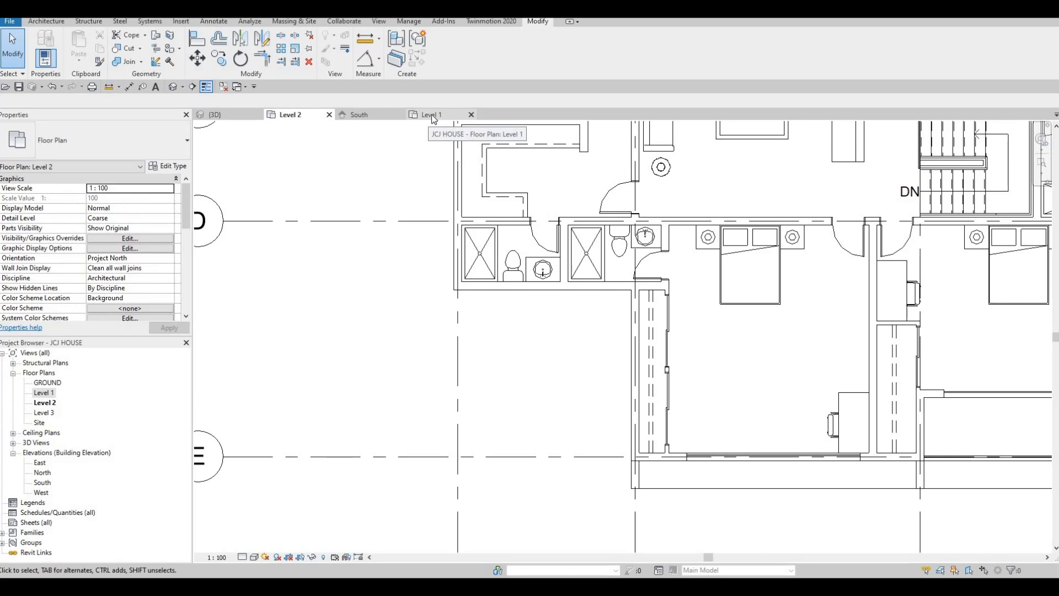
click(359, 116)
scroll(470, 255, up, 1)
key(Escape)
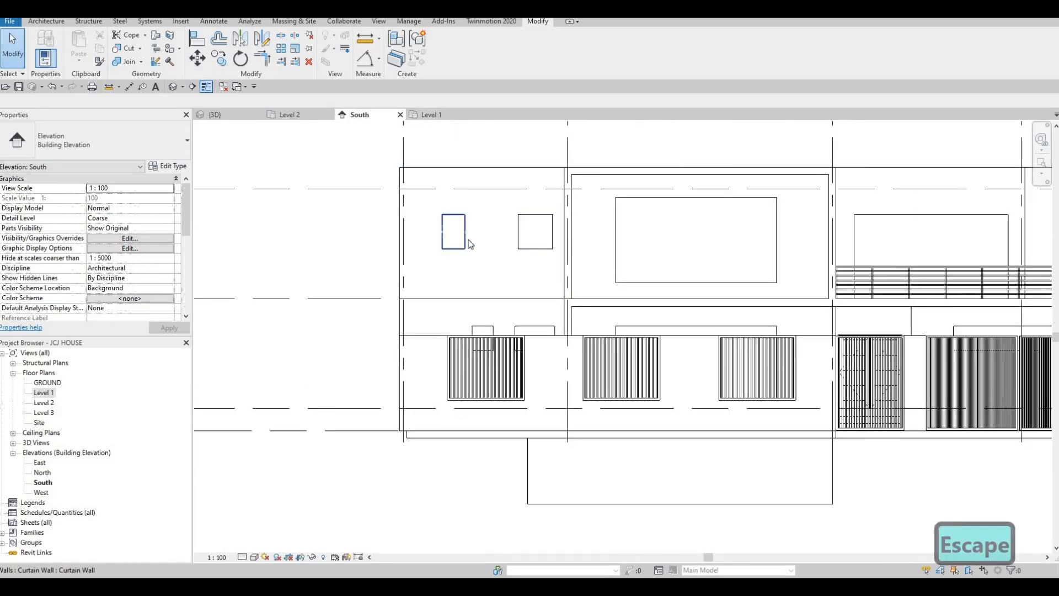
- Use Align (AL) to line up the lower windows' edges with the upper window edges
scroll(516, 291, up, 1)
key(Escape)
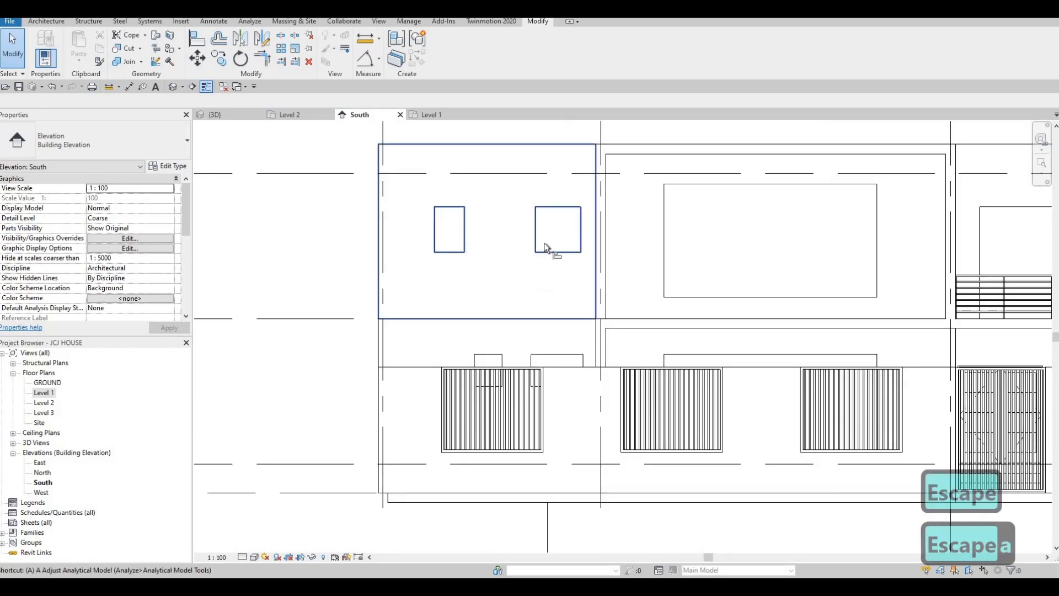
key(a)
key(l)
click(536, 368)
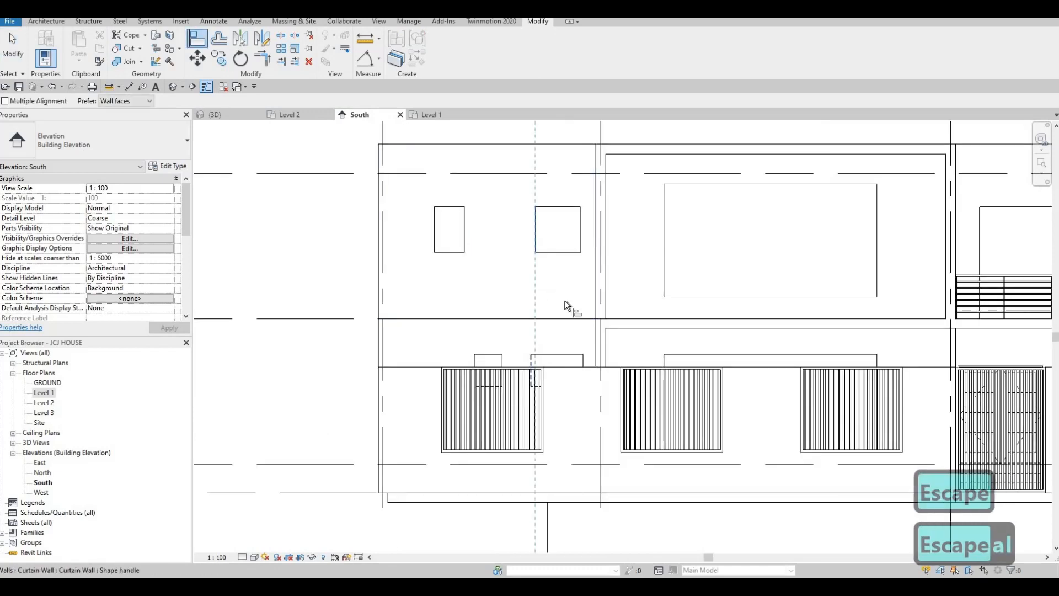
click(583, 362)
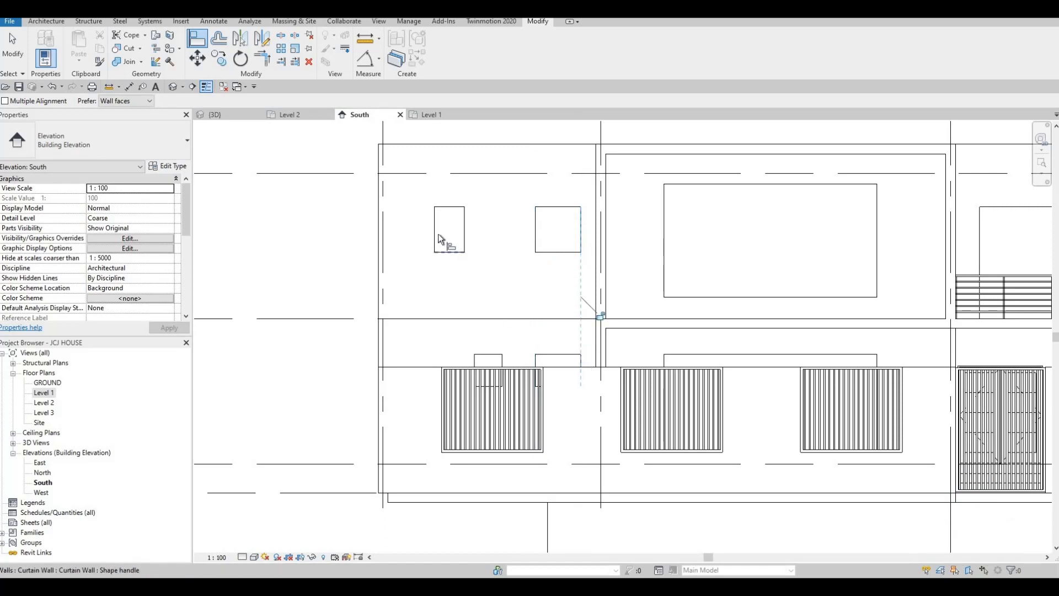
click(476, 362)
click(462, 234)
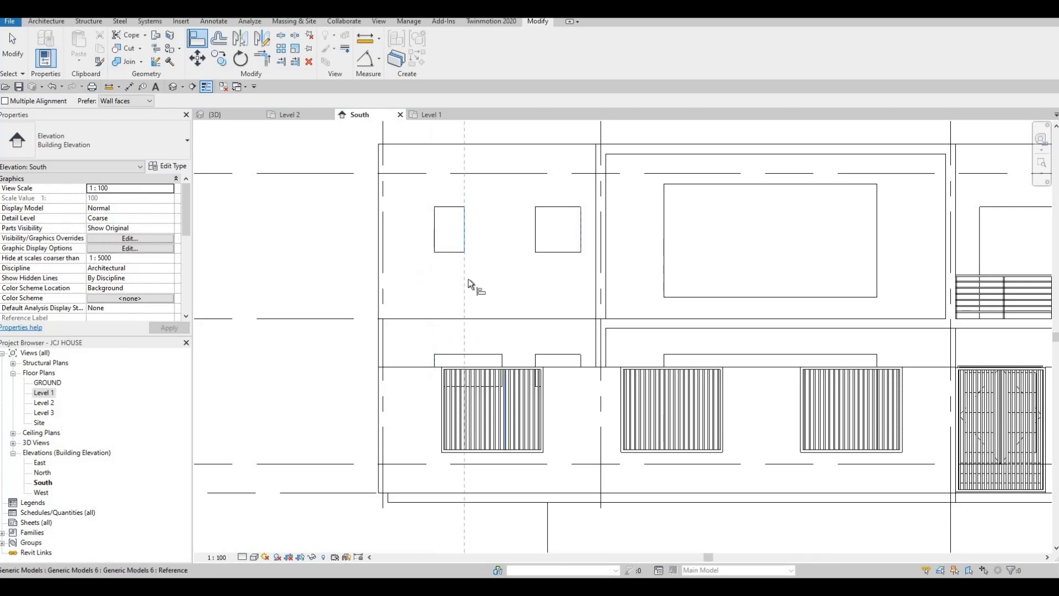
key(Escape)
key(Escape)
key(Escape)
scroll(464, 238, up, 2)
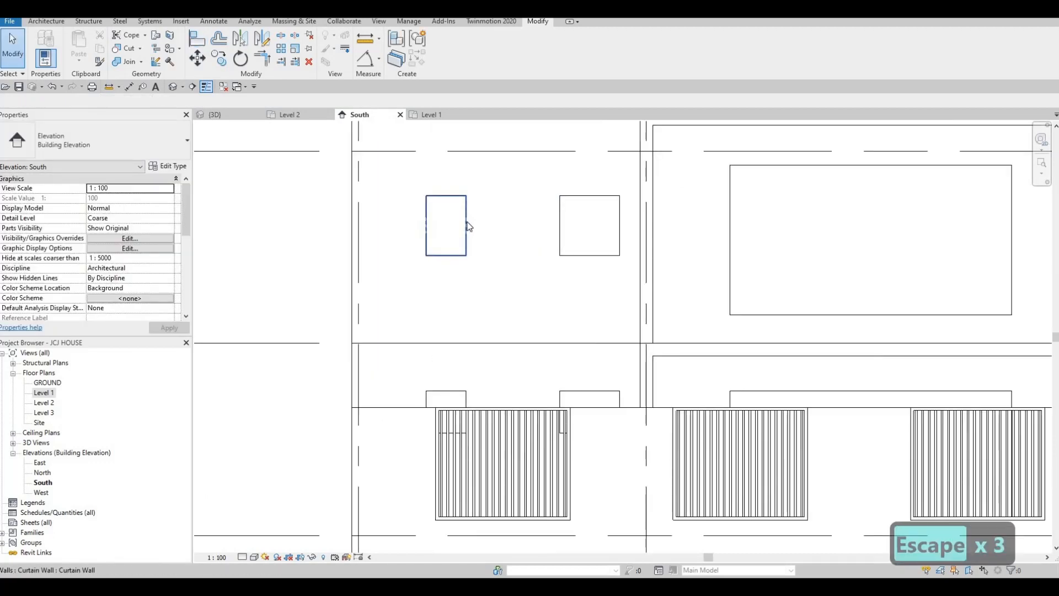
- Widen the upper-left curtain-wall window by changing its 820 dimension to 940
click(467, 227)
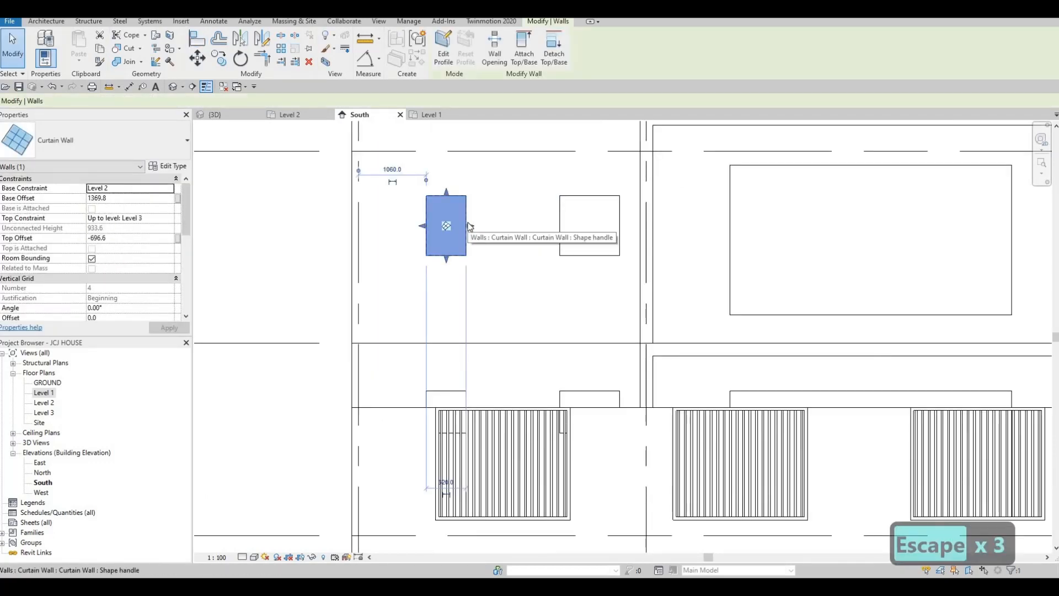
drag(475, 225, 489, 226)
key(Escape)
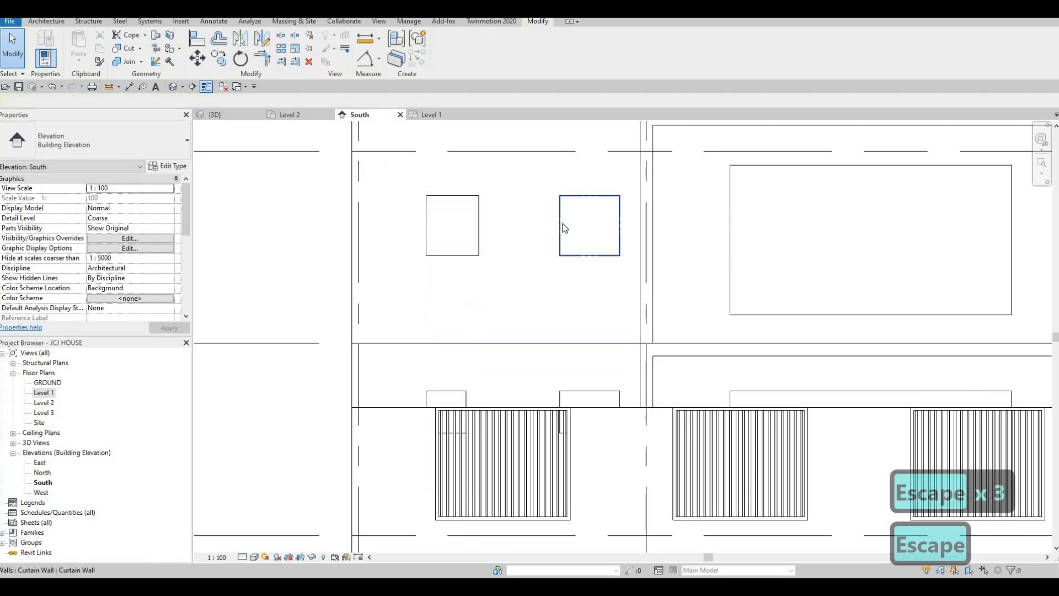
click(561, 224)
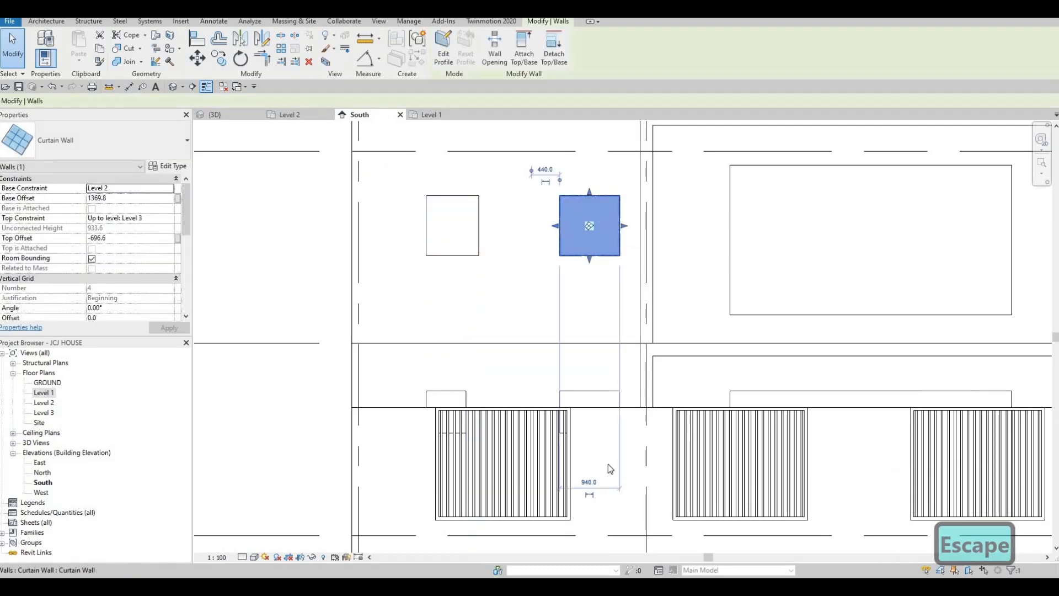
click(469, 232)
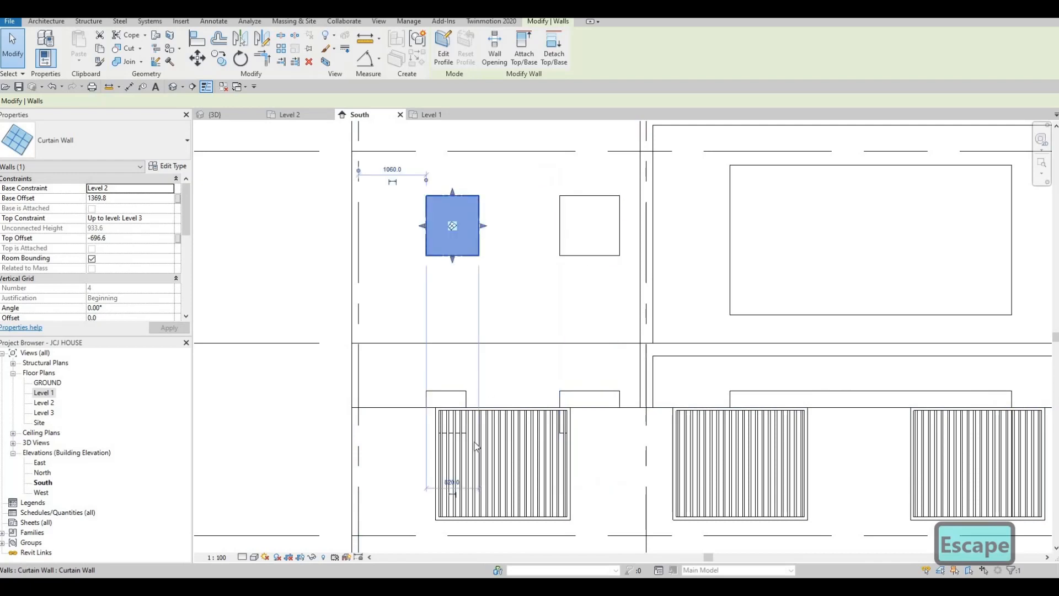
click(450, 482)
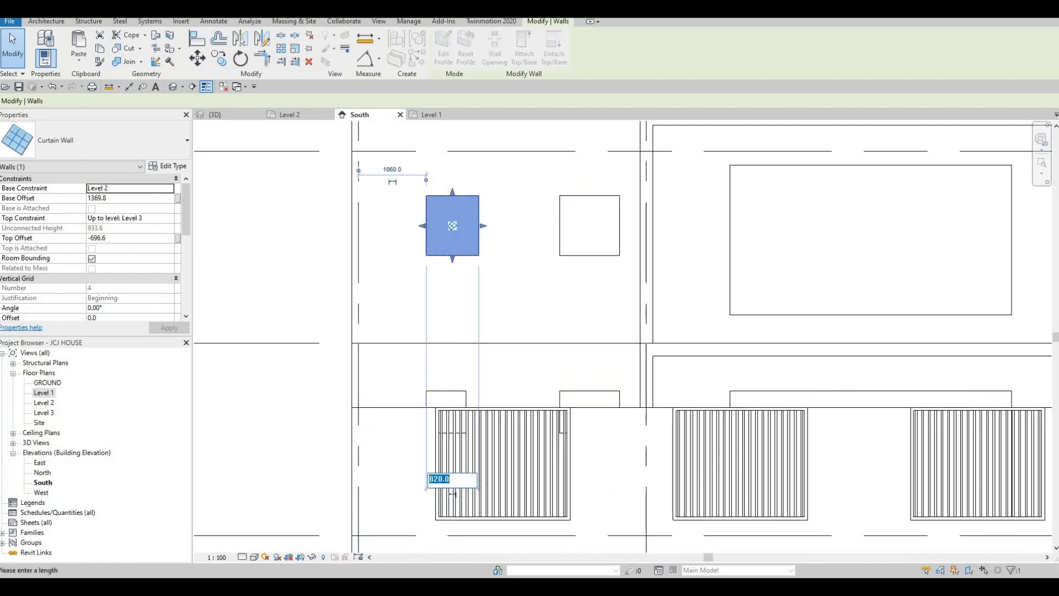
text(940)
key(Return)
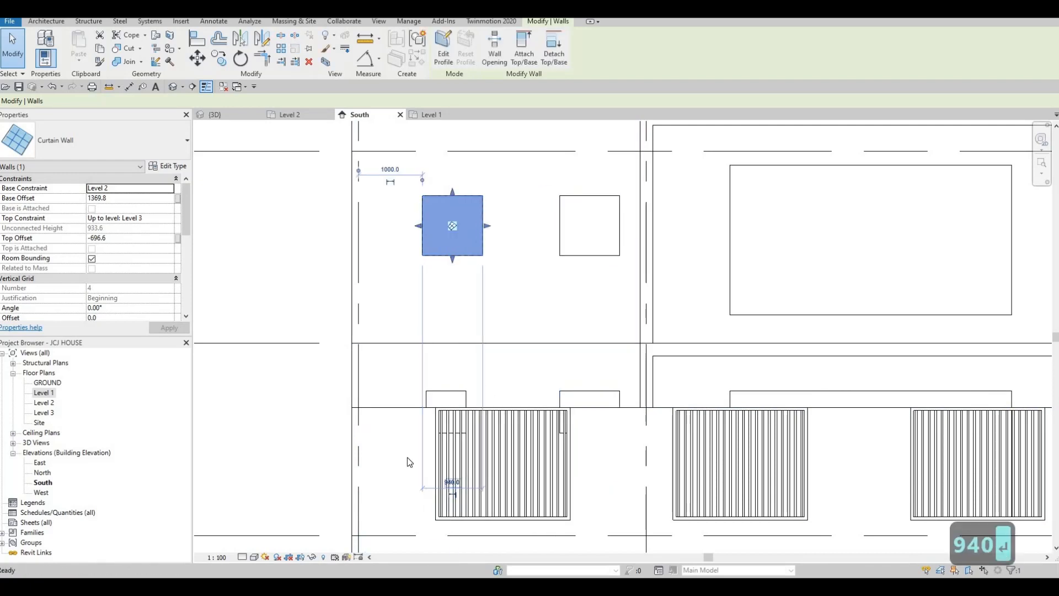
key(Escape)
key(Escape)
key(Escape)
- Align the lower window's edge with the resized upper window's right edge
key(a)
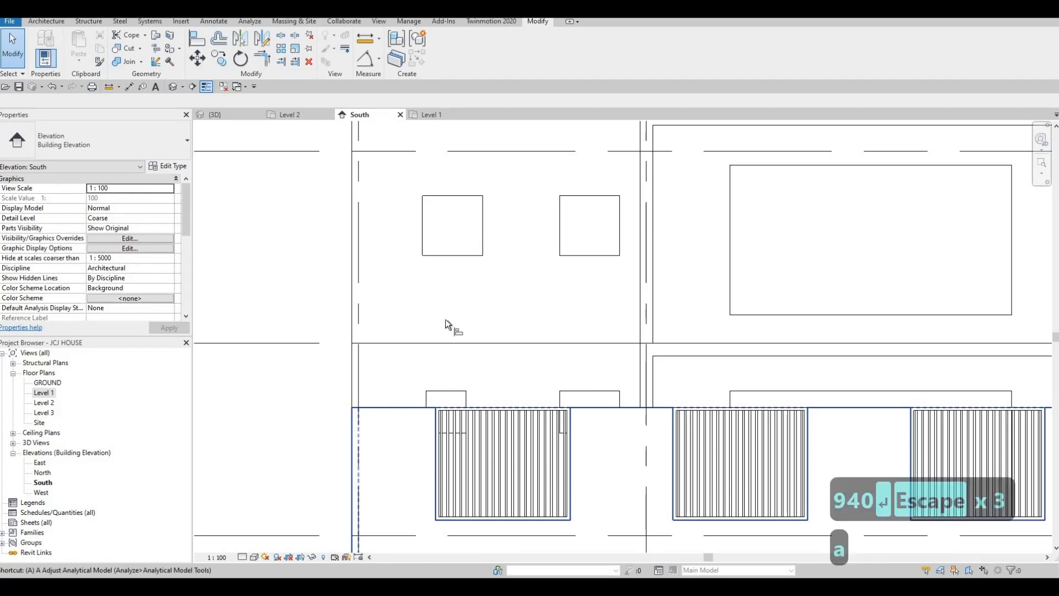
key(l)
click(426, 400)
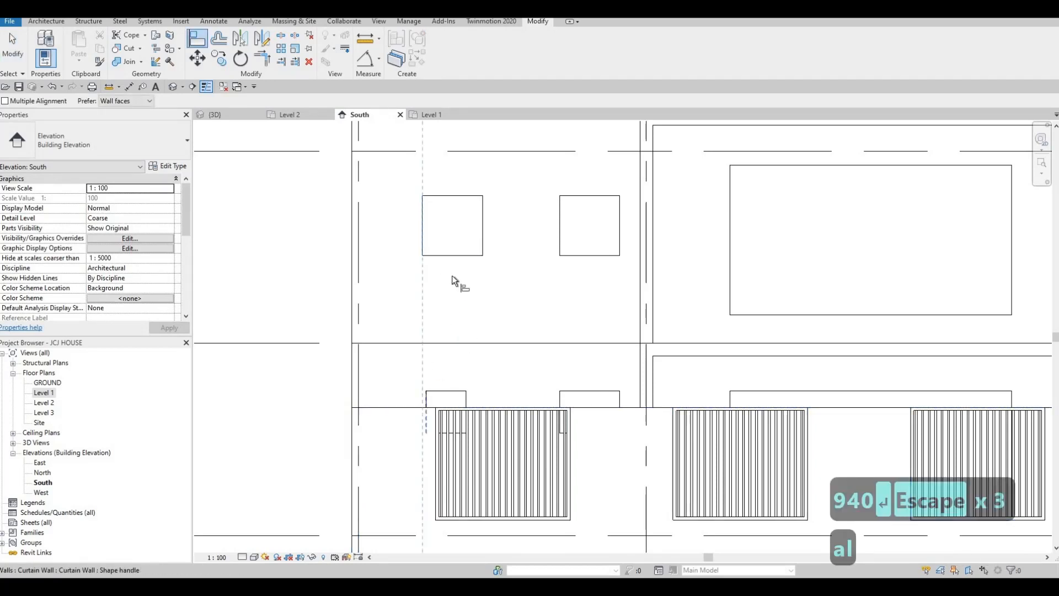
click(483, 243)
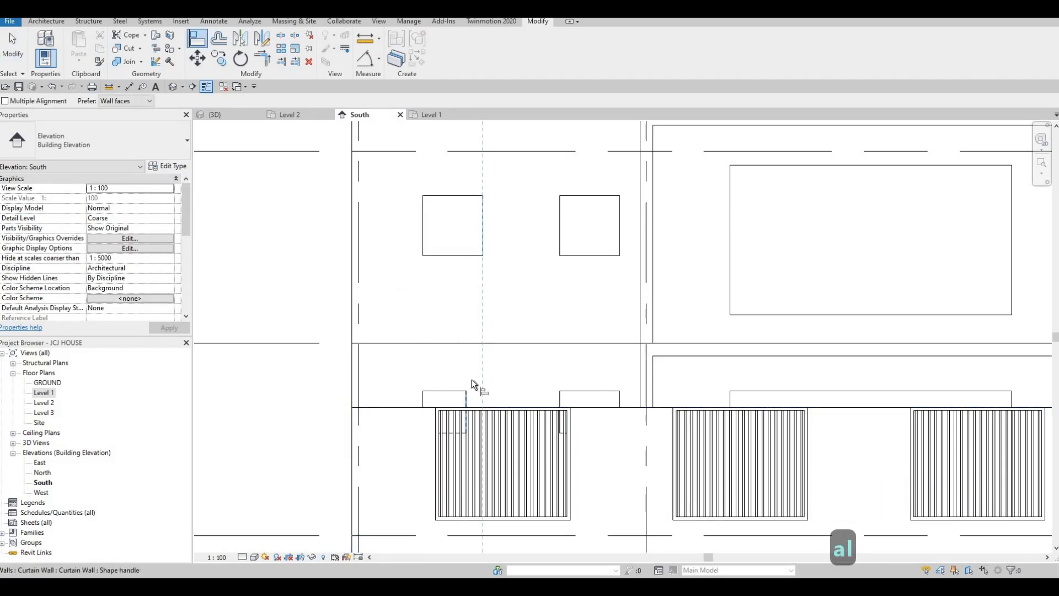
key(Escape)
scroll(472, 363, down, 3)
- Bring the whole South facade into view and select the Generic Models 21 in-place frame
middle_drag(460, 388, 465, 357)
key(Escape)
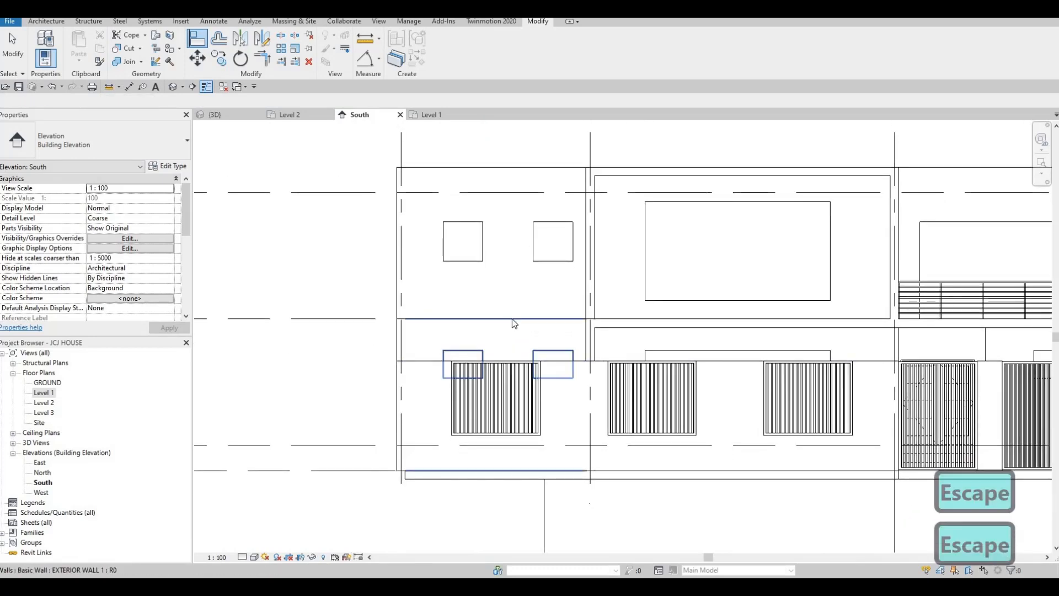
middle_drag(512, 330, 512, 334)
middle_drag(503, 293, 496, 304)
scroll(496, 327, down, 2)
scroll(495, 307, up, 1)
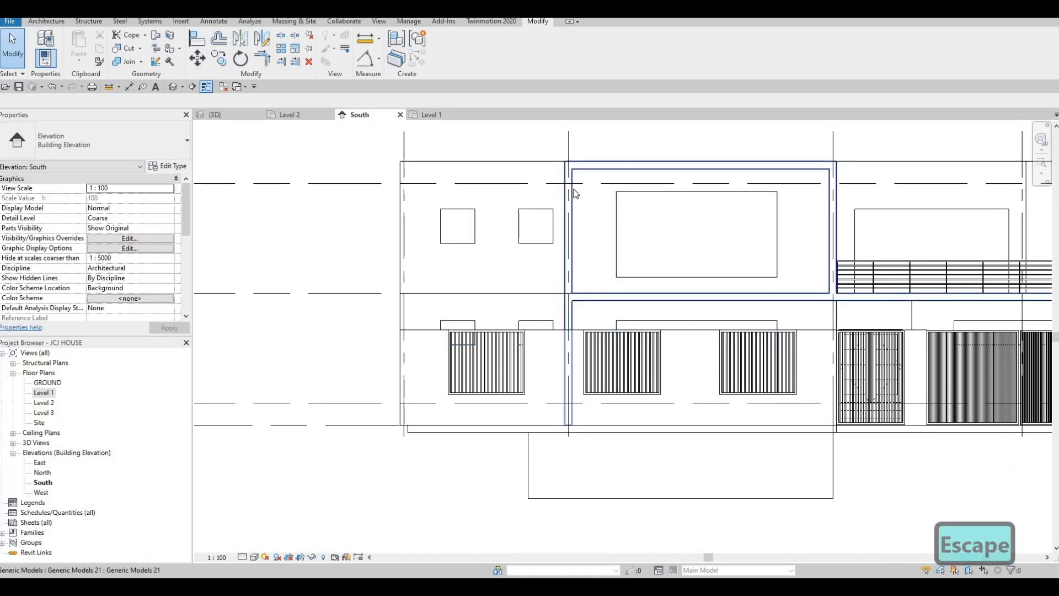
click(530, 137)
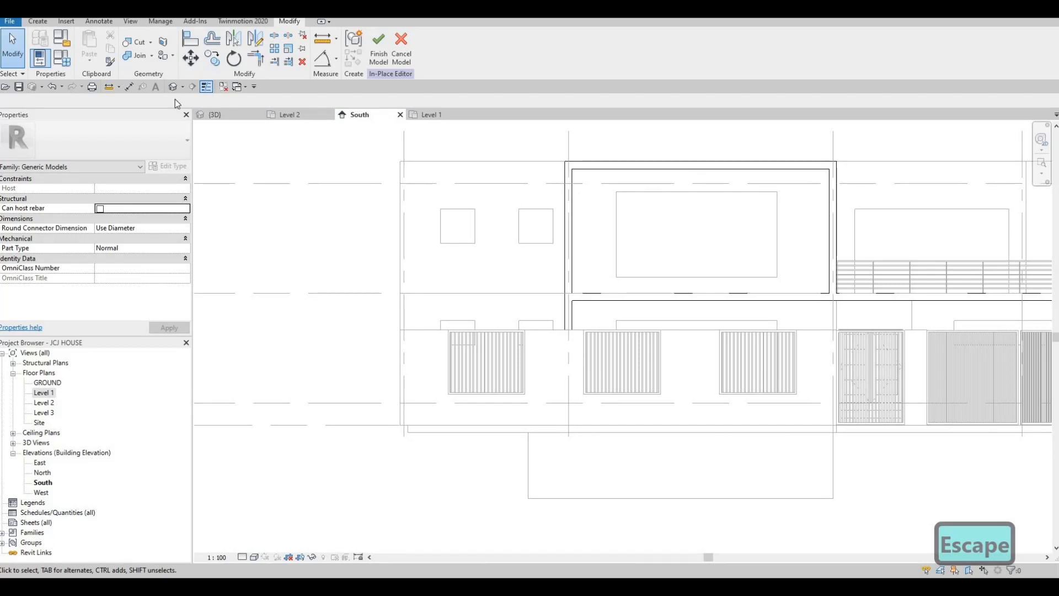
- Start a new extrusion with the exterior wall face as its sketch plane
click(39, 21)
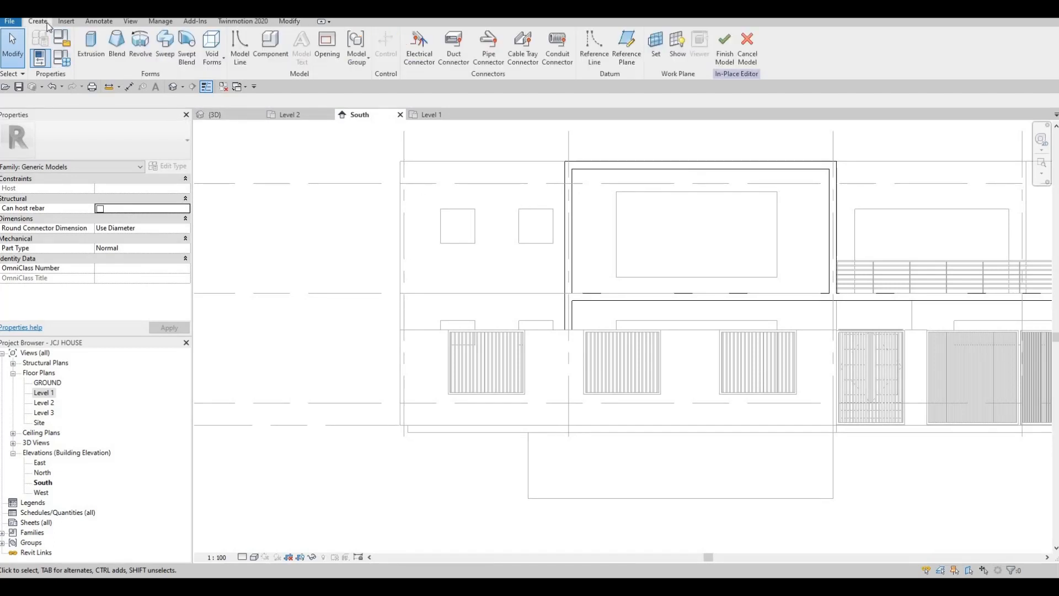
click(100, 41)
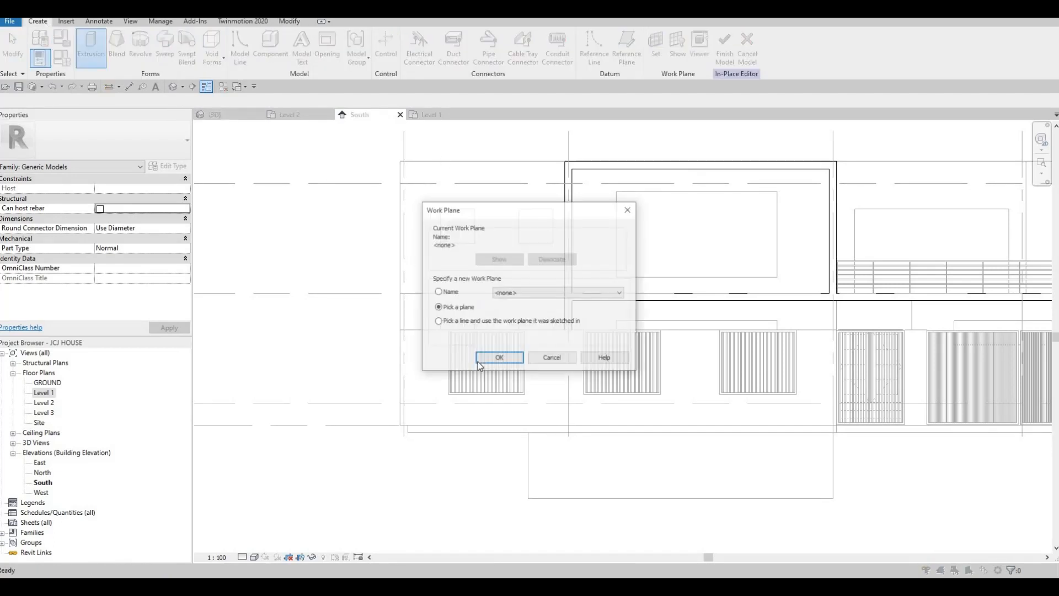
key(Return)
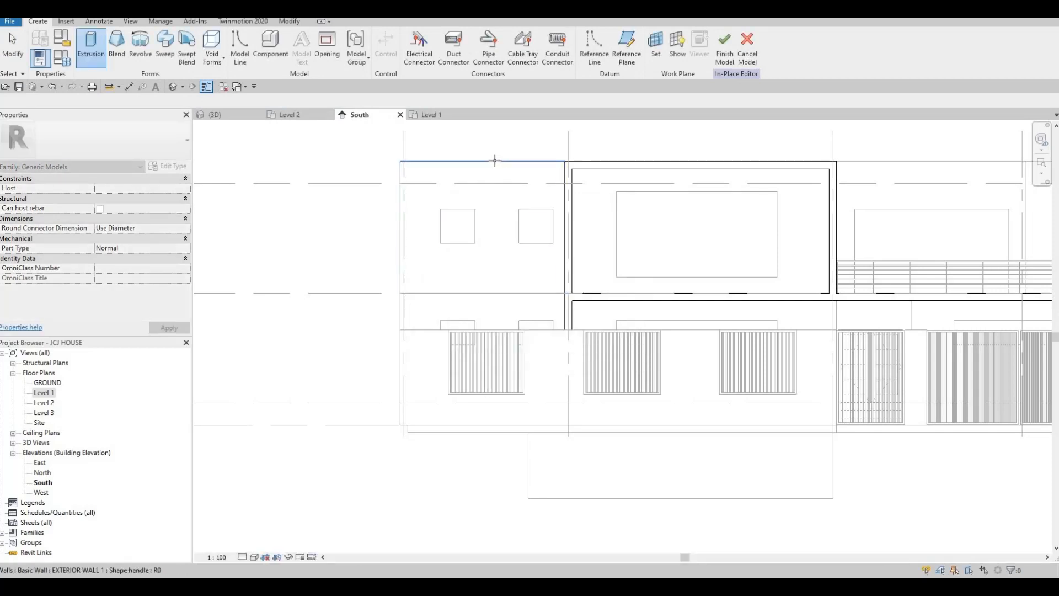
click(439, 136)
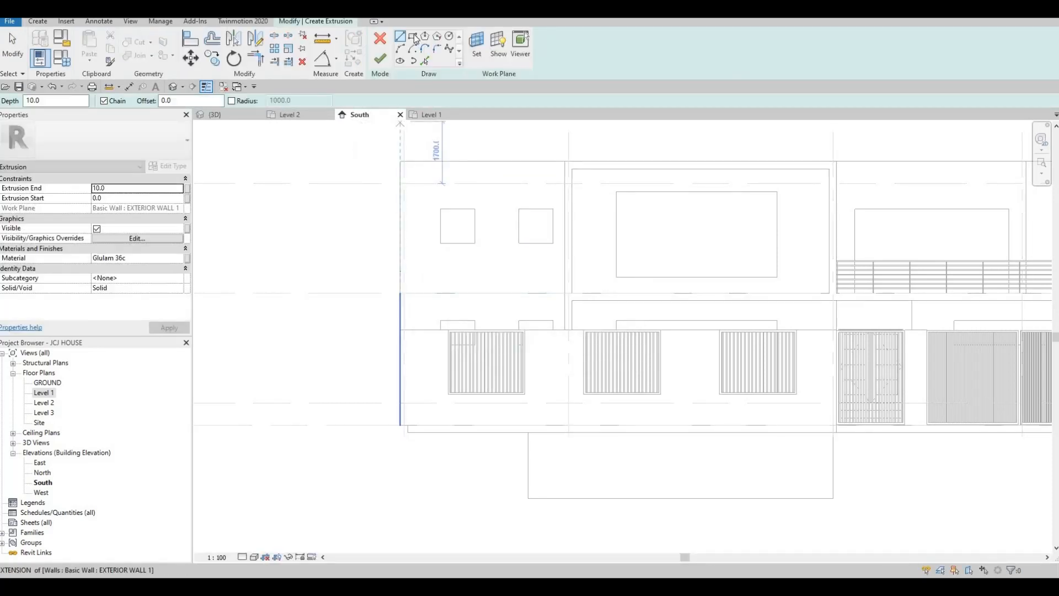
- Sketch a thin rectangle along the wall top and a tall 400 × 3800 one at the left edge
click(565, 161)
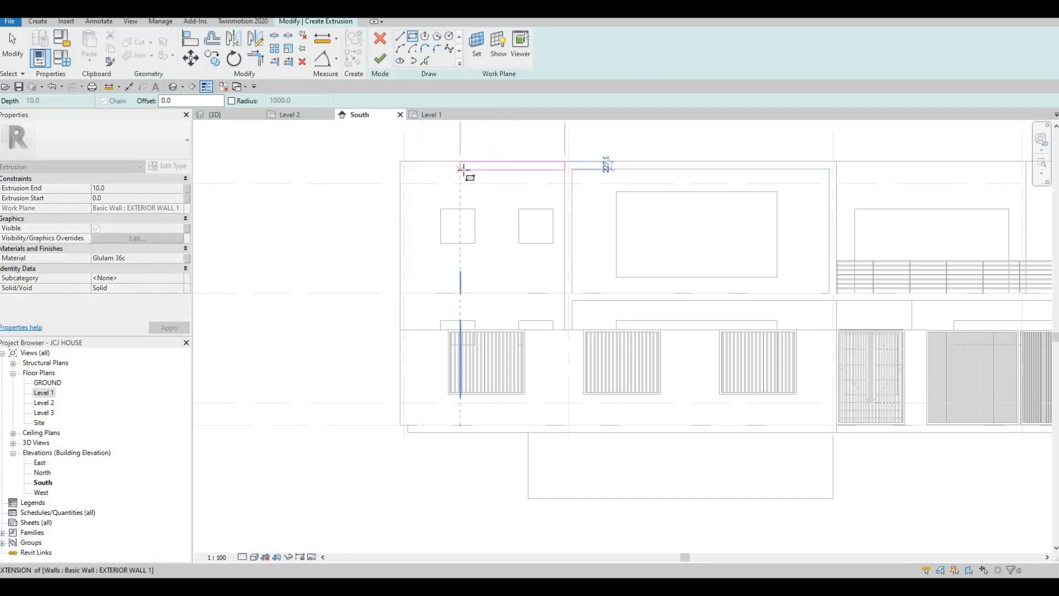
click(430, 190)
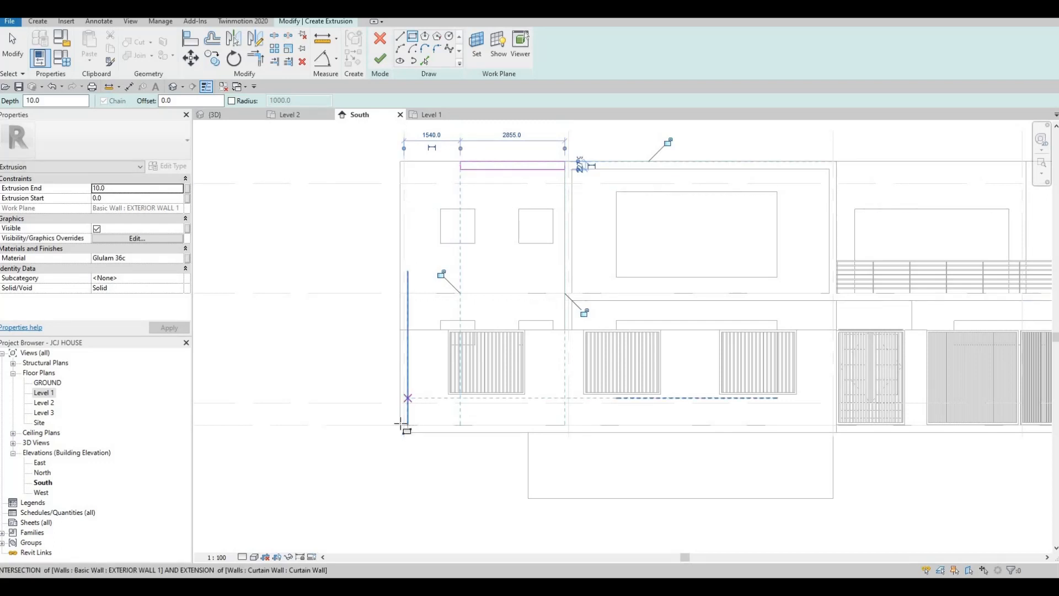
click(414, 296)
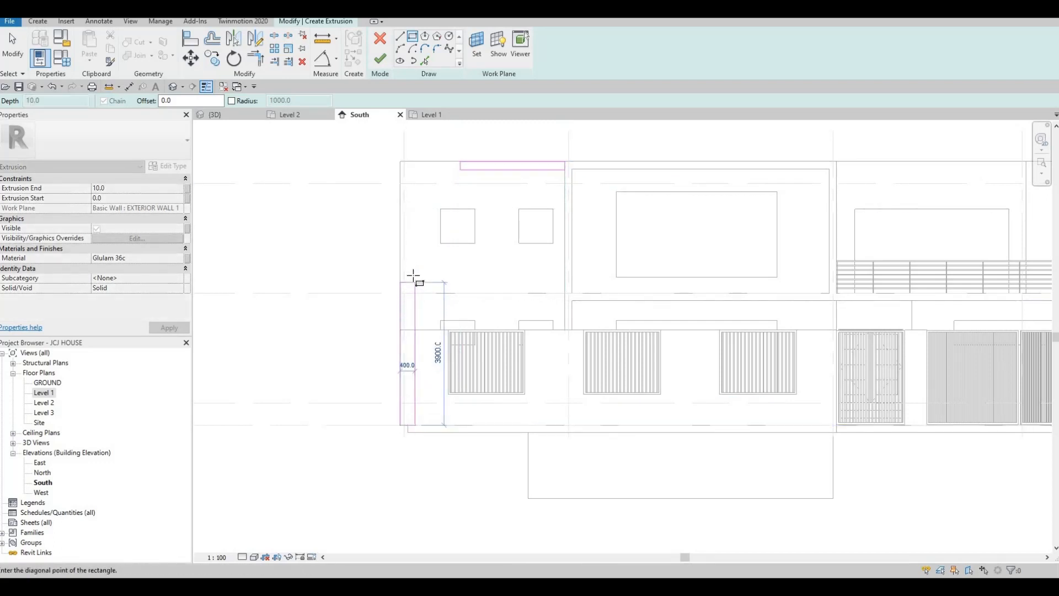
key(Escape)
scroll(412, 343, up, 2)
key(Escape)
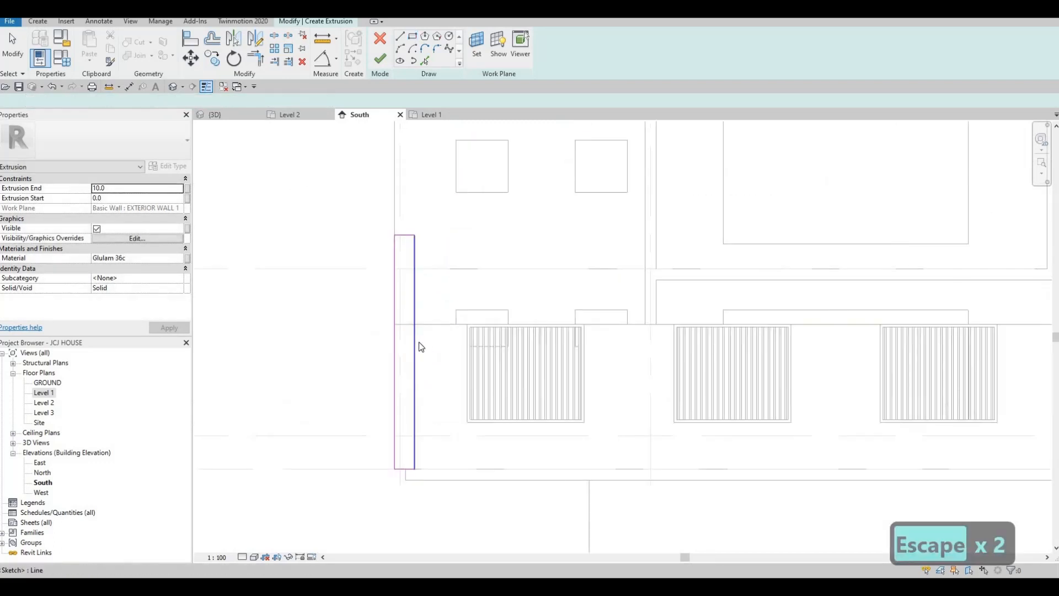
key(Escape)
- Set the tall rectangle's width and the top strip's height to 200
click(415, 458)
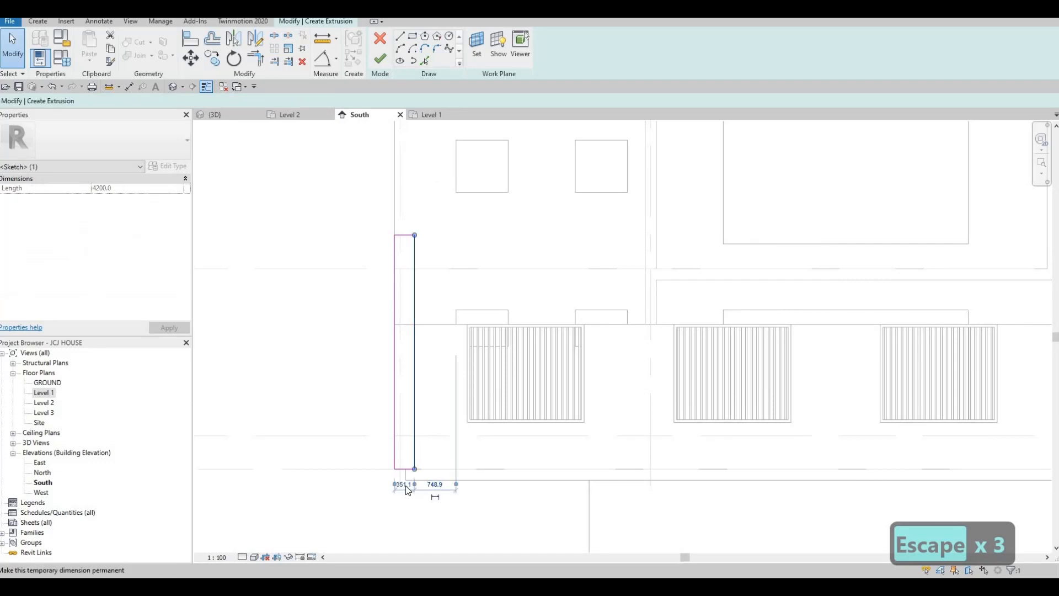
text(200)
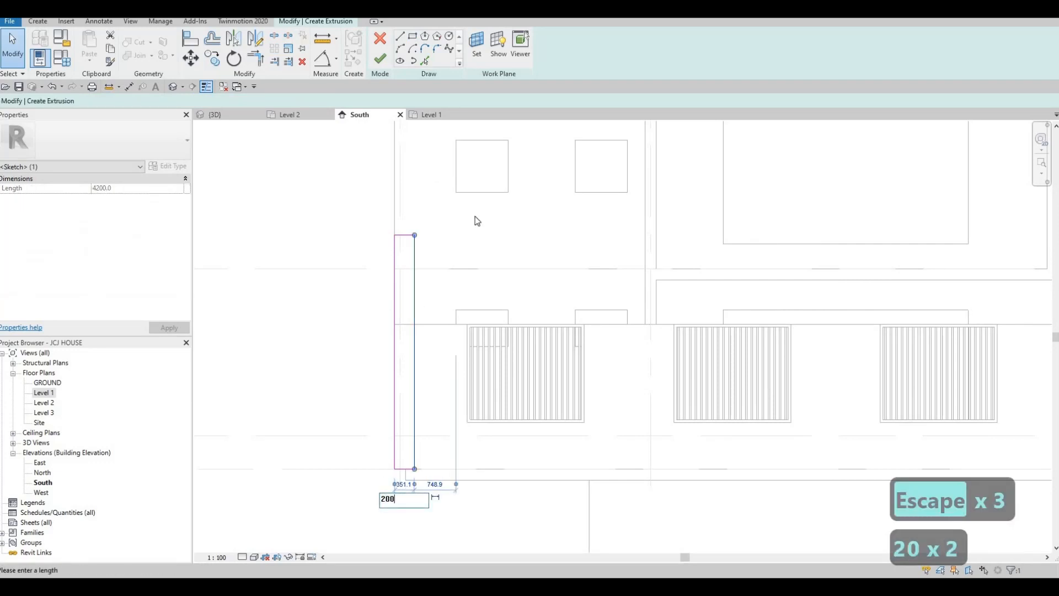
key(Return)
key(Escape)
middle_drag(511, 258, 515, 279)
click(465, 273)
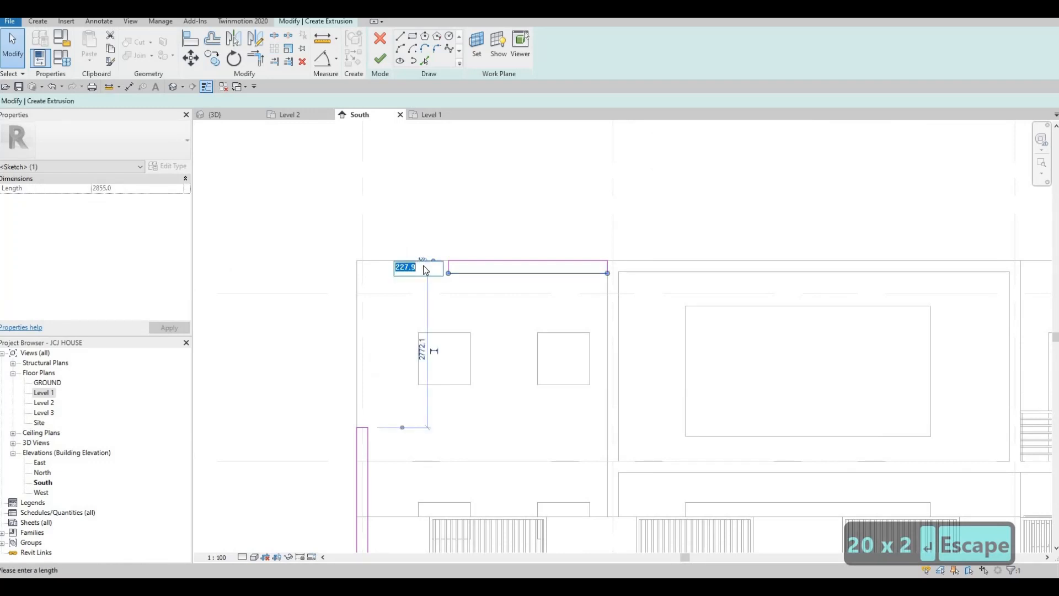
text(200)
key(Return)
key(Escape)
key(Escape)
key(Escape)
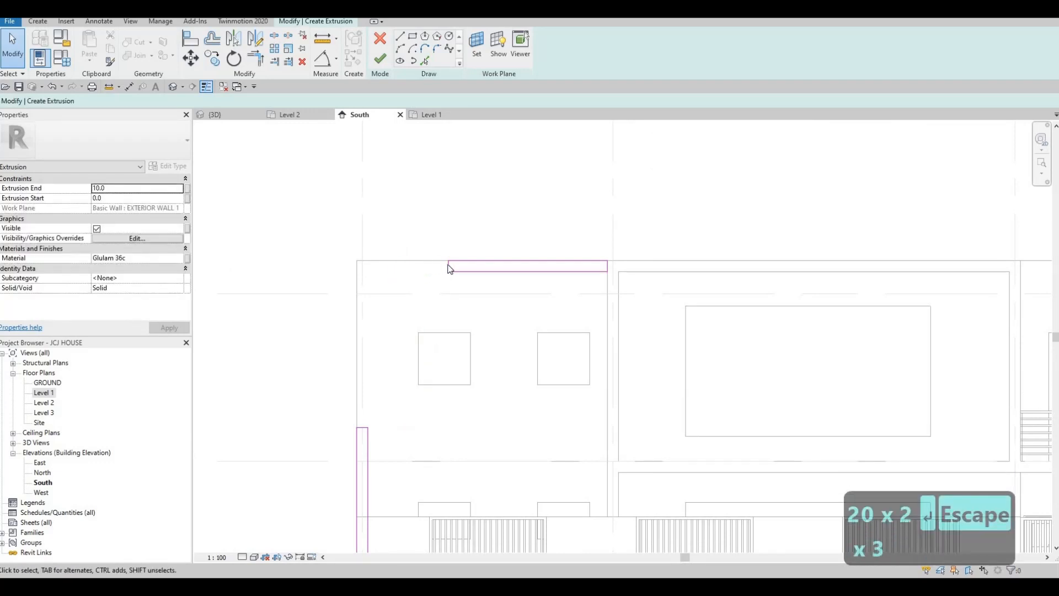
- Delete the two unneeded sketch lines and set Extrusion End to 600
click(444, 272)
key(Delete)
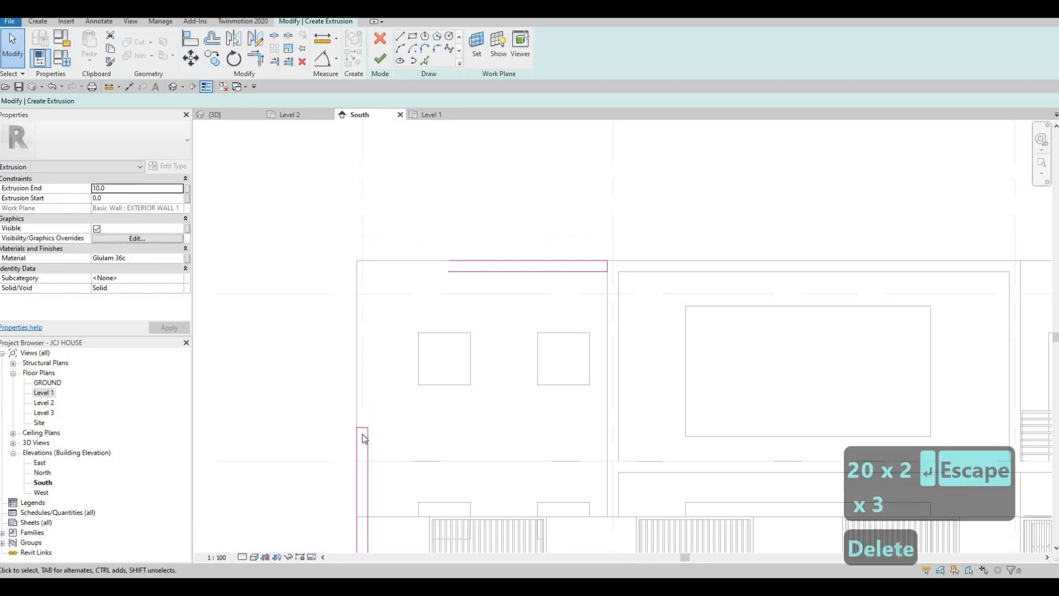
key(Delete)
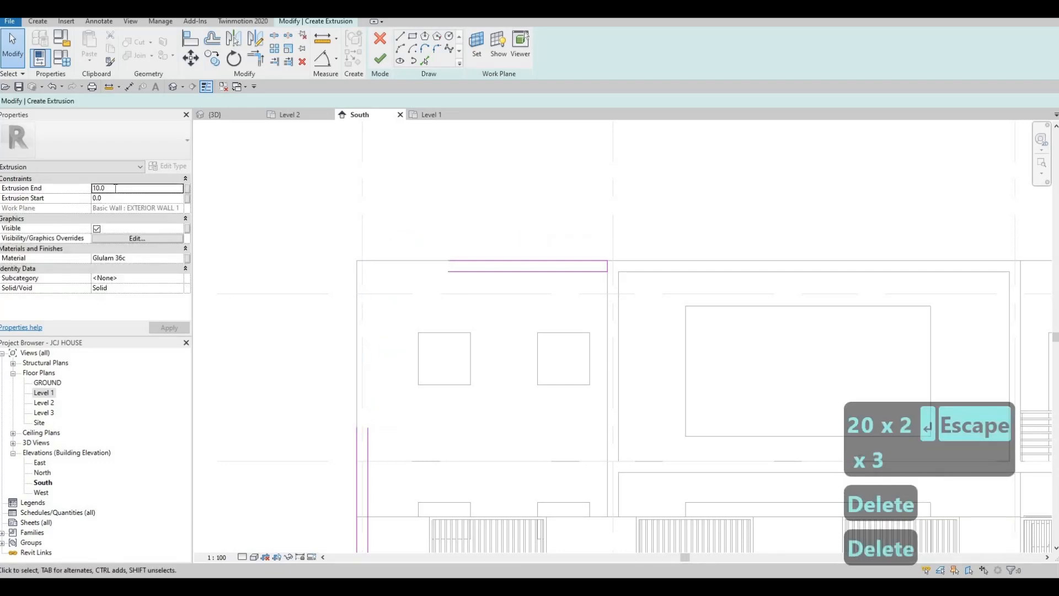
click(57, 189)
text(600)
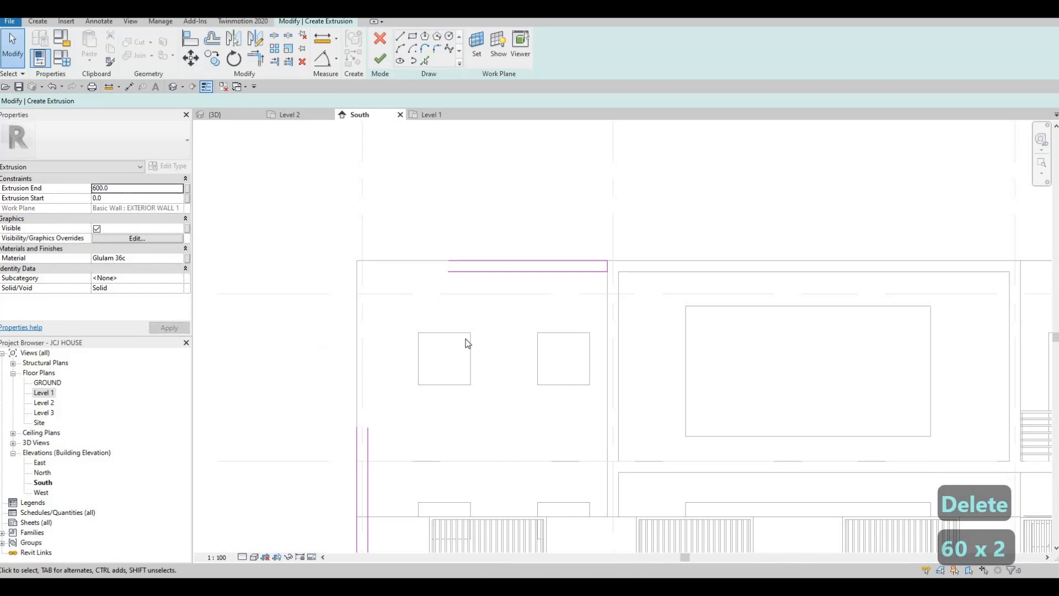
text(tr)
- Trim the top and left lines into corners with TR, forming one L-shaped outline
click(472, 260)
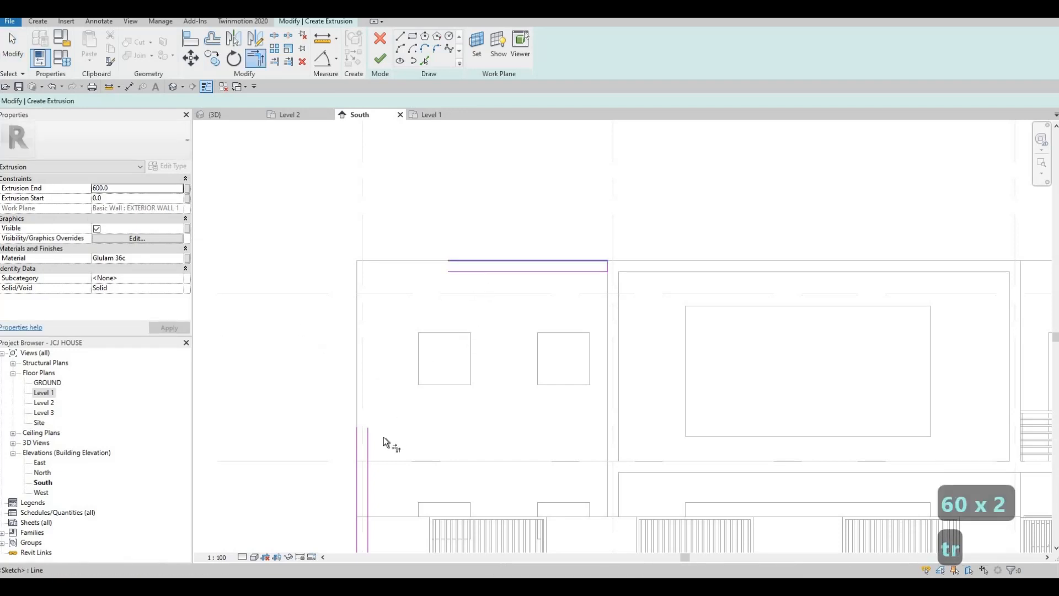
click(366, 440)
click(370, 439)
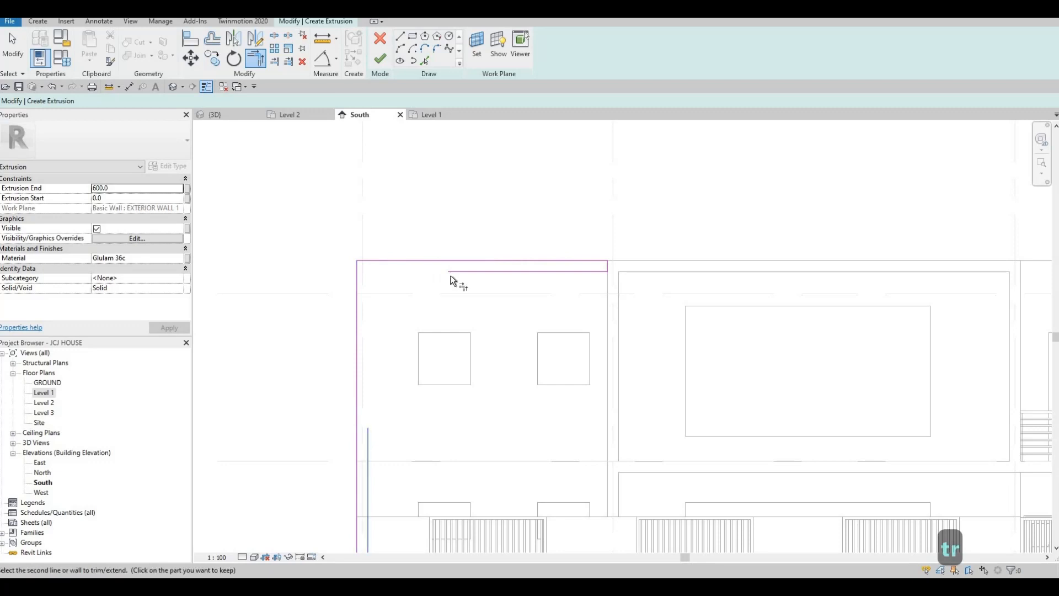
click(485, 281)
scroll(485, 280, down, 4)
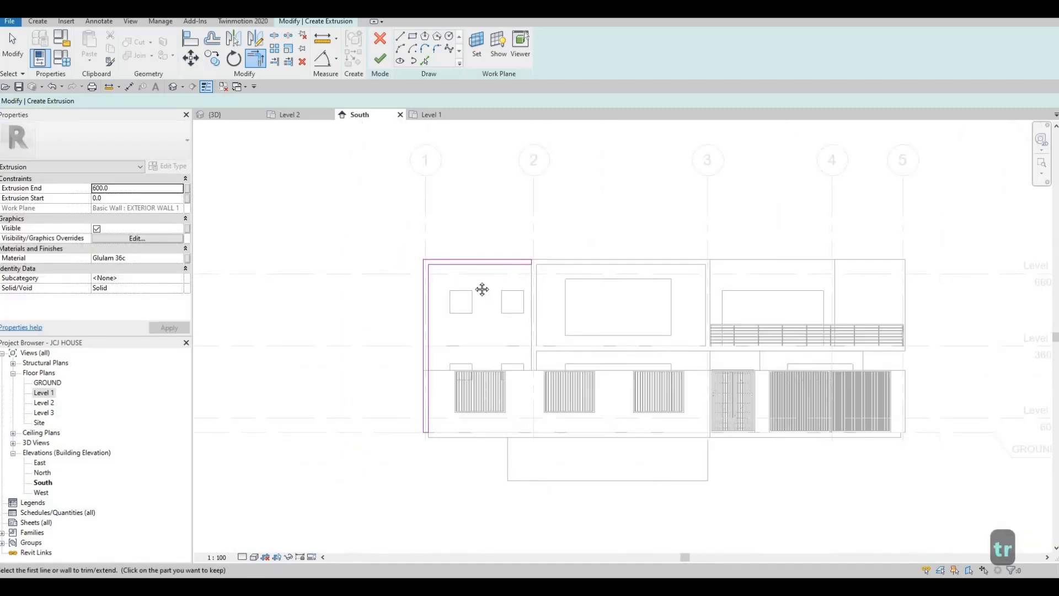
- Finish the extrusion sketch and select the neighbouring frame, undoing an accidental cut
click(379, 61)
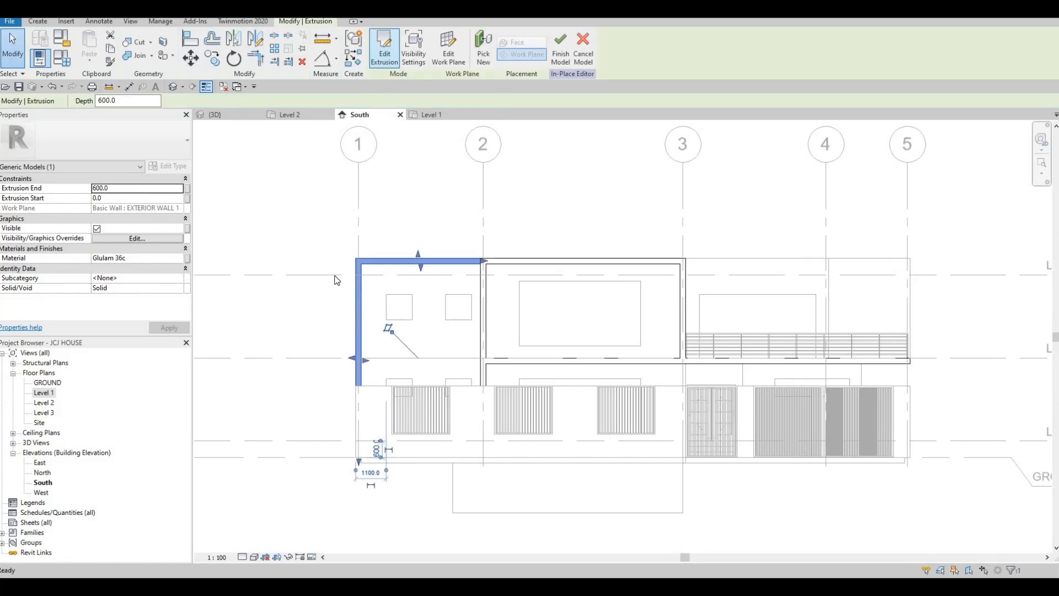
click(488, 276)
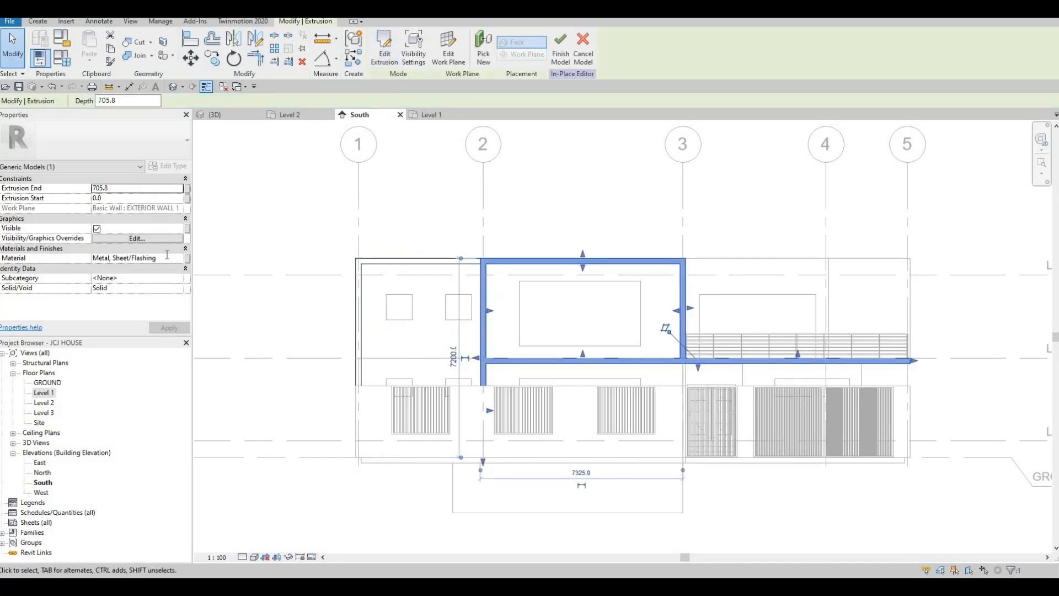
click(169, 257)
key(ctrl+x)
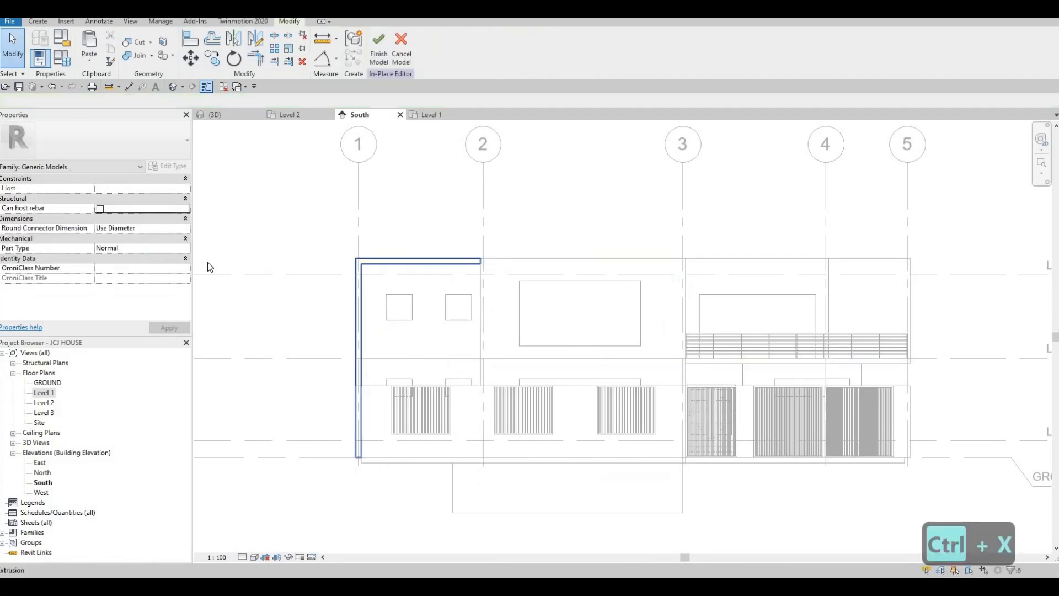
key(Escape)
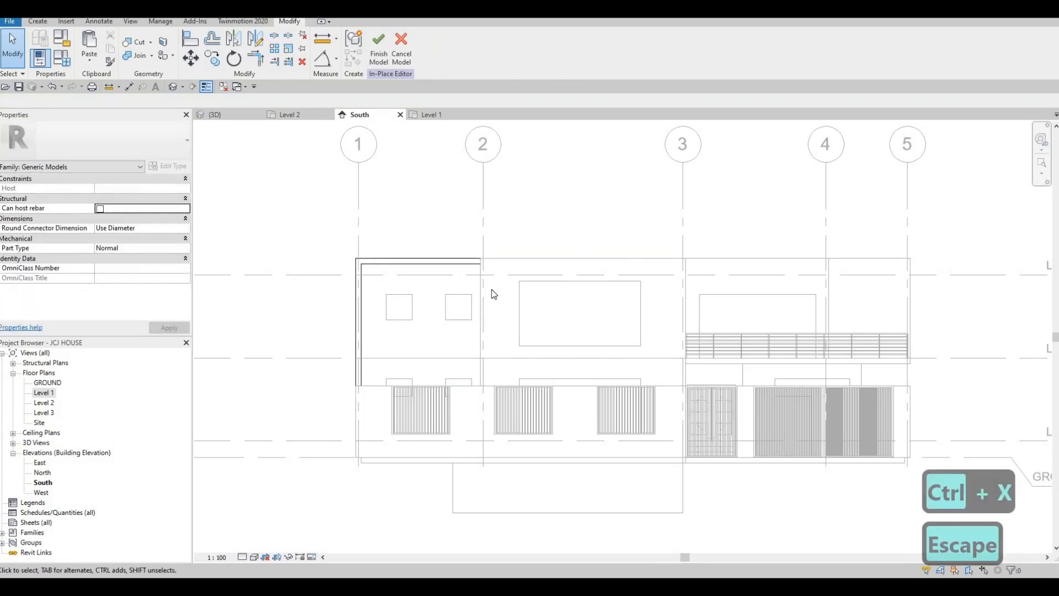
key(ctrl+z)
key(Escape)
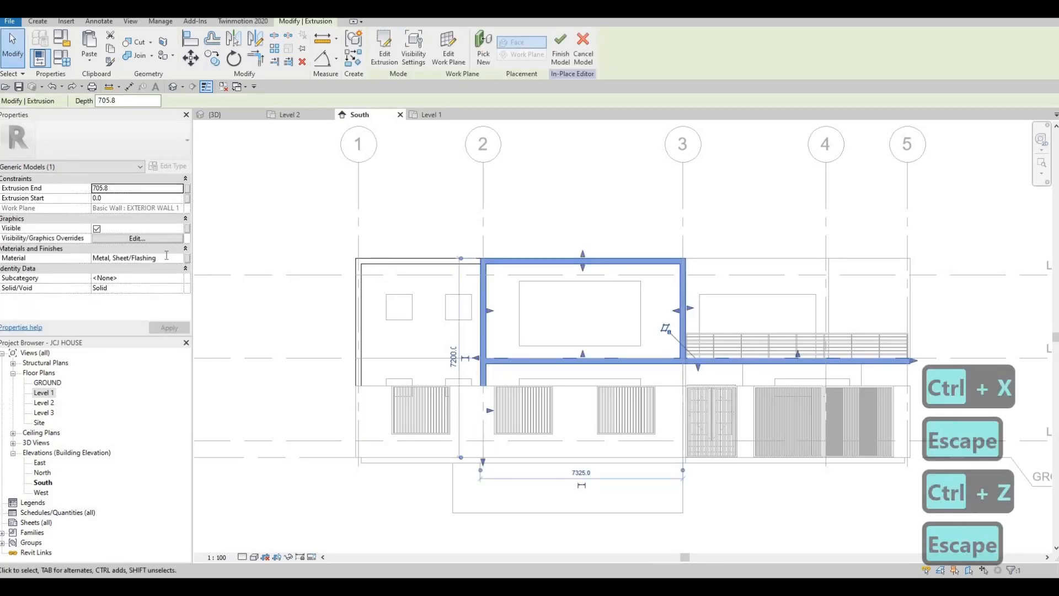
- Copy Metal, Sheet/Flashing from the neighbouring frame and paste it over Glulam 36c on the new extrusion
click(166, 256)
key(ctrl+c)
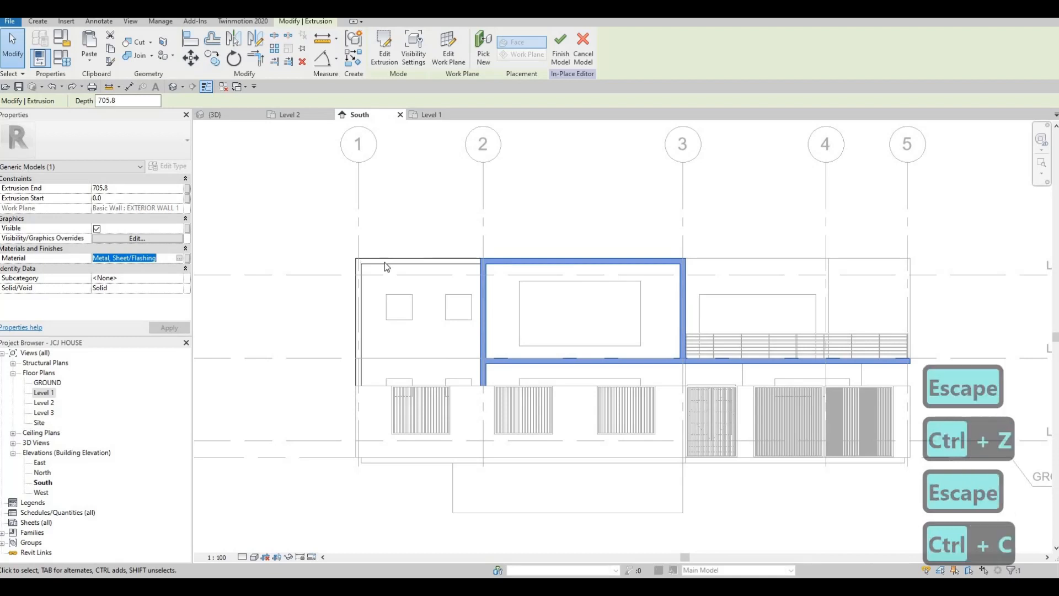
click(389, 263)
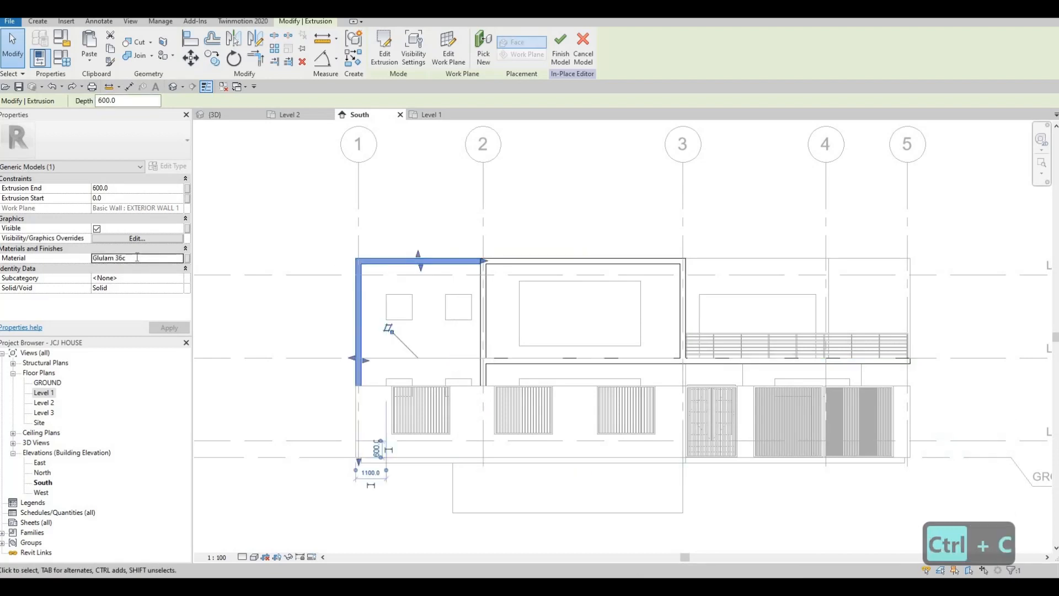
click(137, 257)
key(ctrl+v)
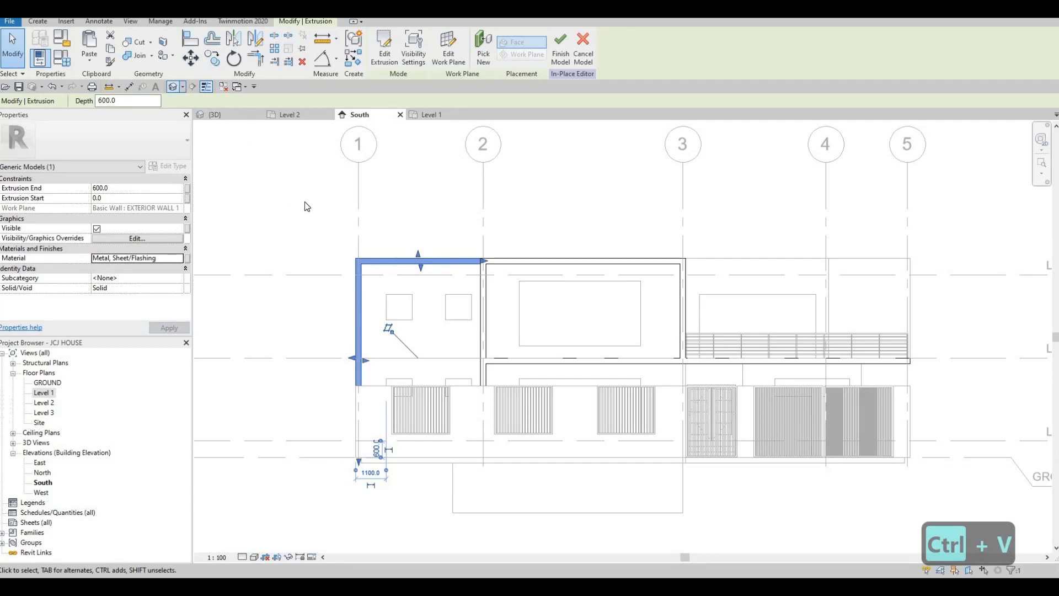
click(281, 297)
shift+middle_drag(279, 298, 238, 342)
- Drag the extrusion's bottom handle up so its side leg ends on the boundary wall top
click(216, 353)
scroll(333, 395, up, 5)
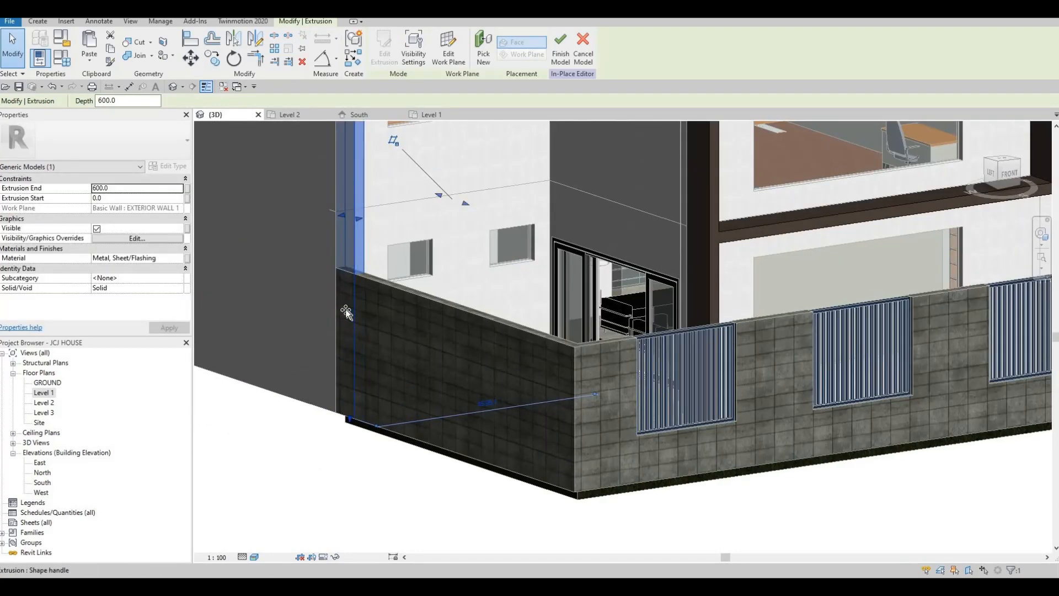
drag(346, 312, 340, 274)
scroll(354, 266, up, 4)
scroll(364, 271, up, 3)
key(Escape)
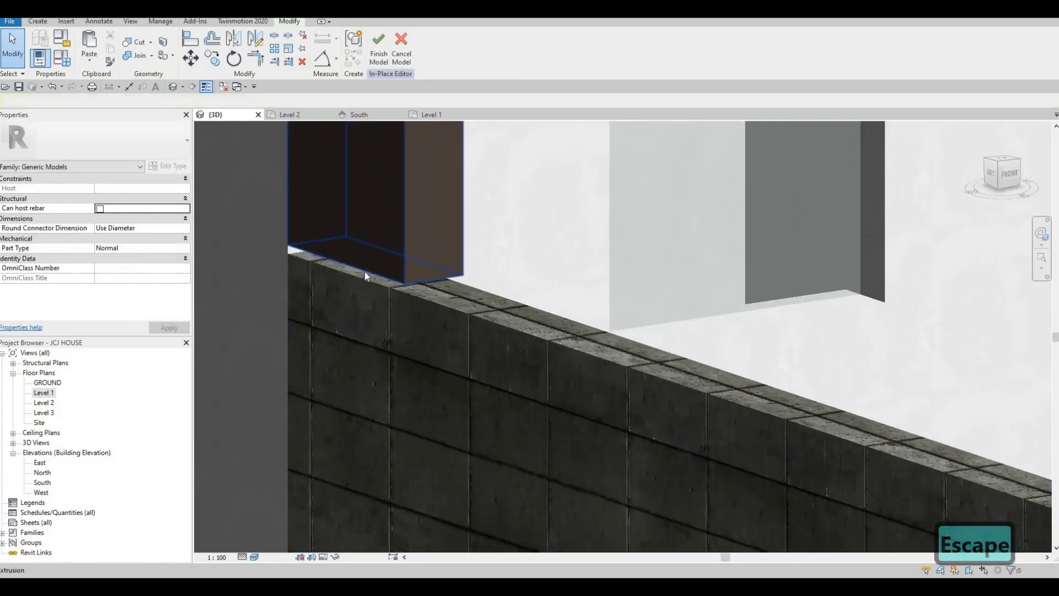
click(372, 266)
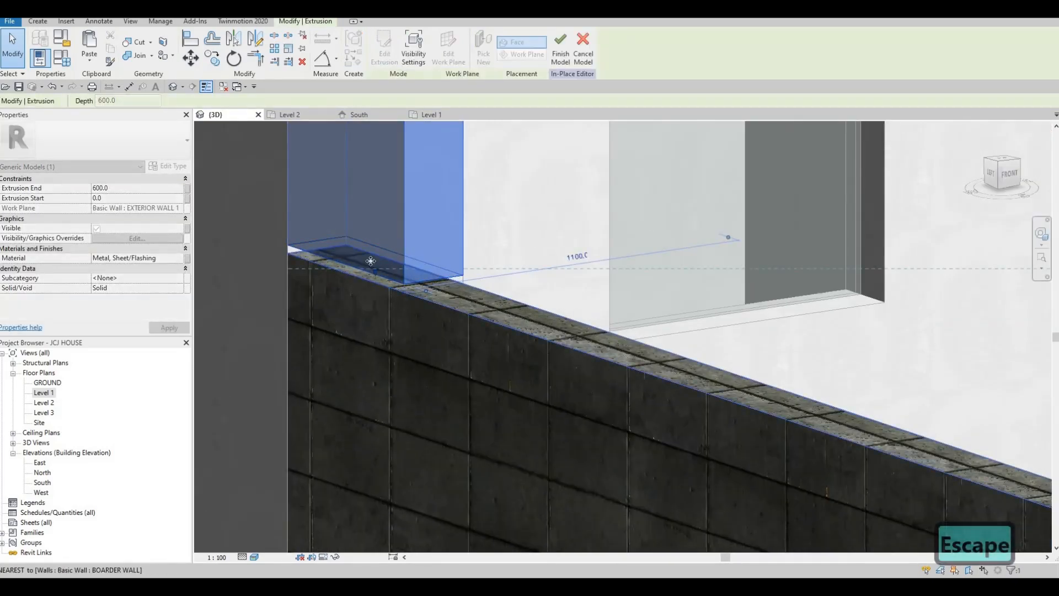
key(Escape)
- Orbit around the house to inspect the new frame from above, the front and the left
shift+middle_drag(432, 254, 439, 328)
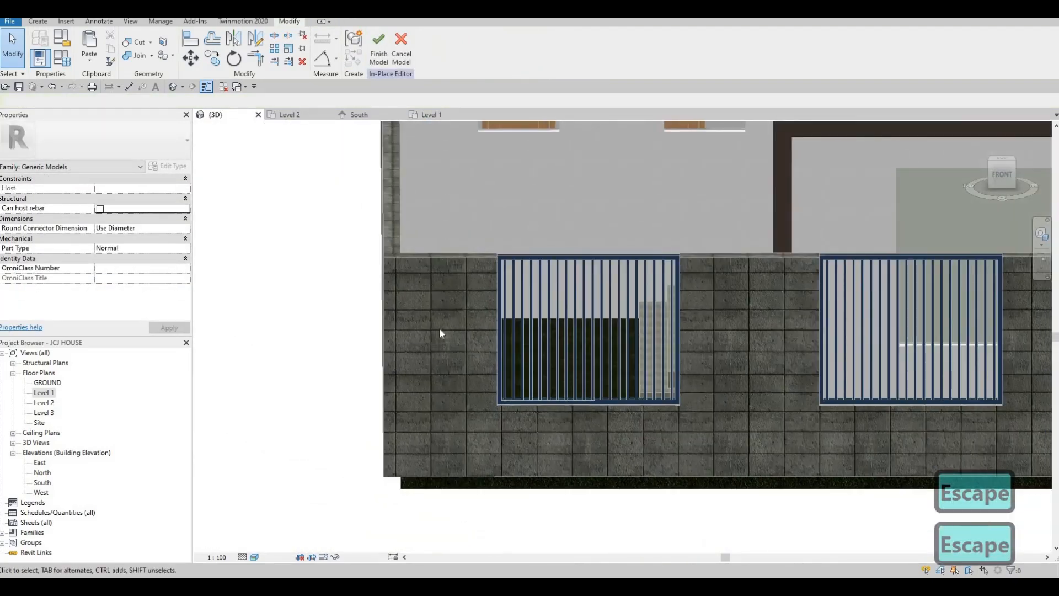
scroll(439, 328, down, 3)
middle_drag(466, 289, 452, 334)
scroll(452, 333, down, 2)
shift+middle_drag(506, 232, 610, 320)
shift+middle_drag(544, 313, 470, 223)
shift+middle_drag(734, 317, 790, 349)
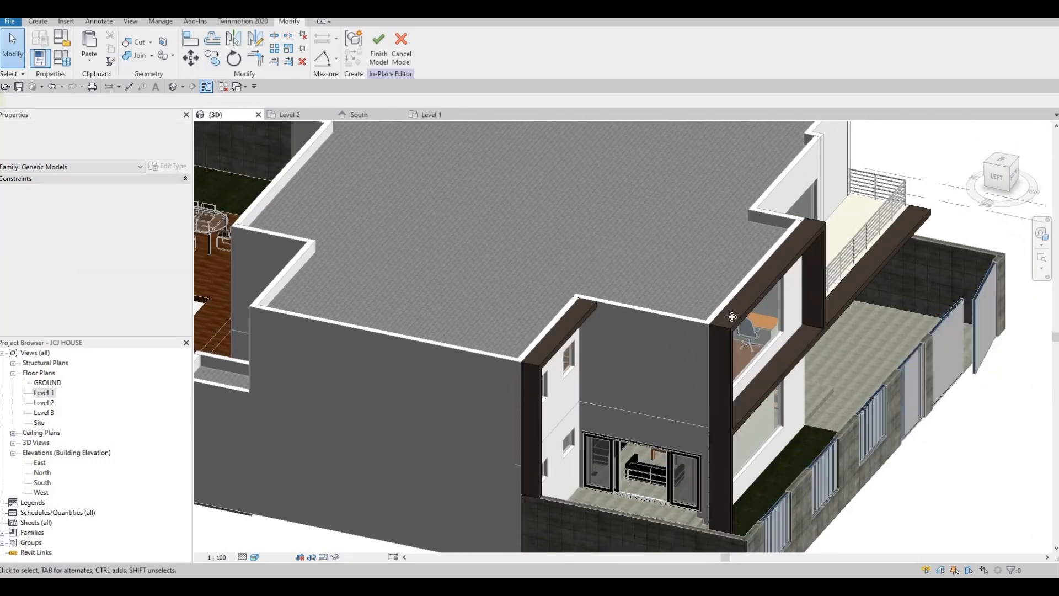
- Set Extrusion End to 700 on both the brown frame and the L-shaped metal extrusion
click(731, 319)
click(121, 188)
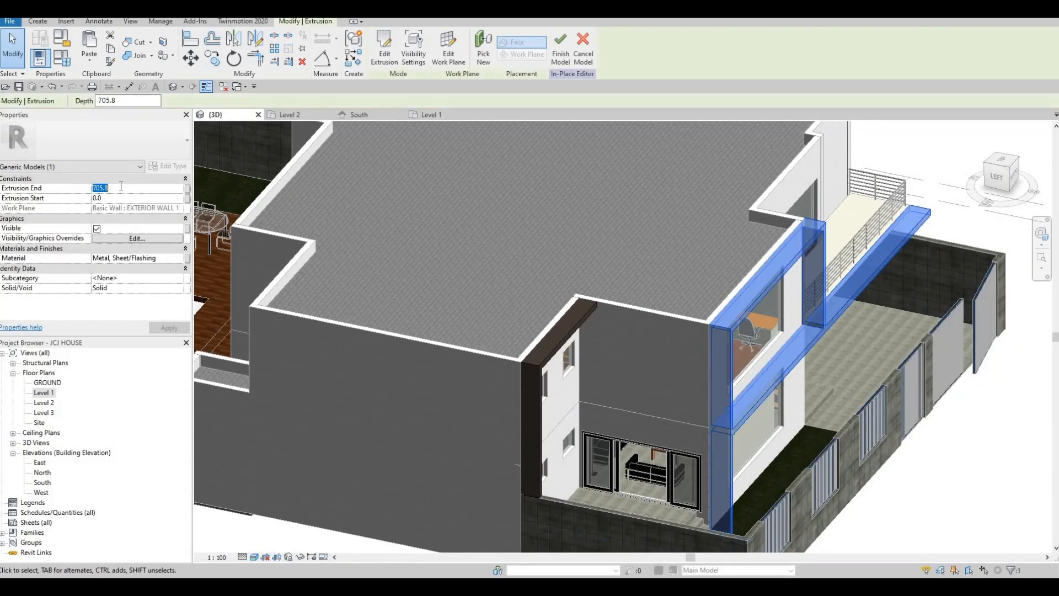
text(700)
key(Return)
key(Escape)
key(Escape)
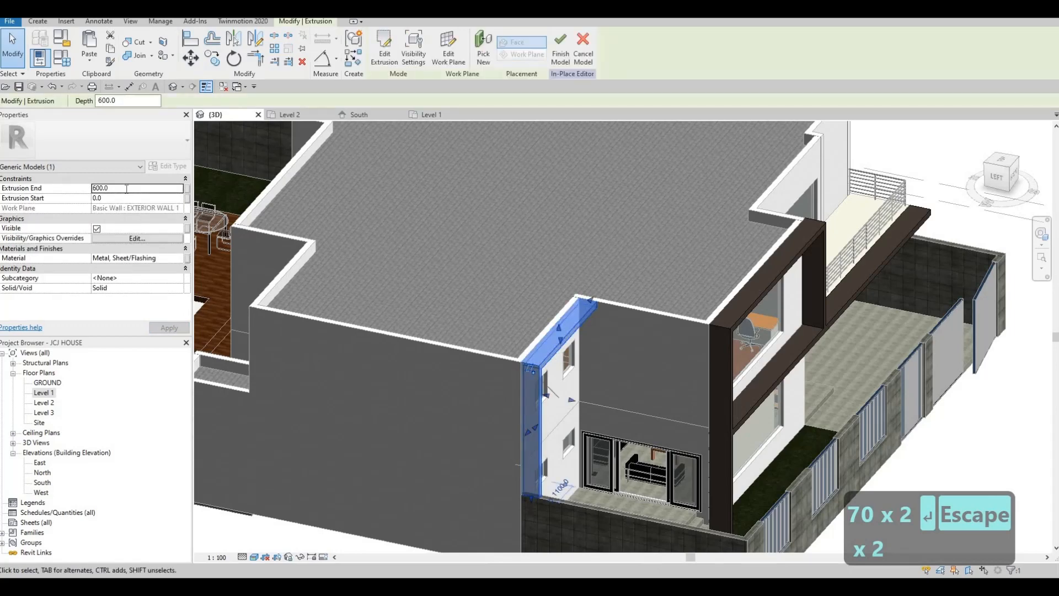
text(700)
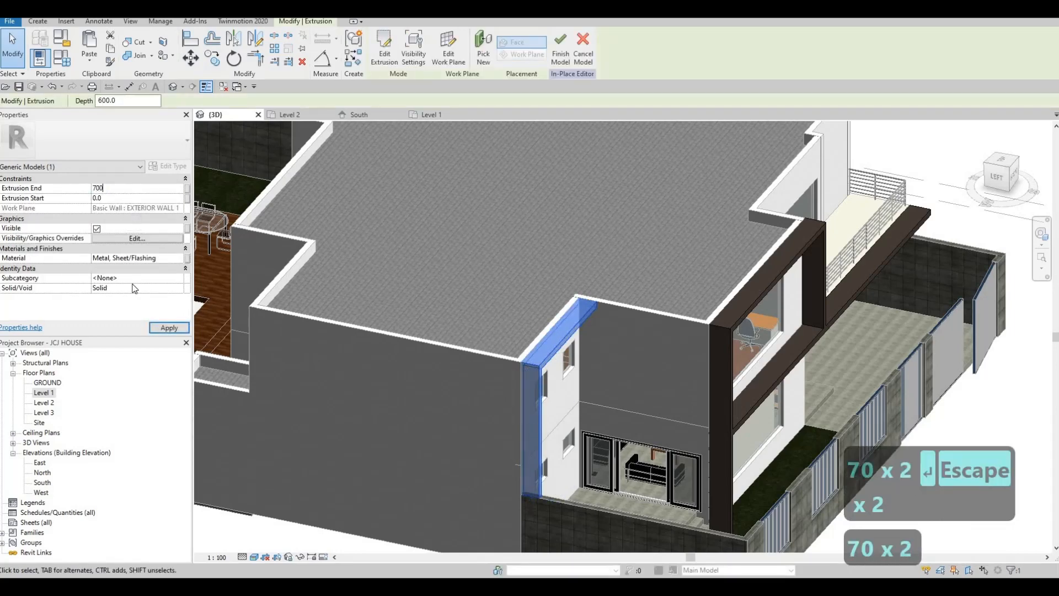
key(Return)
scroll(475, 303, down, 2)
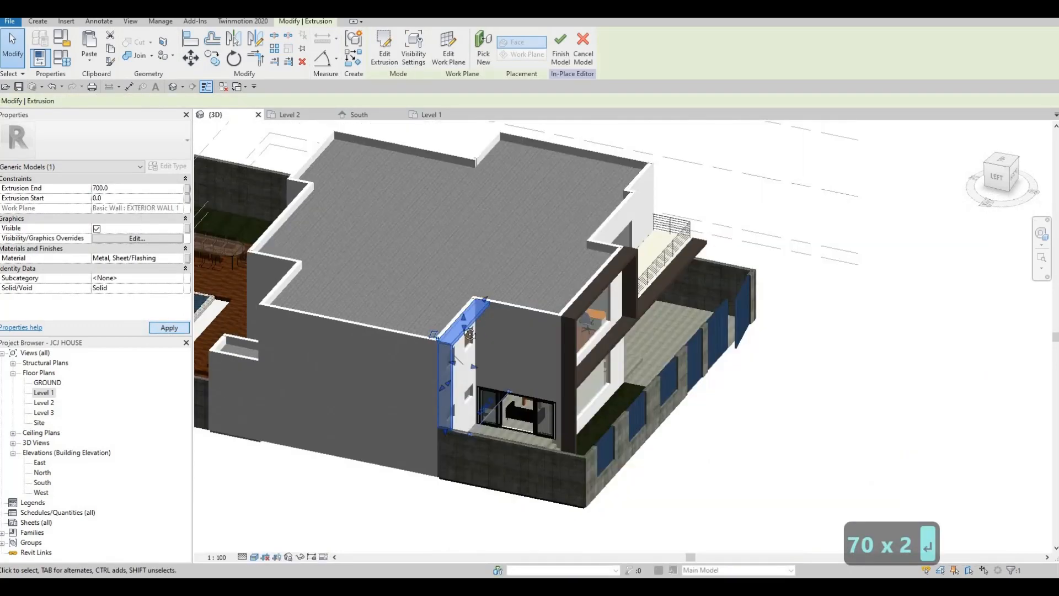
key(Escape)
shift+middle_drag(657, 307, 486, 288)
shift+middle_drag(571, 231, 486, 259)
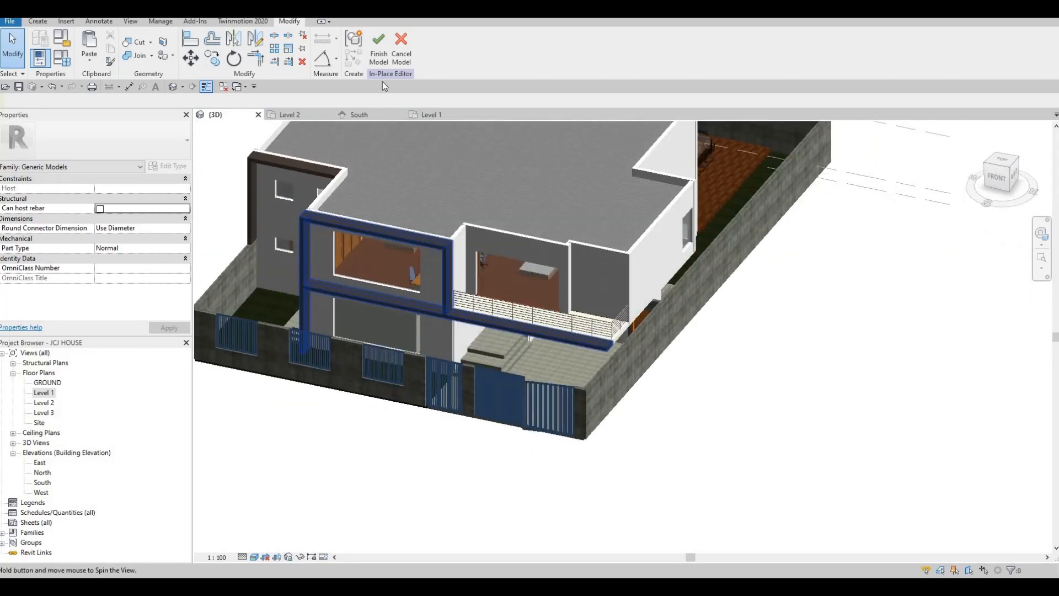
- Finish the in-place metal model and orbit to review the front facade
click(378, 50)
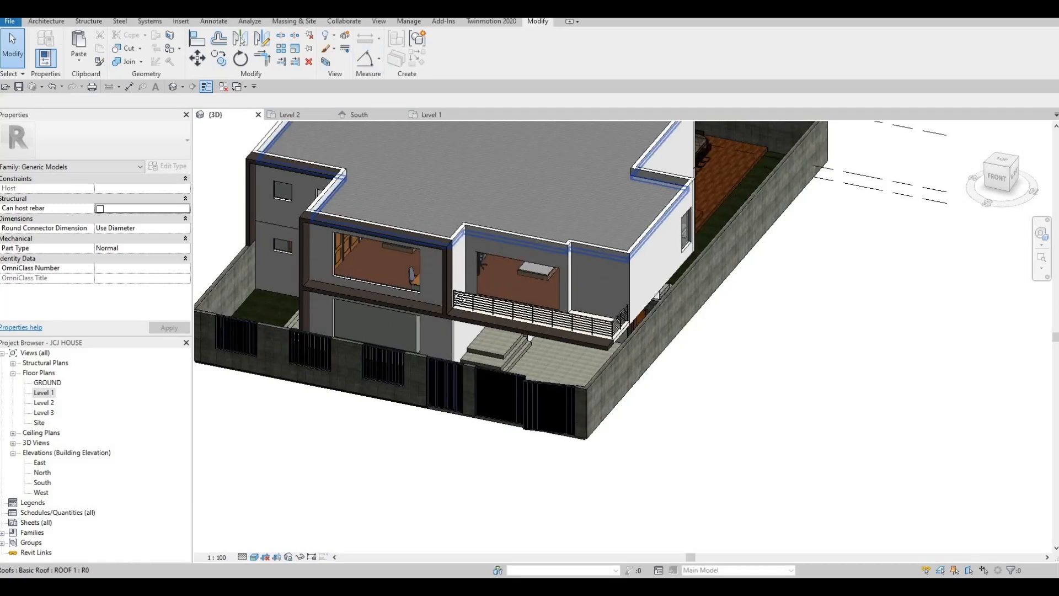
key(Escape)
shift+middle_drag(468, 241, 360, 235)
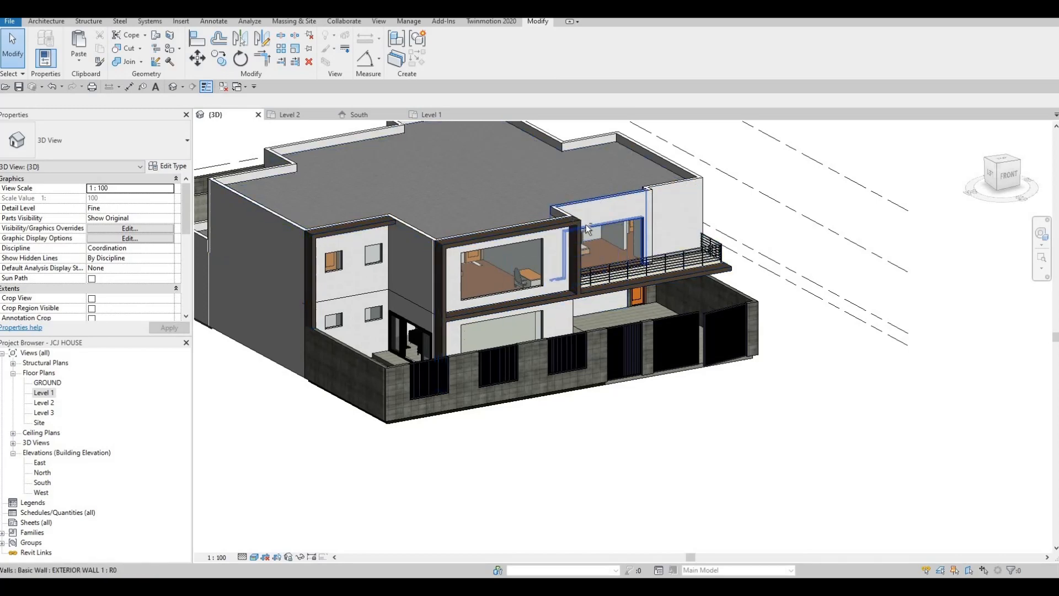
mouse_move(603, 237)
shift+middle_down()
mouse_move(633, 225)
mouse_move(609, 229)
shift+middle_up()
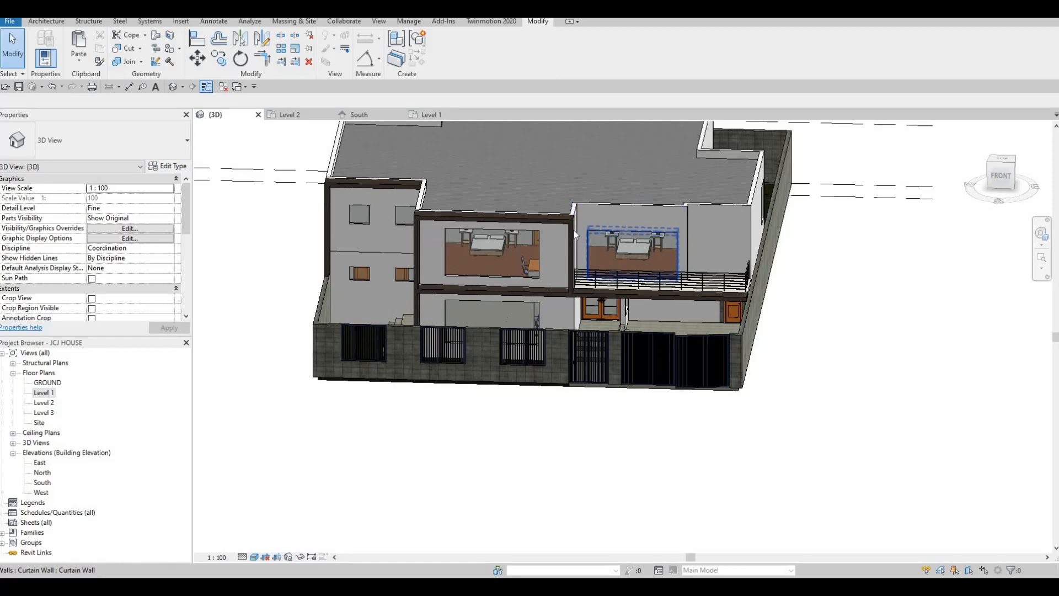
- Open Level 1, then the South elevation, panning over to the metal frame
double_click(45, 392)
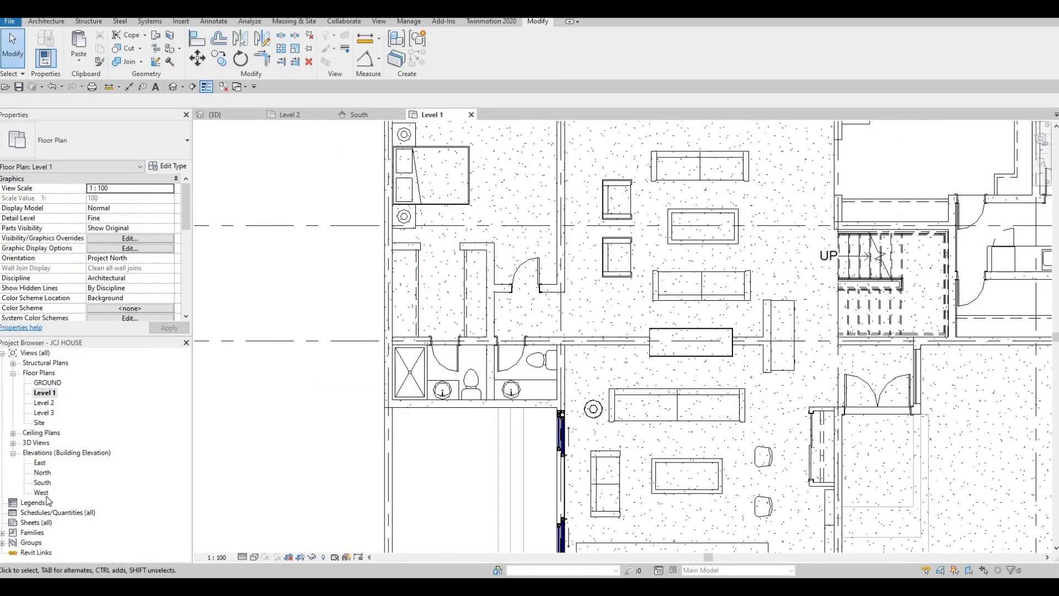
double_click(42, 483)
middle_drag(611, 352, 423, 327)
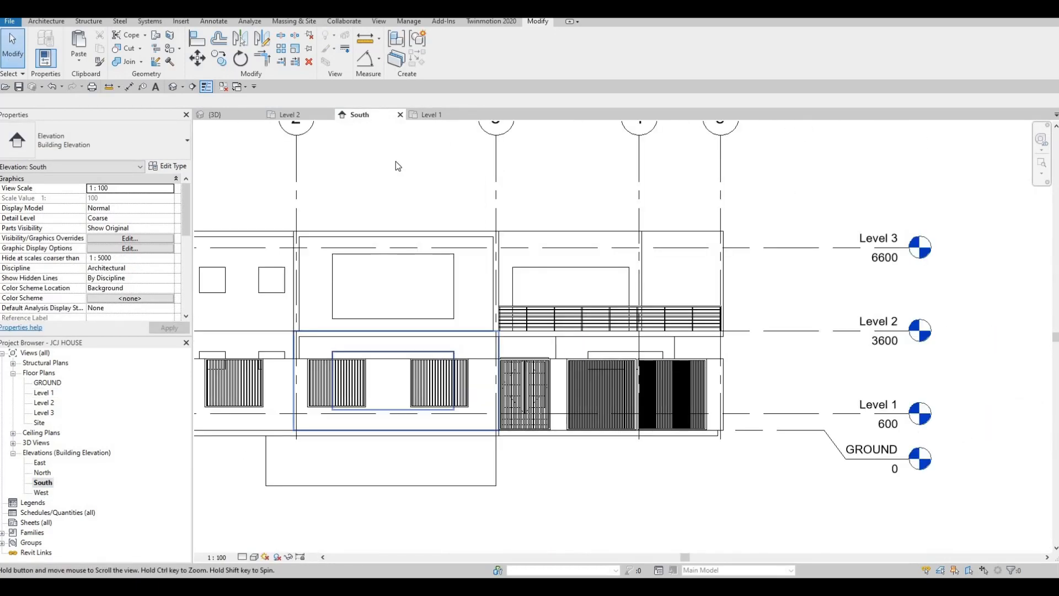
middle_drag(552, 320, 531, 325)
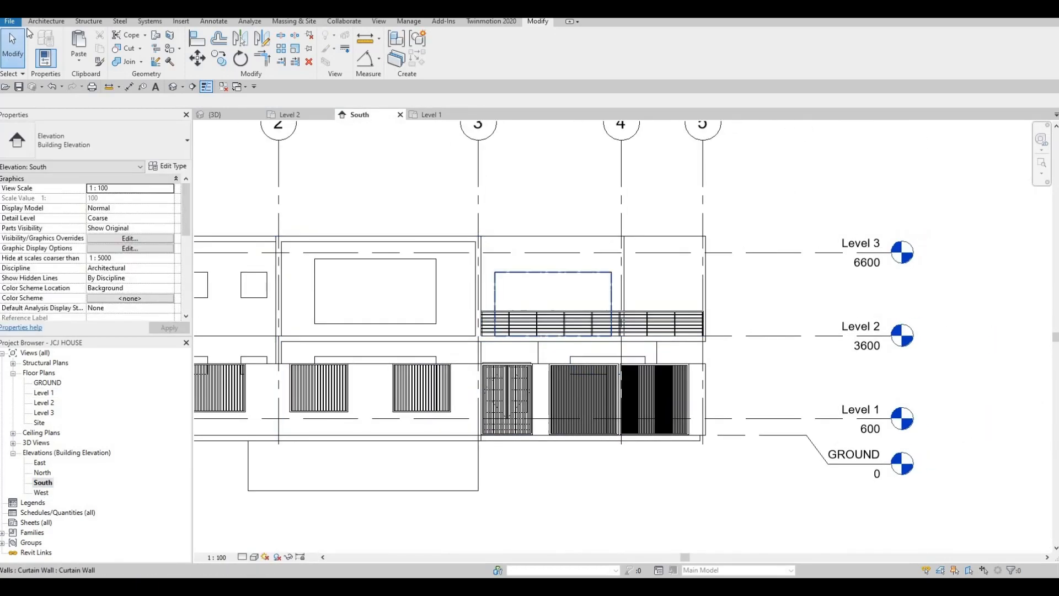
key(Escape)
click(466, 240)
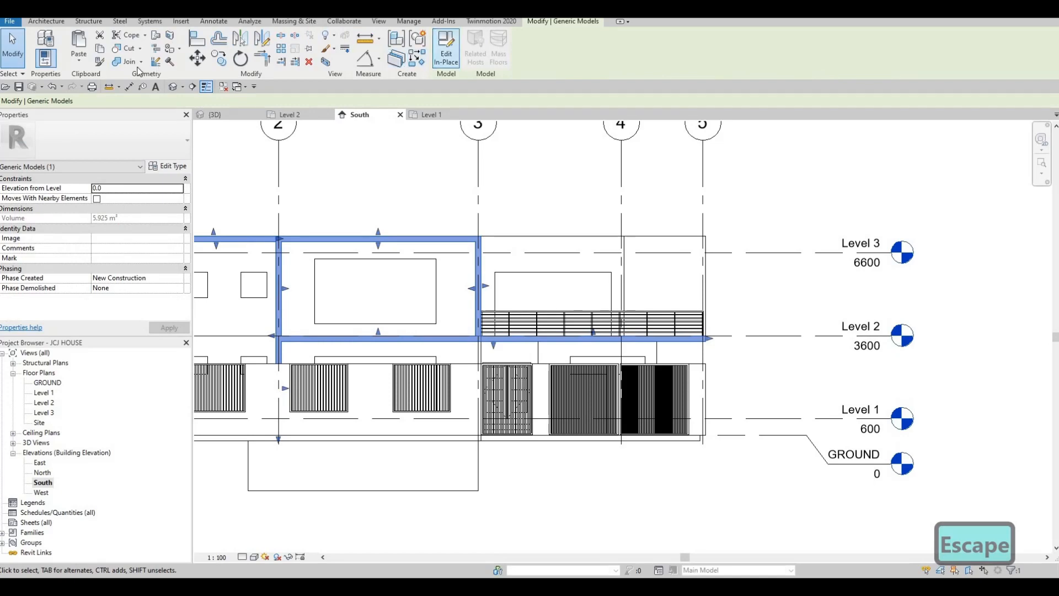
- Start a new extrusion in the in-place model, using the exterior wall face as the sketch plane
click(446, 50)
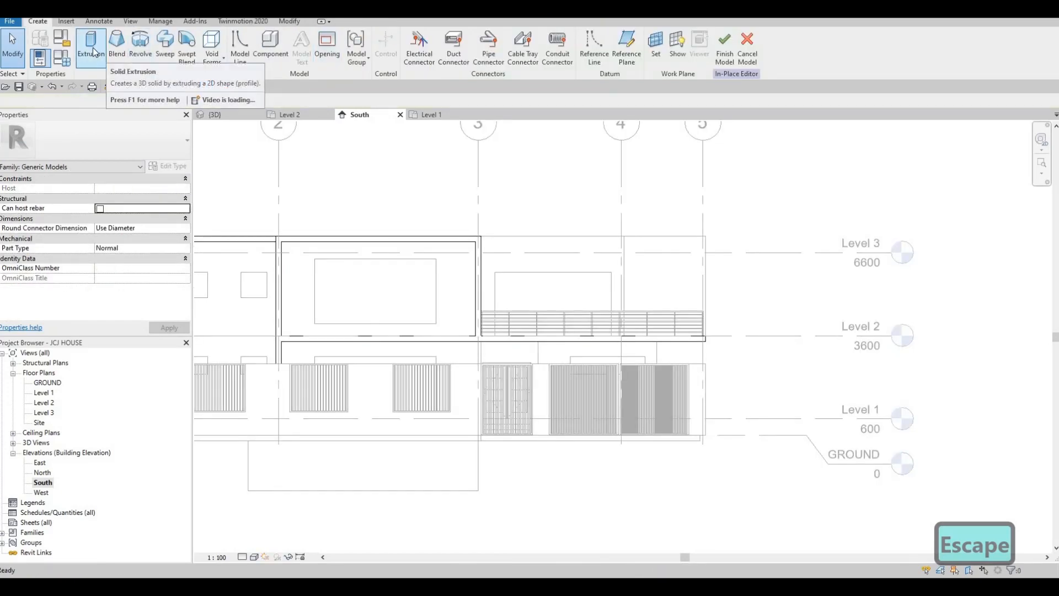
click(94, 52)
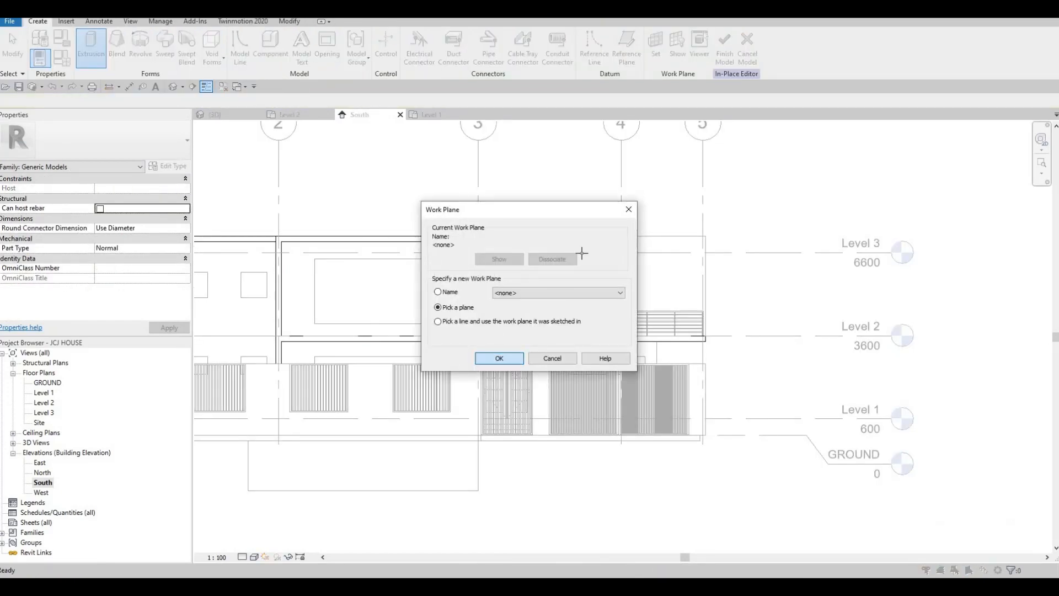
key(Return)
click(446, 233)
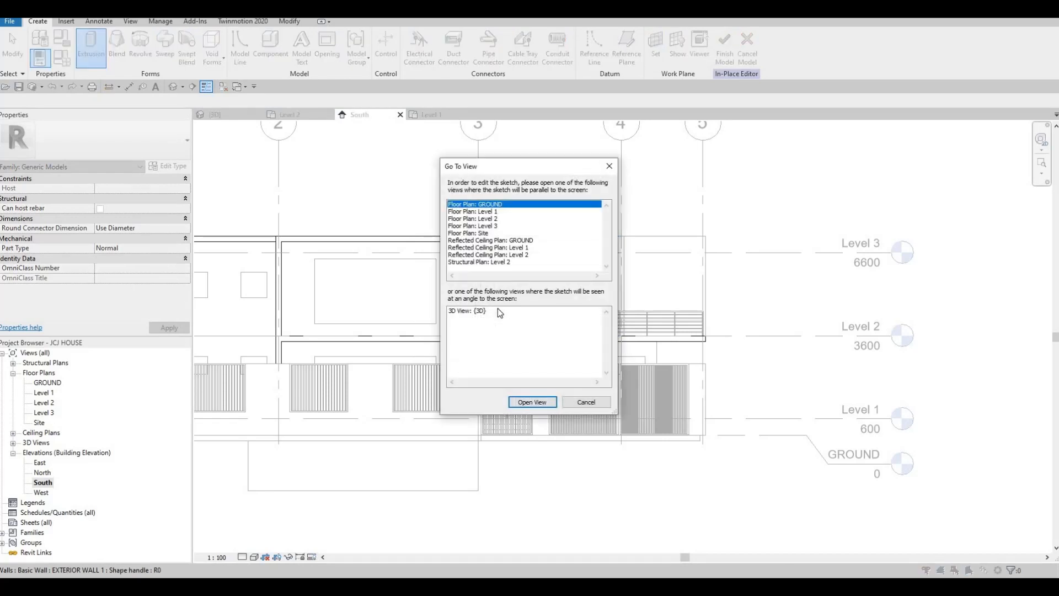
key(Escape)
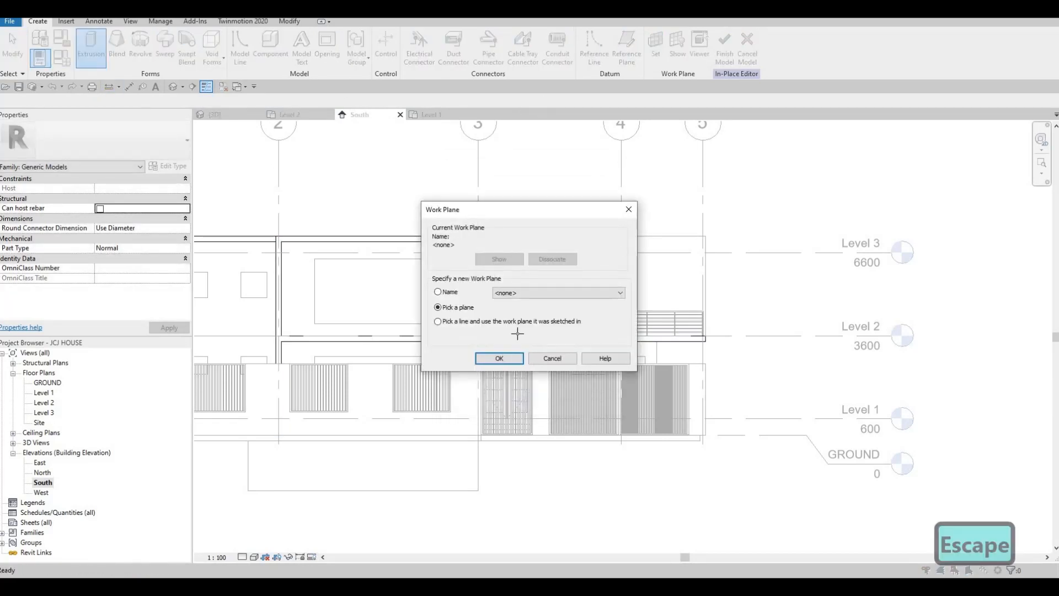
key(Return)
click(524, 249)
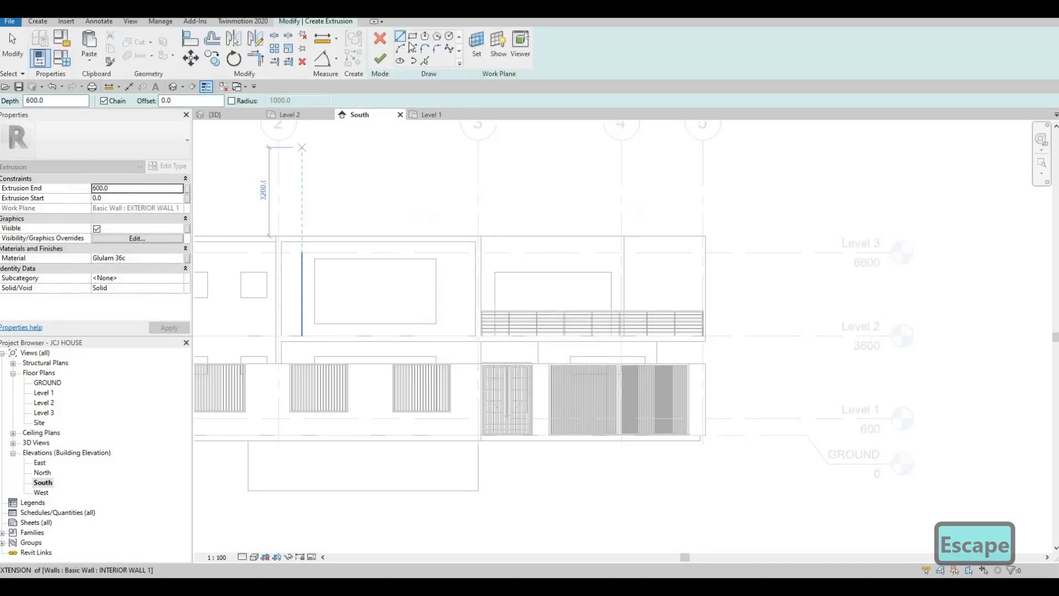
scroll(522, 279, up, 4)
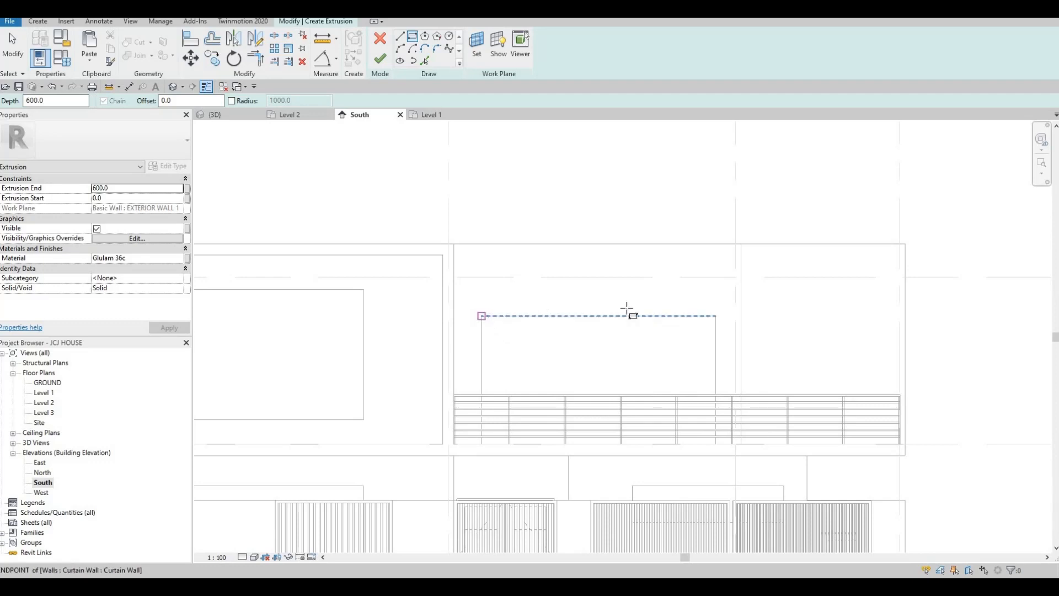
- Sketch the strip's rectangle along the wall and set its top edge dimension to 200
click(482, 316)
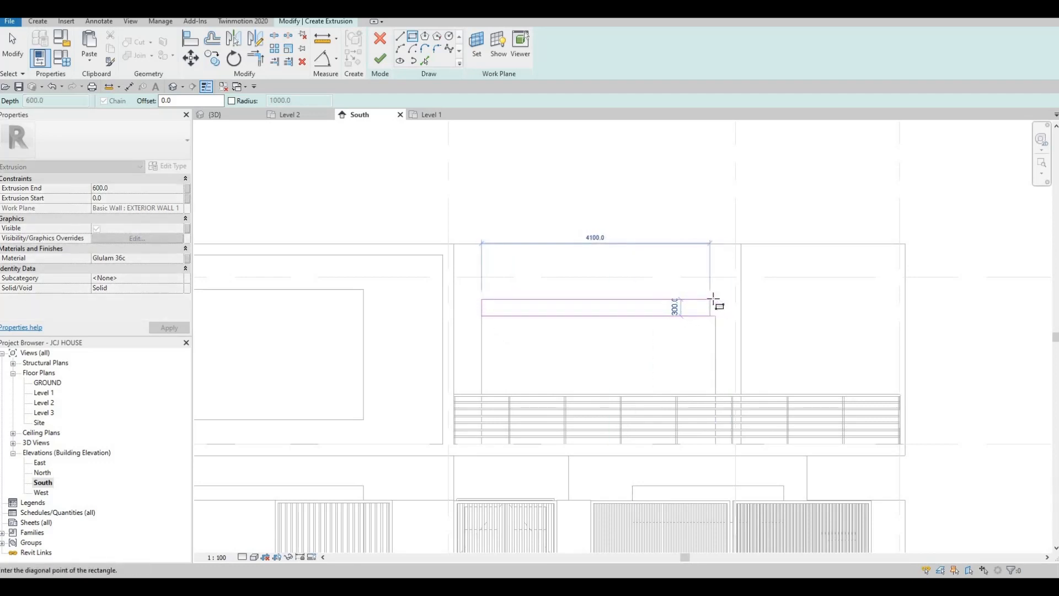
click(670, 303)
key(Escape)
key(Escape)
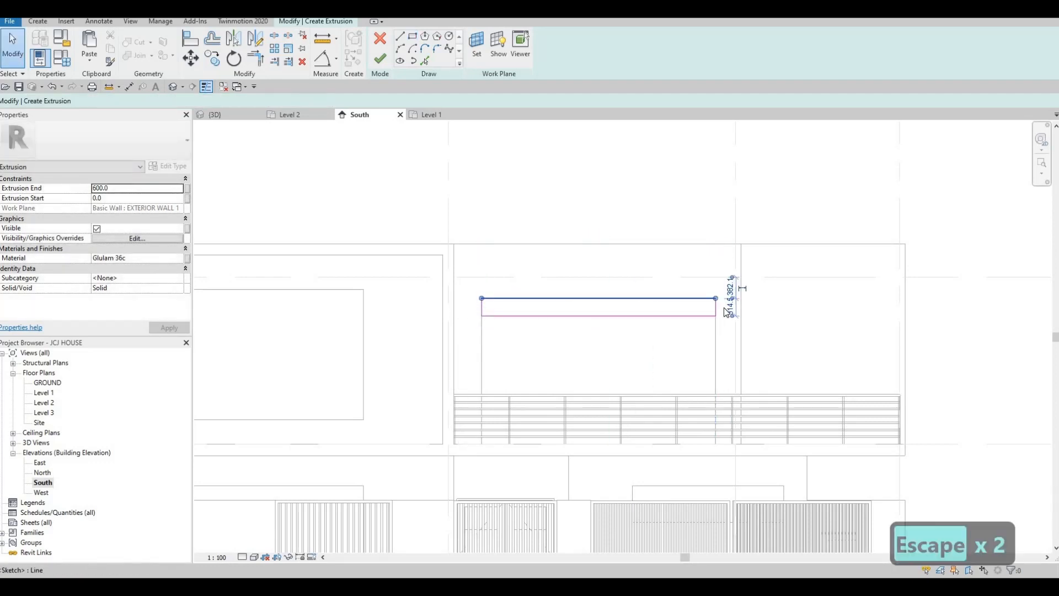
text(200)
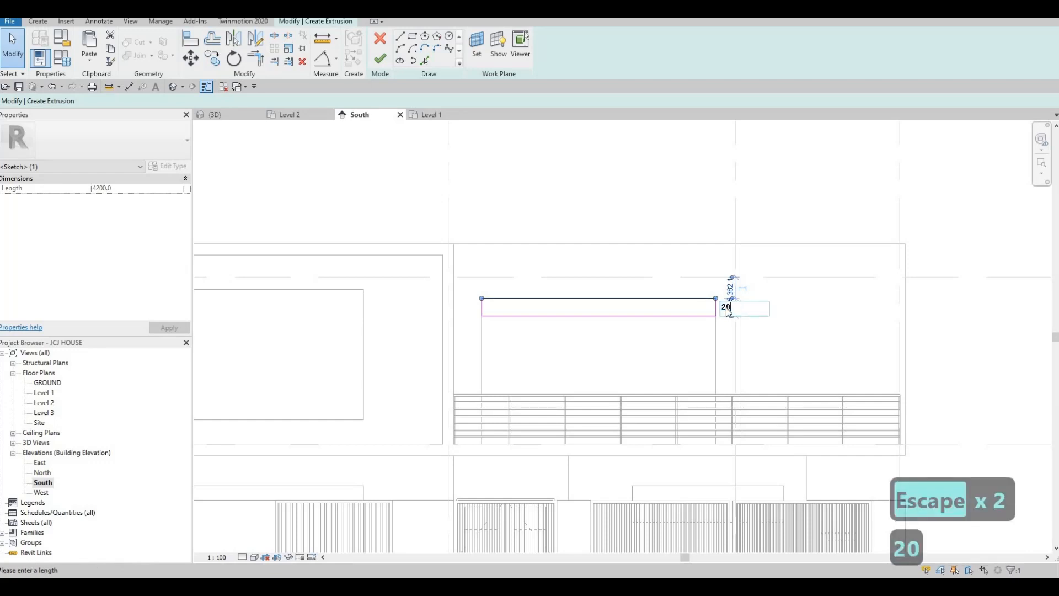
key(Return)
key(Escape)
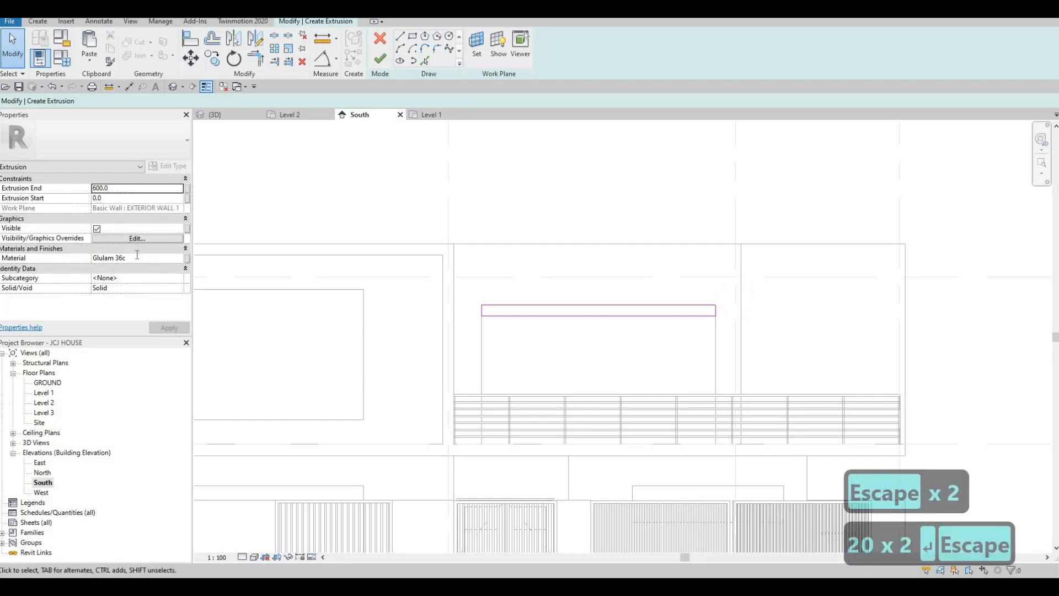
- Set the extrusion material to Metal, Sheet/Flashing and finish the extrusion sketch
click(136, 258)
text(Metal, Sheet/Flashing)
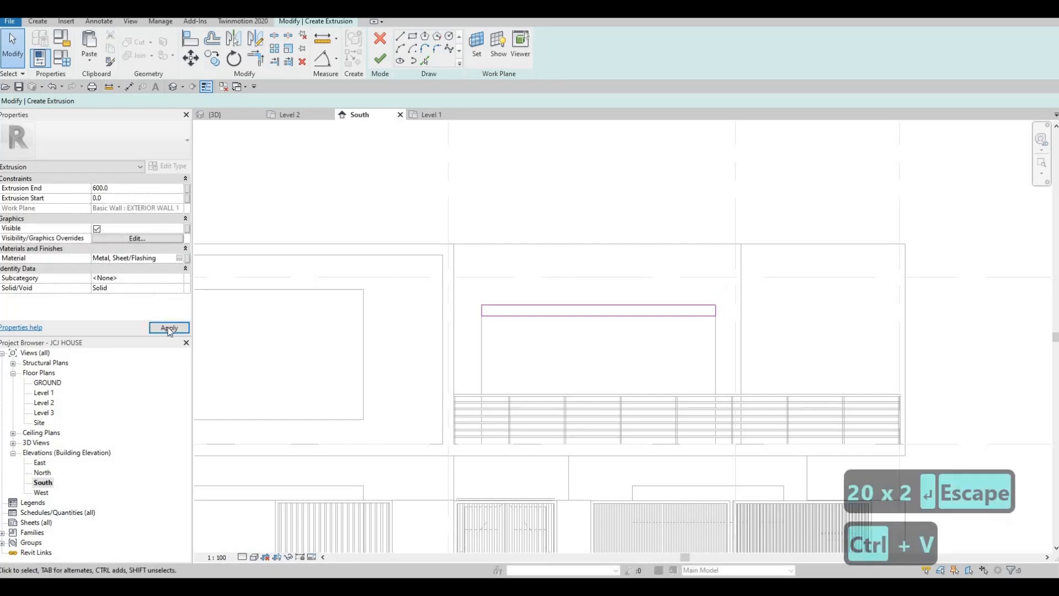
click(381, 61)
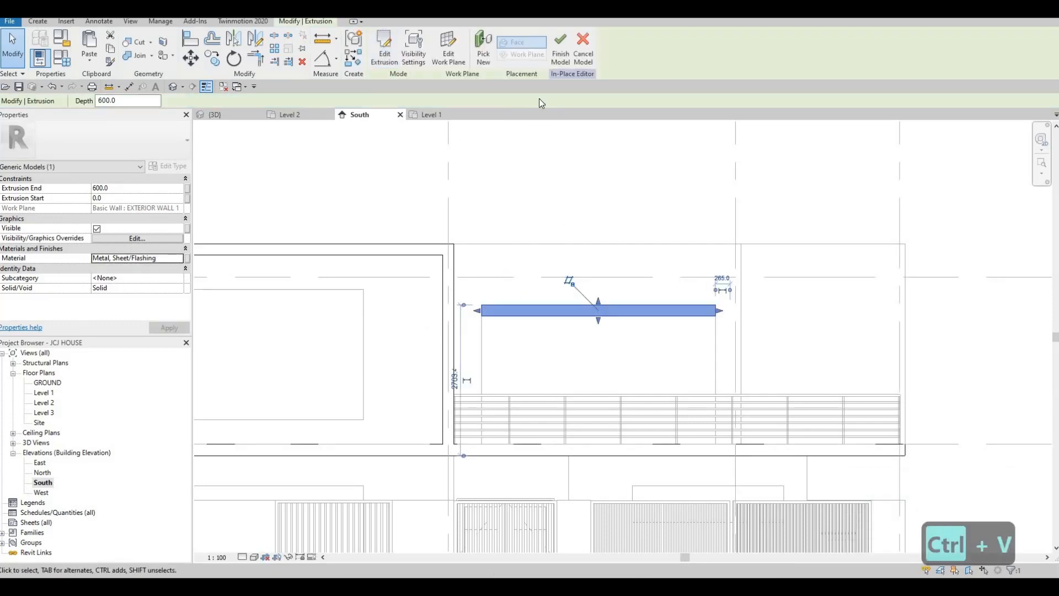
click(132, 180)
click(130, 179)
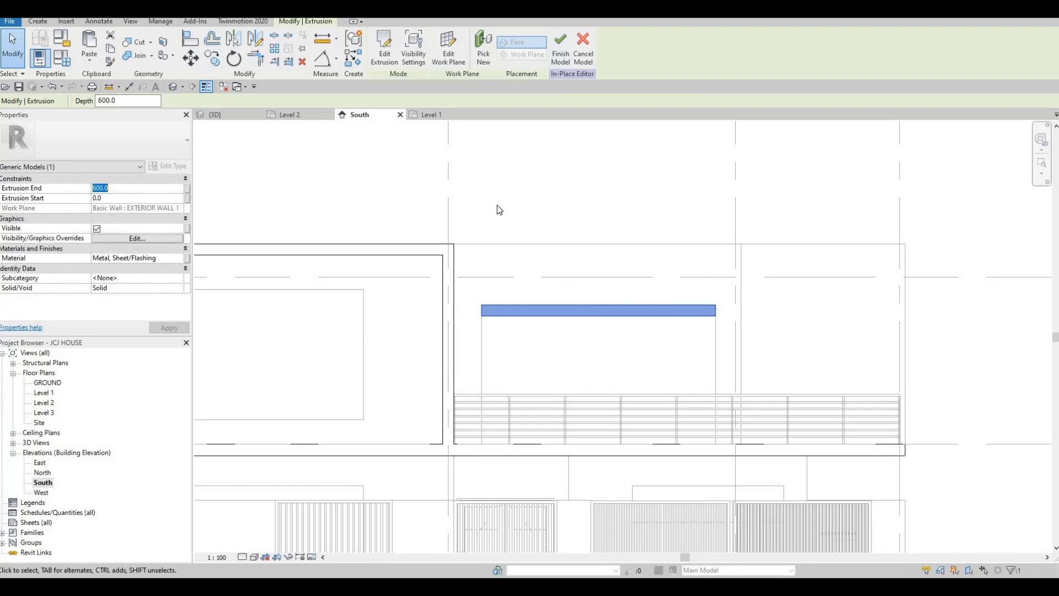
key(Escape)
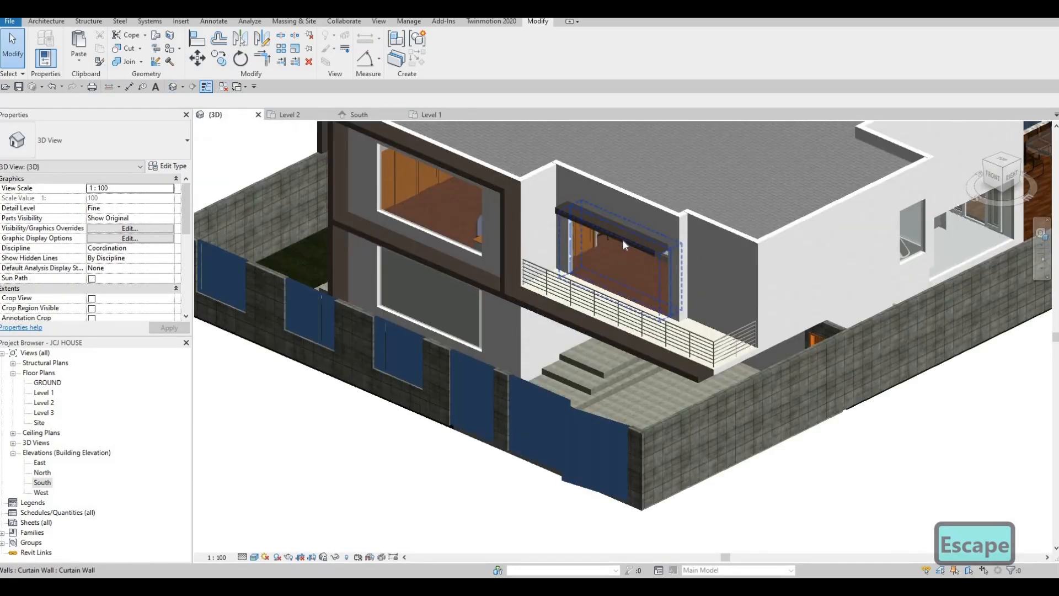
- Orbit the 3D house to check the new metal strip, then start the Paint tool
click(617, 234)
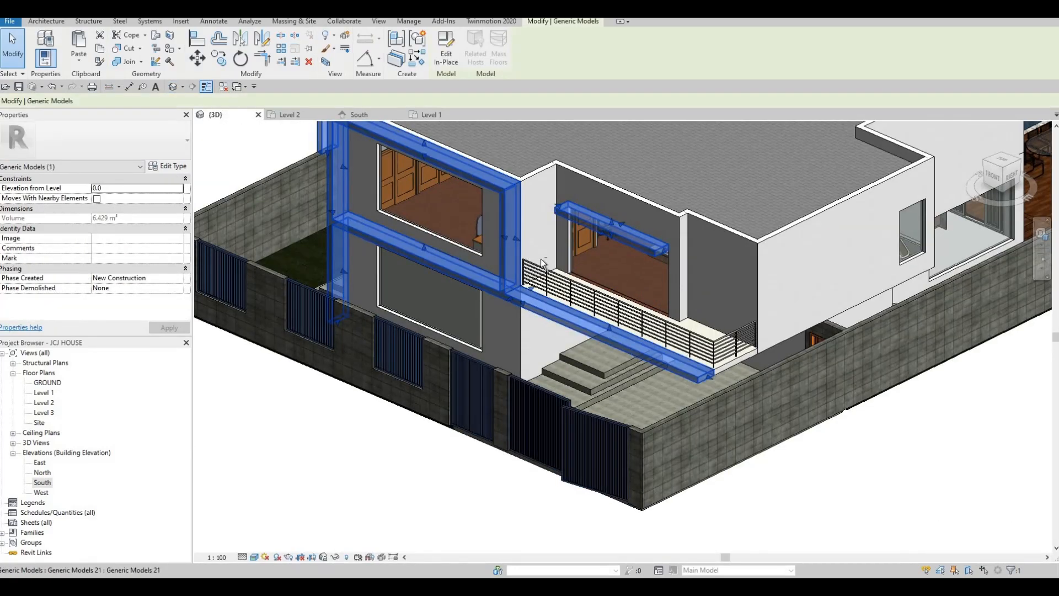
shift+middle_drag(540, 260, 478, 303)
key(Escape)
shift+middle_drag(690, 225, 580, 284)
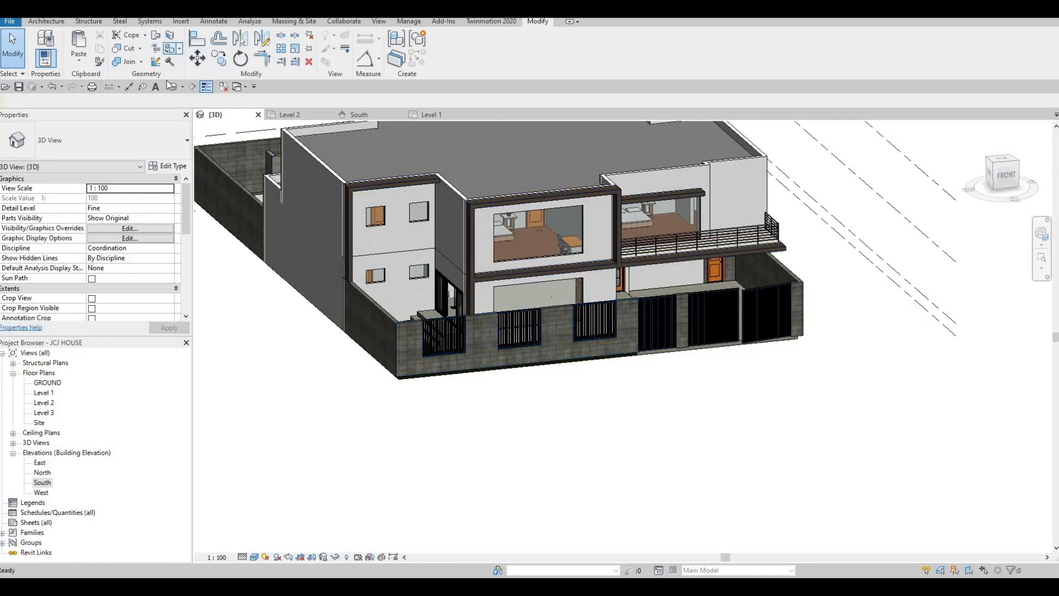
click(171, 49)
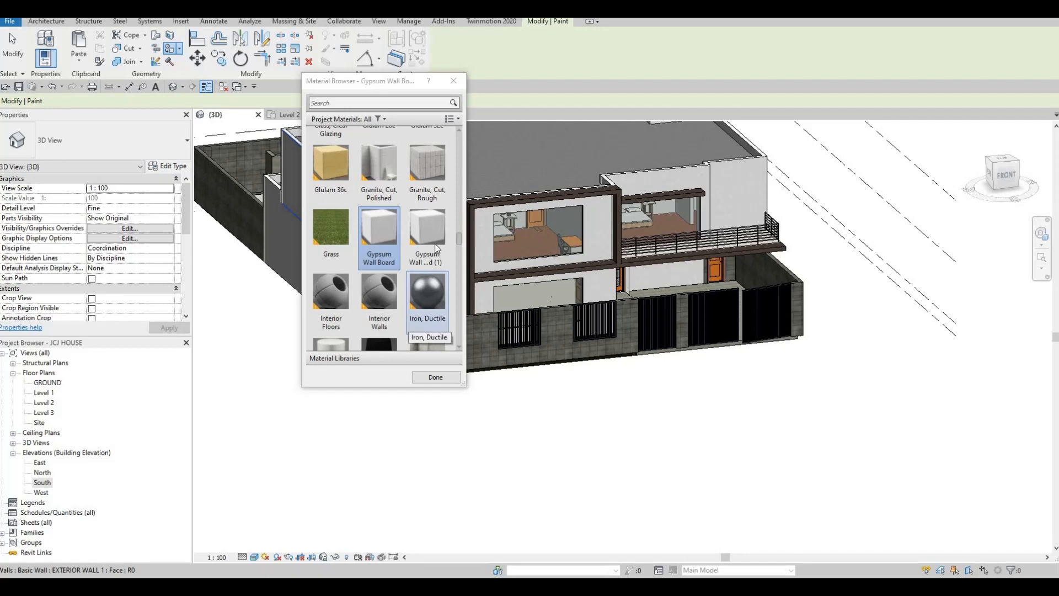
- Pick Iron, Ductile and paint the front upper, lower, narrow side and window wall faces
click(422, 298)
scroll(437, 378, down, 1)
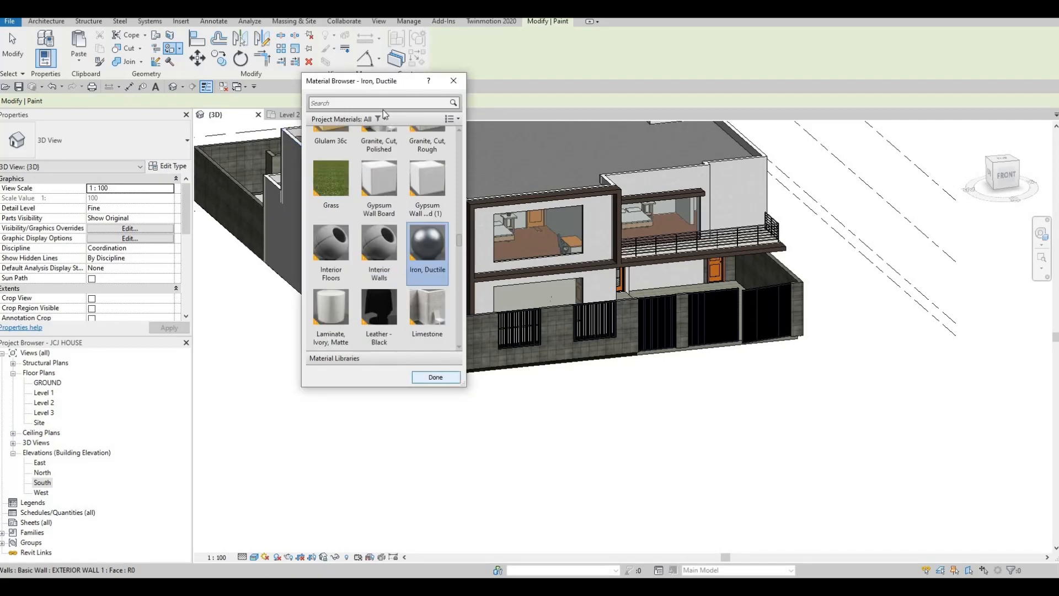
scroll(383, 111, up, 1)
drag(388, 82, 144, 83)
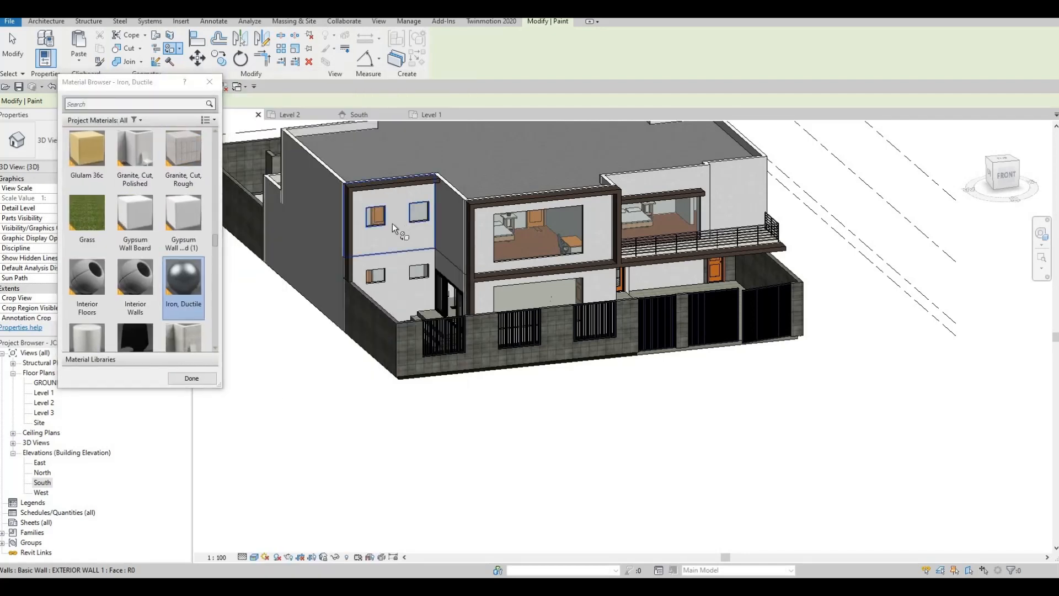
click(399, 282)
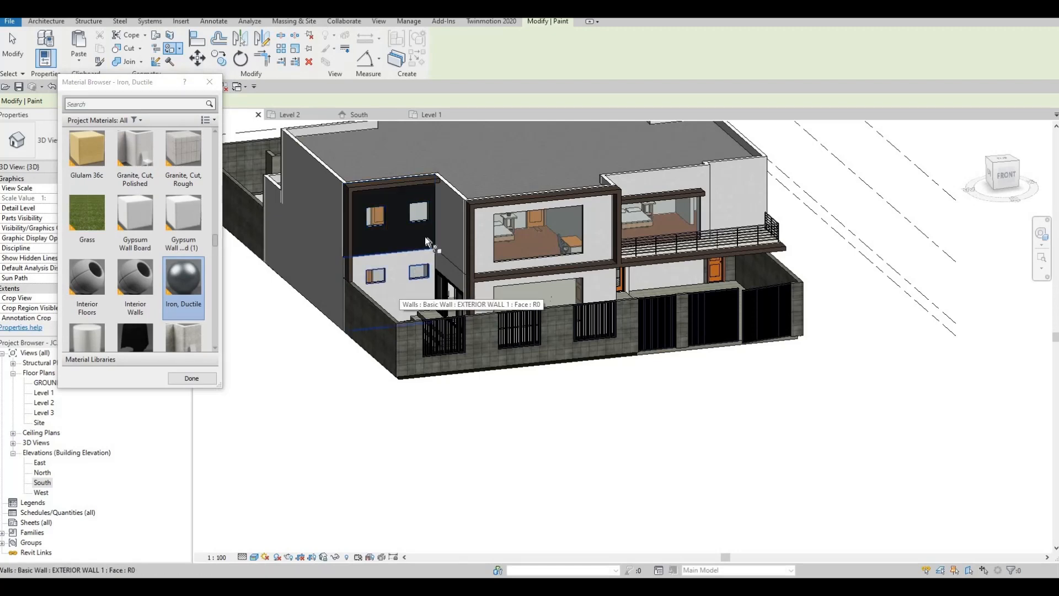
click(399, 283)
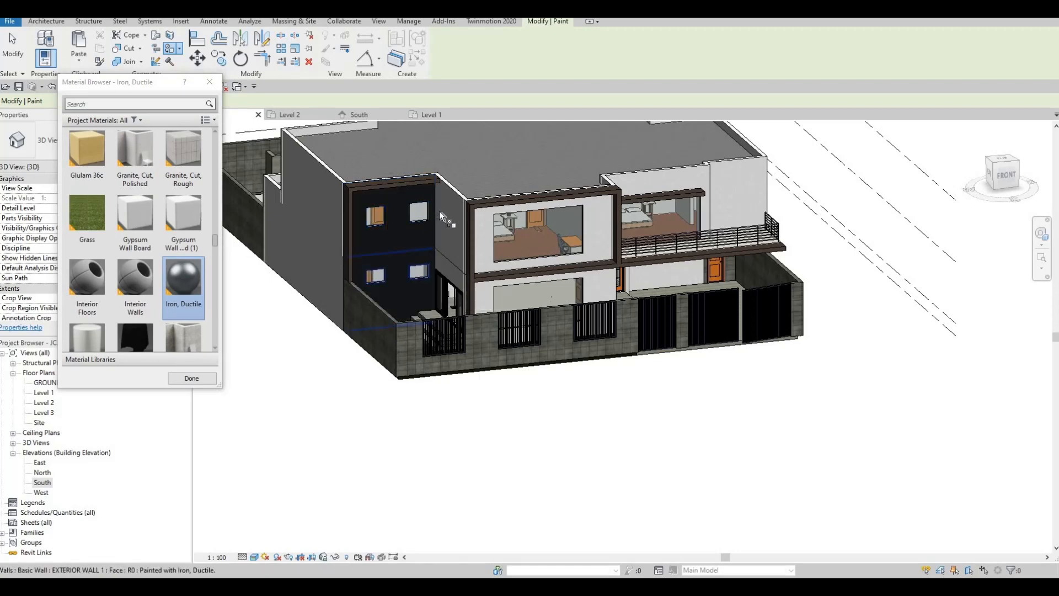
click(446, 270)
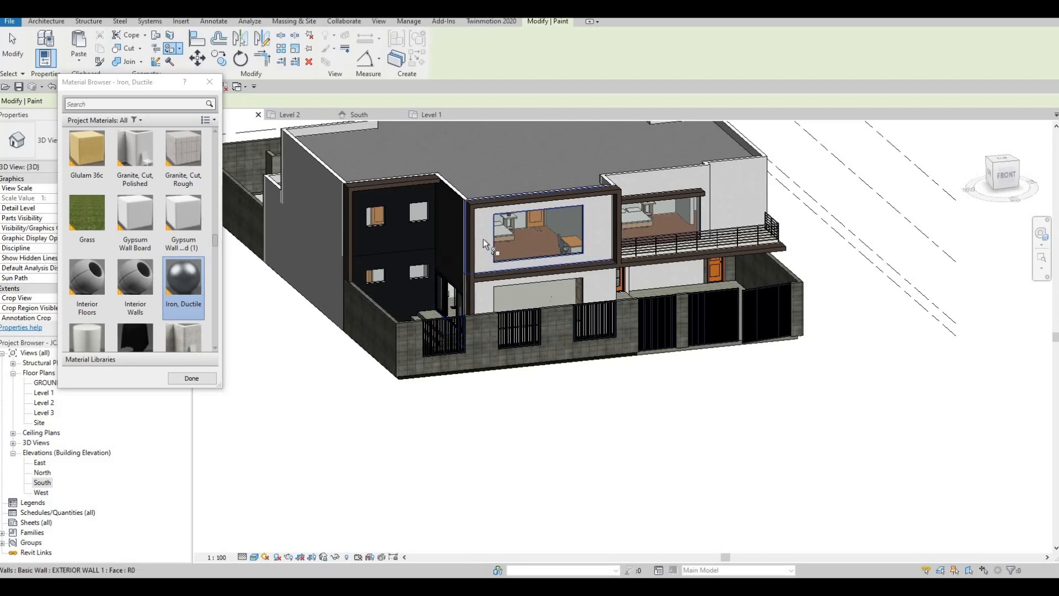
click(481, 284)
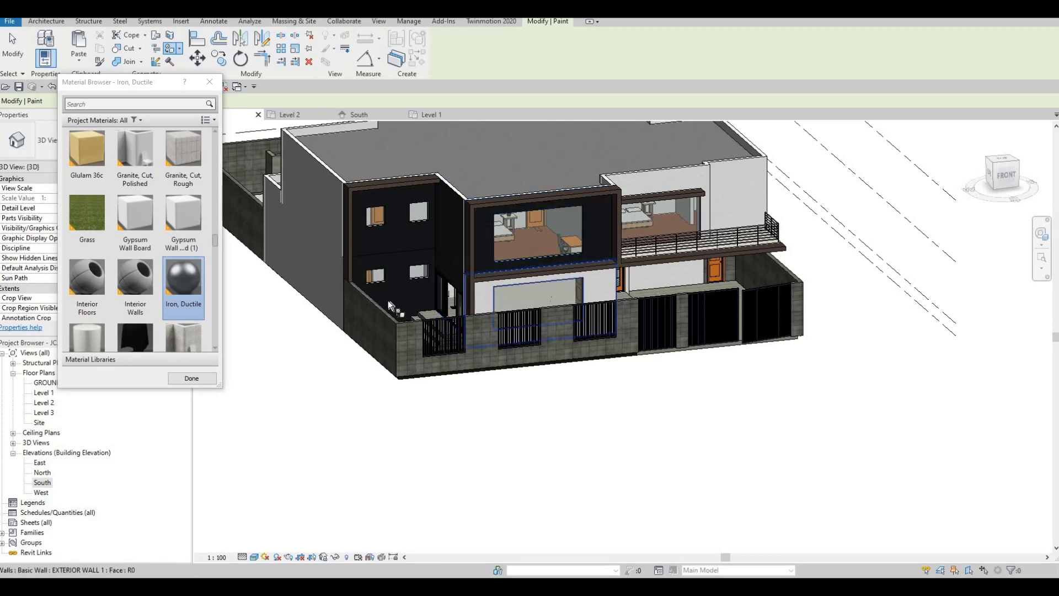
- Paint the grey balcony wall, windowed side wall and rear wall faces Iron, Ductile
scroll(485, 276, up, 3)
shift+middle_drag(487, 270, 476, 229)
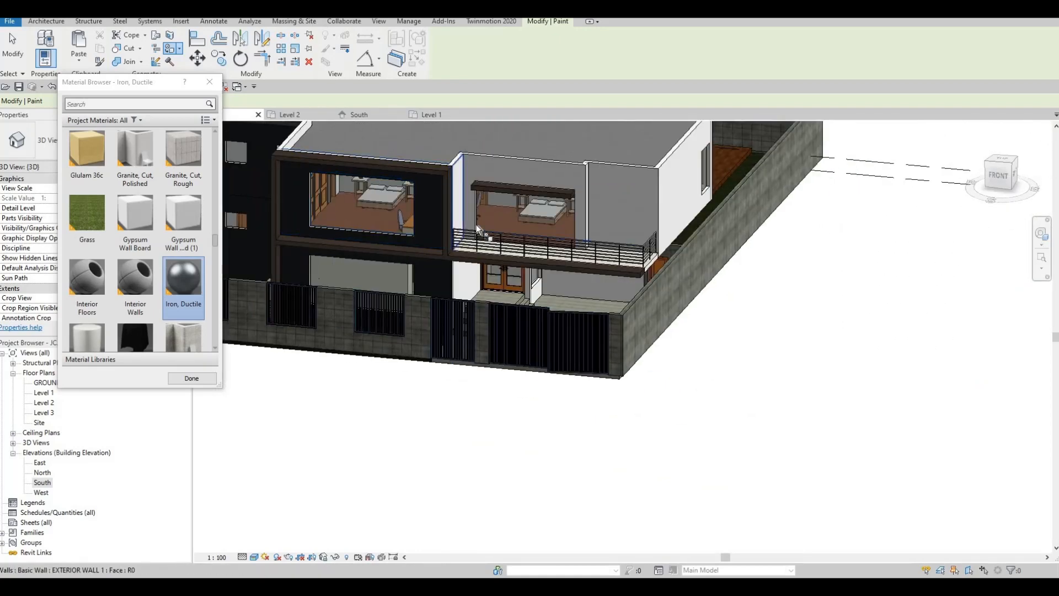
click(634, 210)
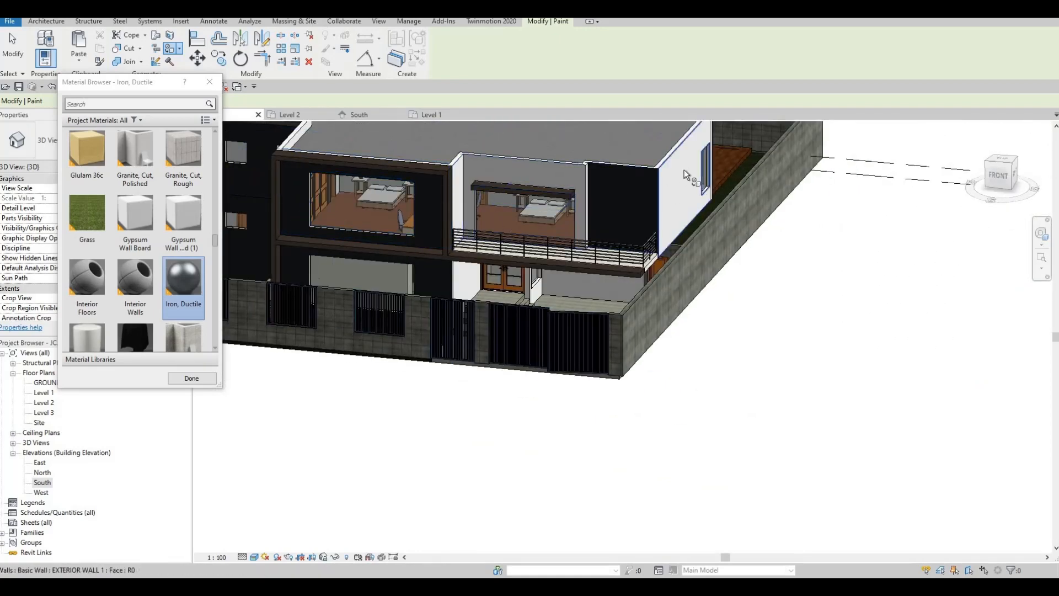
click(685, 174)
mouse_move(685, 174)
shift+middle_down()
mouse_move(648, 196)
mouse_move(693, 217)
mouse_move(466, 240)
shift+middle_up()
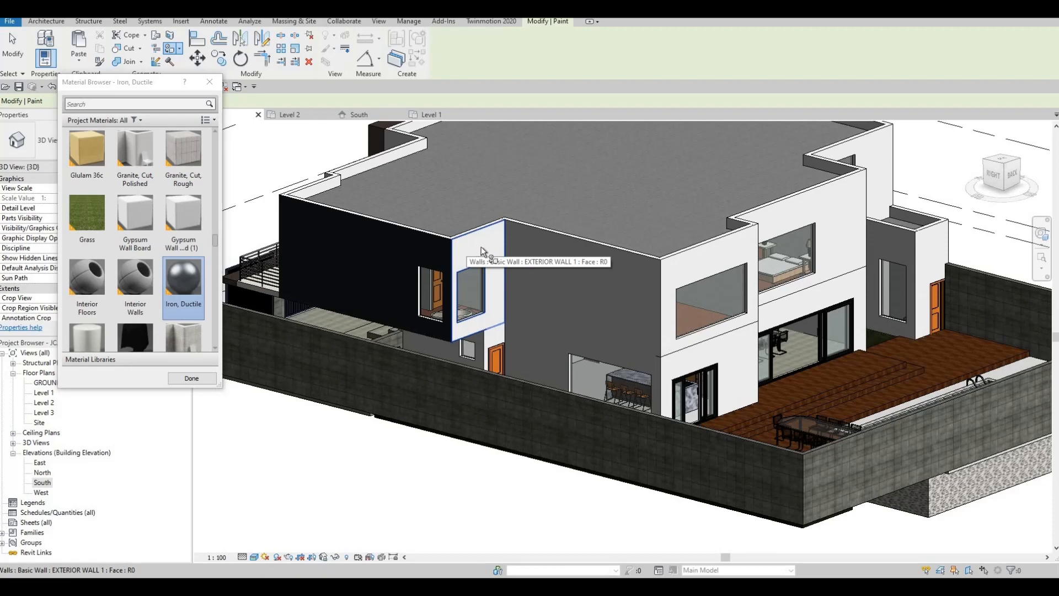
click(466, 240)
mouse_move(495, 254)
shift+middle_down()
mouse_move(683, 251)
mouse_move(578, 179)
mouse_move(543, 185)
shift+middle_up()
scroll(452, 173, up, 4)
scroll(452, 173, down, 4)
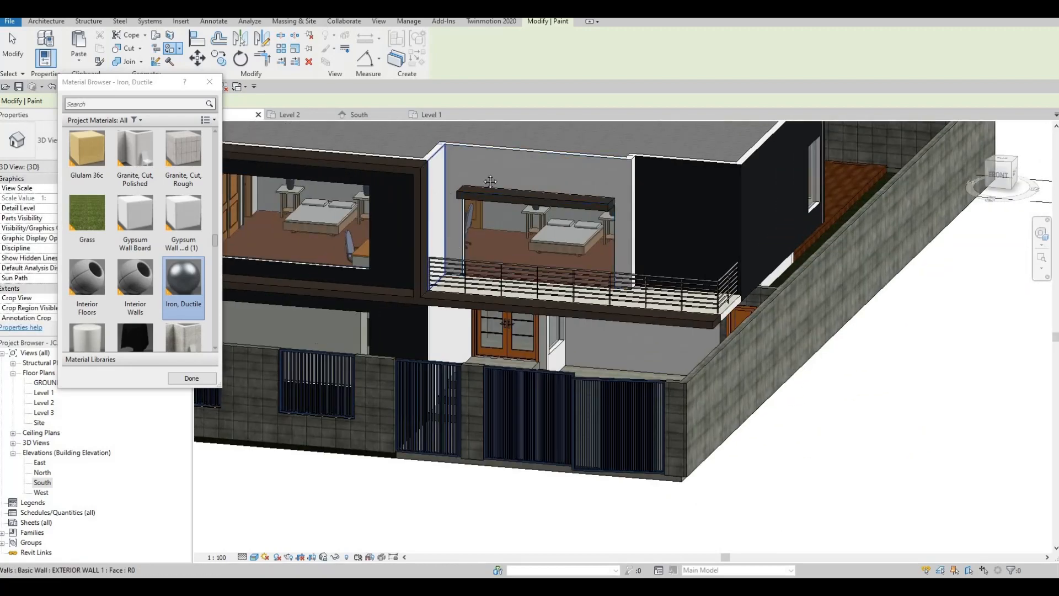
mouse_move(574, 243)
shift+middle_down()
mouse_move(598, 251)
mouse_move(583, 240)
mouse_move(557, 273)
shift+middle_up()
click(584, 238)
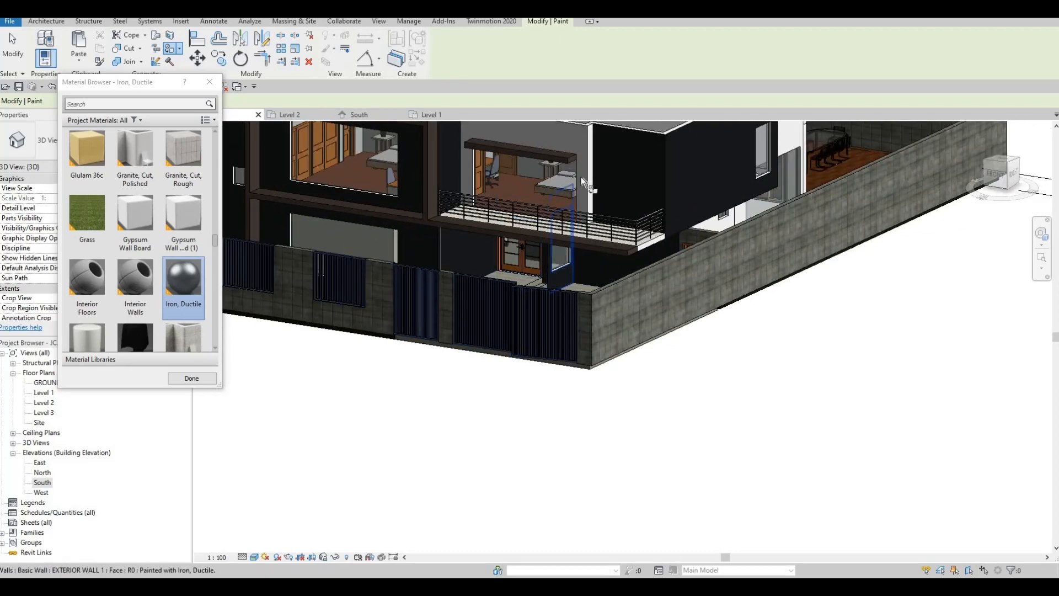
shift+middle_drag(581, 177, 251, 216)
scroll(179, 227, down, 3)
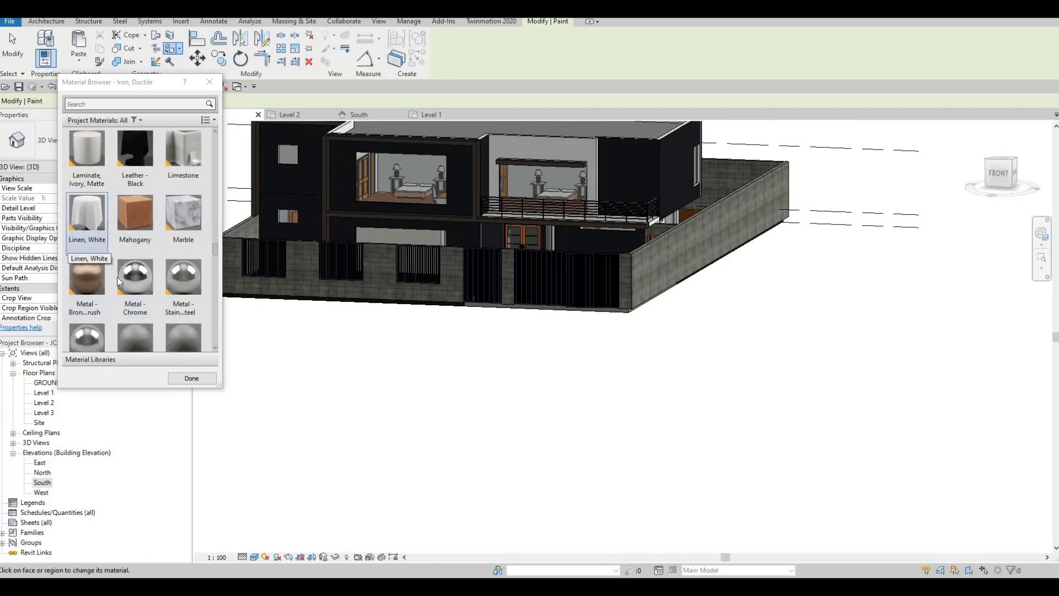
- Pick Metal - Bronze and paint the upper wall face and white pillar face with it
scroll(115, 273, down, 3)
scroll(105, 262, up, 3)
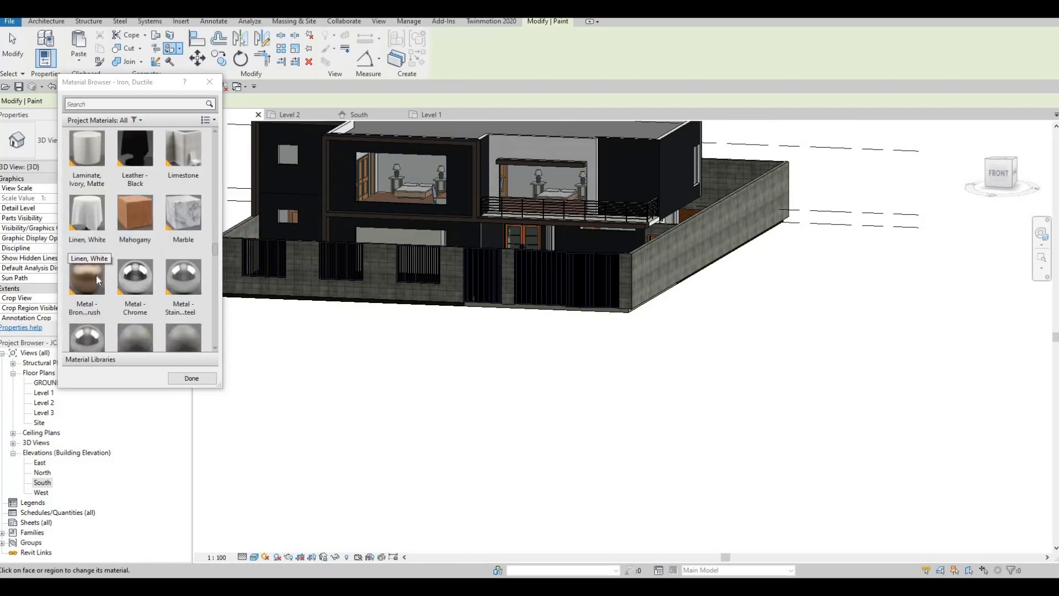
click(96, 276)
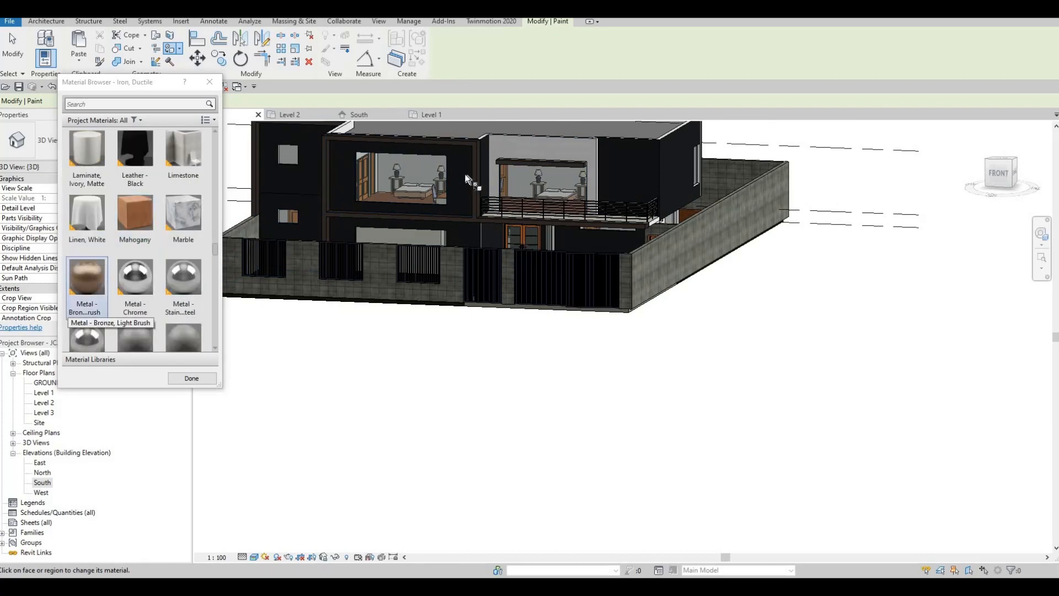
click(538, 149)
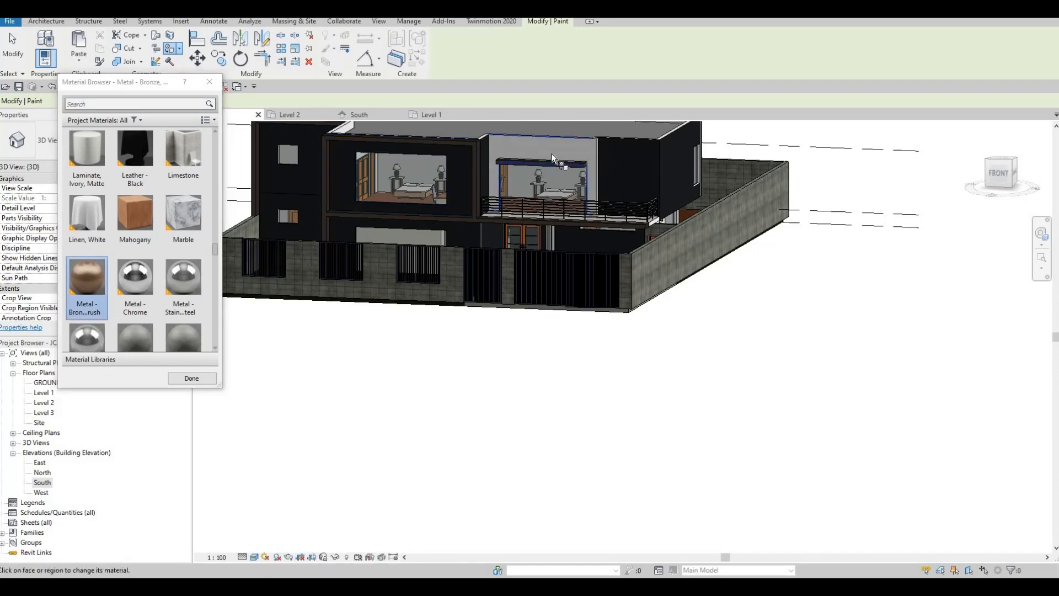
mouse_move(553, 220)
shift+middle_down()
mouse_move(585, 172)
mouse_move(480, 212)
mouse_move(376, 211)
shift+middle_up()
scroll(474, 218, up, 3)
scroll(376, 211, up, 1)
scroll(171, 198, up, 6)
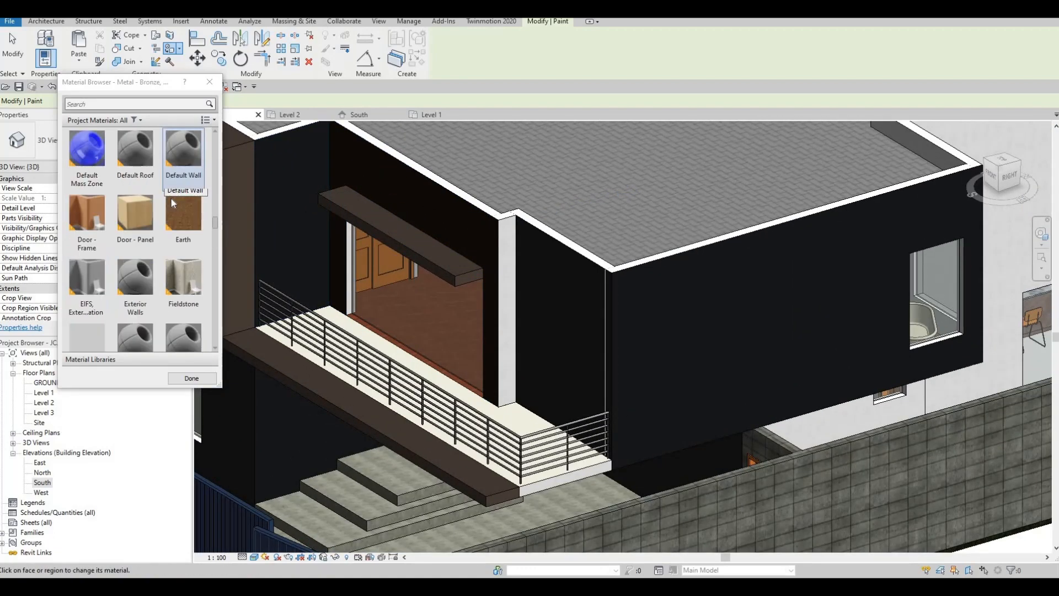
scroll(180, 222, up, 2)
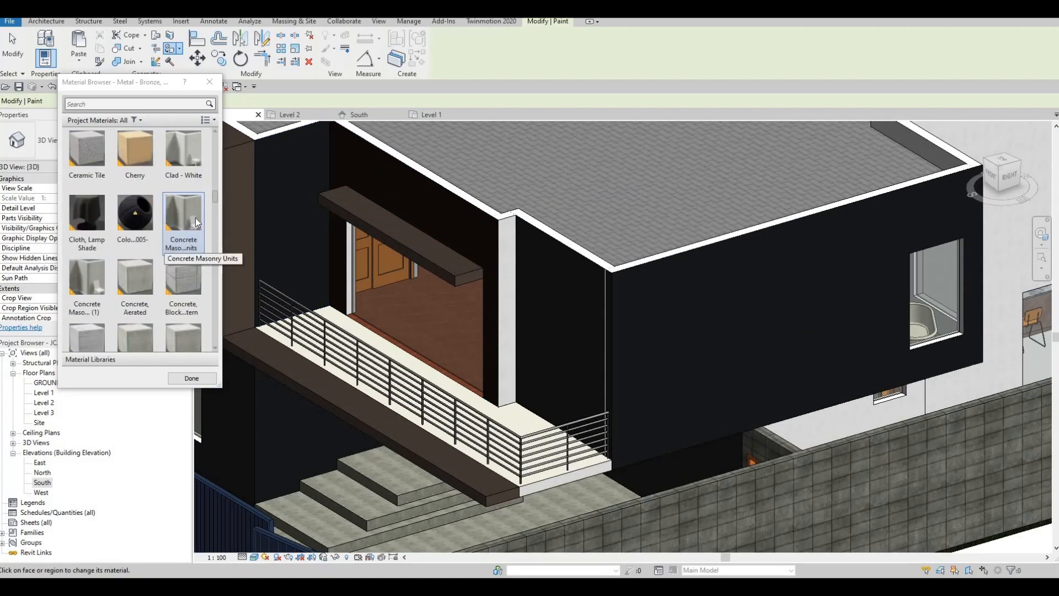
scroll(199, 220, down, 3)
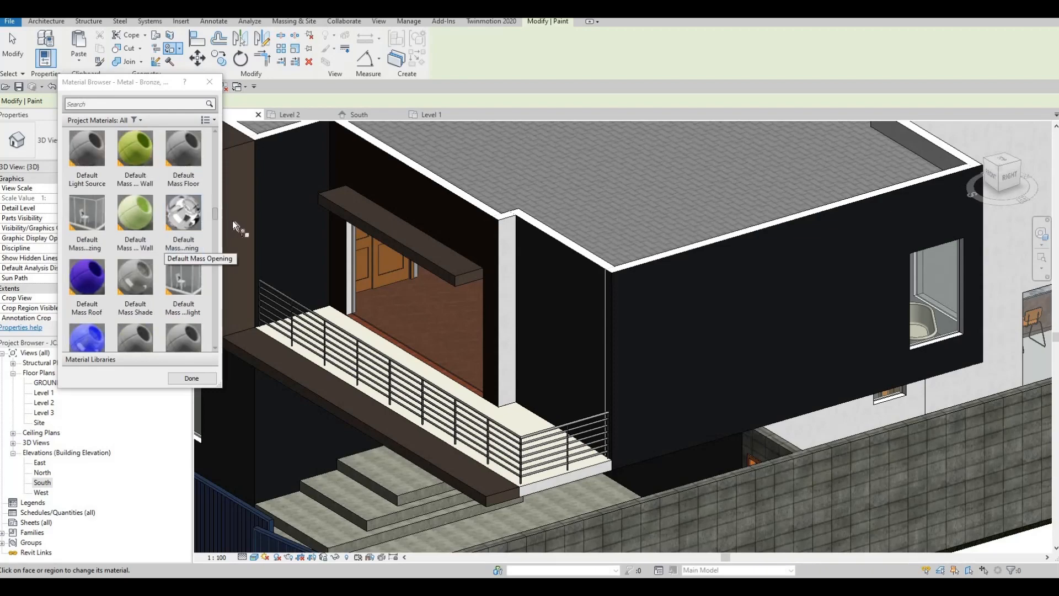
scroll(238, 221, down, 1)
click(469, 237)
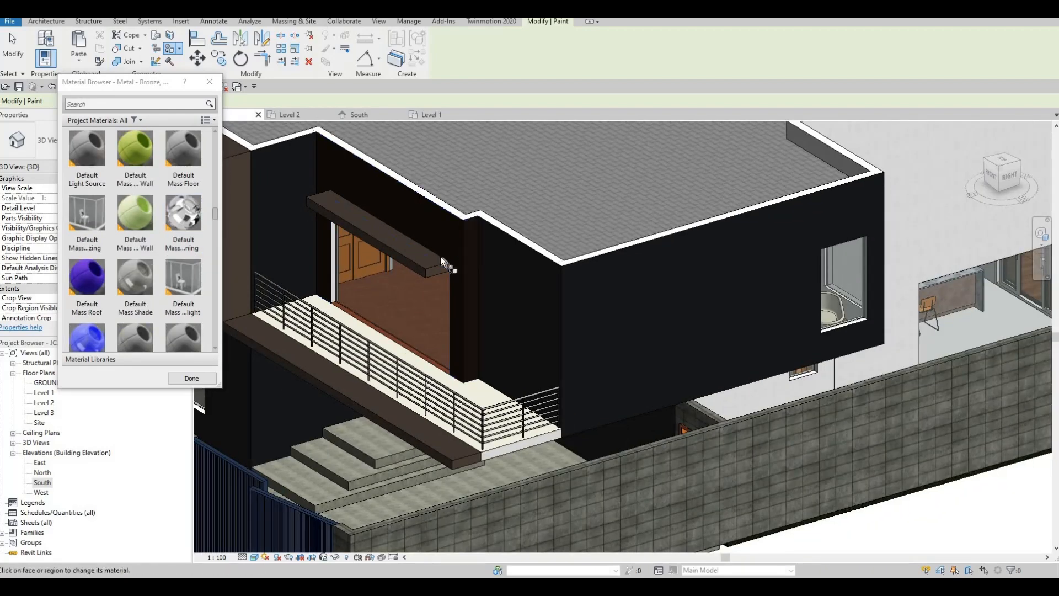
mouse_move(440, 256)
shift+middle_down()
mouse_move(534, 194)
mouse_move(540, 234)
mouse_move(558, 239)
mouse_move(451, 252)
mouse_move(484, 250)
mouse_move(231, 253)
mouse_move(393, 248)
shift+middle_up()
middle_drag(205, 216, 407, 199)
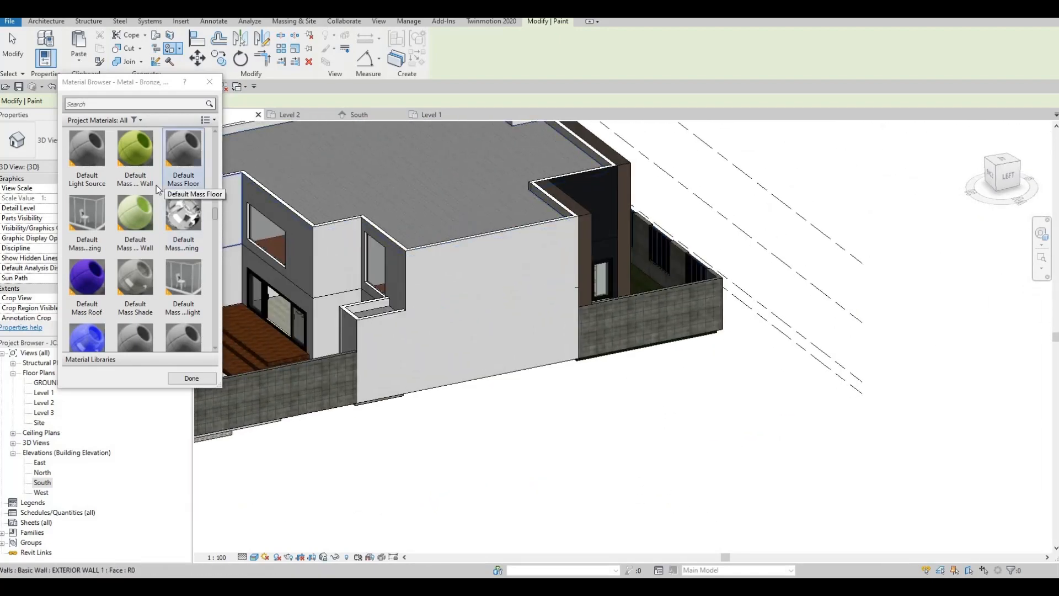
scroll(166, 179, up, 3)
scroll(166, 232, down, 6)
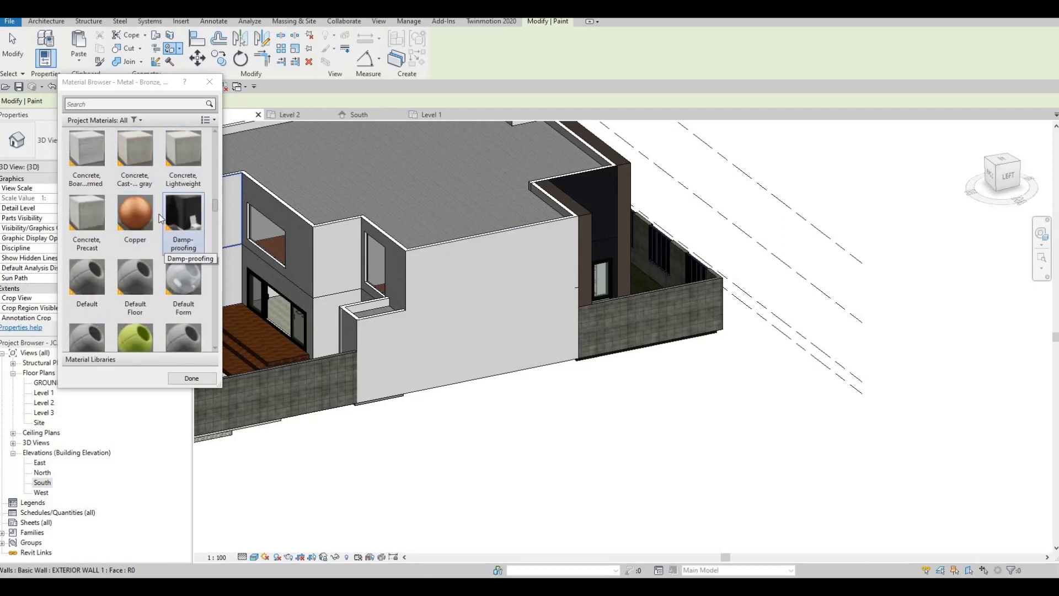
scroll(138, 266, down, 5)
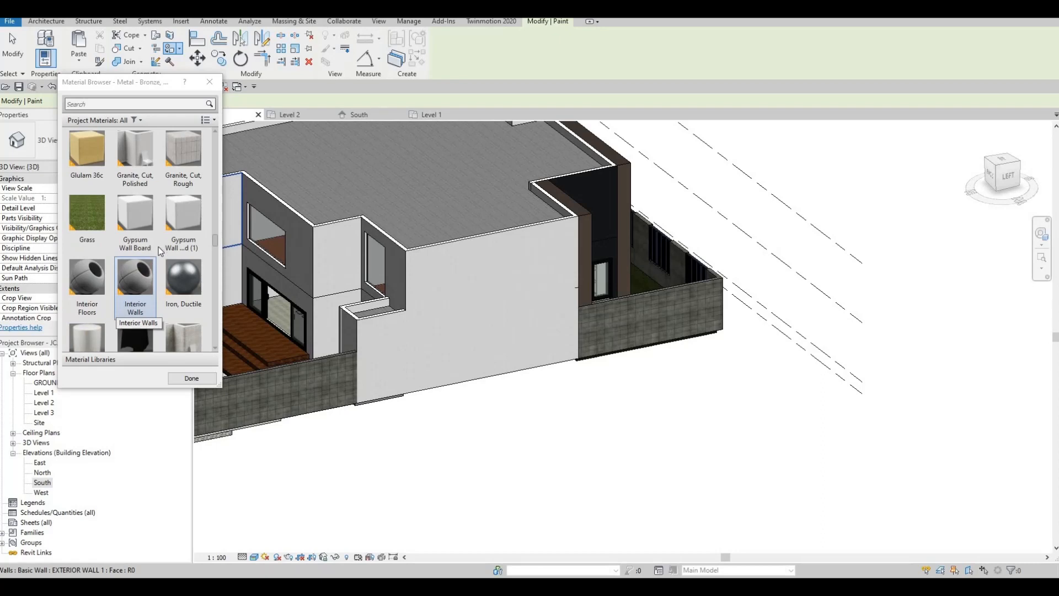
scroll(159, 251, down, 3)
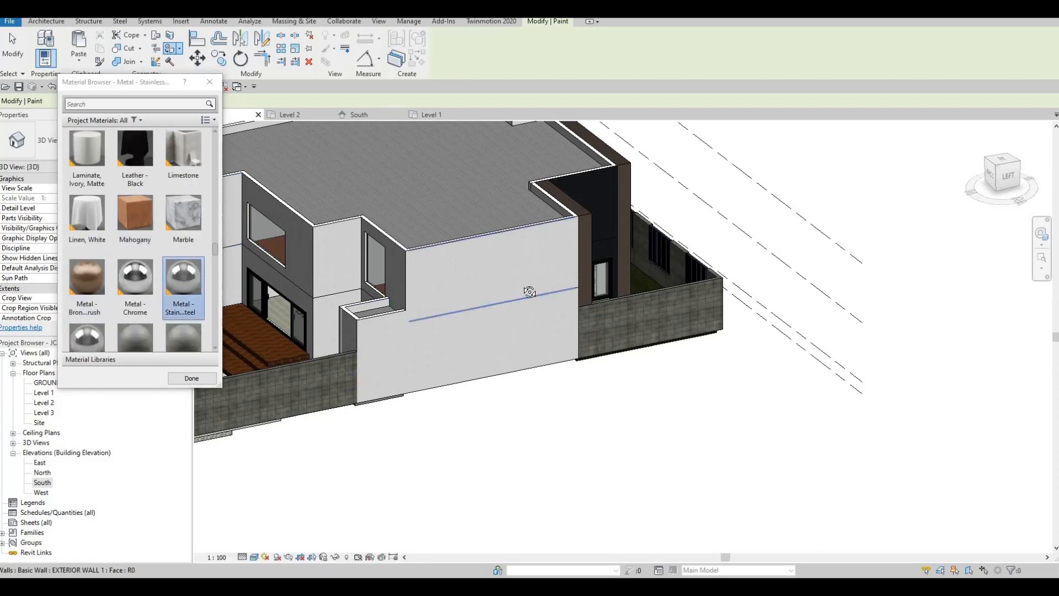
- Paint the back white wall faces and the wall beside the door with Metal - Stainless Steel Polished
mouse_move(532, 289)
shift+middle_down()
mouse_move(541, 271)
mouse_move(502, 260)
mouse_move(614, 250)
shift+middle_up()
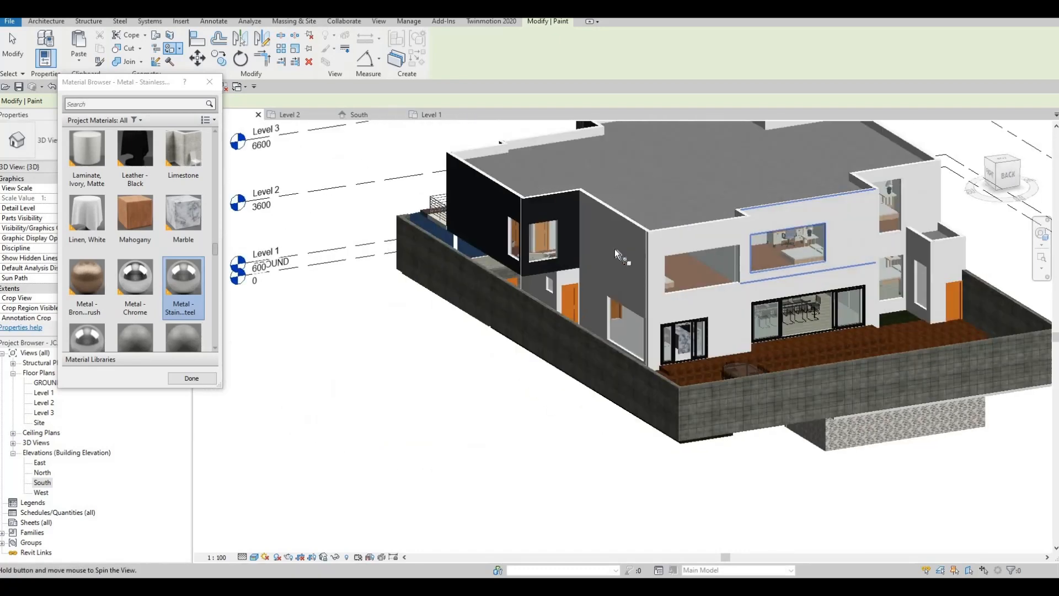
click(600, 304)
click(655, 310)
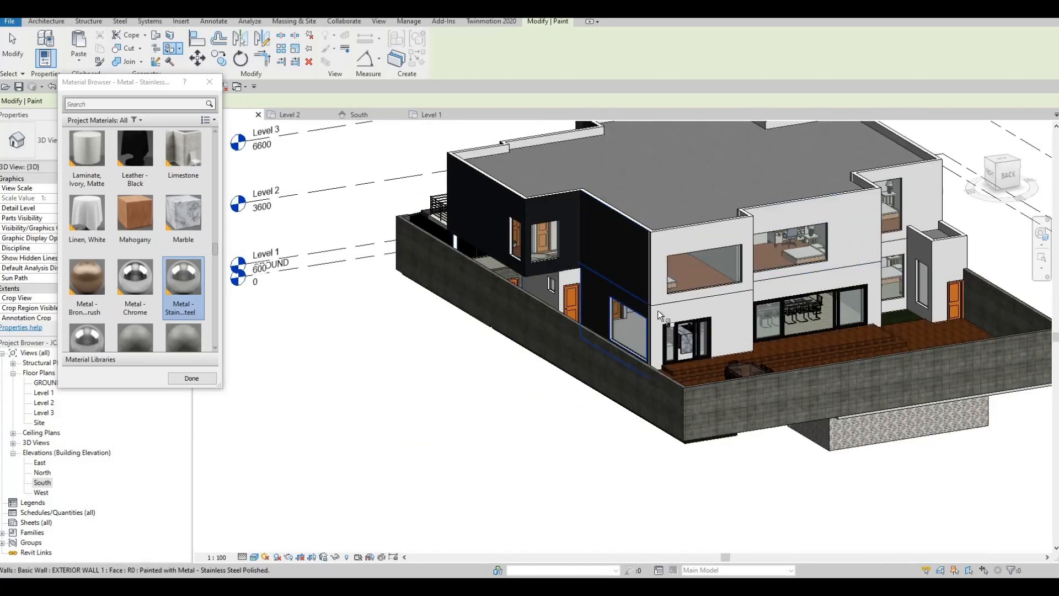
click(662, 317)
click(664, 283)
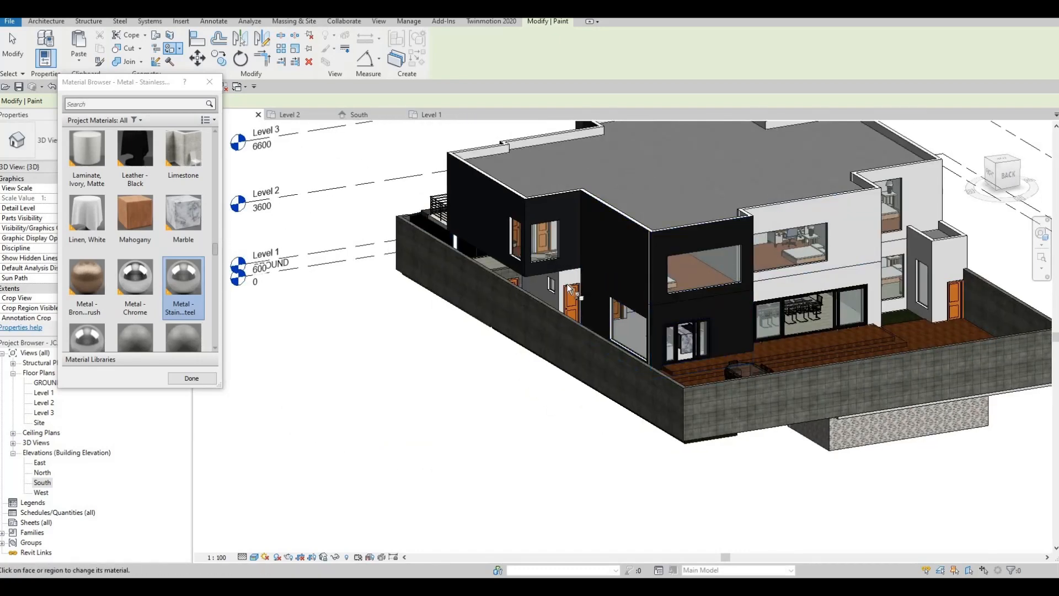
mouse_move(712, 312)
shift+middle_down()
mouse_move(735, 324)
mouse_move(769, 304)
mouse_move(719, 307)
mouse_move(730, 302)
shift+middle_up()
scroll(726, 299, up, 5)
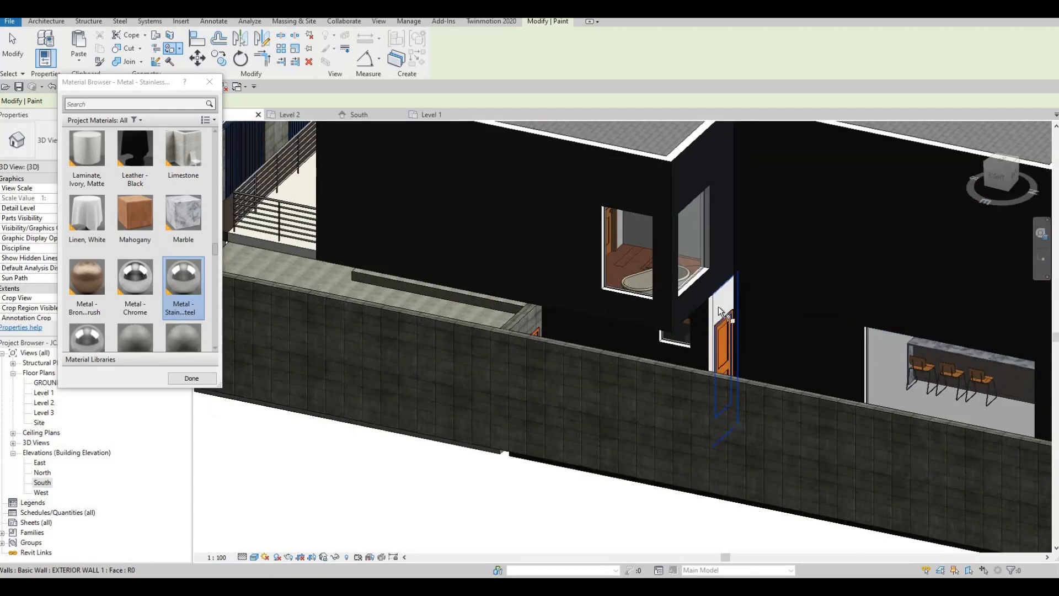
click(718, 306)
scroll(635, 276, down, 5)
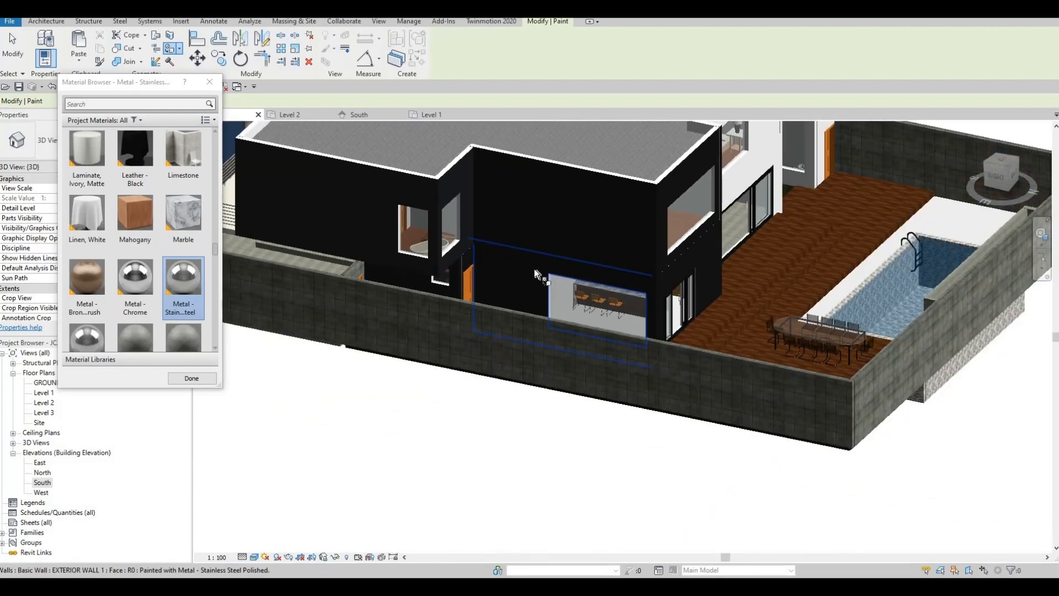
- Paint the white upper back wall, narrow wall returns and grey windowed walls in stainless steel
shift+middle_drag(534, 269, 584, 266)
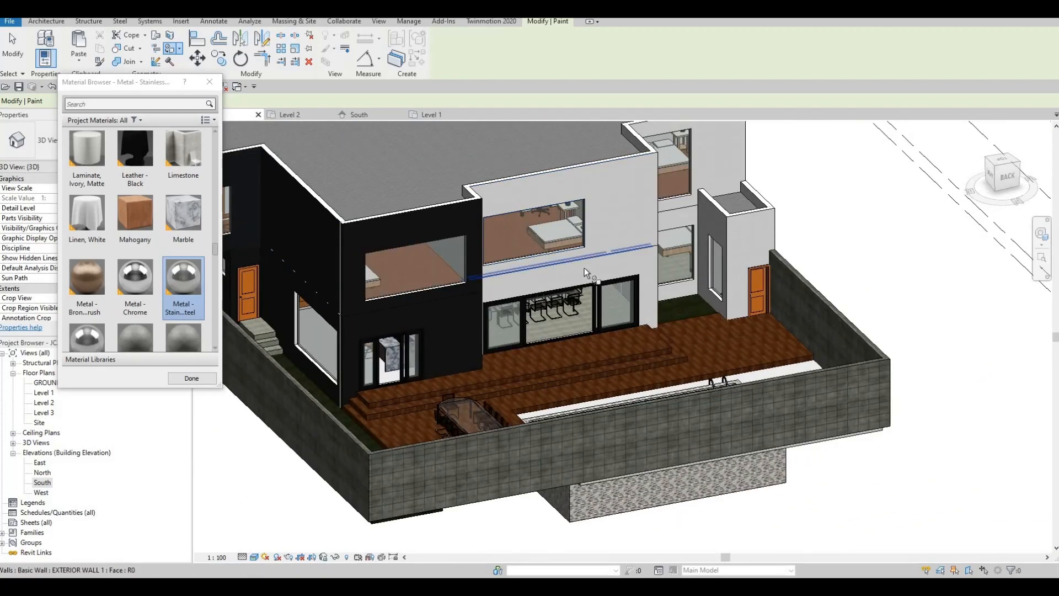
click(617, 239)
shift+middle_drag(459, 224, 447, 219)
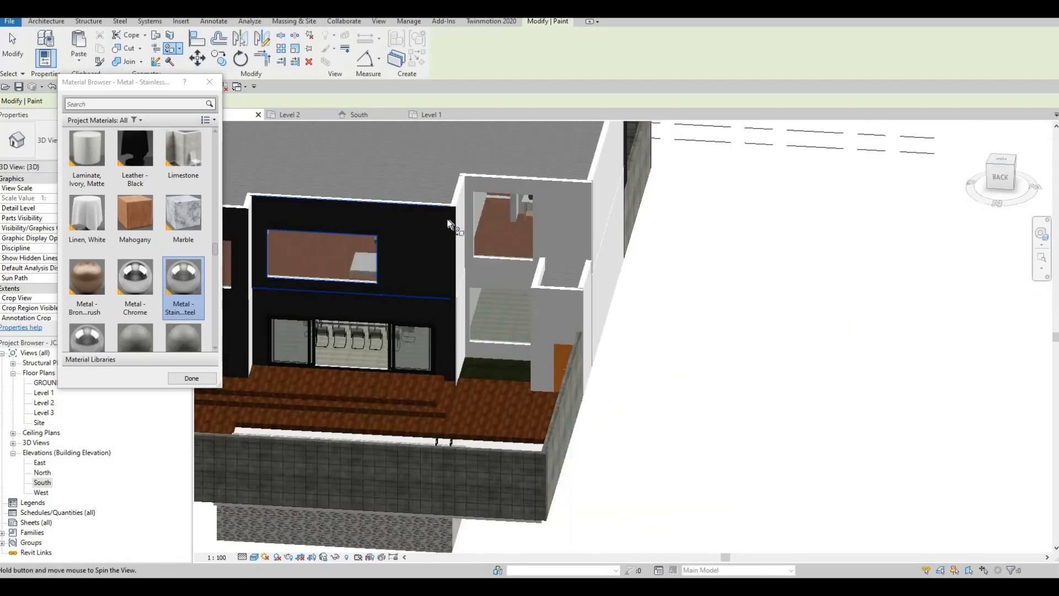
click(448, 248)
click(448, 300)
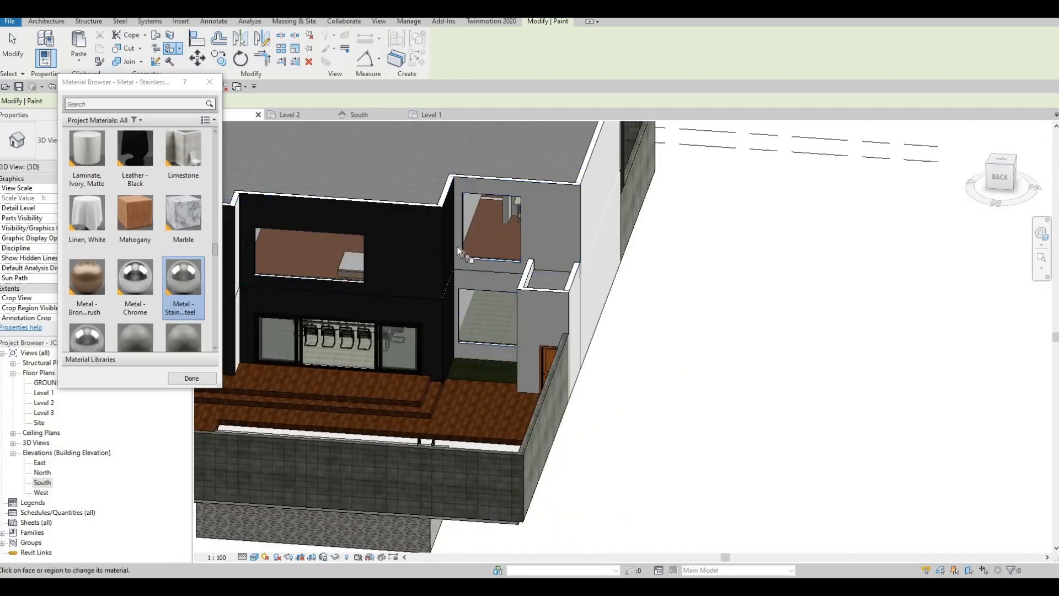
click(536, 231)
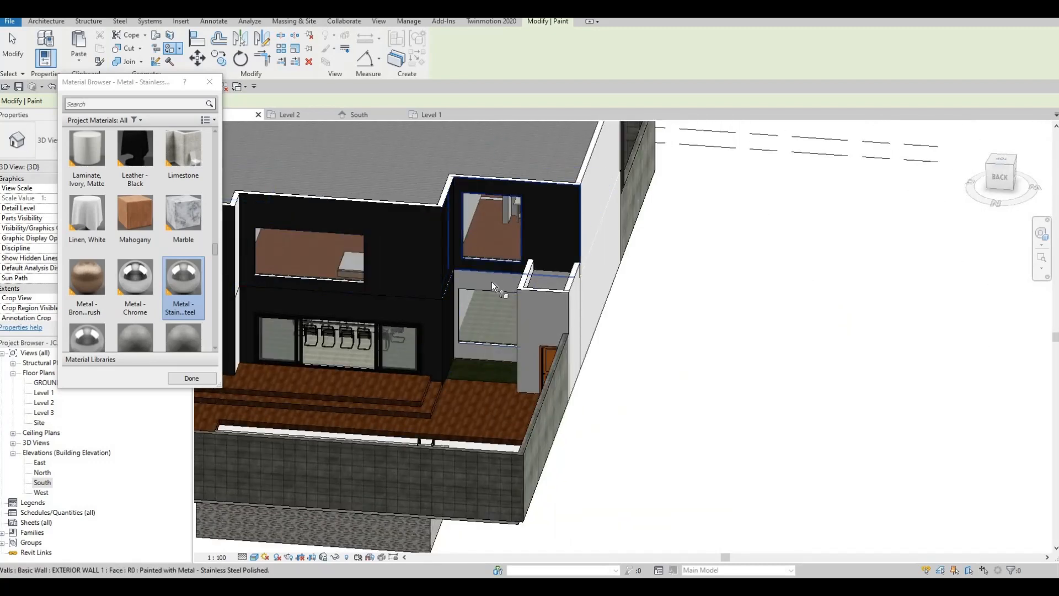
click(528, 305)
click(541, 320)
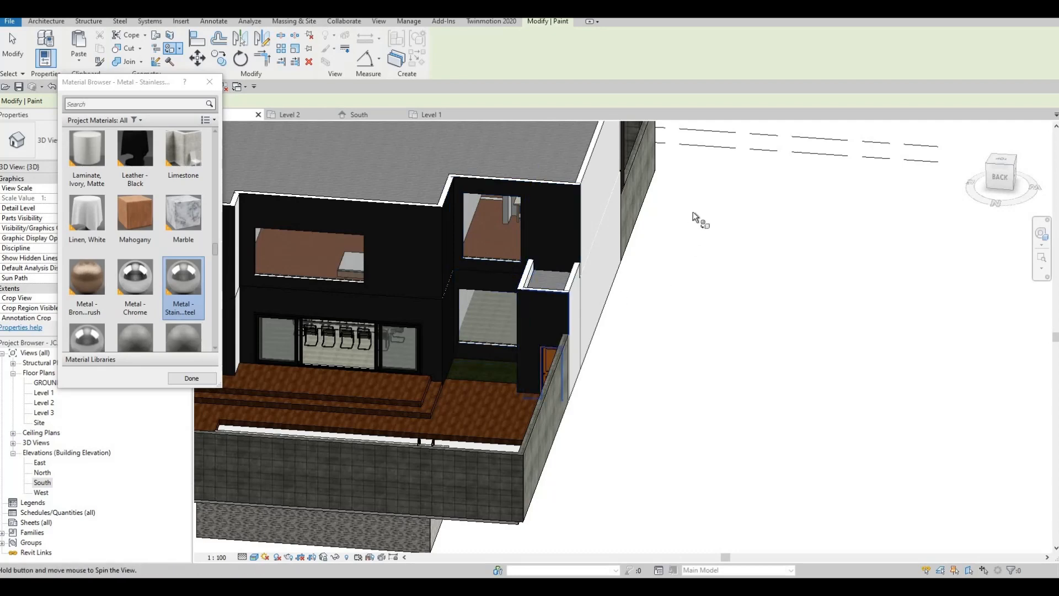
- Paint the right-side wall and the left-back upper and lower wall faces in stainless steel
shift+middle_drag(693, 211, 730, 180)
click(729, 190)
mouse_move(528, 243)
shift+middle_down()
mouse_move(402, 306)
mouse_move(409, 313)
shift+middle_up()
click(458, 253)
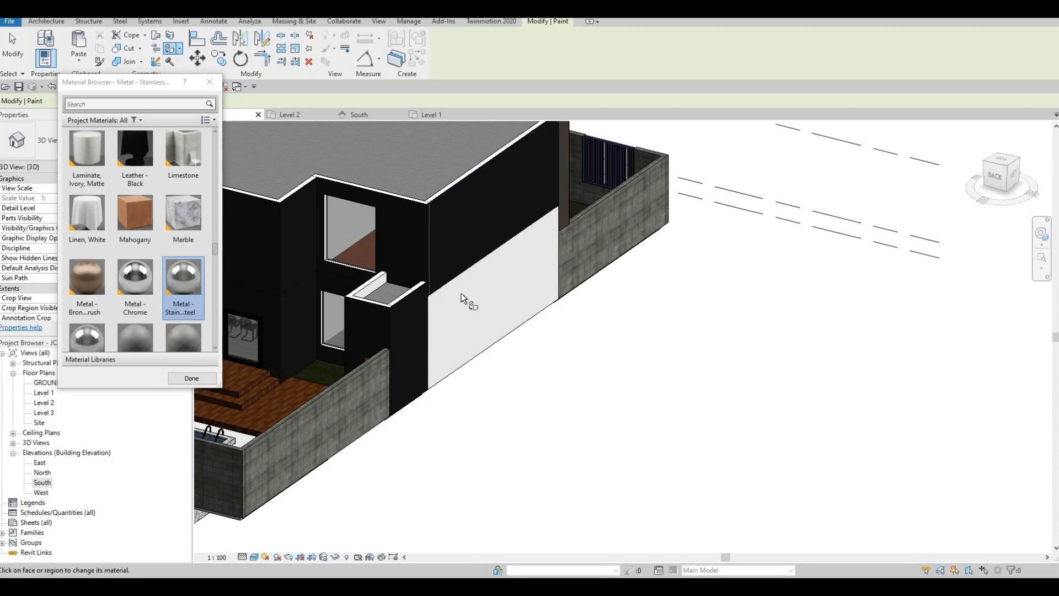
click(463, 295)
shift+middle_drag(298, 249, 605, 362)
scroll(605, 365, up, 5)
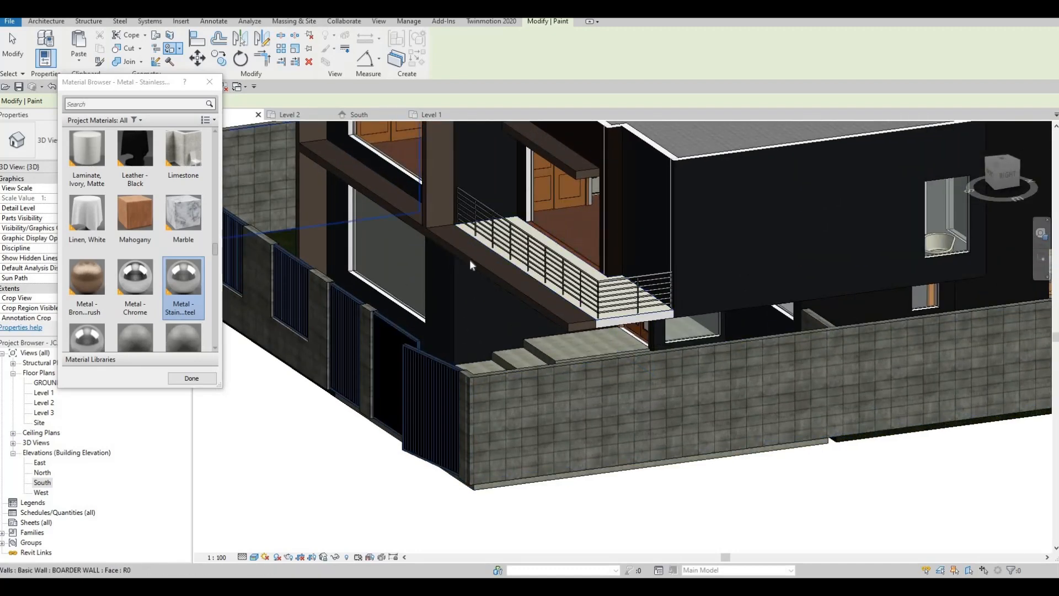
- Restart painting with the PT alias and select Copper as the paint material
key(Escape)
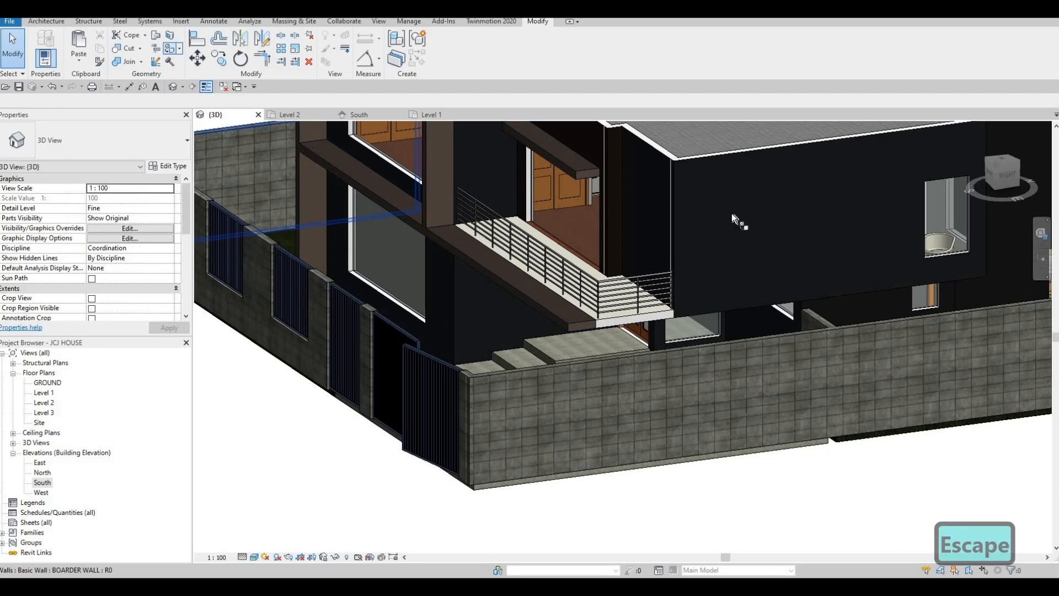
key(p)
key(t)
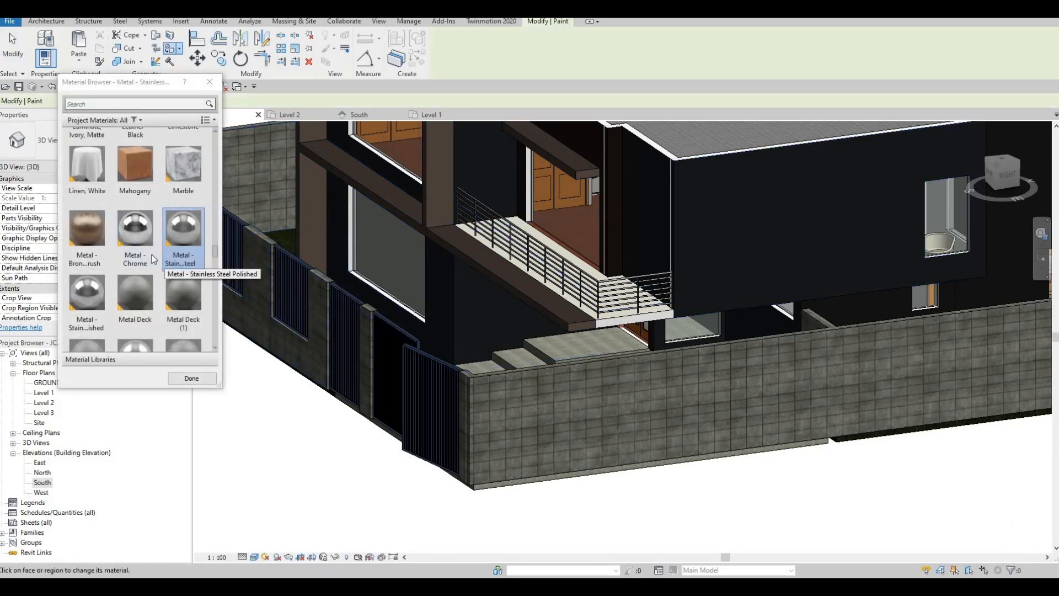
scroll(151, 254, down, 5)
scroll(150, 256, down, 5)
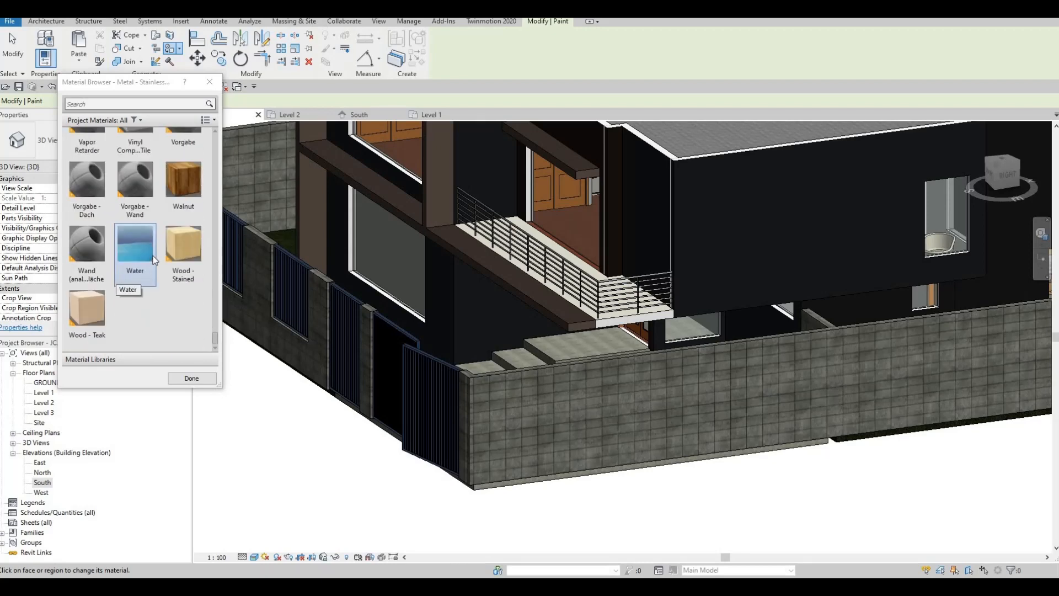
scroll(132, 259, up, 3)
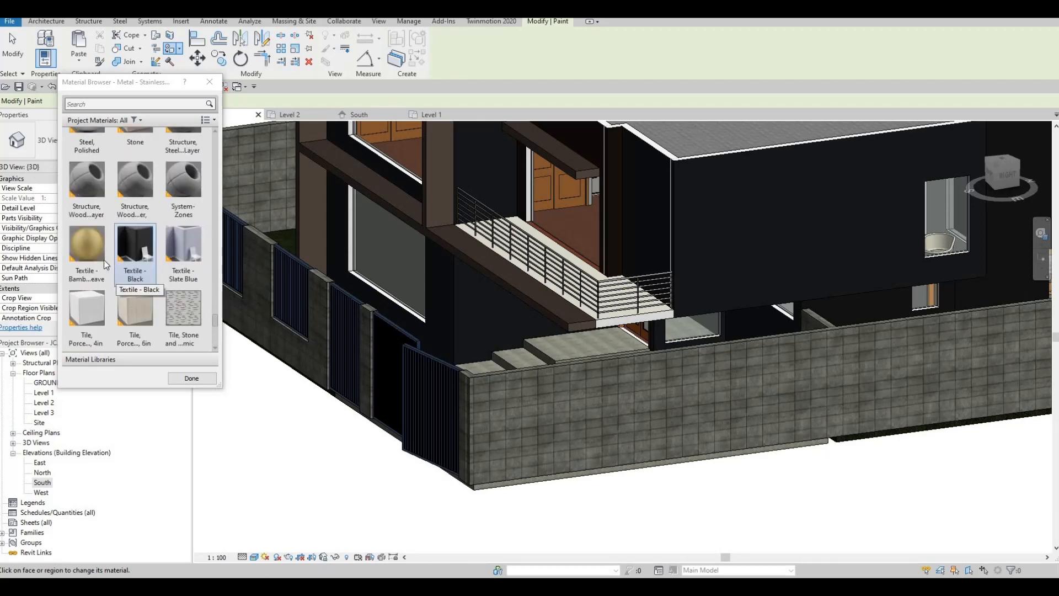
scroll(127, 268, up, 4)
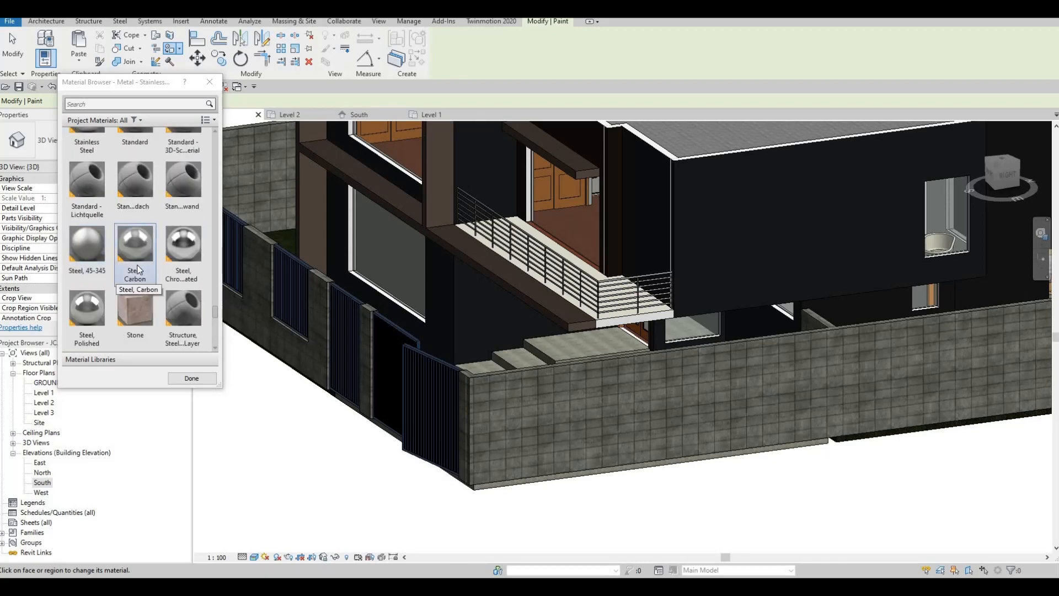
scroll(138, 269, up, 8)
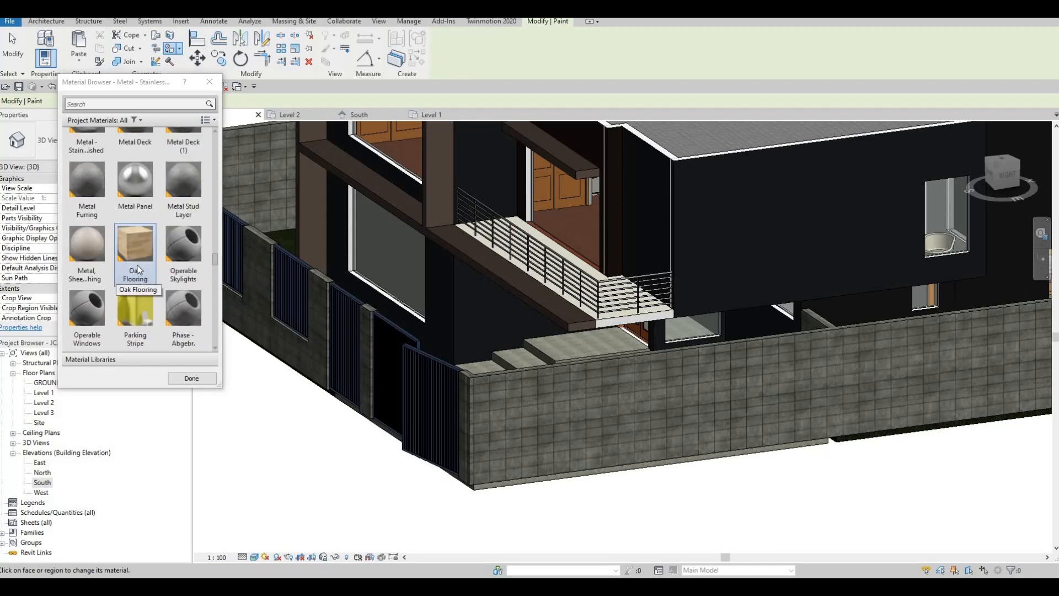
scroll(138, 269, up, 5)
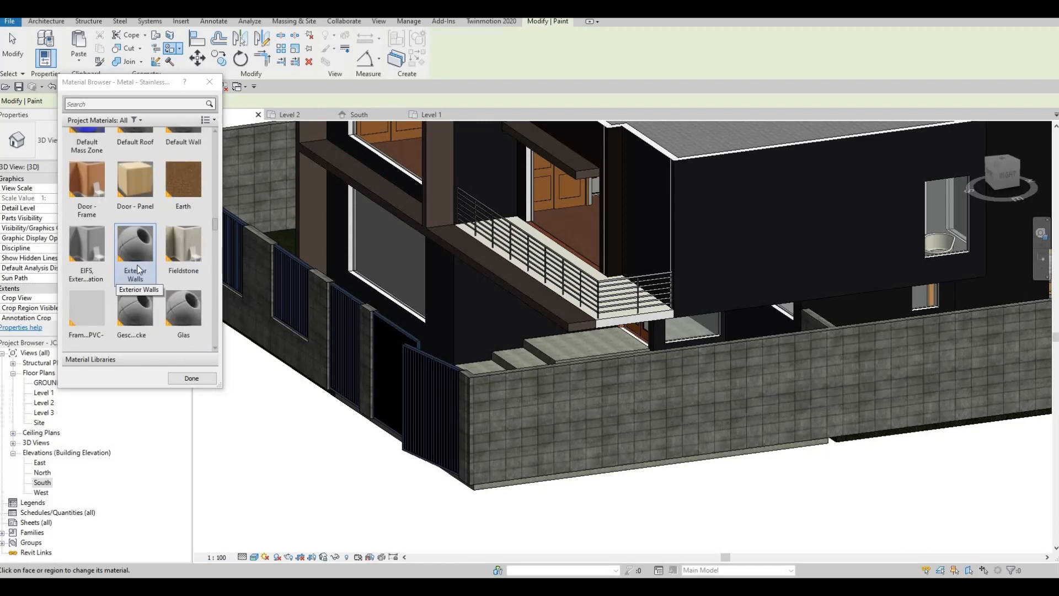
scroll(138, 269, up, 5)
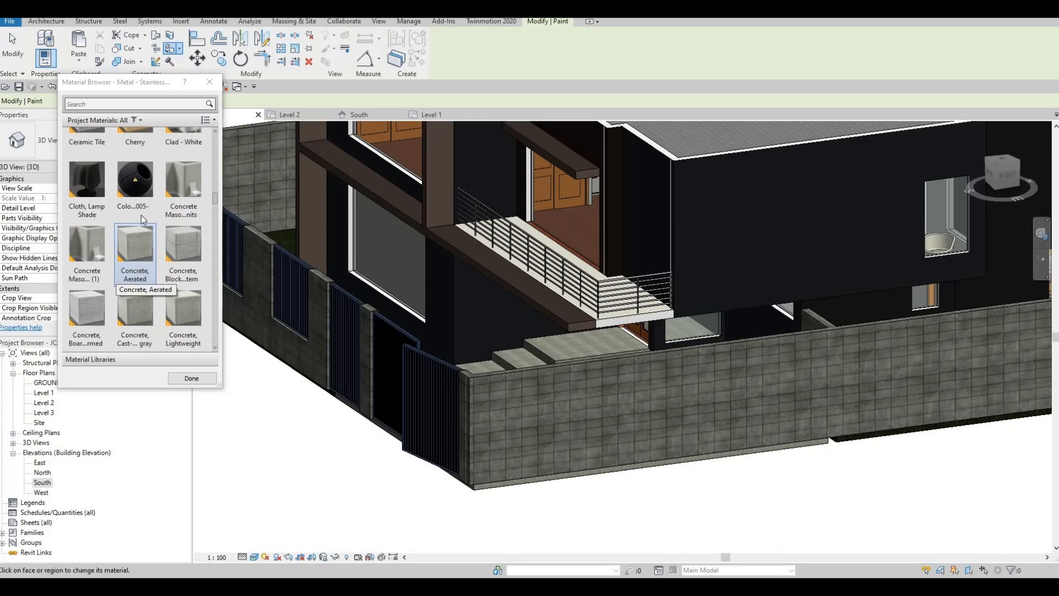
scroll(143, 219, down, 3)
click(136, 179)
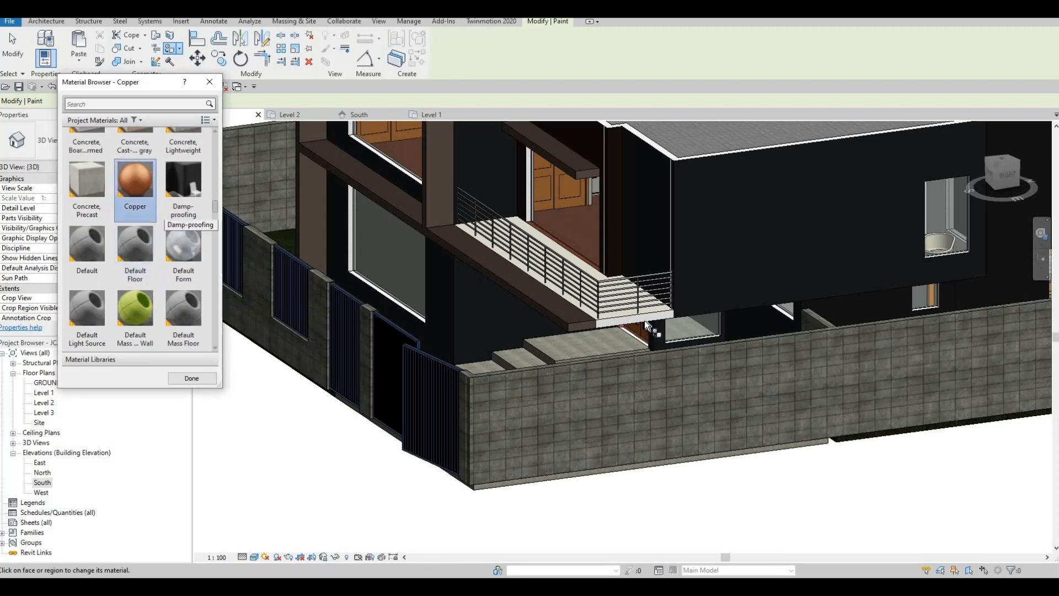
- Paint the balcony floor's front edge Copper, check it from the front, and exit Paint
scroll(648, 326, up, 2)
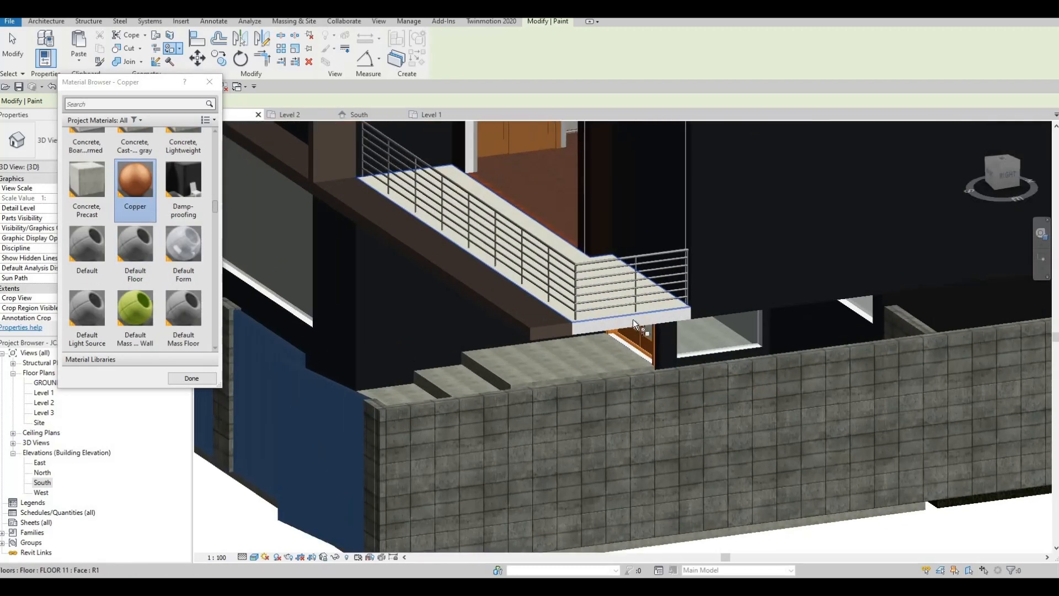
click(586, 330)
mouse_move(733, 335)
shift+middle_down()
mouse_move(775, 301)
mouse_move(825, 292)
shift+middle_up()
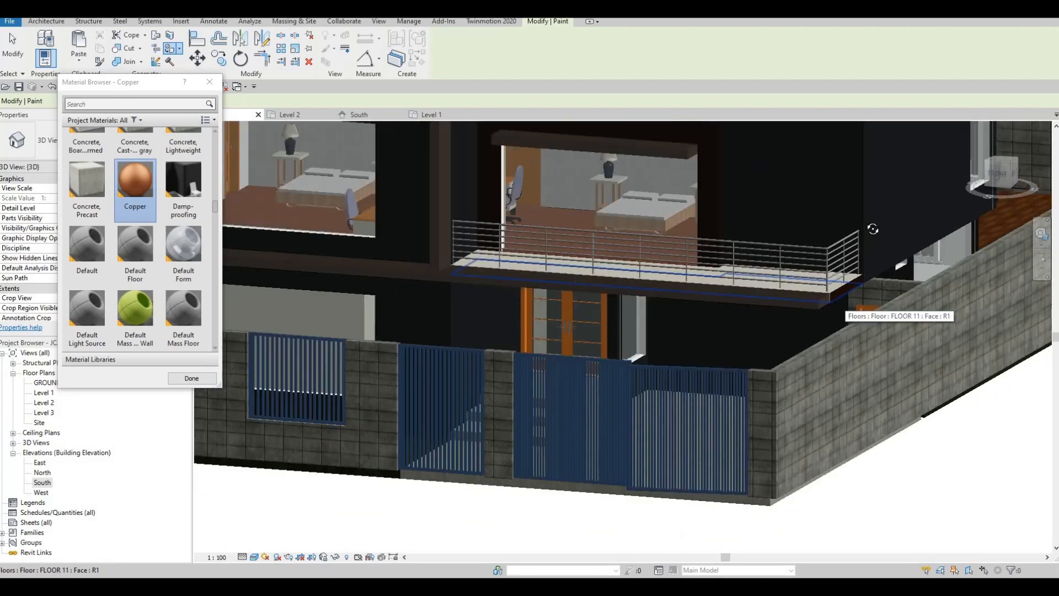
shift+middle_drag(846, 300, 716, 244)
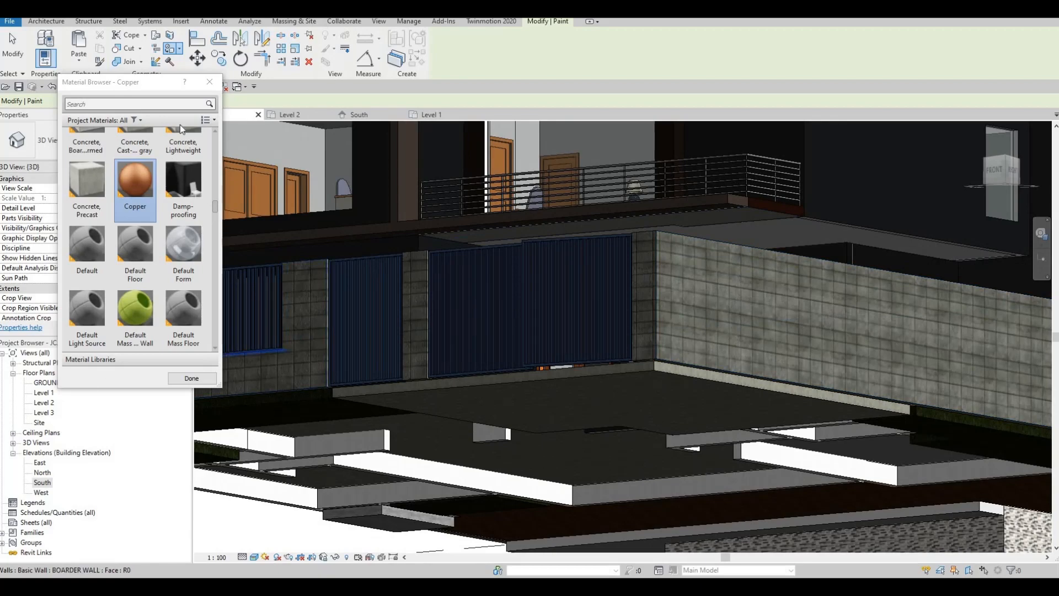
scroll(210, 93, up, 1)
key(Escape)
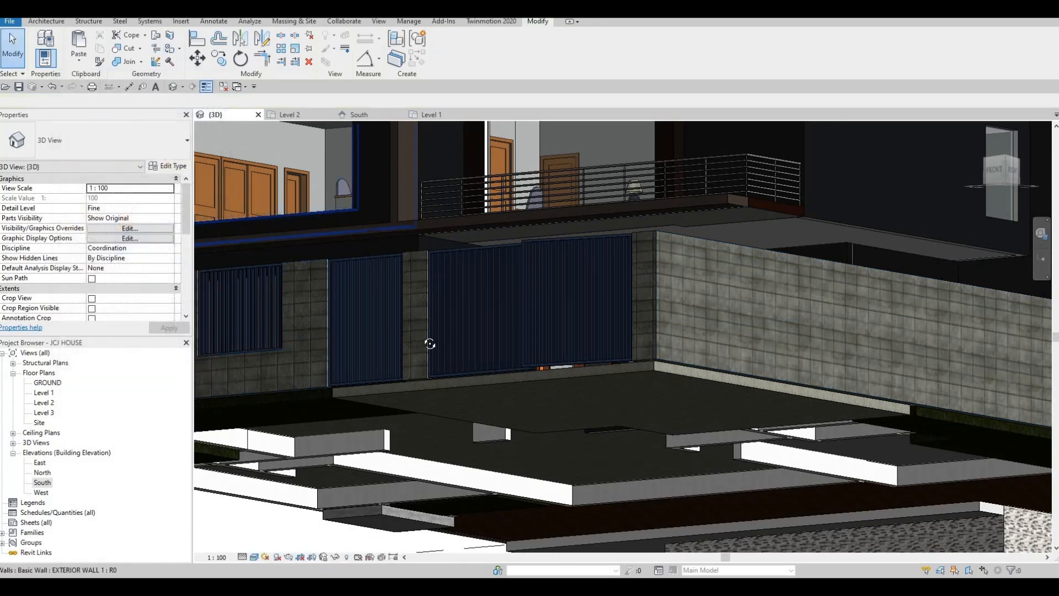
- Open the Level 2 floor plan, then the Level 2 and Level 1 ceiling plans
mouse_move(431, 345)
shift+middle_down()
mouse_move(466, 267)
mouse_move(463, 238)
mouse_move(447, 411)
mouse_move(513, 371)
mouse_move(518, 281)
mouse_move(552, 277)
mouse_move(465, 375)
mouse_move(497, 309)
mouse_move(548, 272)
mouse_move(644, 254)
mouse_move(685, 259)
shift+middle_up()
scroll(684, 252, up, 3)
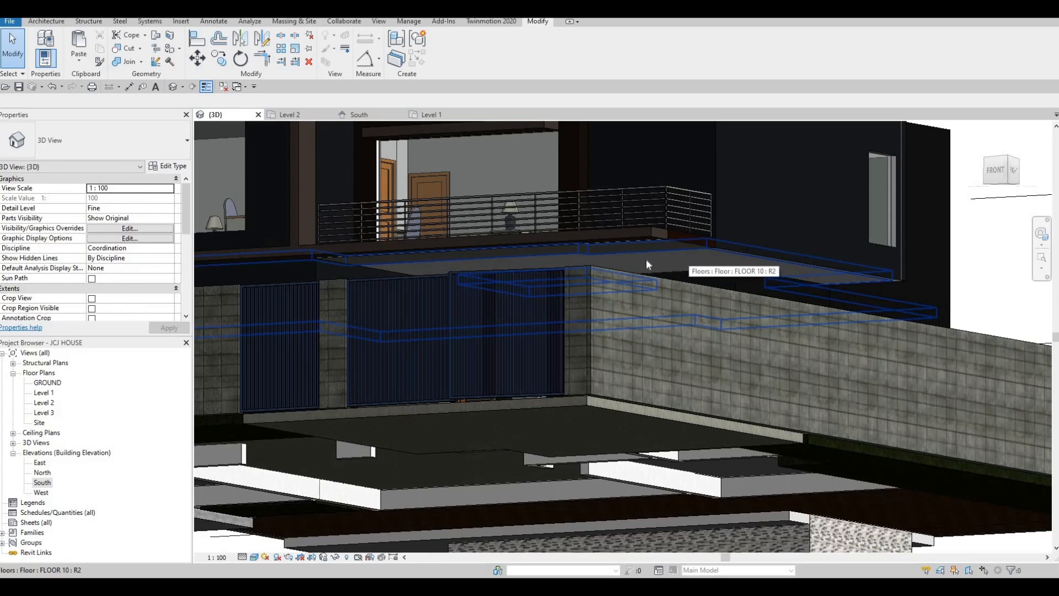
middle_drag(658, 253, 662, 252)
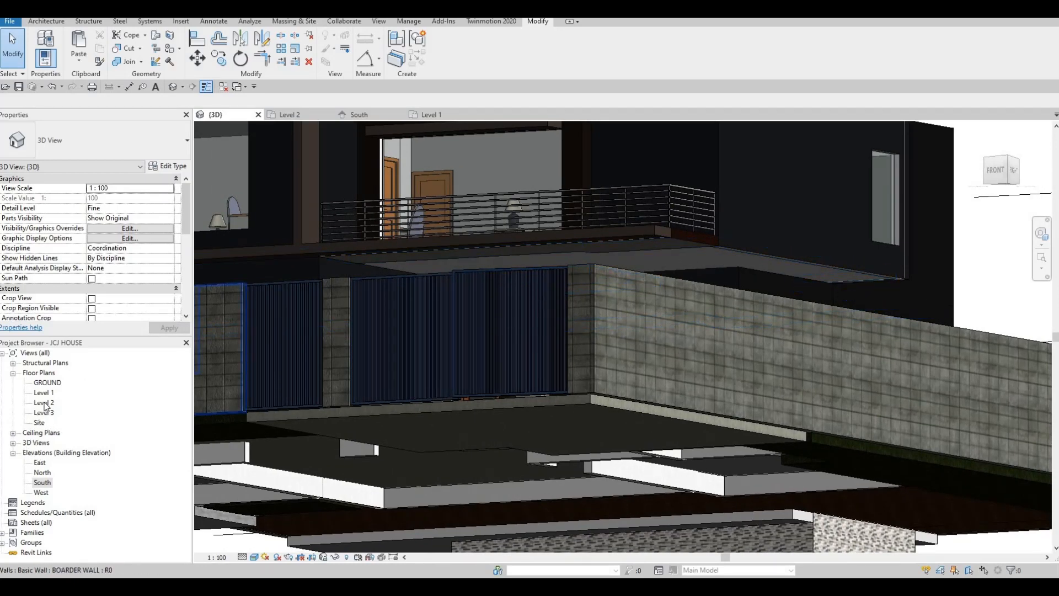
double_click(44, 402)
scroll(717, 372, down, 3)
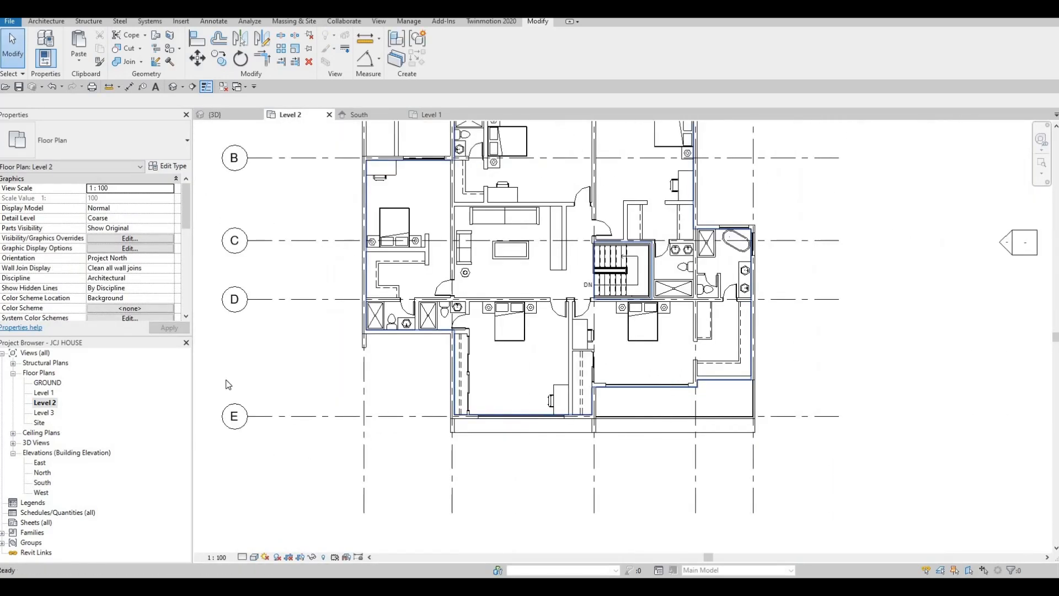
click(44, 392)
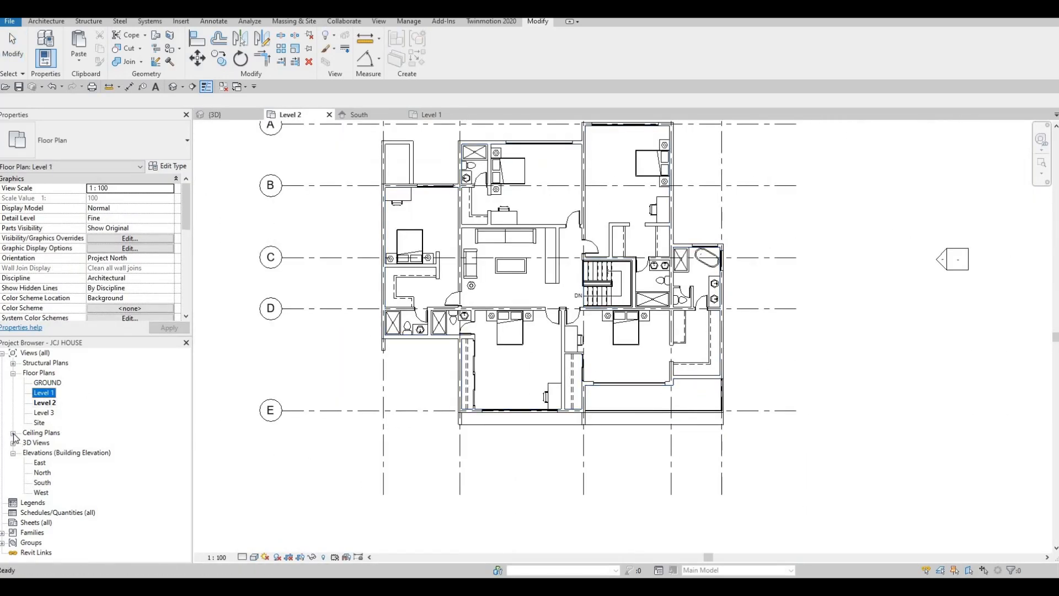
click(13, 433)
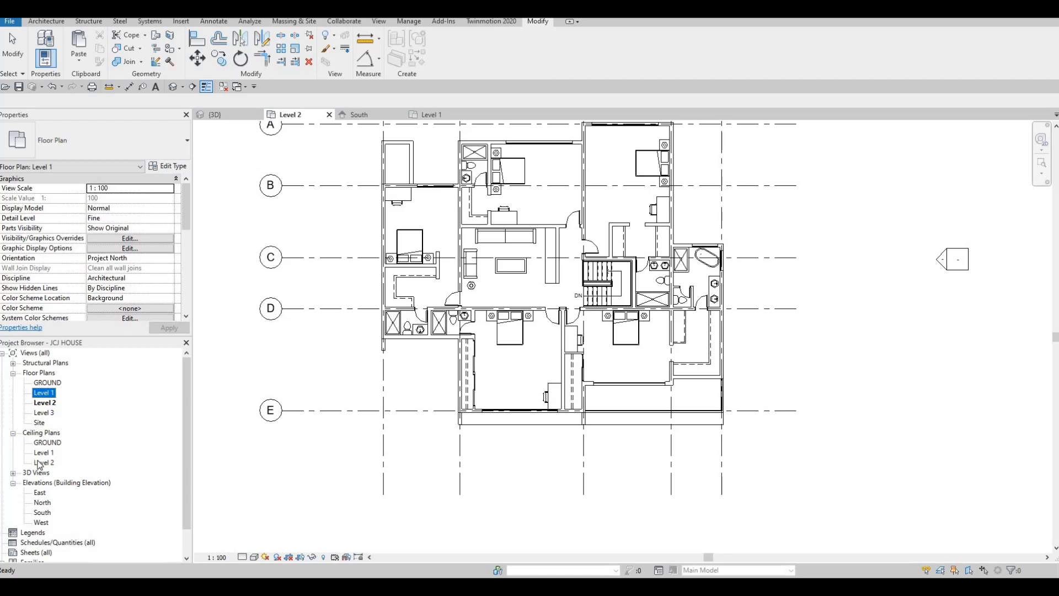
double_click(41, 463)
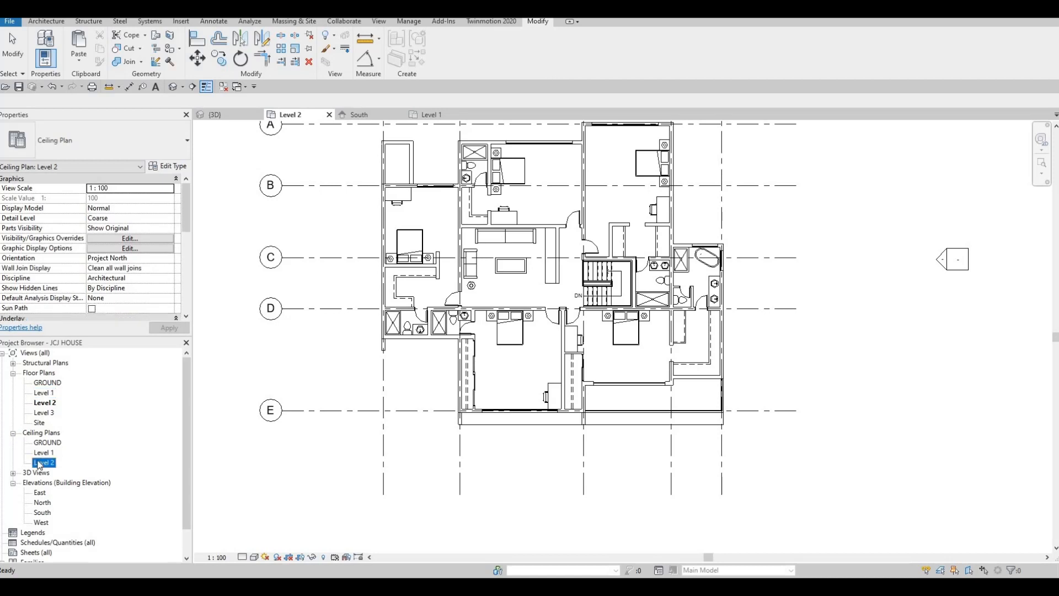
double_click(41, 453)
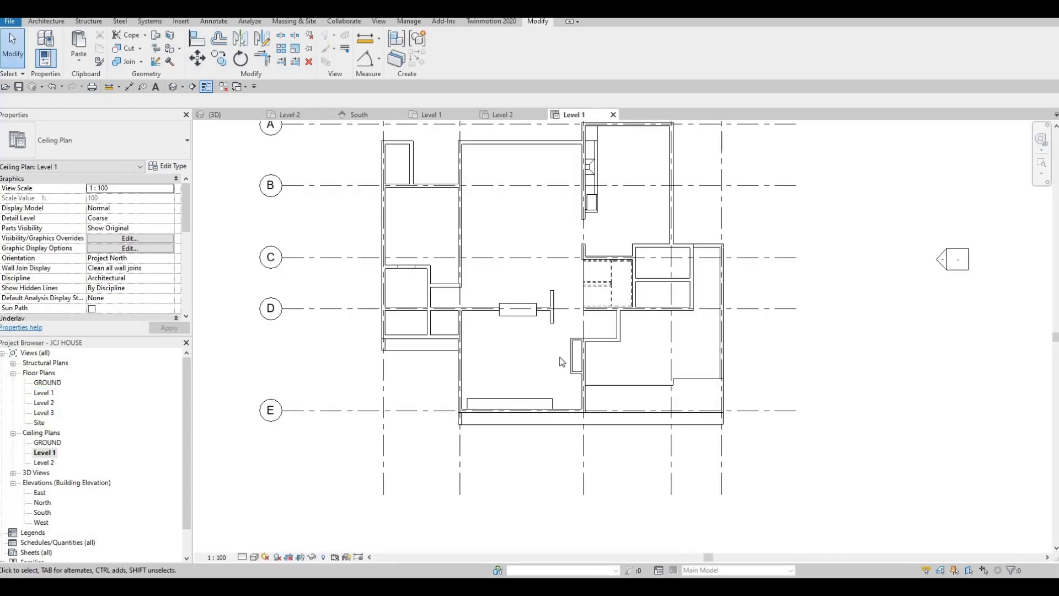
key(Tab)
key(Tab)
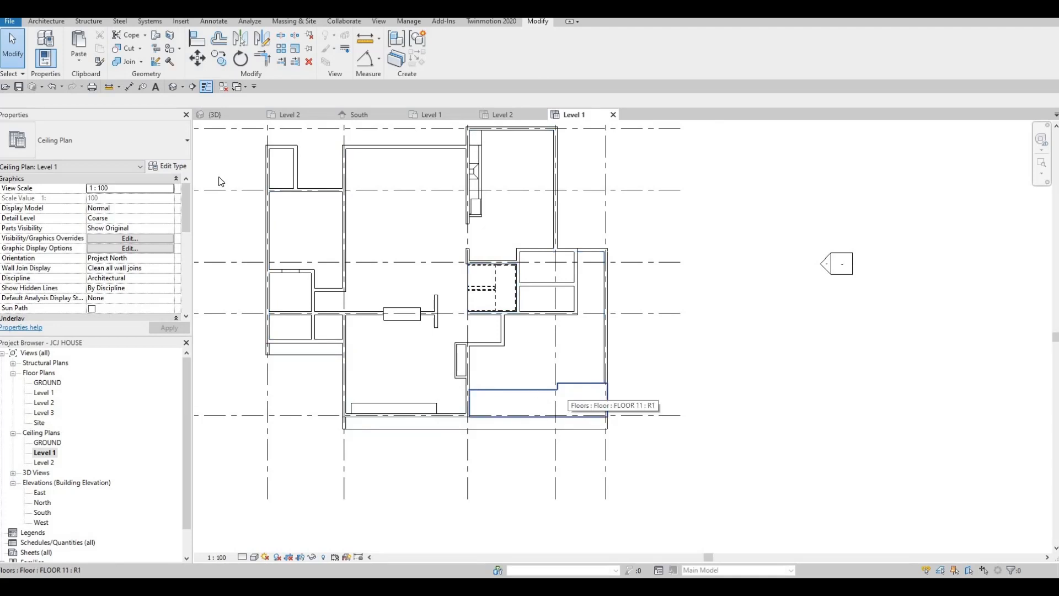
click(46, 21)
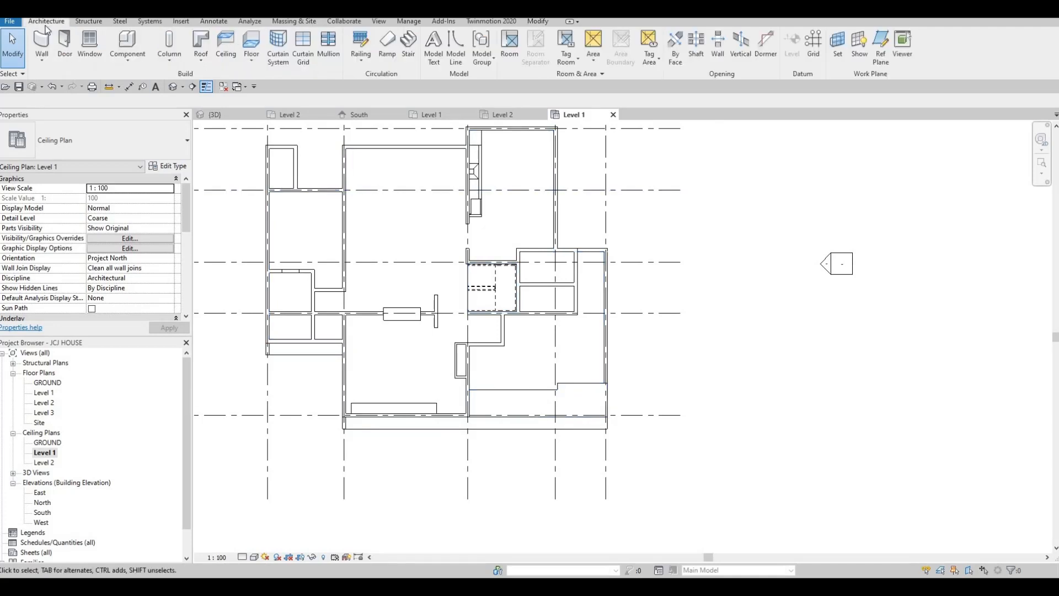
- Create a new in-place Generic Models component, keeping the default name Generic Models 22
click(132, 62)
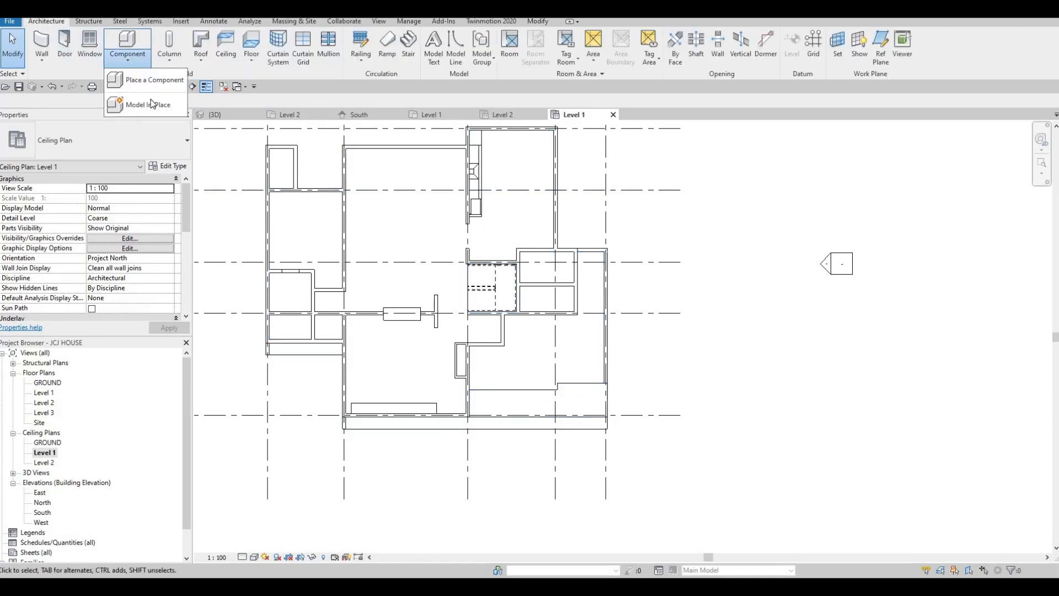
click(169, 107)
scroll(629, 213, down, 2)
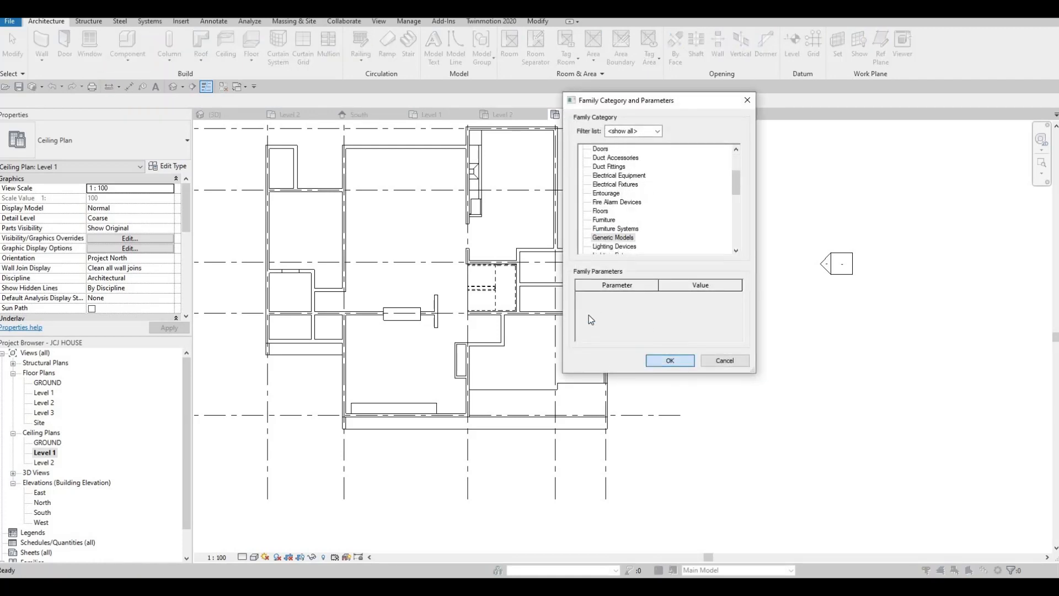
key(Return)
click(517, 312)
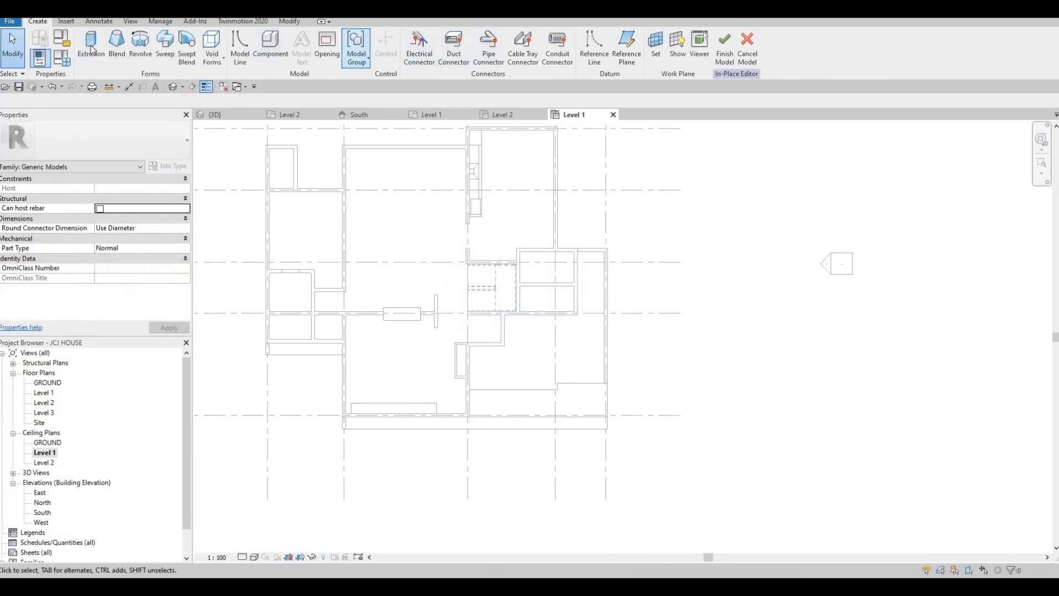
- Begin an extrusion sketch with Pick Lines, panning the plan to the right-side exterior wall
click(94, 21)
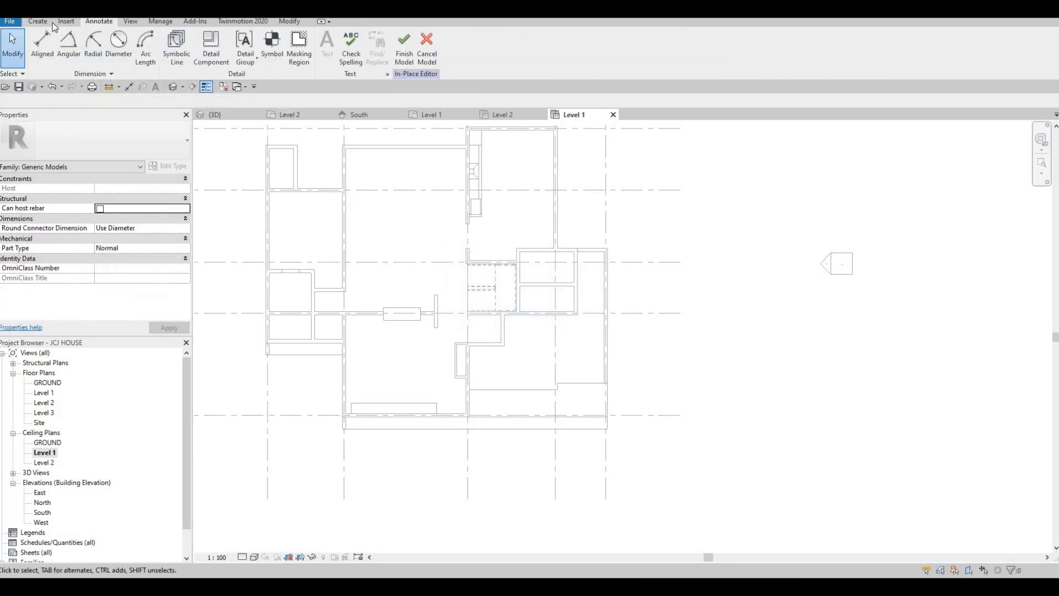
click(46, 24)
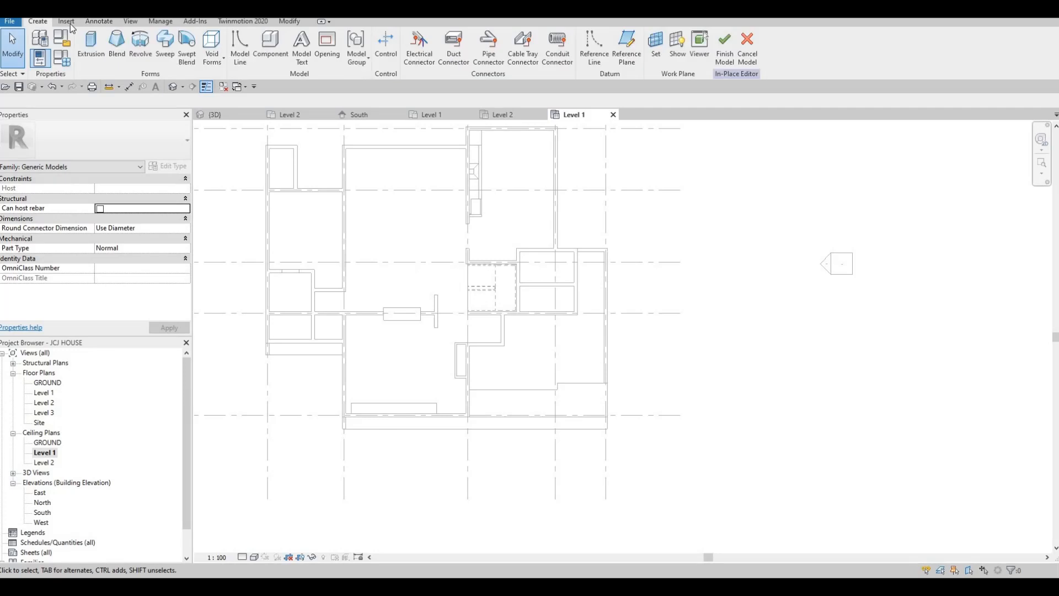
click(104, 56)
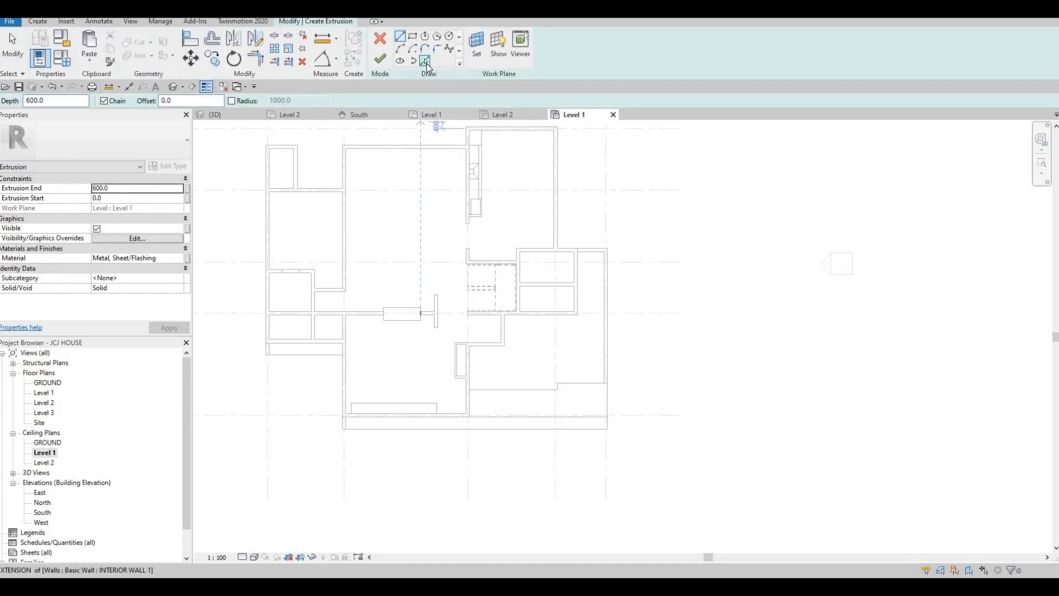
click(425, 61)
scroll(621, 274, up, 2)
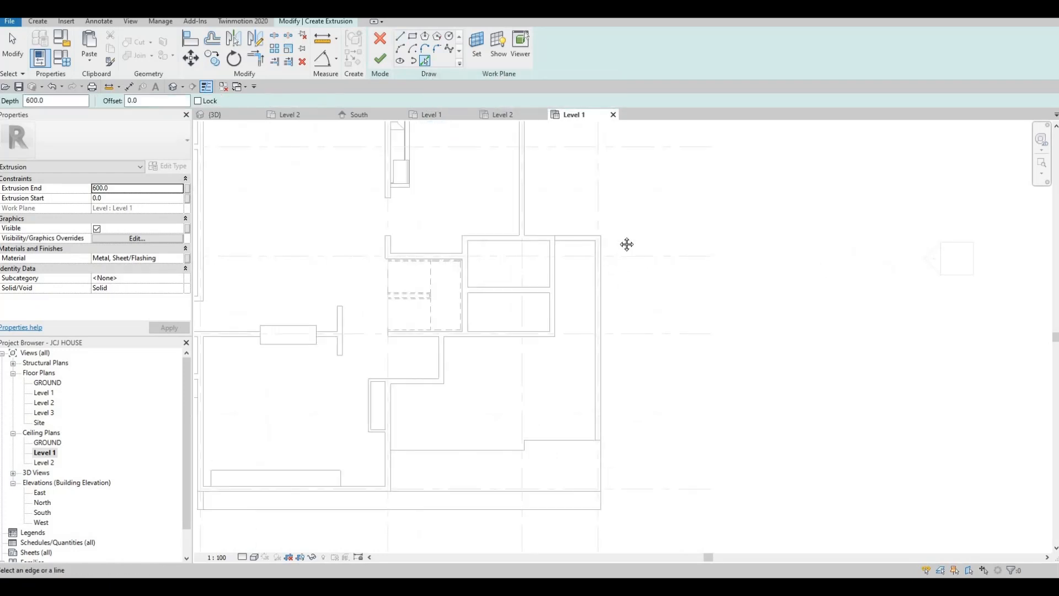
scroll(603, 276, down, 2)
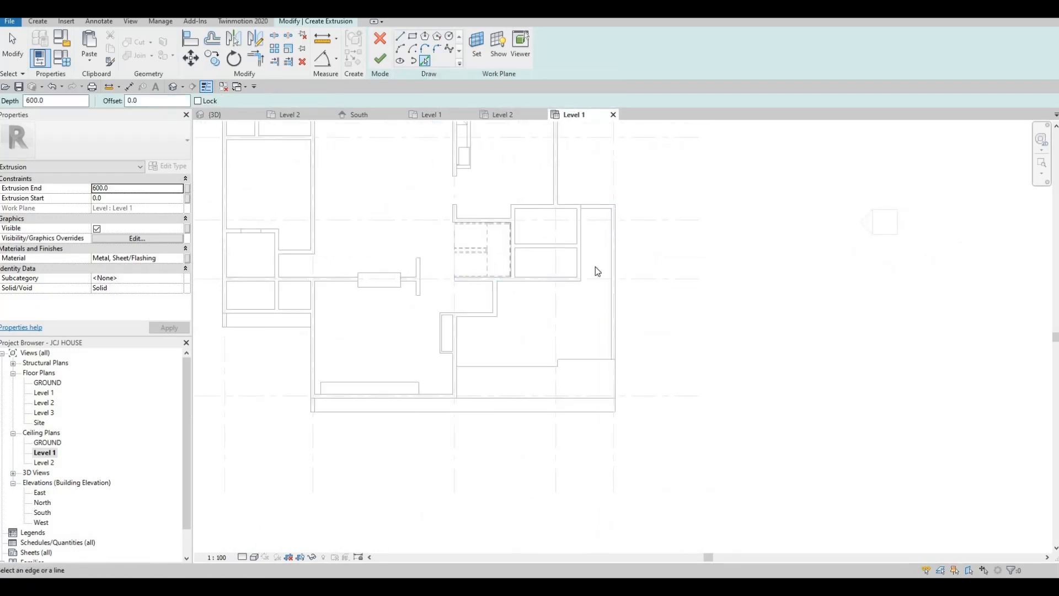
middle_drag(595, 267, 611, 240)
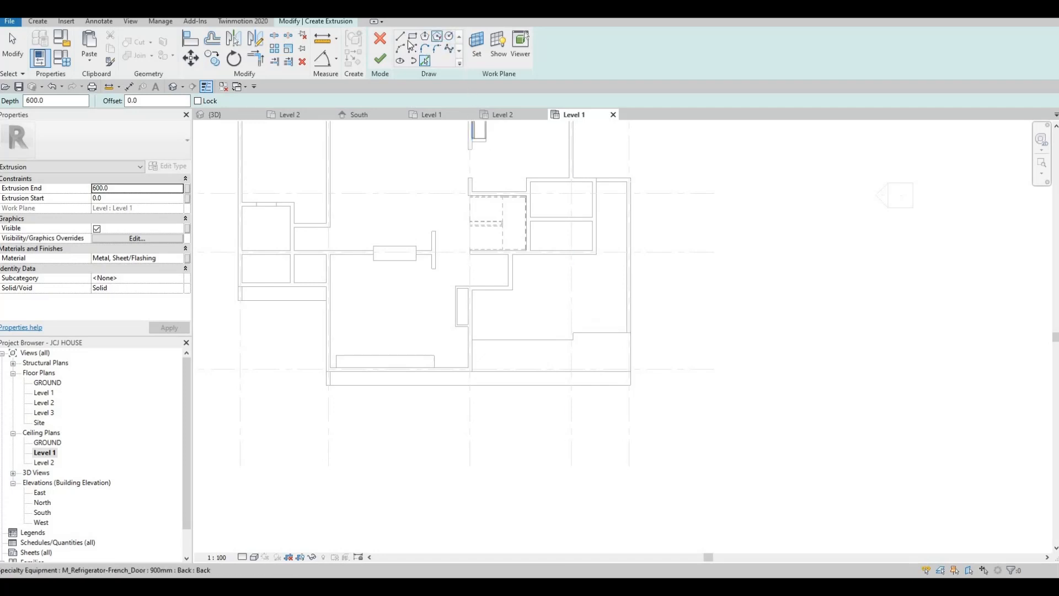
scroll(648, 364, up, 2)
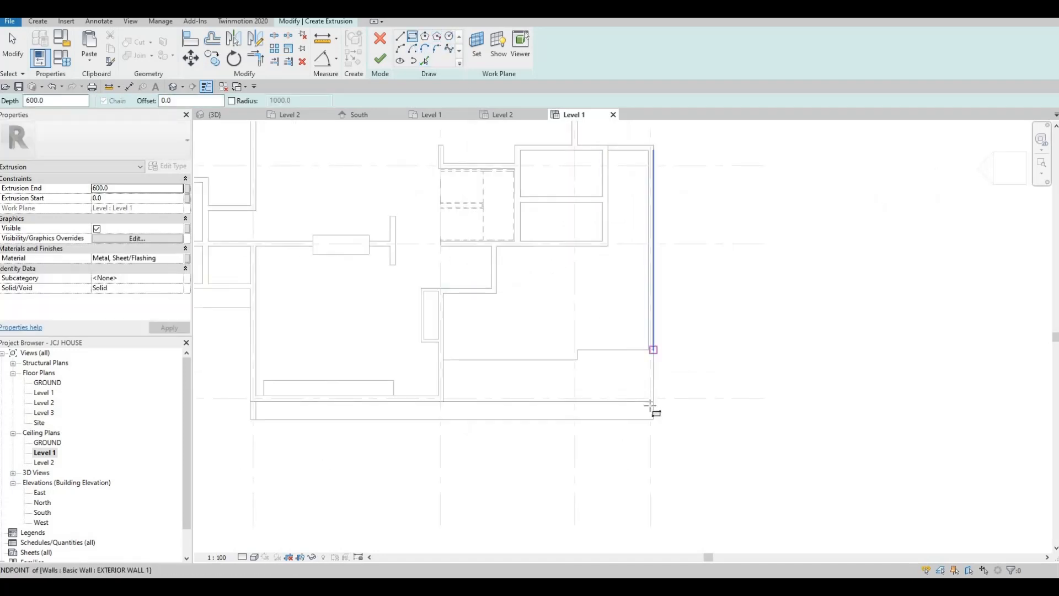
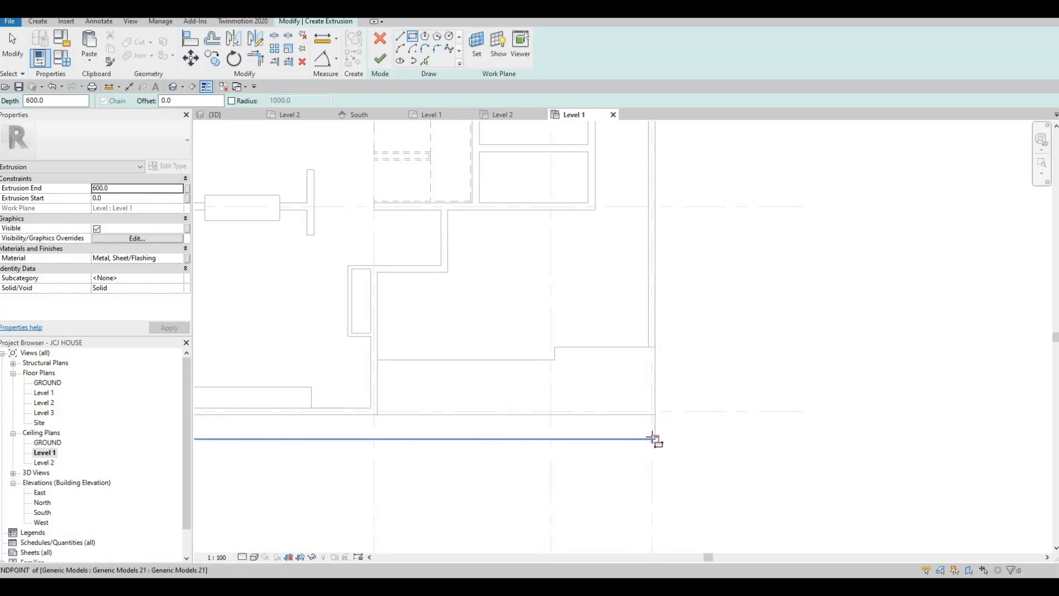
- Draw a sketch rectangle from the grid 5/E intersection to the wall end
scroll(652, 439, up, 1)
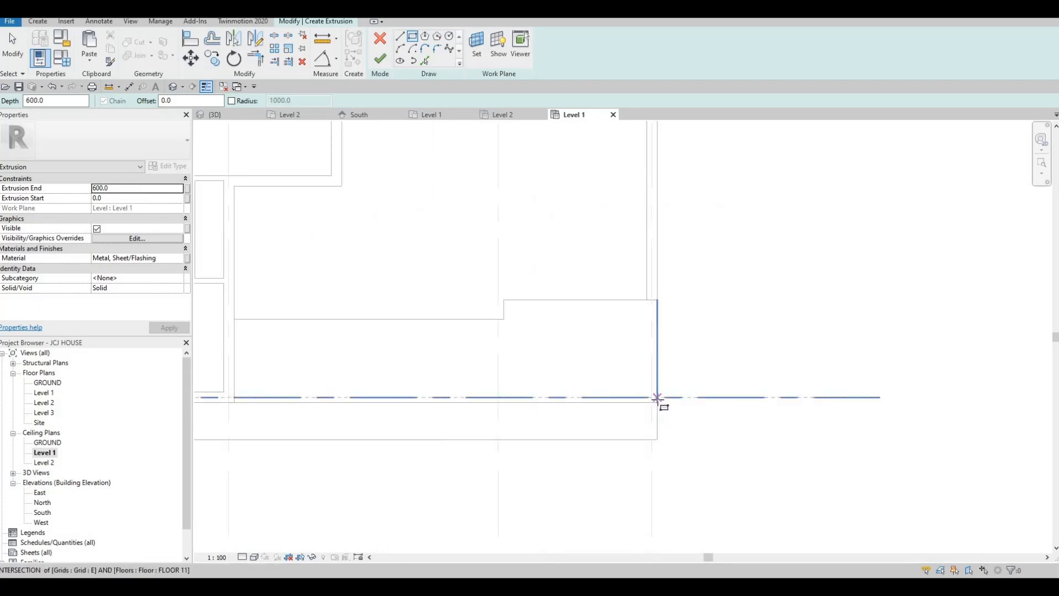
scroll(655, 397, up, 1)
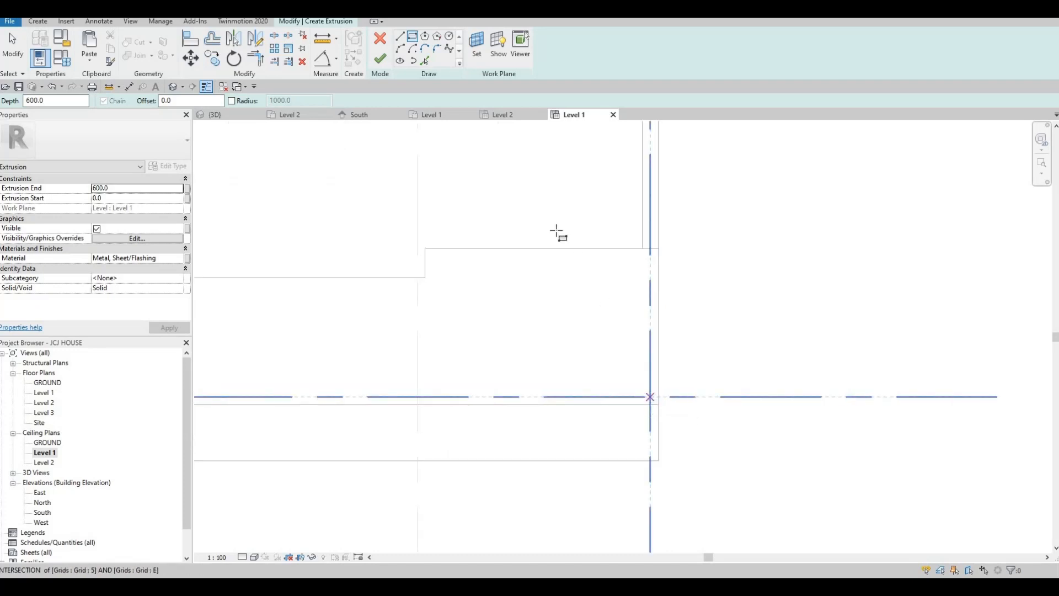
click(650, 396)
scroll(550, 226, down, 2)
middle_drag(467, 202, 567, 325)
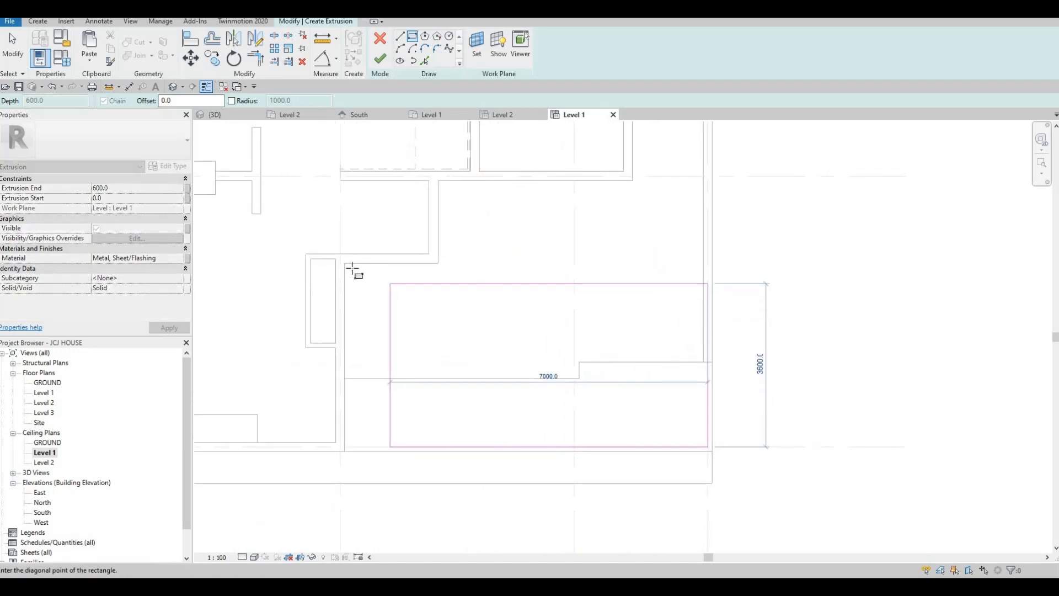
scroll(347, 269, up, 1)
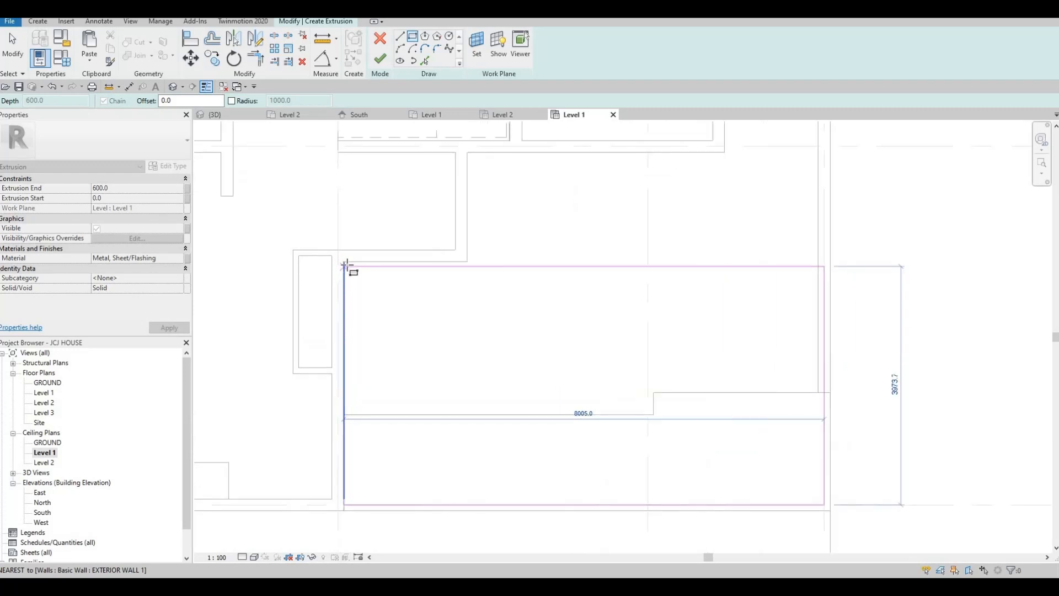
click(344, 262)
key(Escape)
key(Escape)
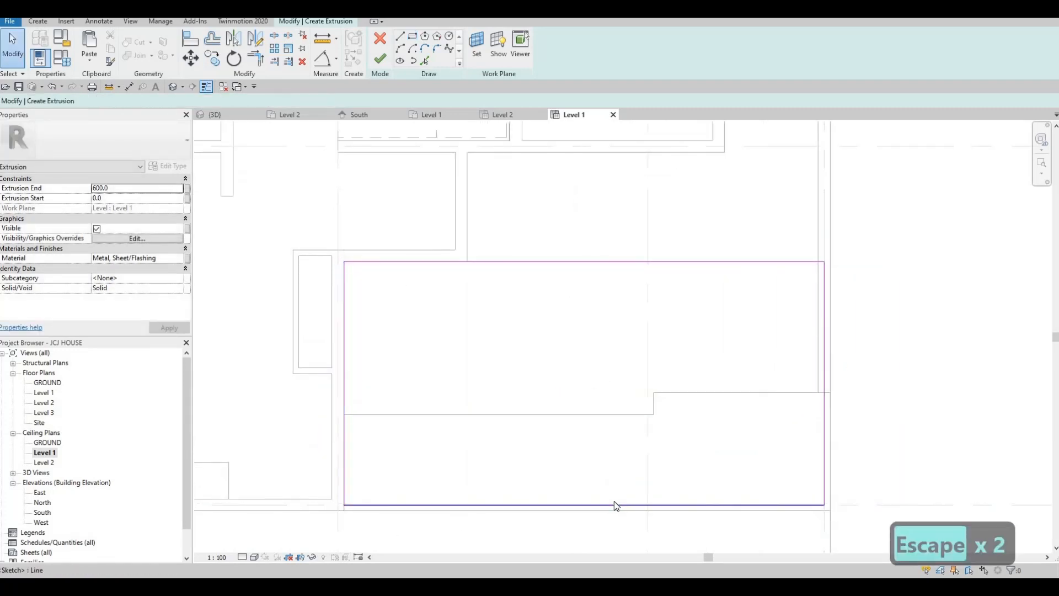
- Align the rectangle's bottom line to the wall and pick the upper wall edges as sketch lines
key(a)
key(l)
click(625, 510)
click(626, 504)
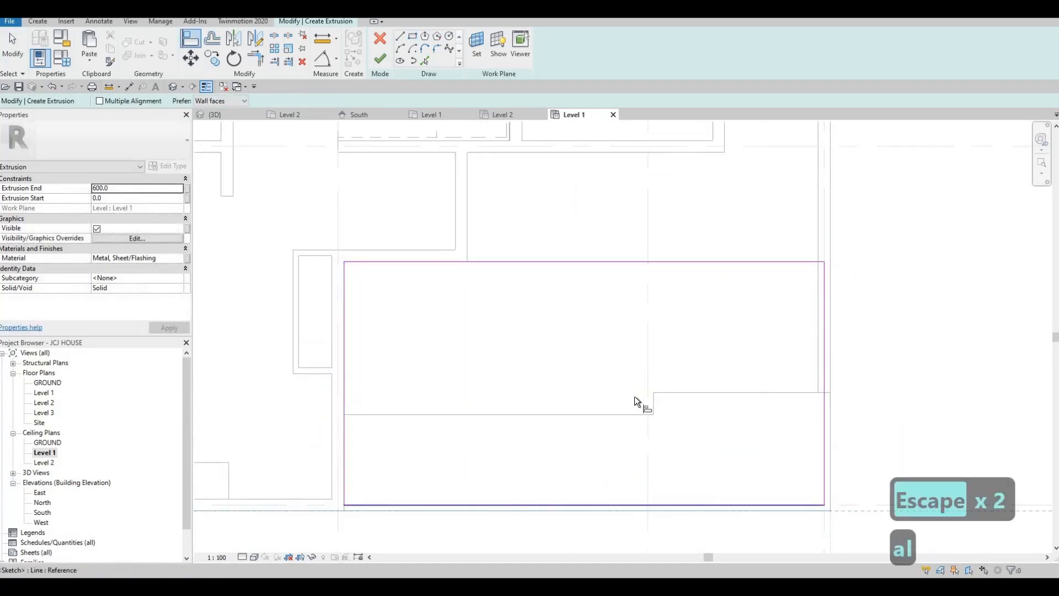
middle_drag(635, 420, 593, 461)
key(Escape)
middle_drag(791, 360, 780, 379)
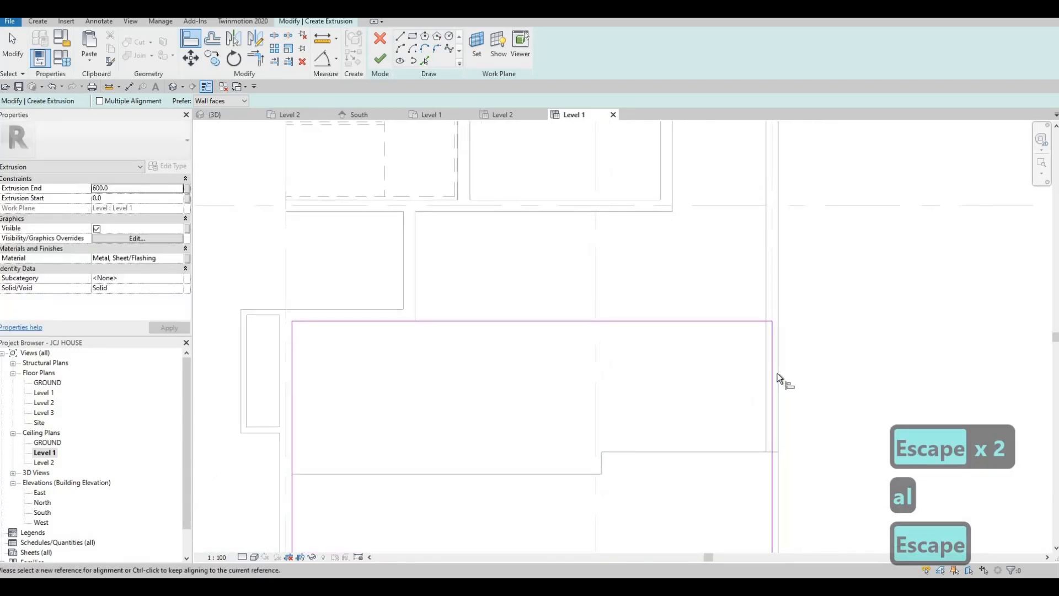
middle_drag(492, 255, 466, 348)
key(Escape)
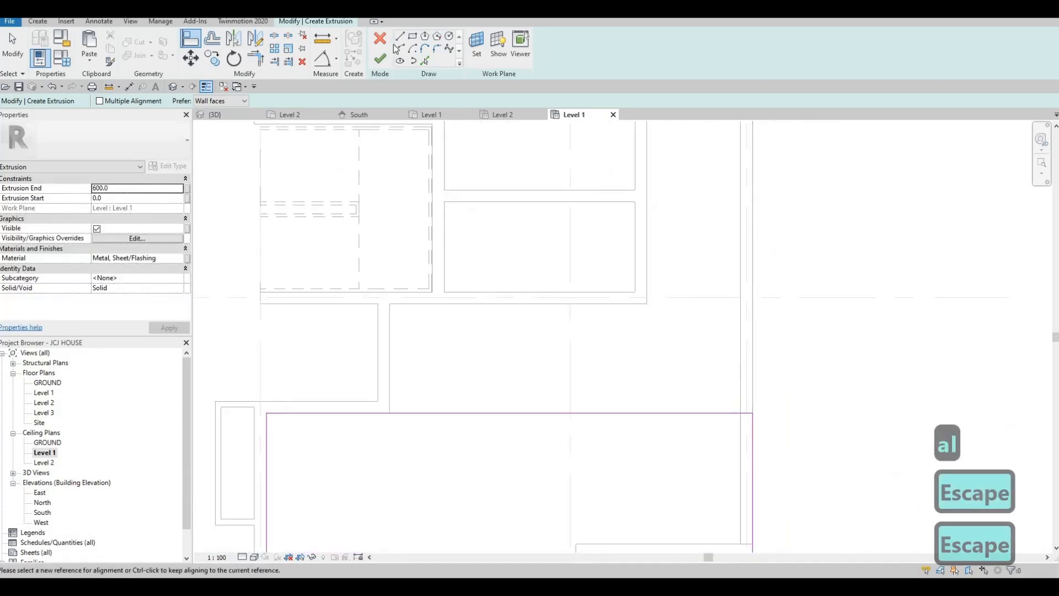
key(Escape)
click(424, 61)
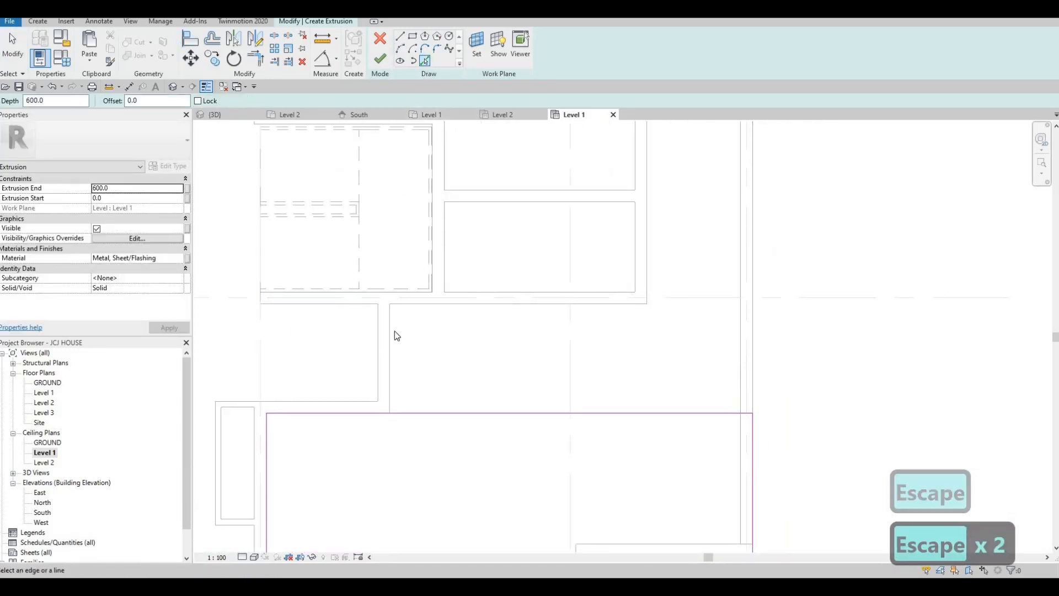
click(624, 319)
key(Escape)
key(Escape)
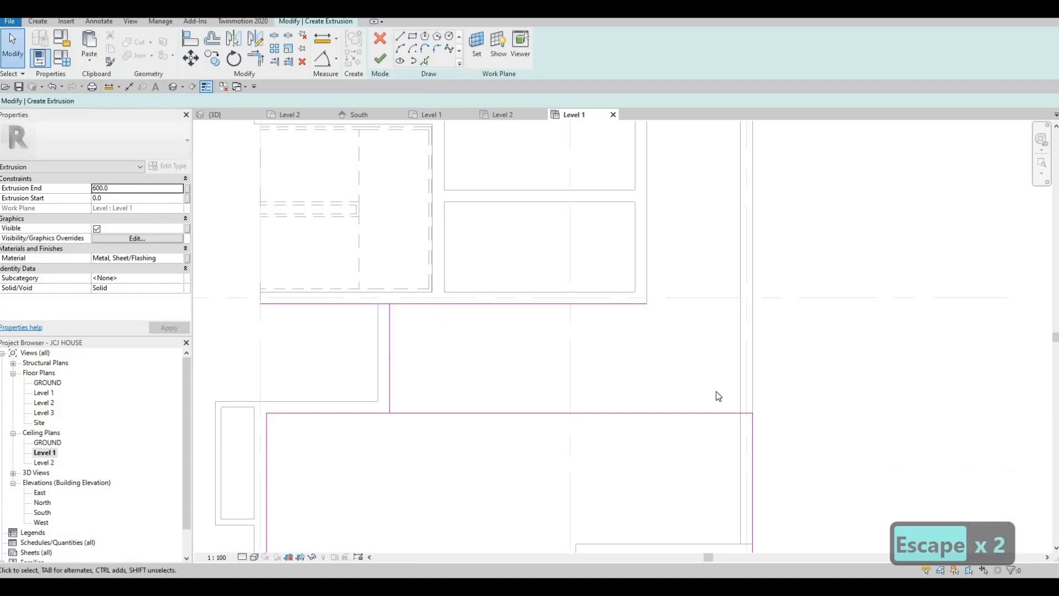
- Trim the sketch lines into corners with TR to close the stepped outline
key(t)
key(r)
click(624, 303)
click(752, 449)
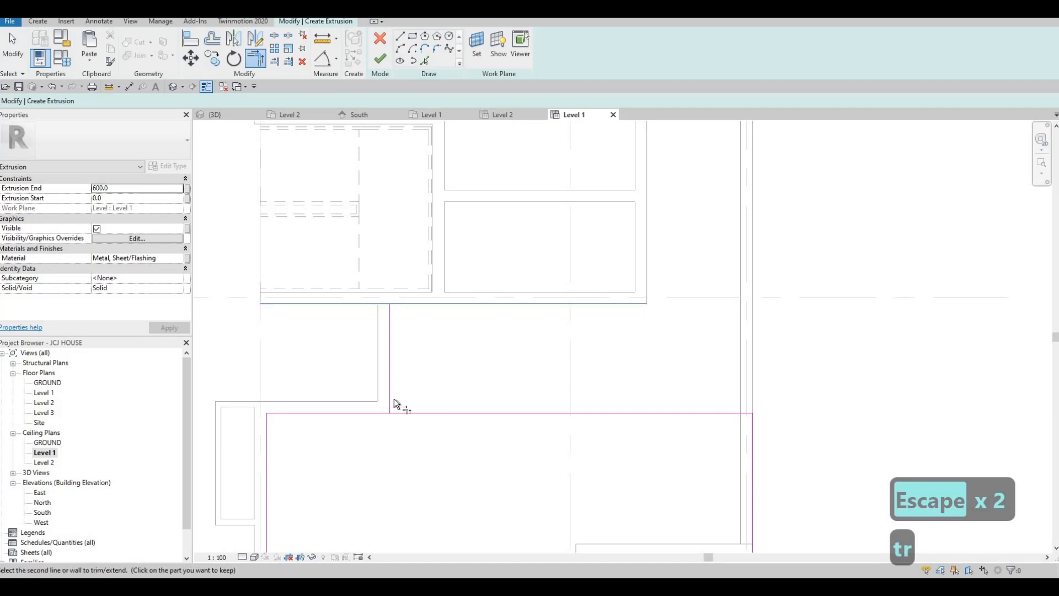
click(389, 385)
click(374, 412)
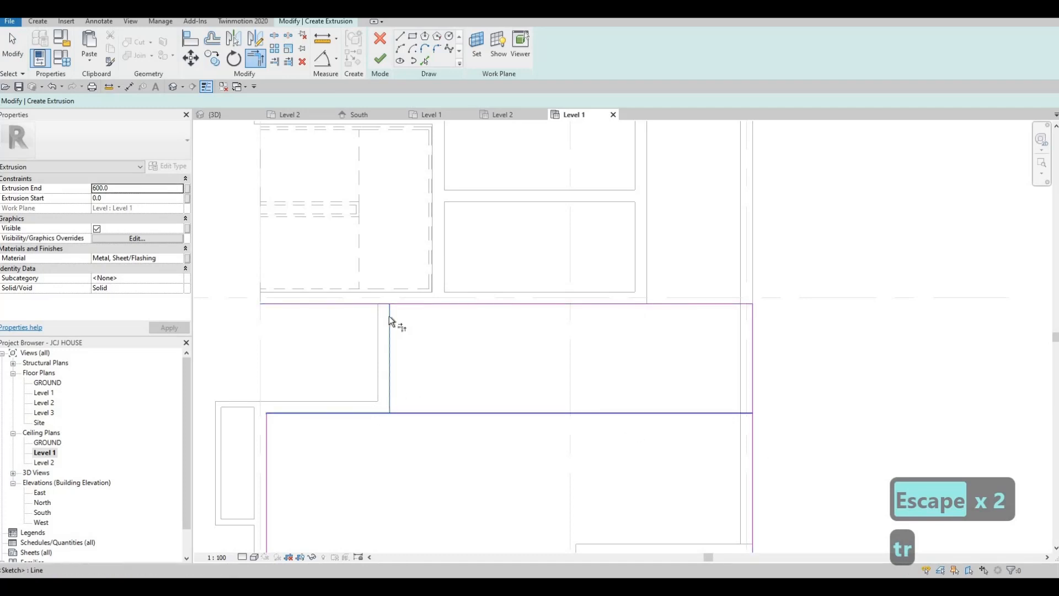
click(399, 303)
scroll(560, 343, down, 3)
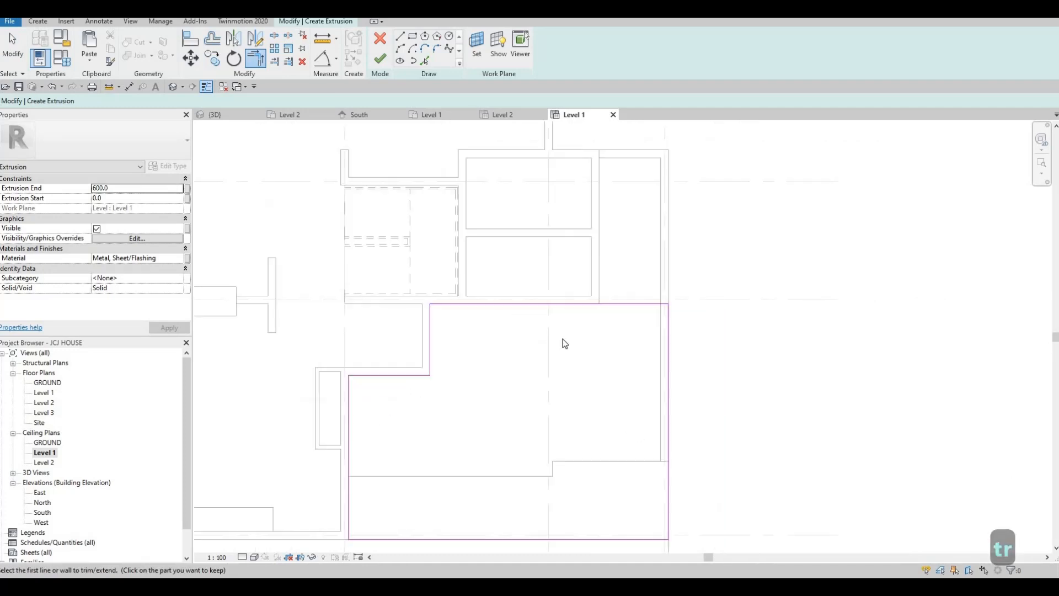
key(Escape)
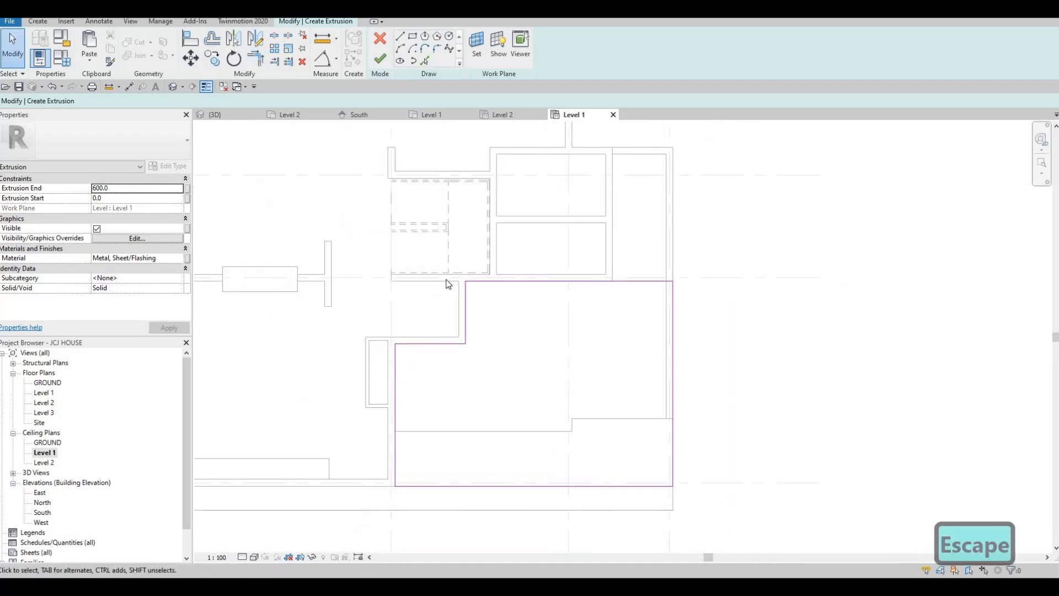
click(177, 256)
- Assign Douglas Fir from AEC Materials > Wood to the extrusion and finish the sketch
click(178, 256)
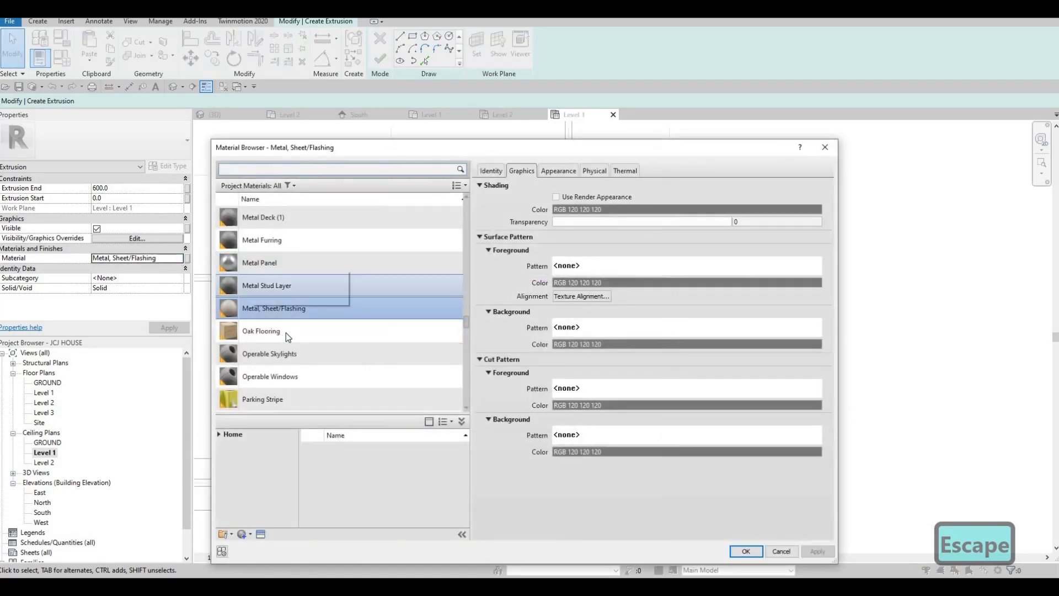
scroll(286, 333, down, 4)
click(220, 434)
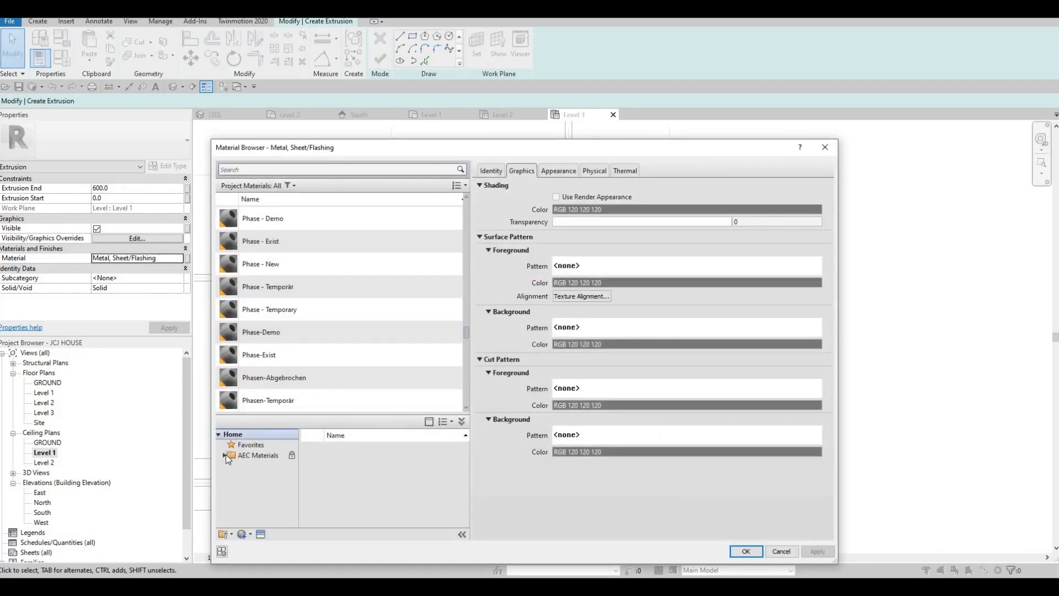
double_click(226, 454)
scroll(253, 519, down, 4)
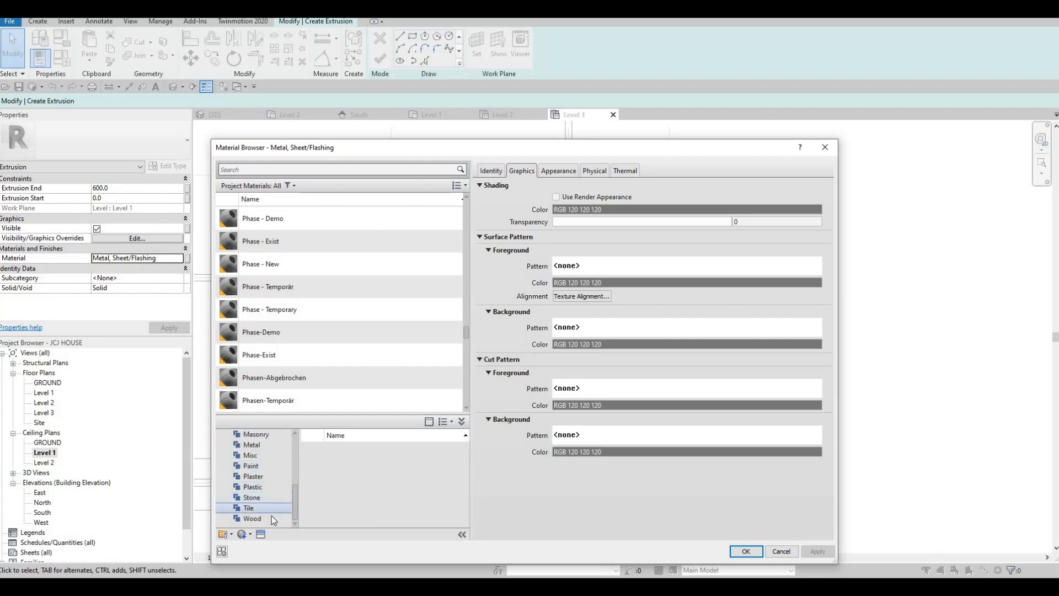
click(274, 520)
scroll(386, 486, down, 1)
click(388, 488)
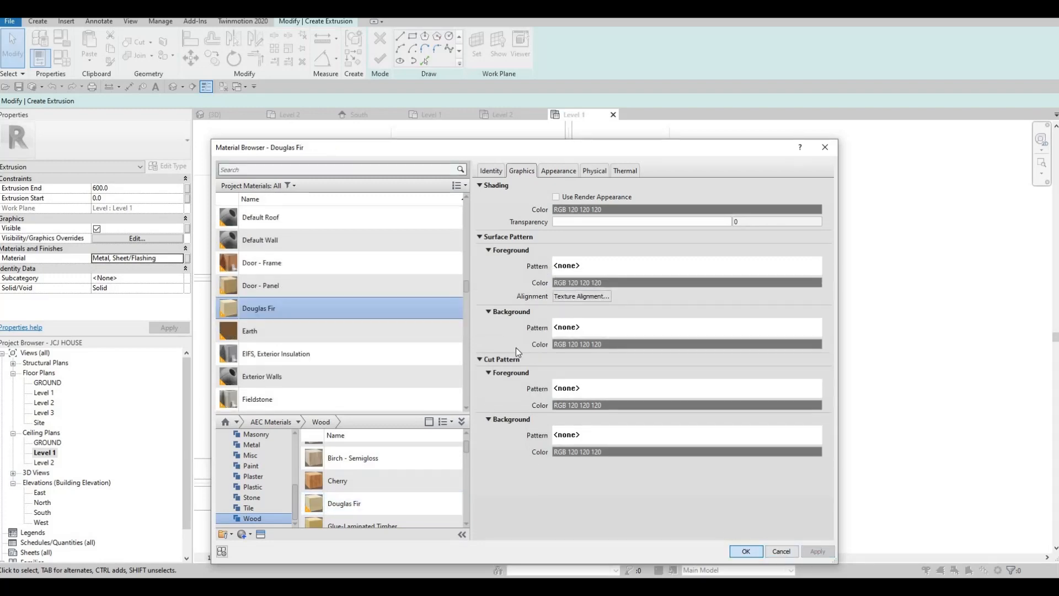
key(Return)
click(377, 62)
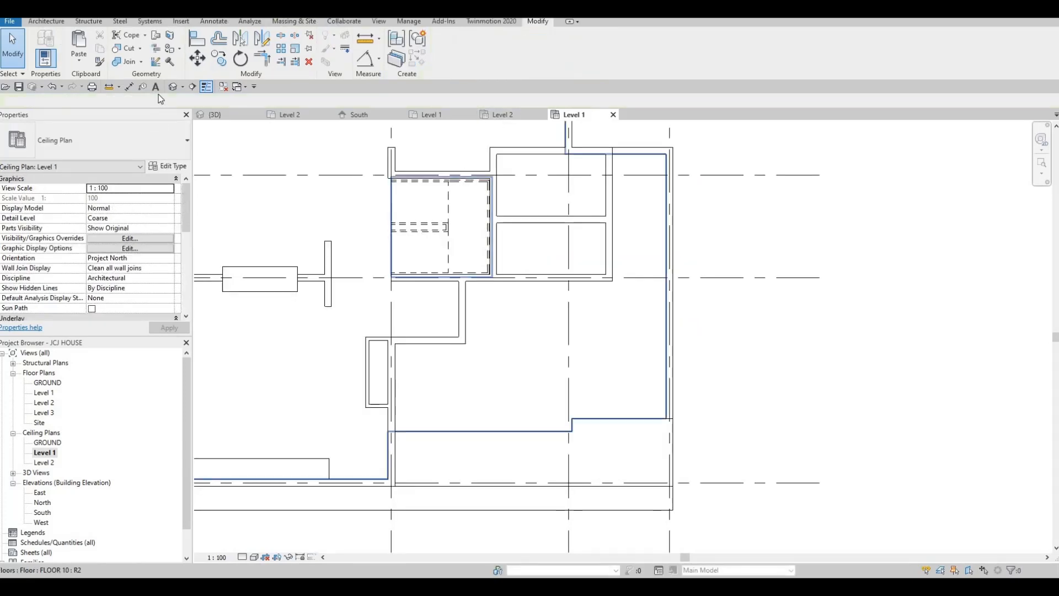
- In the 3D view, select the generic model box above the gates and raise its top
key(ctrl+Tab)
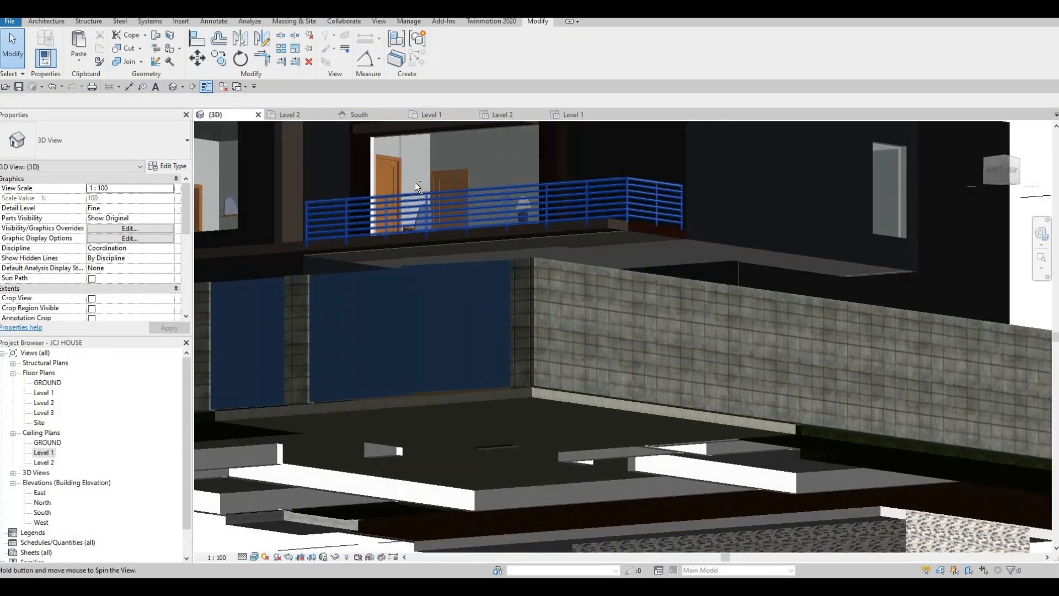
shift+middle_drag(414, 182, 609, 175)
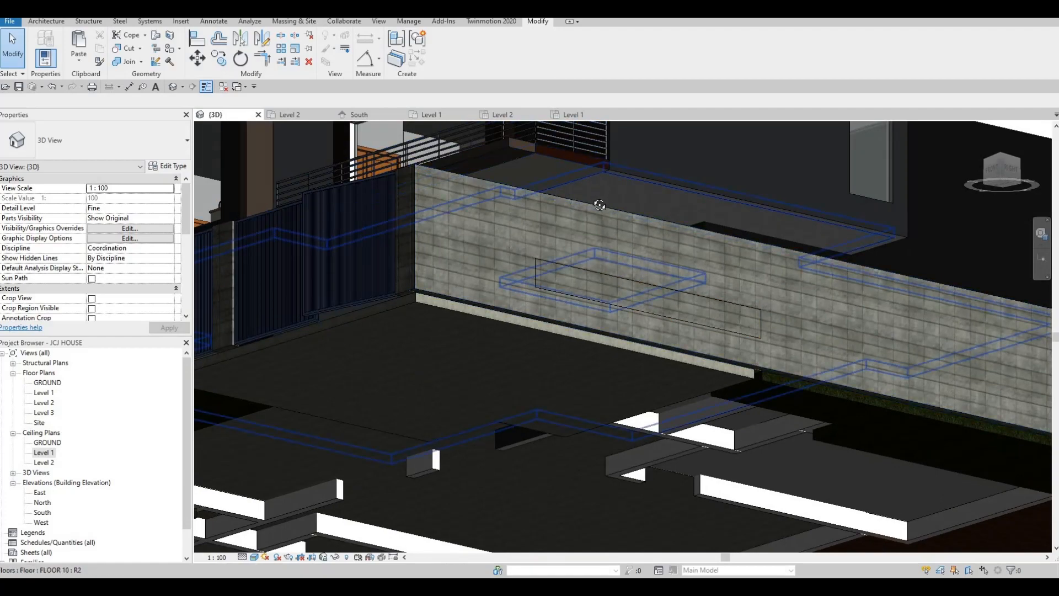
shift+middle_drag(642, 304, 610, 389)
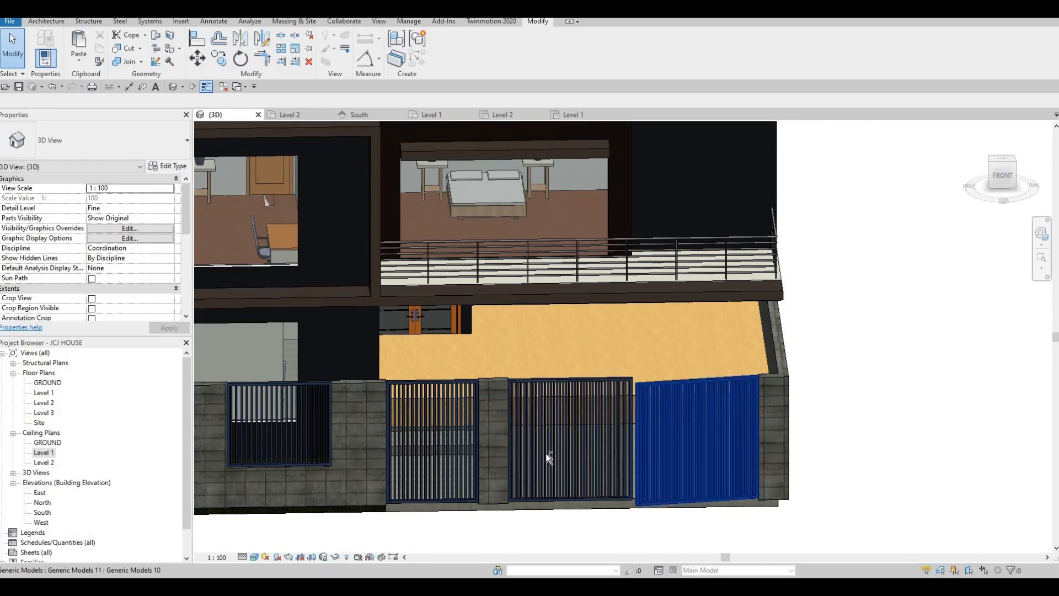
shift+middle_drag(545, 452, 485, 483)
click(558, 411)
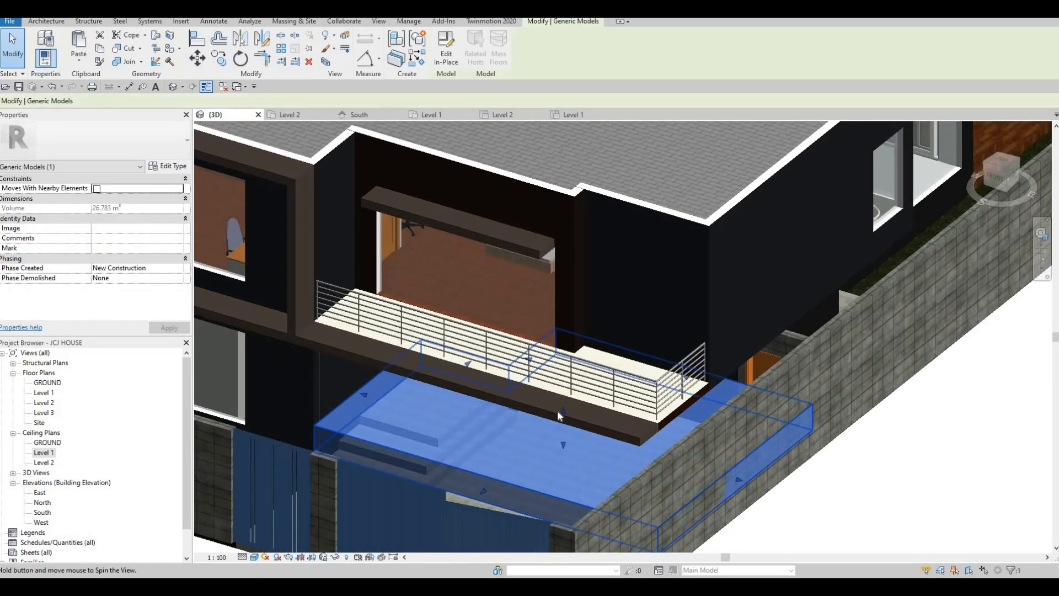
shift+middle_drag(558, 411, 562, 392)
drag(554, 360, 526, 270)
shift+middle_drag(525, 271, 516, 286)
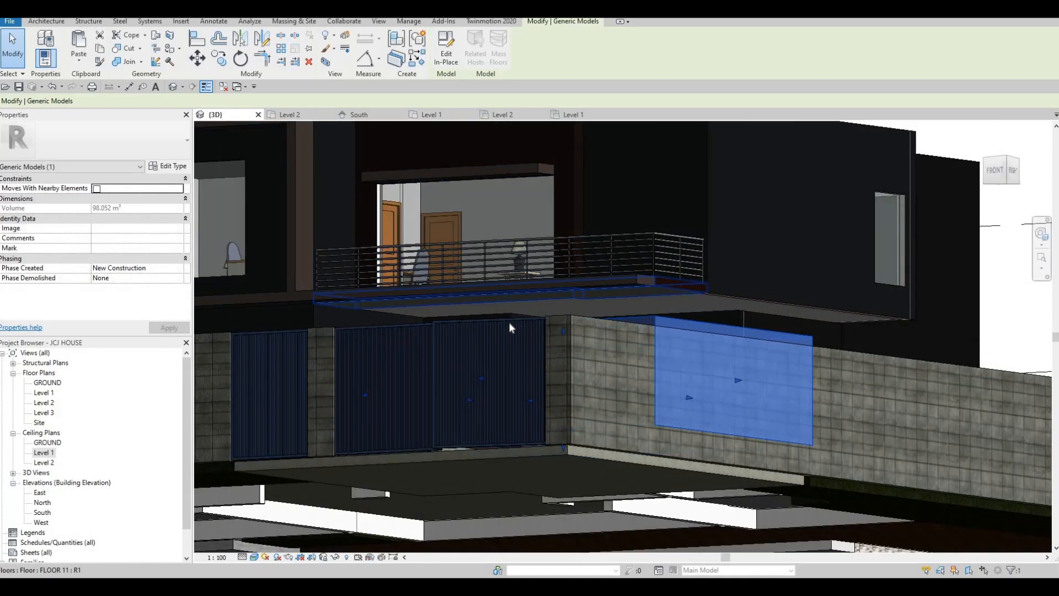
key(Escape)
- Select the upper slab model, thin it into a coping layer, and enter Edit In-Place
key(l)
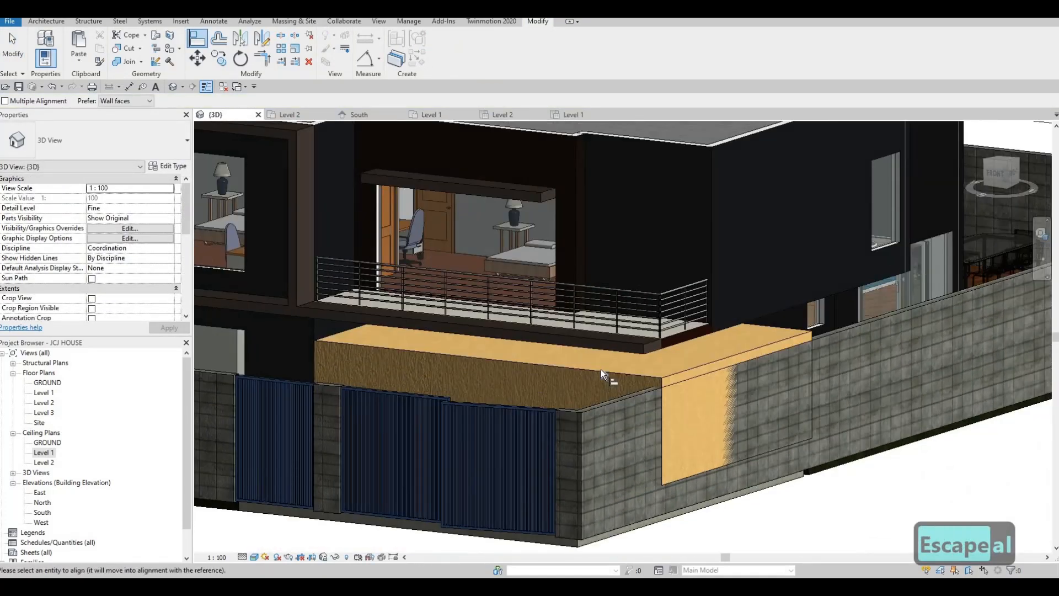
shift+middle_drag(585, 381, 499, 256)
key(Escape)
key(Escape)
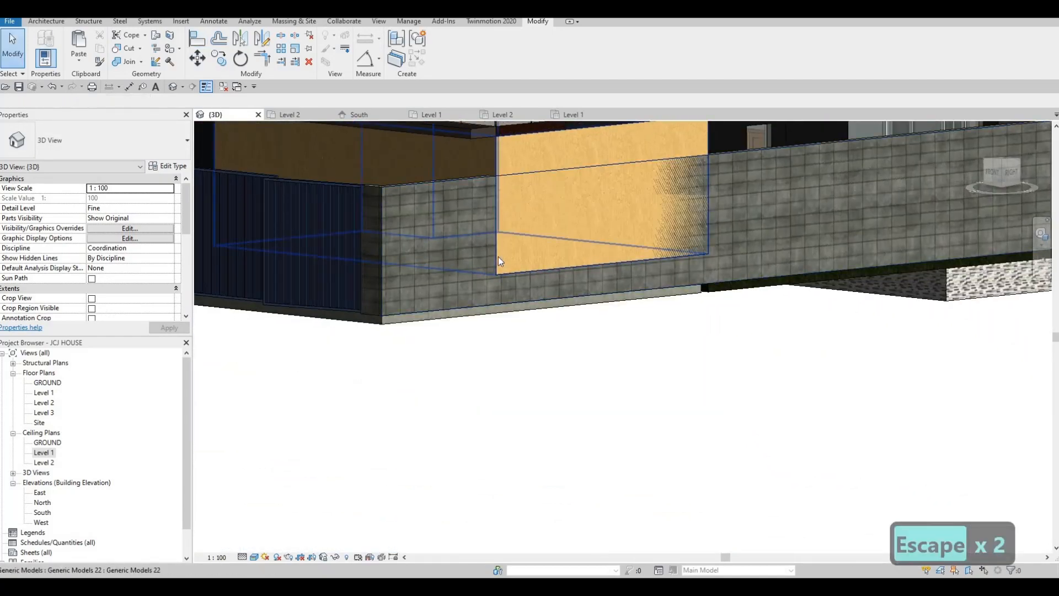
click(458, 256)
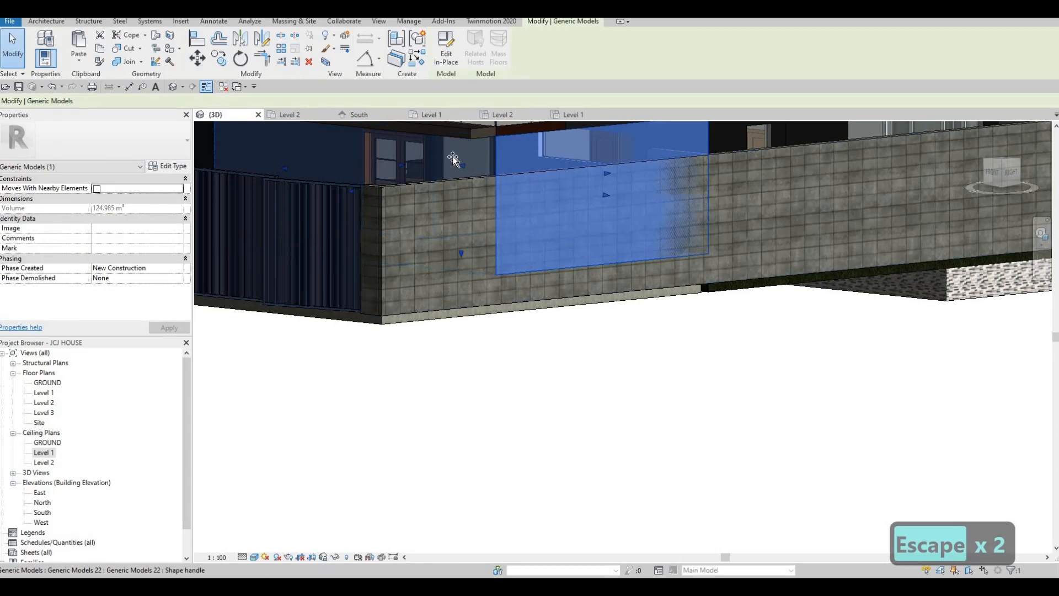
click(440, 178)
shift+middle_drag(440, 179, 473, 203)
scroll(484, 230, up, 2)
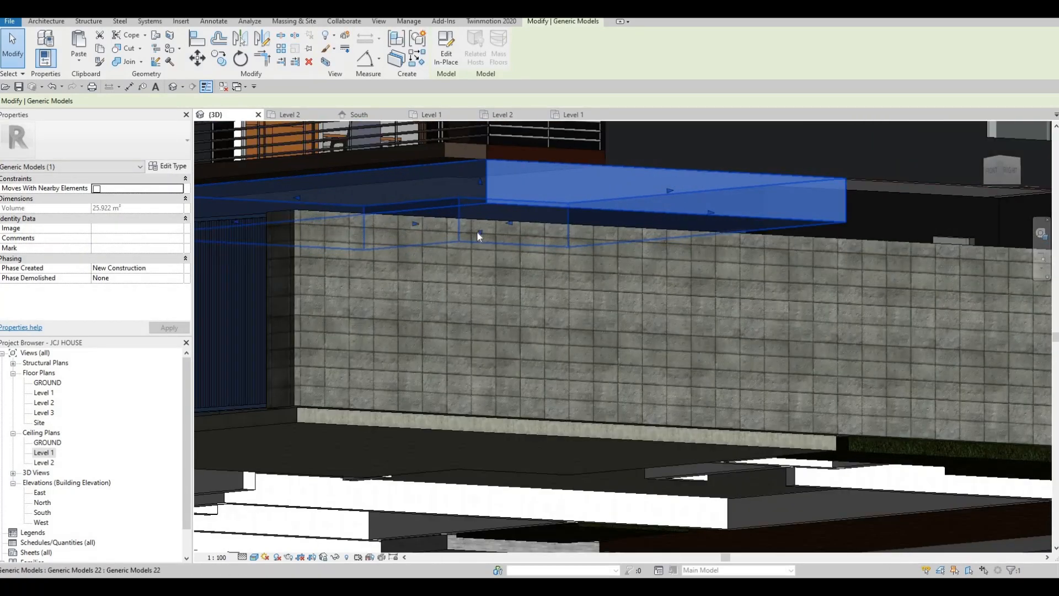
mouse_move(473, 187)
mouse_down()
mouse_move(473, 175)
mouse_move(470, 193)
mouse_up()
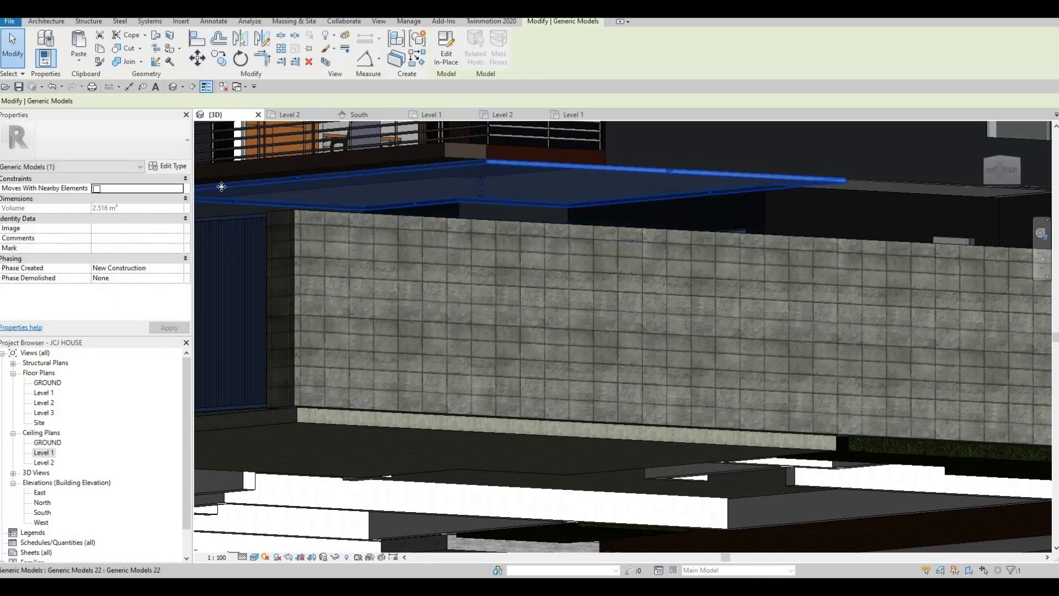
middle_drag(221, 186, 256, 193)
click(442, 62)
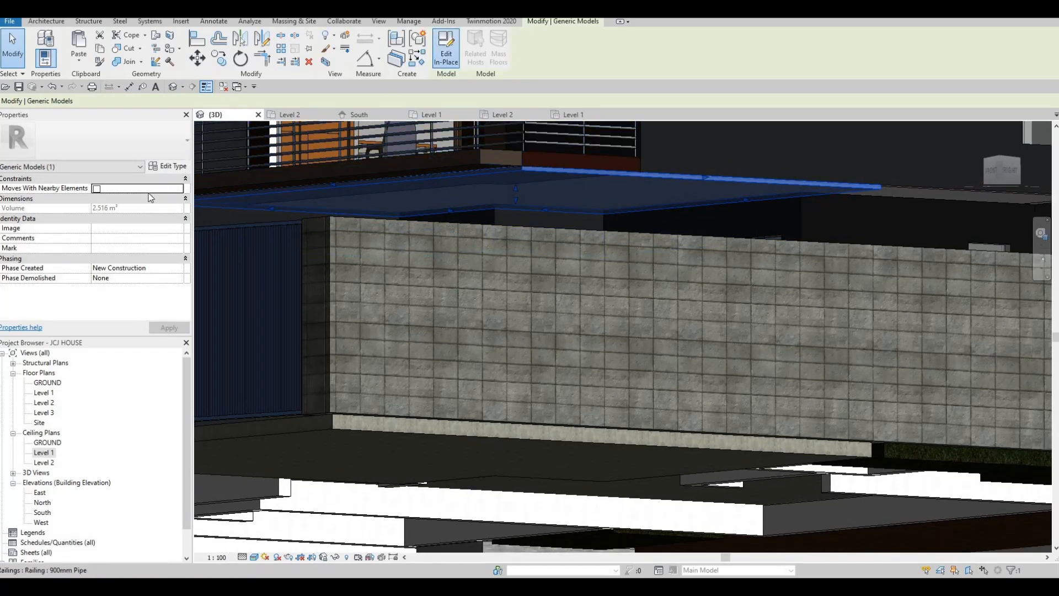
- Set Extrusion Start to 2790 so the cap runs 2790–2800, 10 mm deep, then orbit to check
click(529, 173)
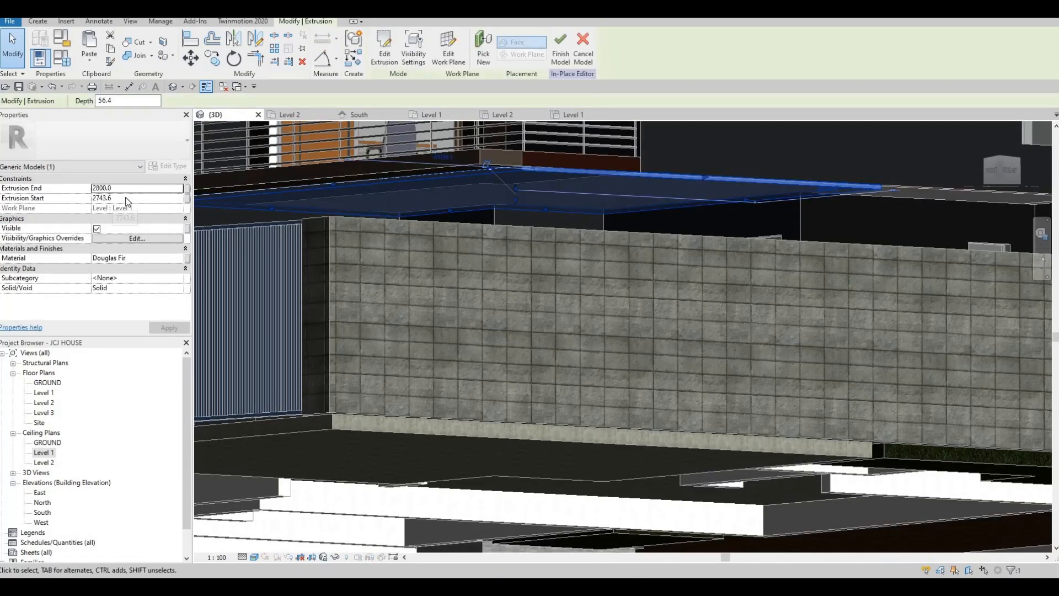
click(126, 198)
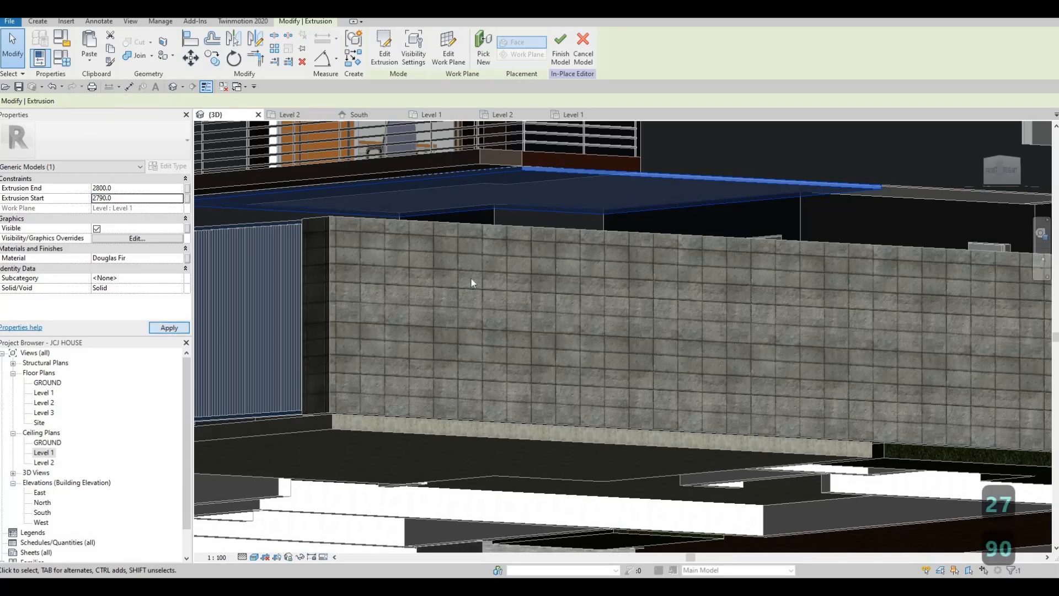
key(Escape)
shift+middle_drag(618, 163, 750, 253)
click(913, 313)
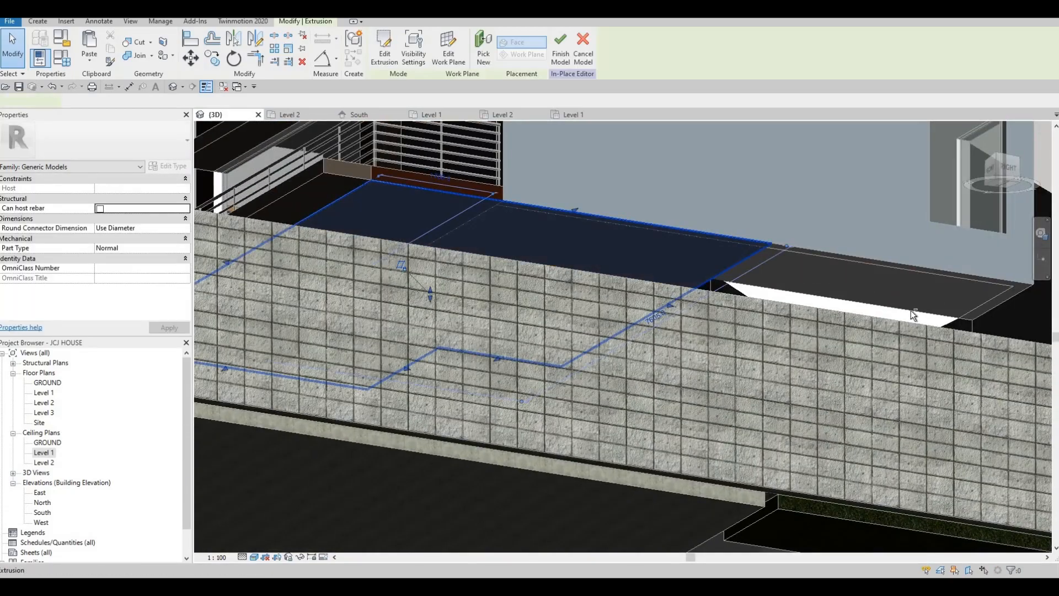
shift+middle_drag(837, 346, 740, 326)
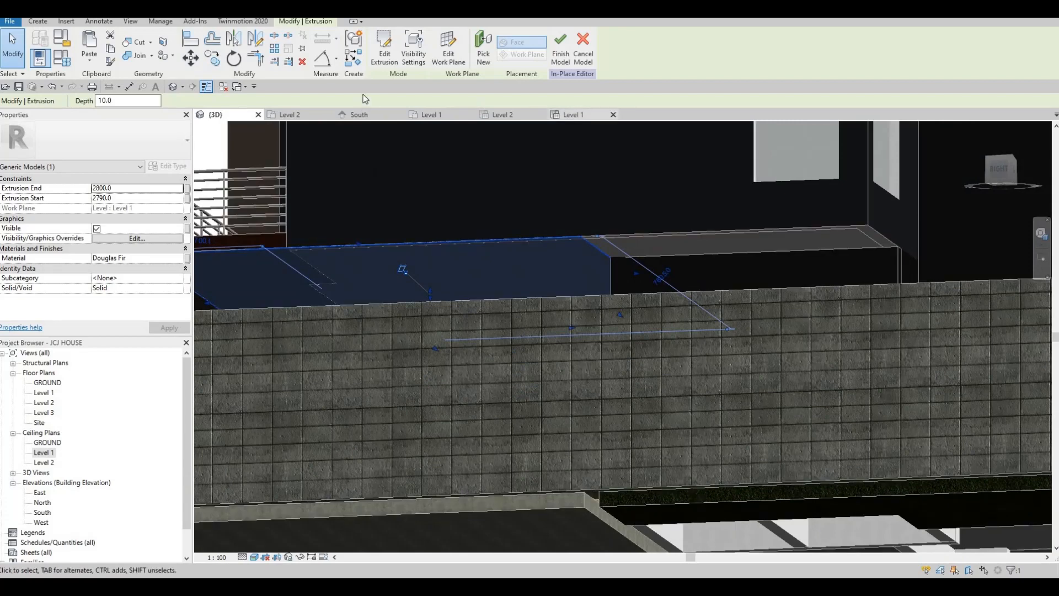
- Reopen the extrusion sketch on the Level 1 ceiling plan and add the inner wall line
double_click(289, 271)
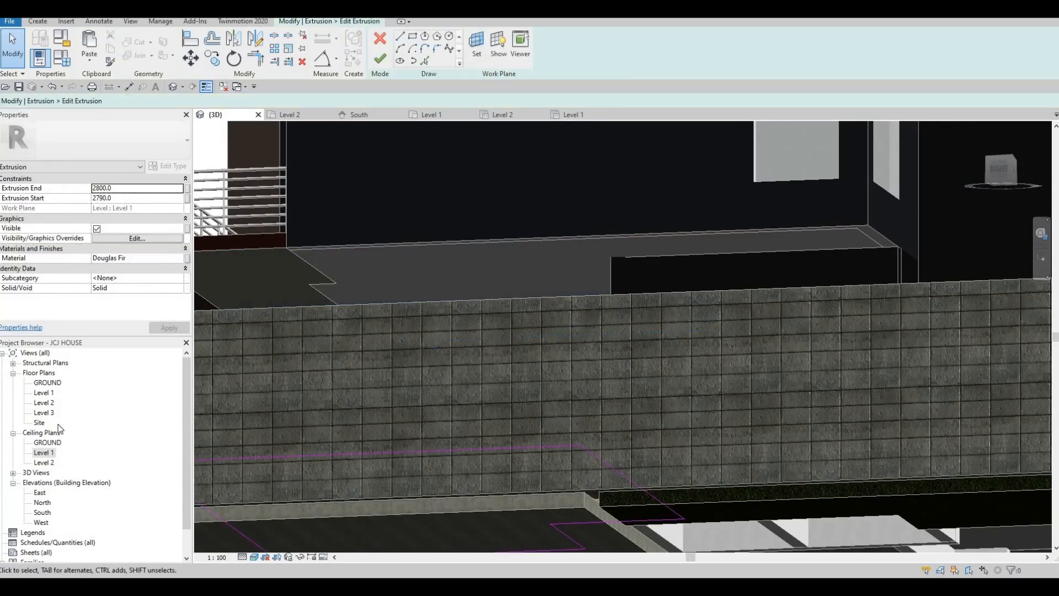
click(575, 115)
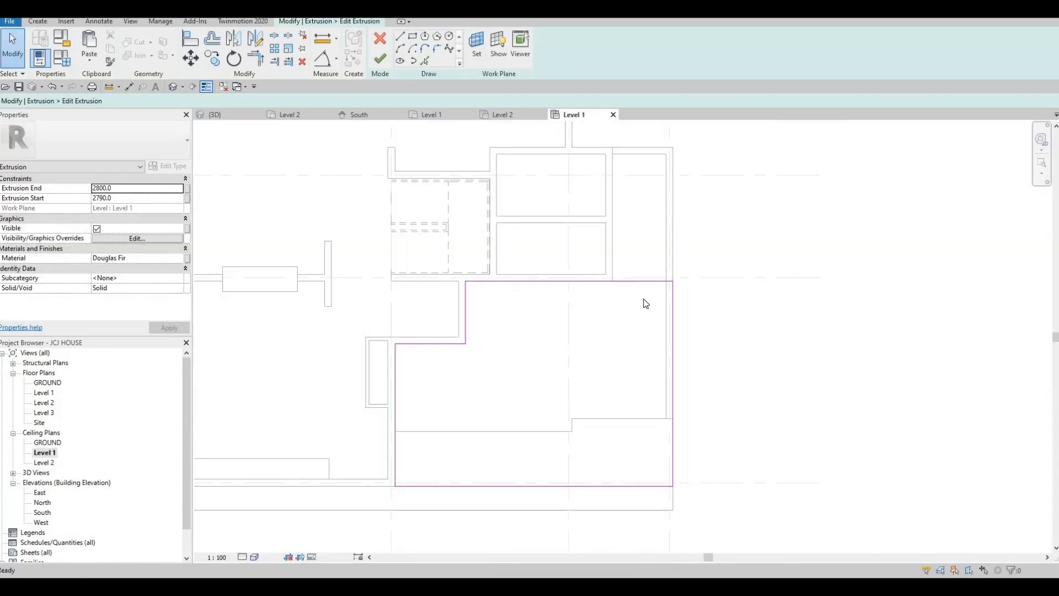
middle_drag(673, 166, 616, 237)
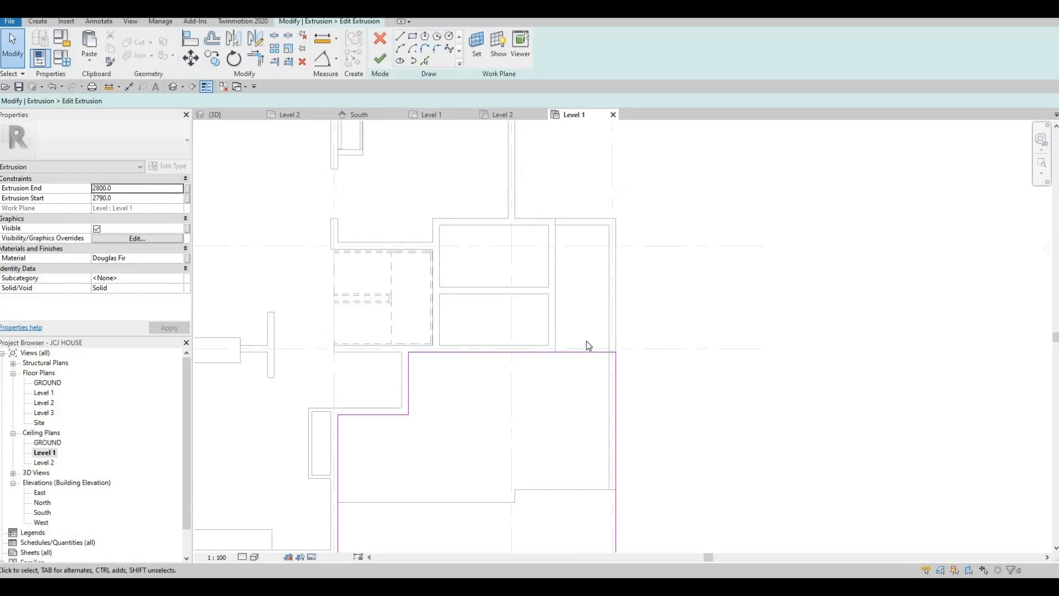
middle_drag(581, 356, 561, 428)
scroll(561, 427, up, 1)
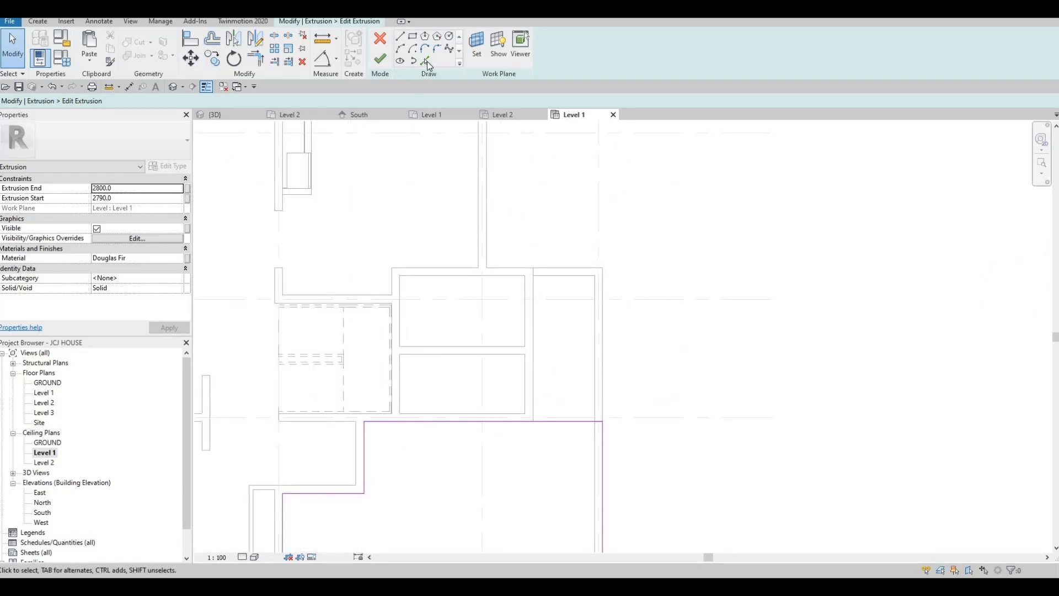
click(426, 61)
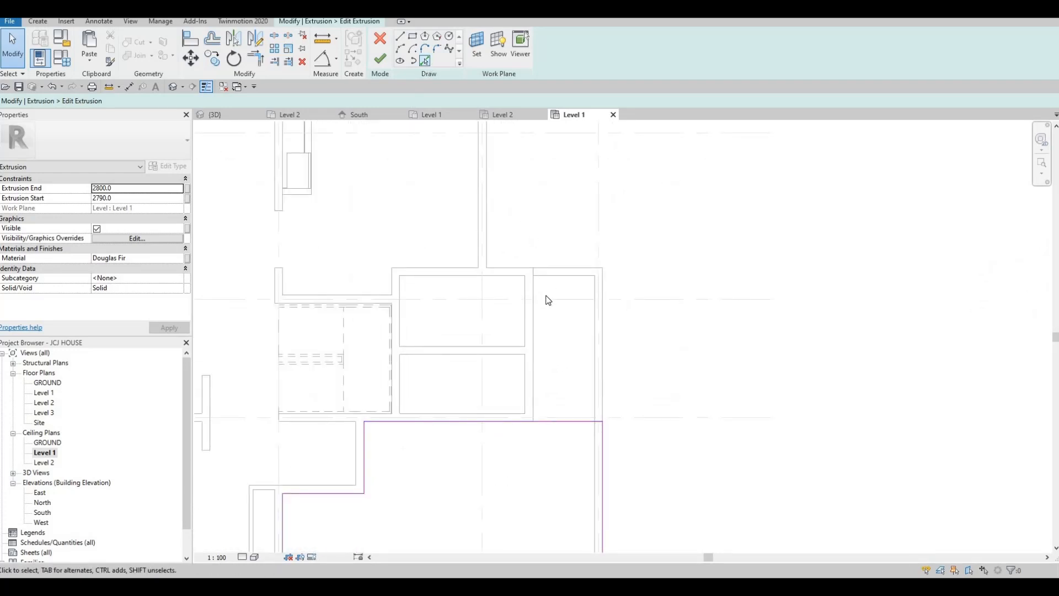
click(565, 272)
key(Escape)
key(Escape)
- Trim the top and bottom edges back to the inner wall line with TR and finish the sketch
key(t)
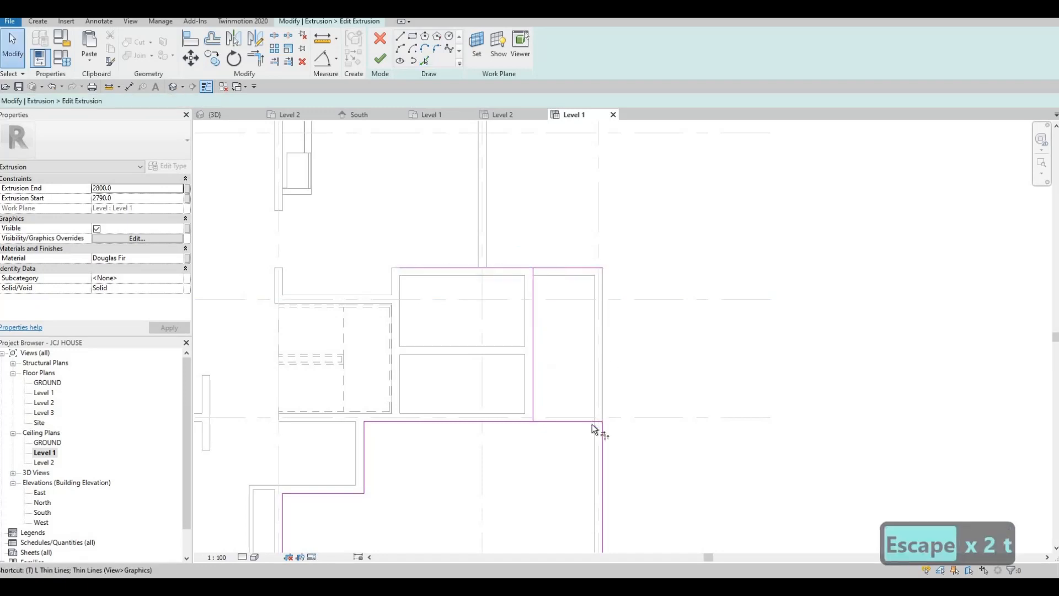
key(r)
click(600, 428)
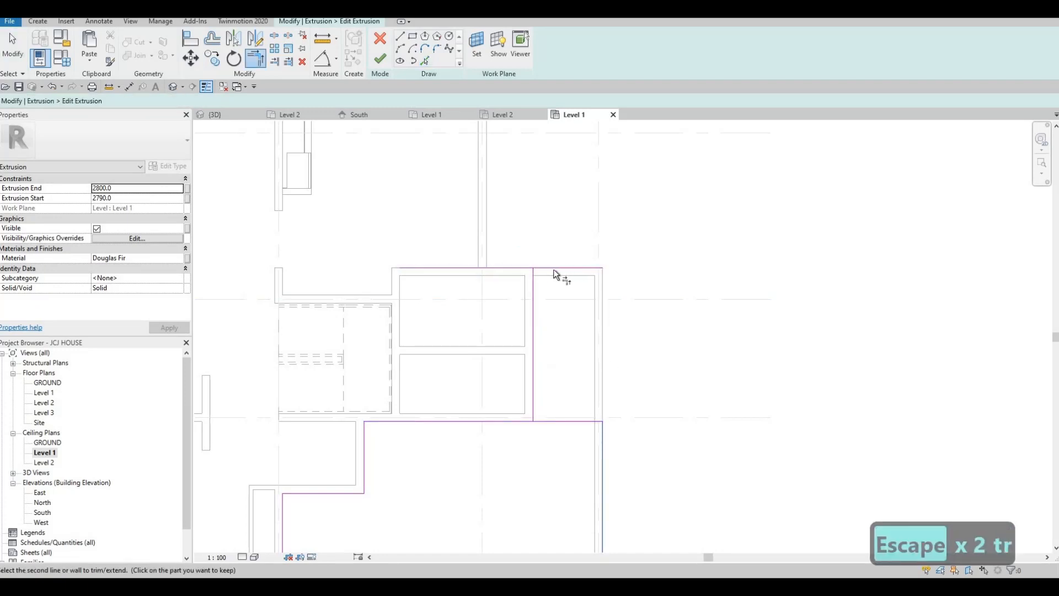
click(538, 279)
click(535, 352)
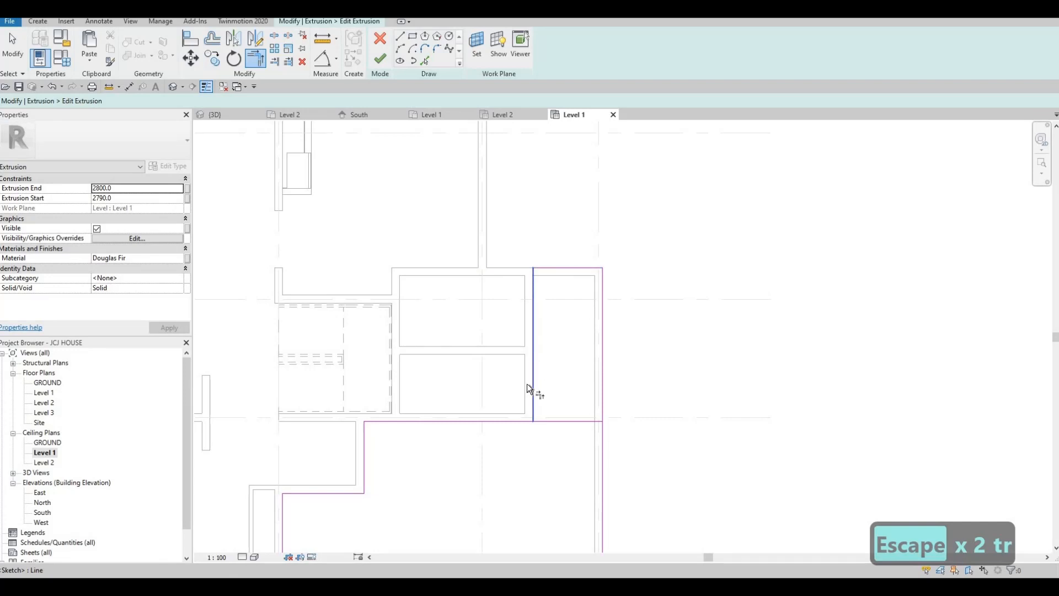
click(518, 421)
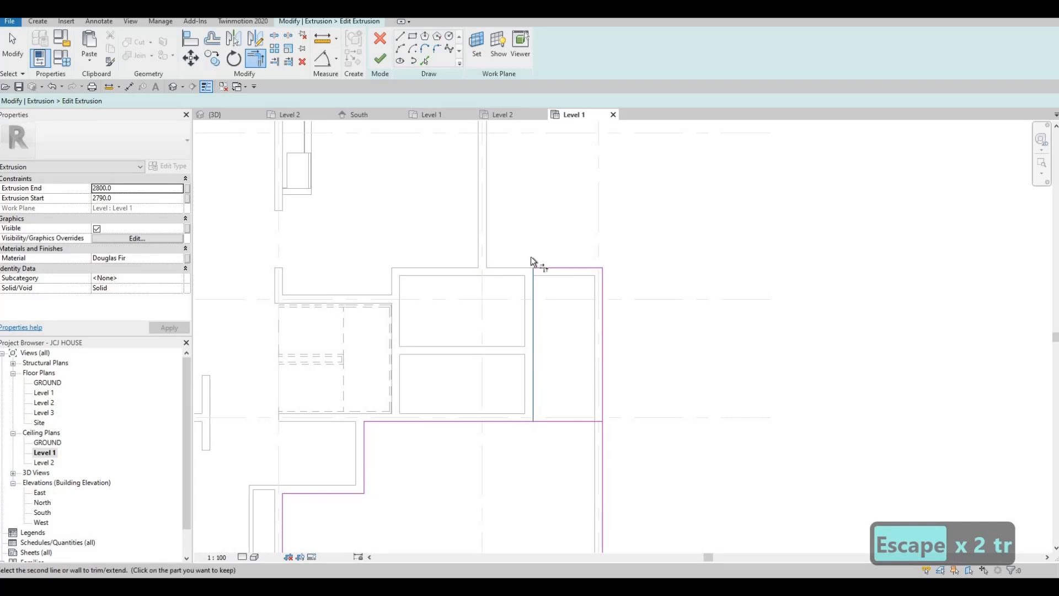
click(380, 58)
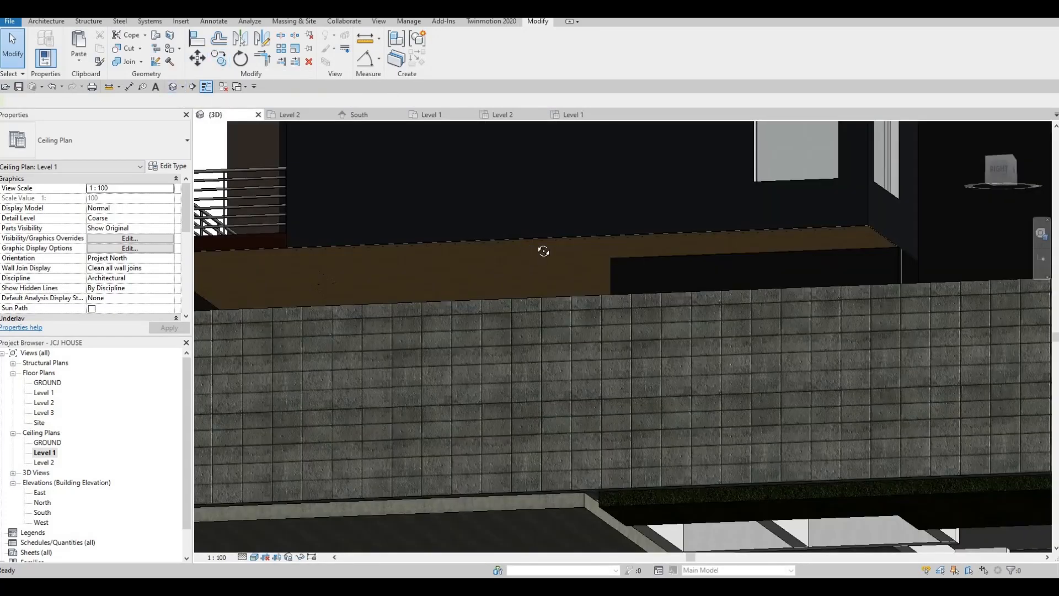
scroll(544, 249, down, 1)
shift+middle_drag(629, 270, 547, 199)
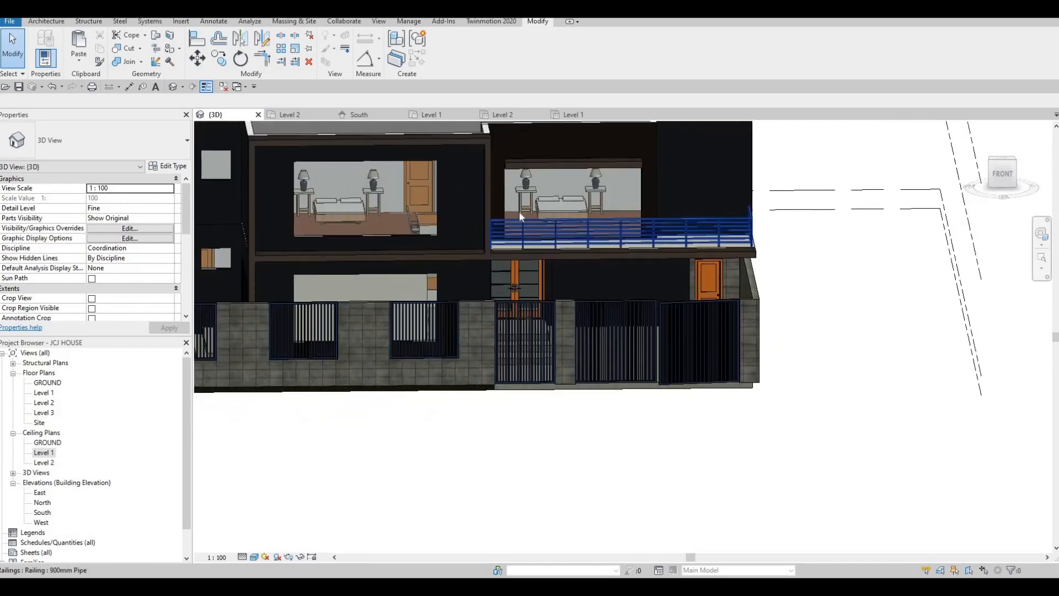
- On the South elevation, split the upper windows with curtain grid lines at midpoints and halves
scroll(520, 215, up, 3)
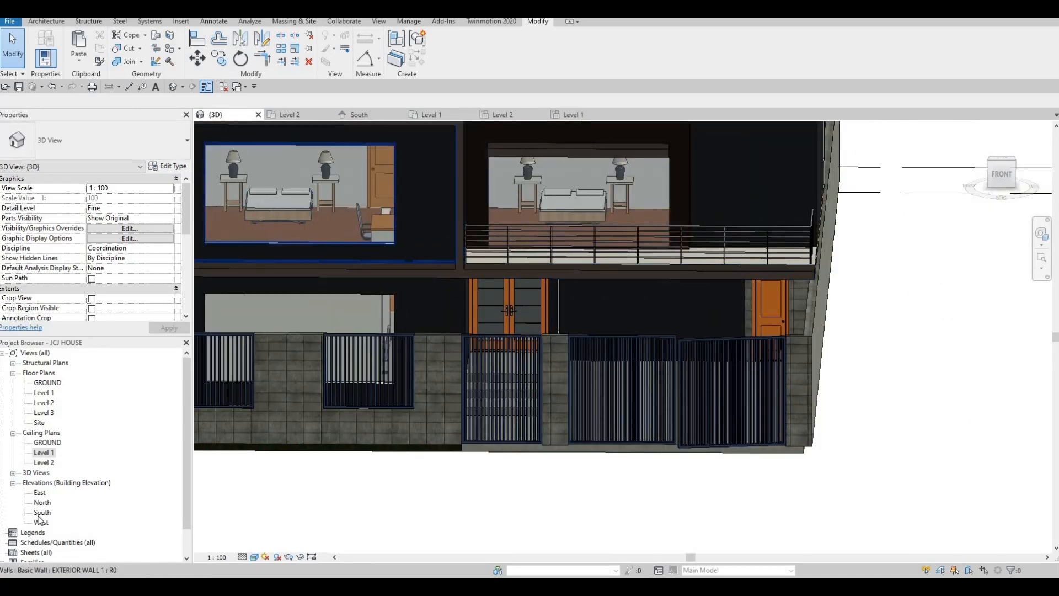
double_click(40, 513)
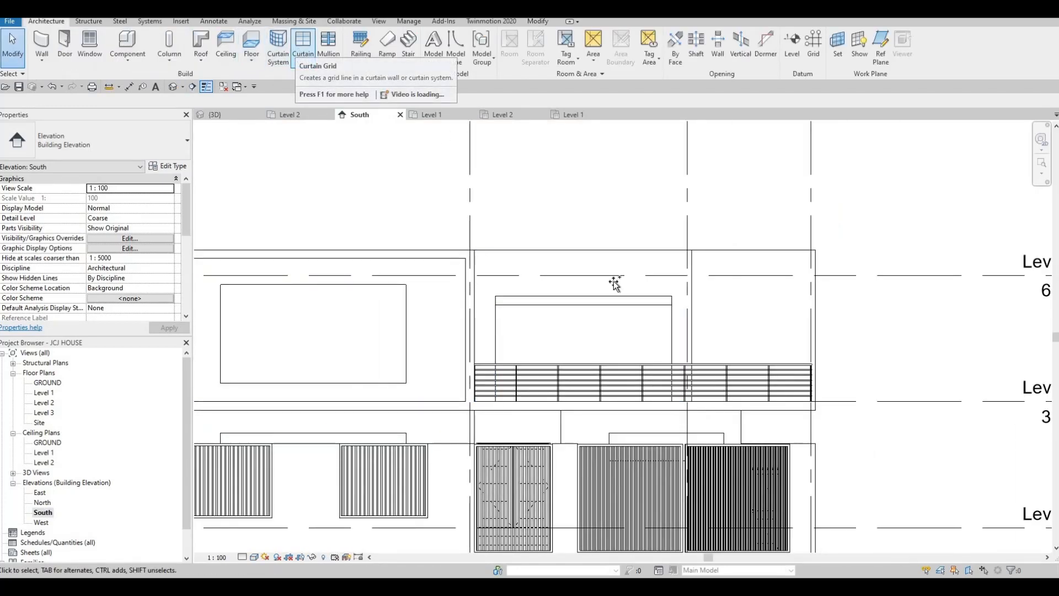
scroll(589, 336, up, 2)
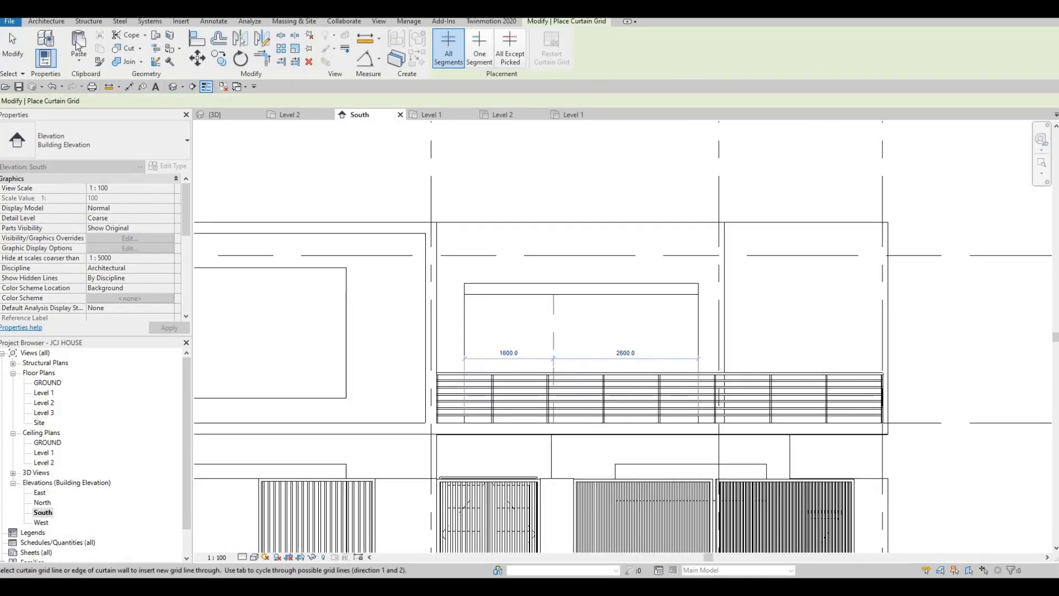
click(585, 300)
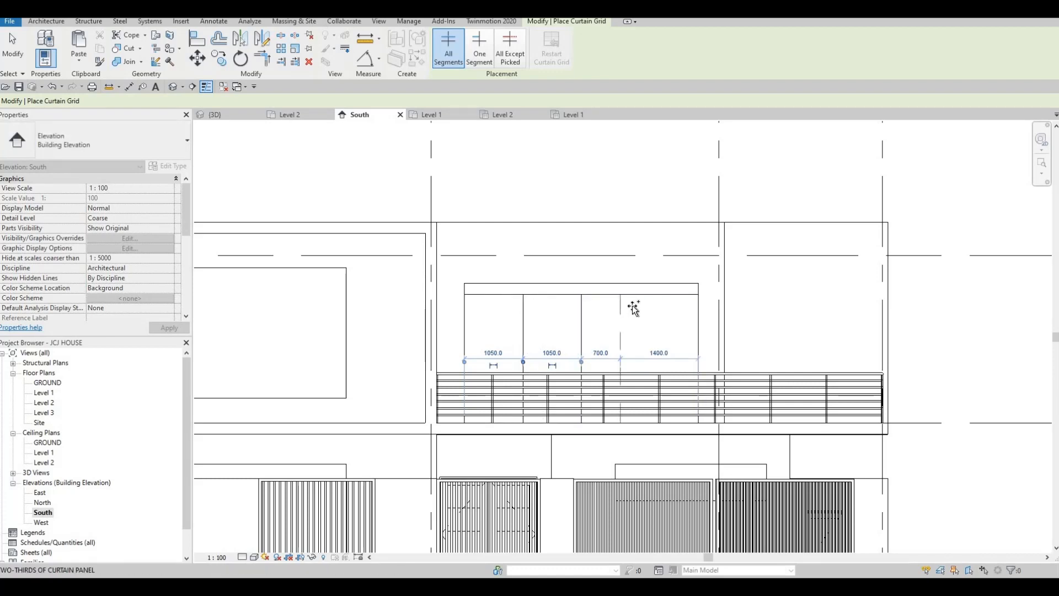
click(621, 306)
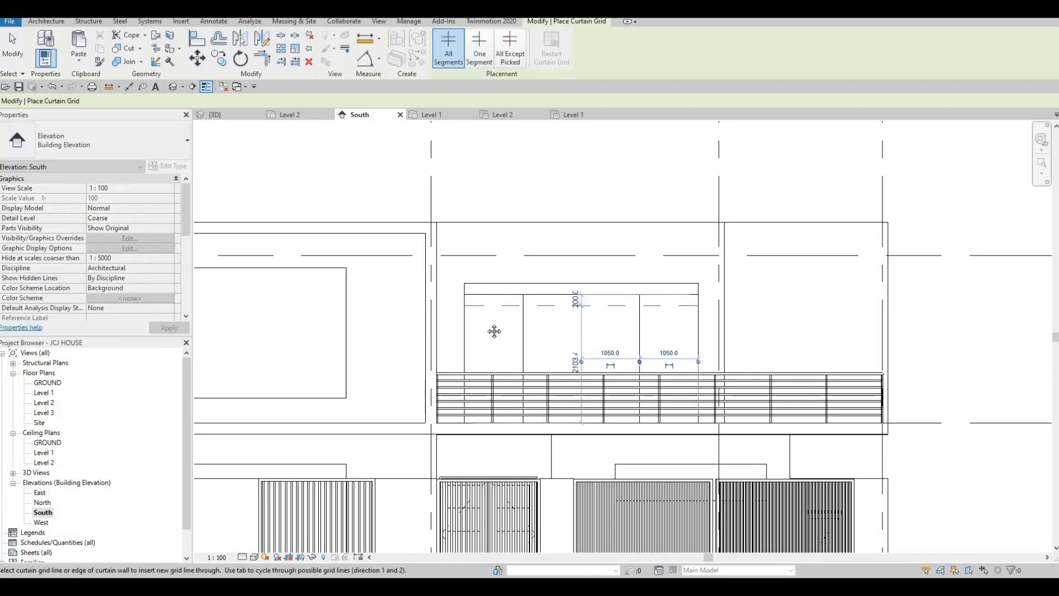
scroll(499, 303, down, 3)
scroll(499, 303, up, 3)
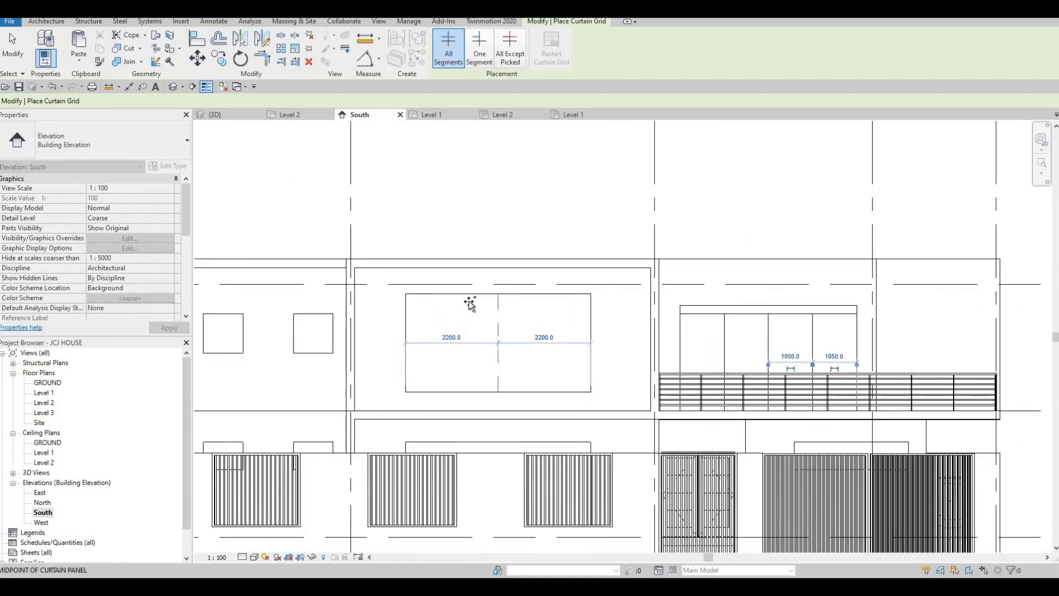
click(469, 303)
click(541, 303)
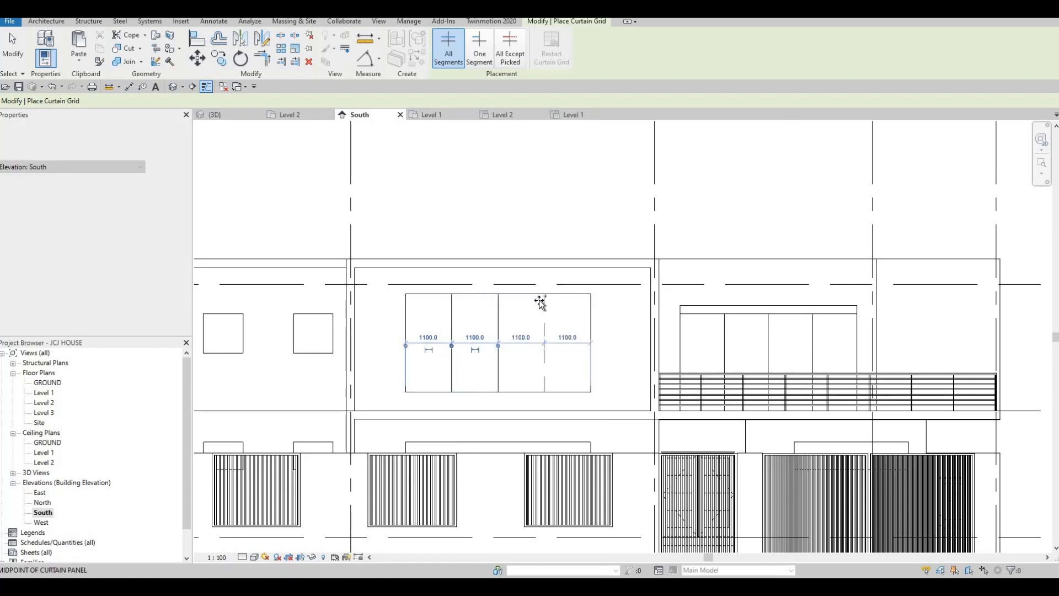
click(529, 290)
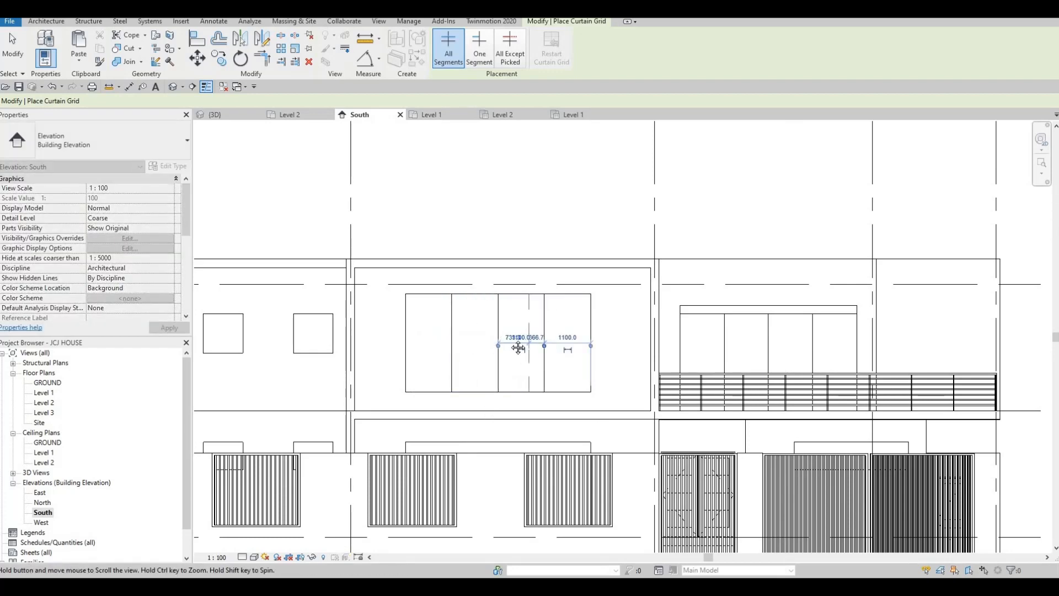
- Add two grid lines to the lower window panel, then return to the 3D view
middle_drag(518, 347, 520, 401)
scroll(519, 402, down, 2)
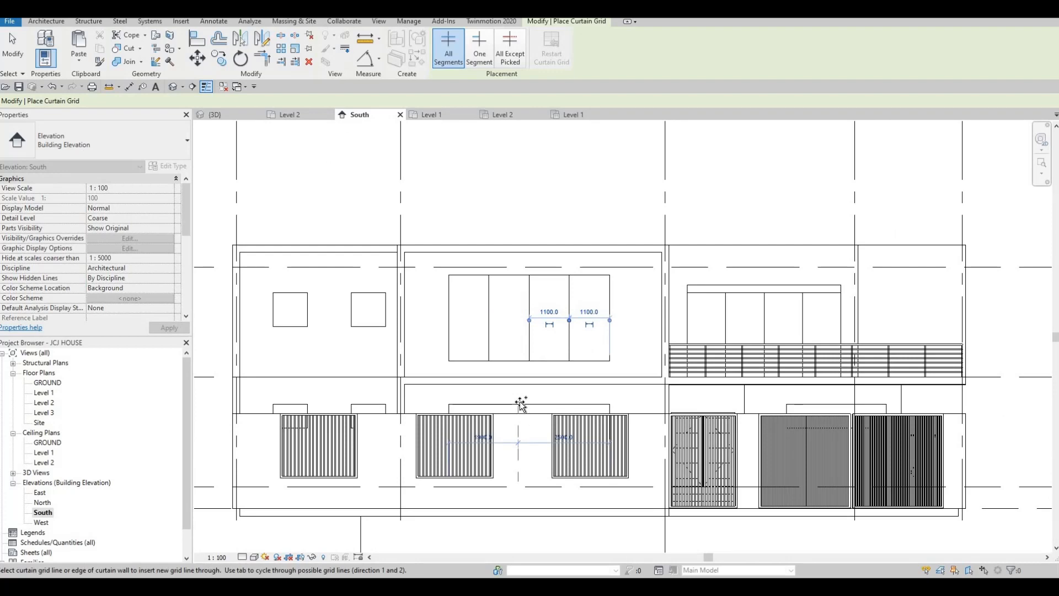
click(492, 403)
click(516, 408)
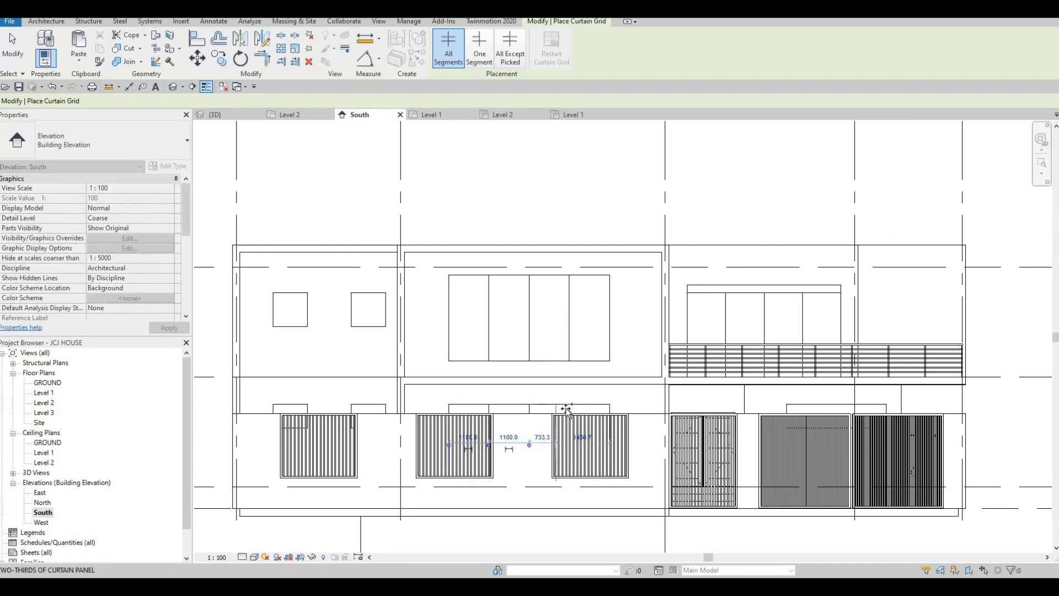
middle_drag(386, 314, 419, 360)
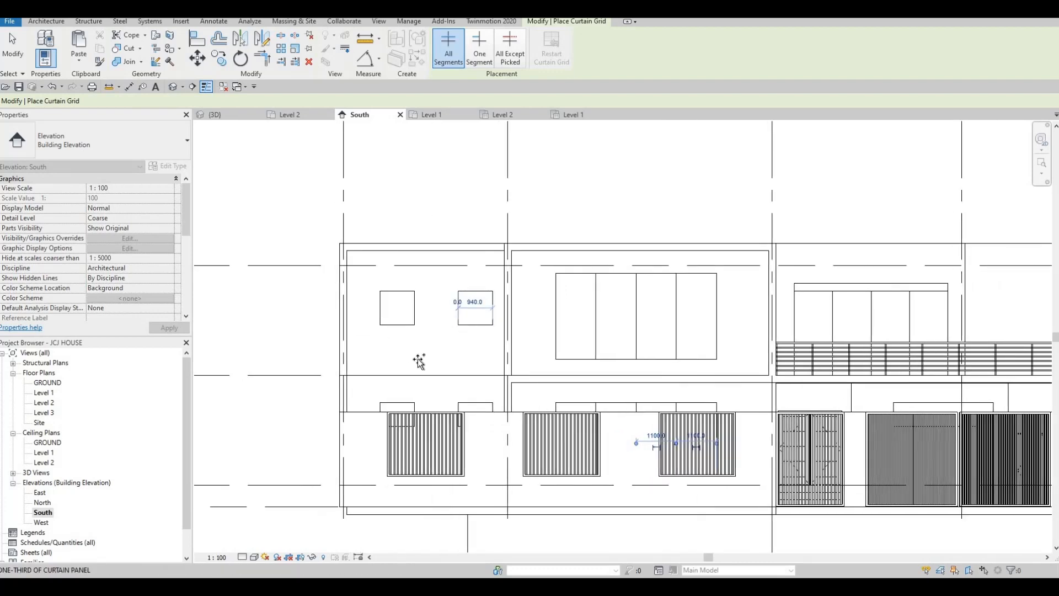
middle_drag(466, 308, 505, 320)
scroll(506, 321, down, 2)
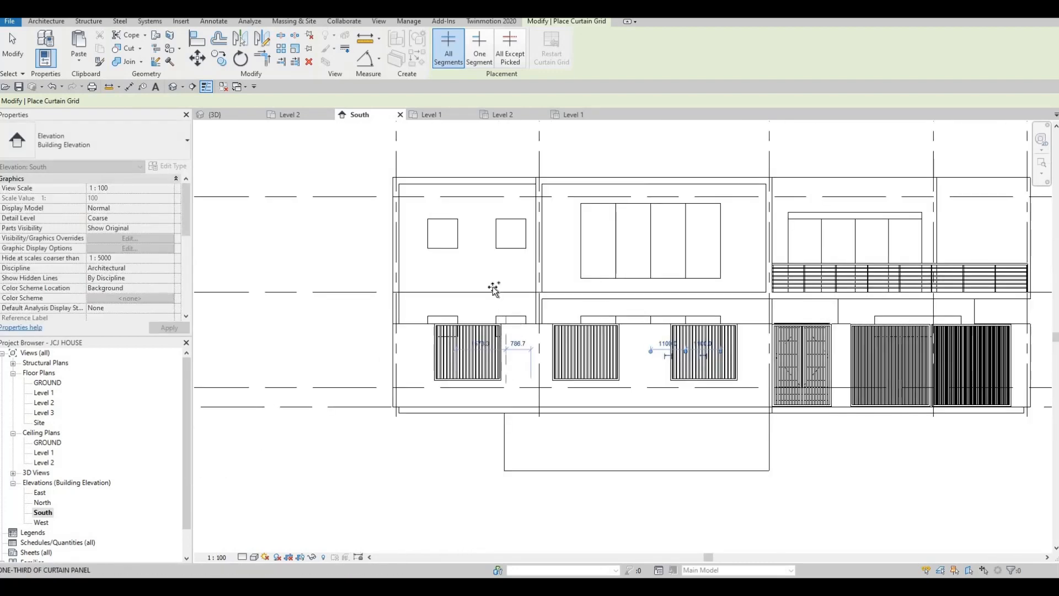
scroll(507, 325, down, 1)
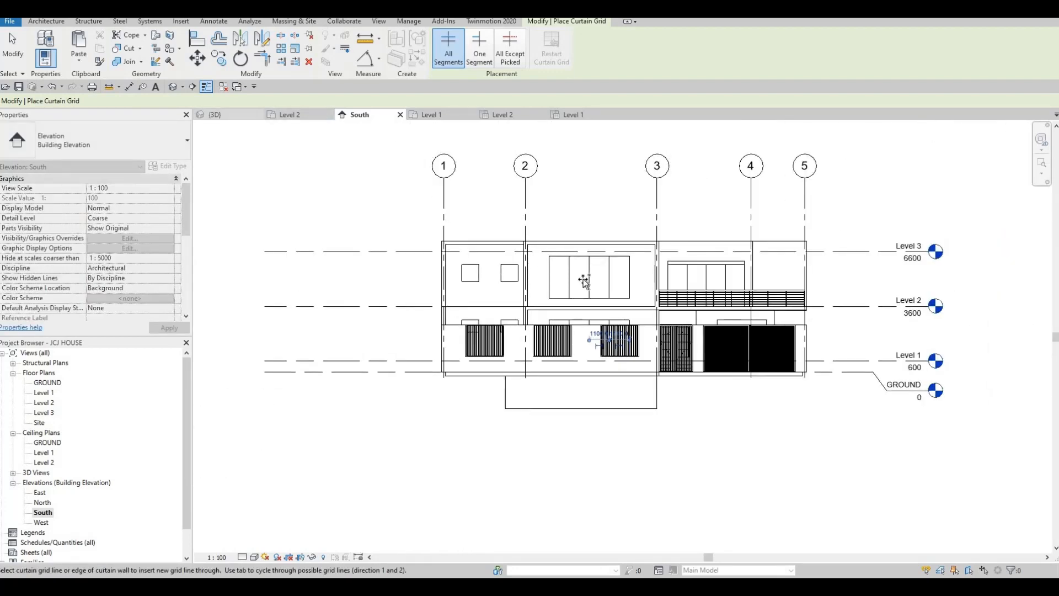
key(ctrl+Tab)
shift+middle_drag(538, 314, 469, 331)
middle_drag(594, 332, 359, 346)
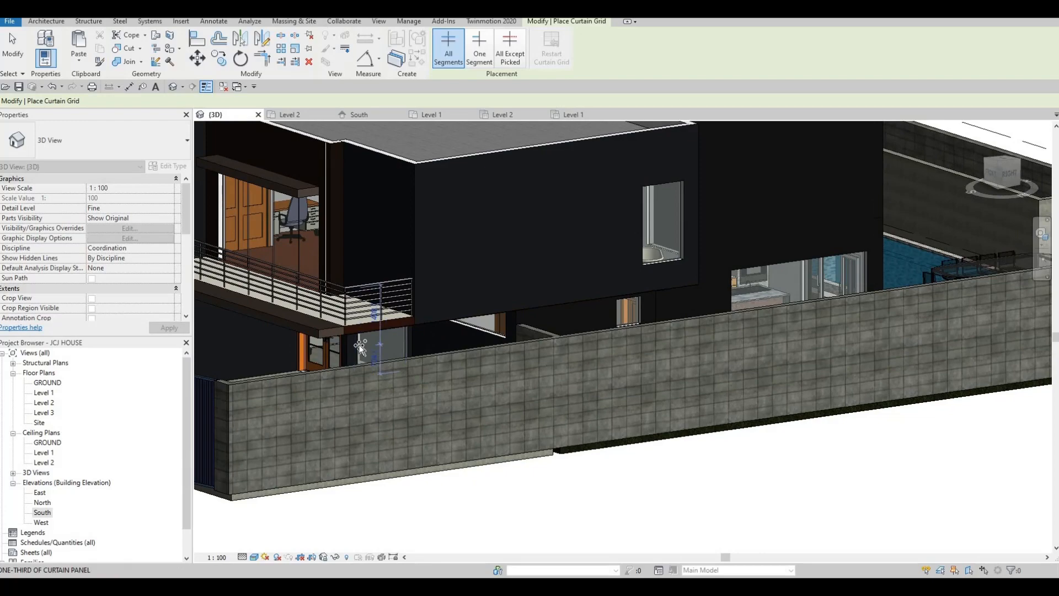
- From a left-front overhead angle, add a grid line at a third of the upper window
scroll(410, 315, up, 1)
shift+middle_drag(410, 315, 289, 348)
scroll(289, 347, up, 2)
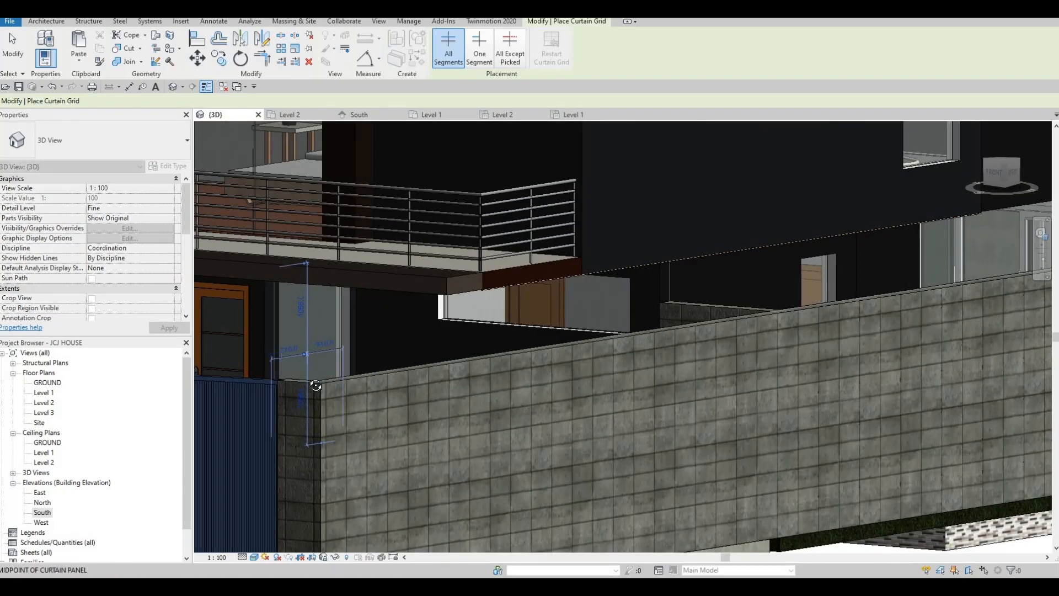
shift+middle_drag(306, 433, 311, 441)
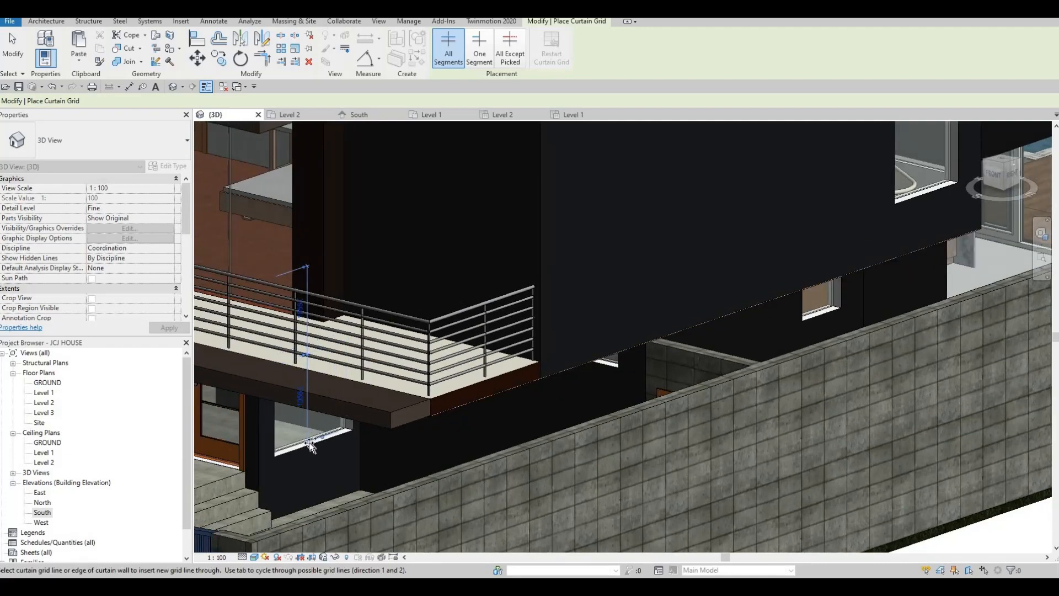
shift+middle_drag(311, 441, 365, 308)
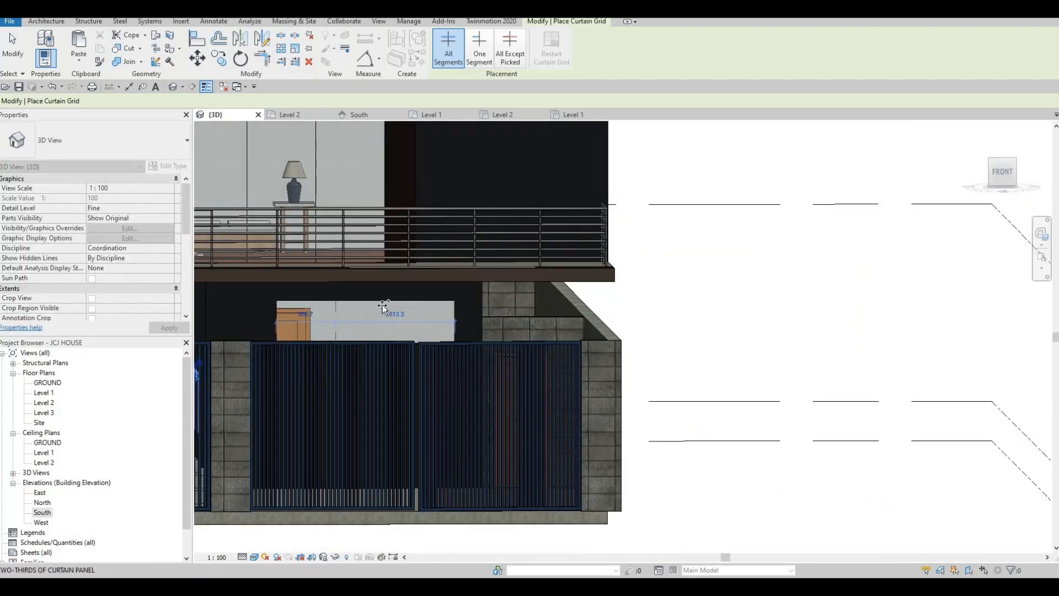
scroll(470, 316, down, 2)
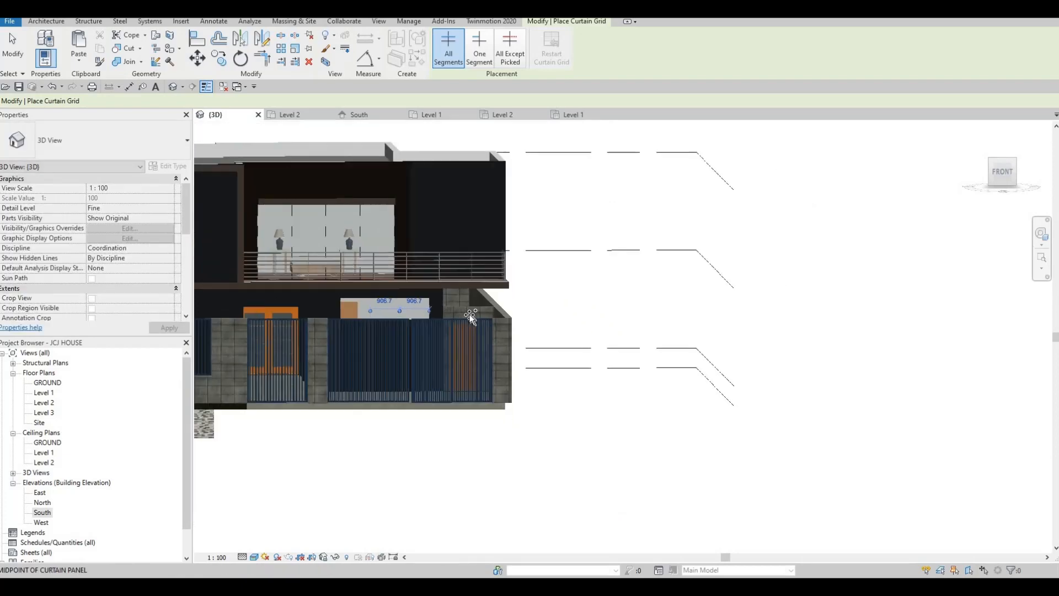
middle_drag(471, 318, 760, 328)
shift+middle_drag(482, 350, 668, 269)
scroll(548, 236, up, 5)
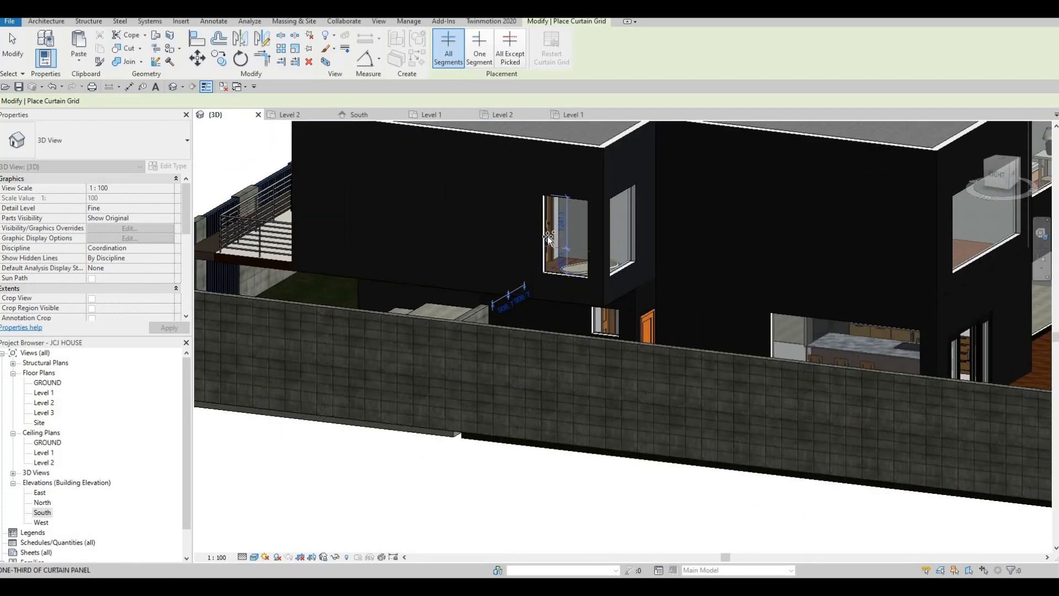
click(547, 236)
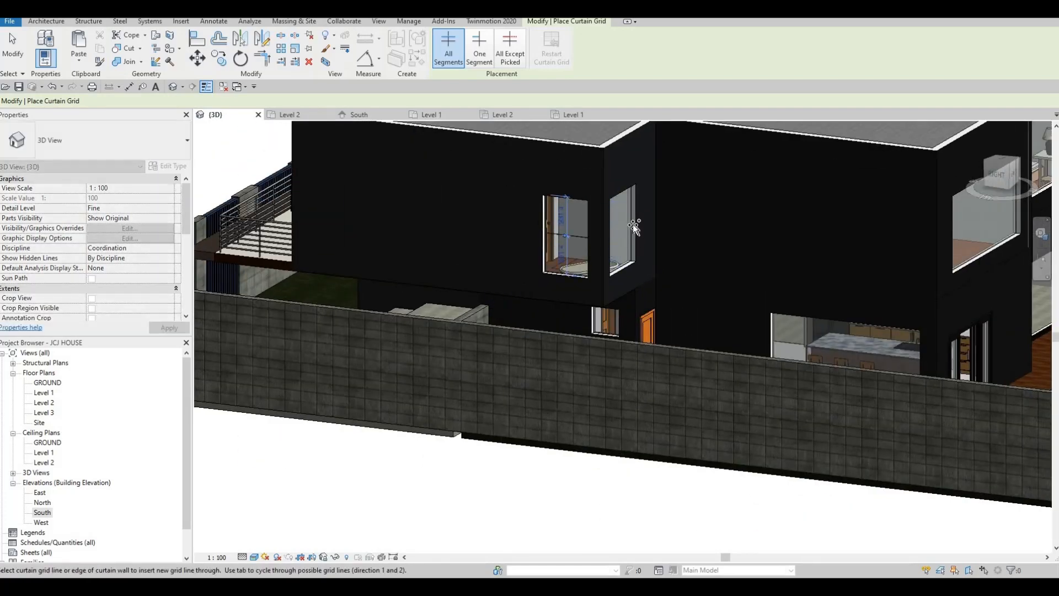
- Split the kitchen window at its midpoint and the door-side window at both quarter points
scroll(633, 224, down, 4)
shift+middle_drag(603, 262, 787, 402)
scroll(778, 364, up, 3)
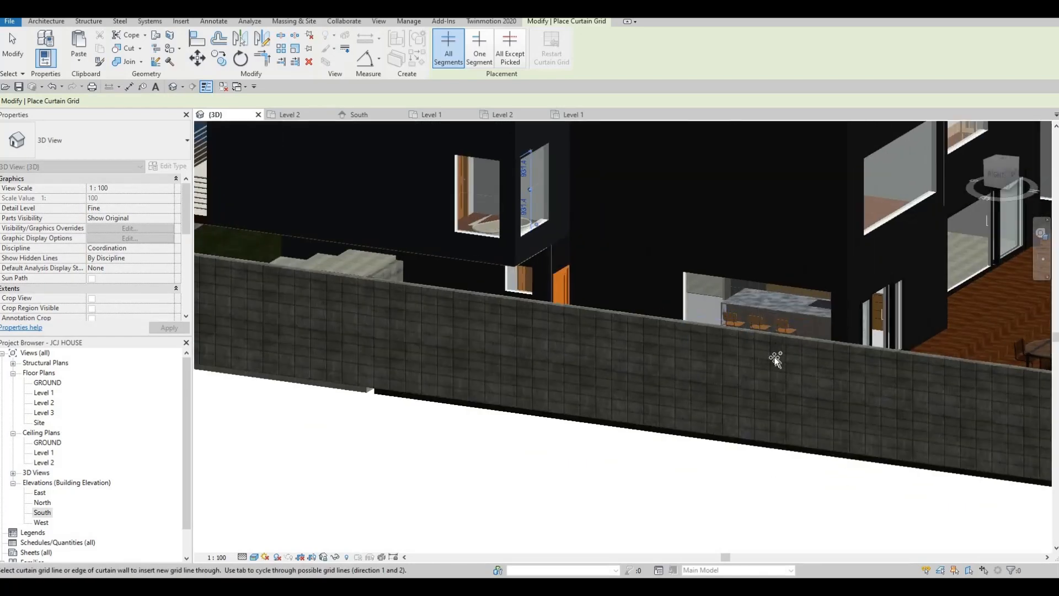
shift+middle_drag(775, 358, 758, 245)
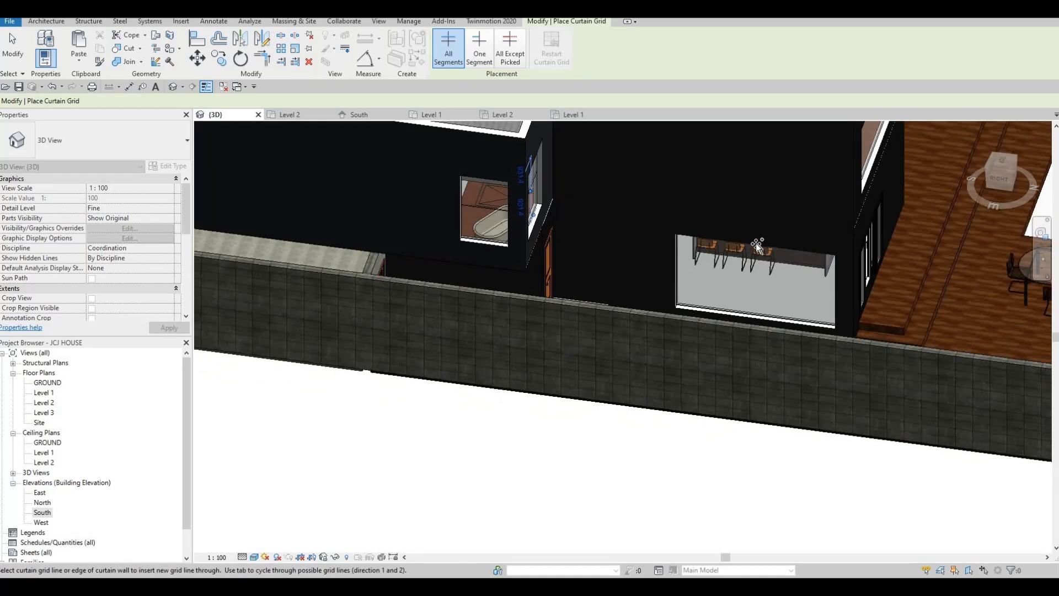
click(714, 242)
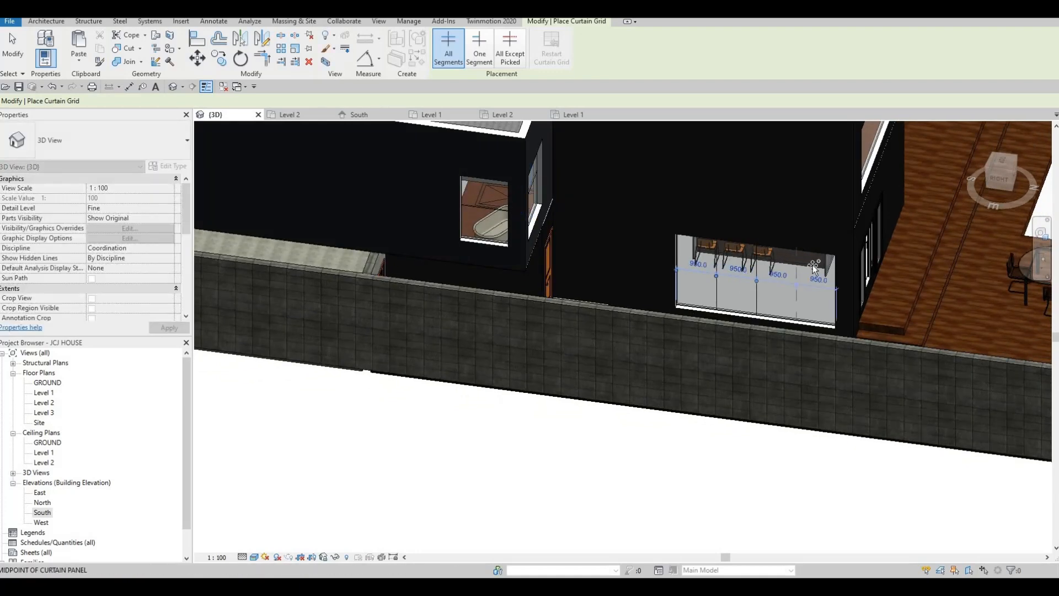
shift+middle_drag(733, 237, 725, 193)
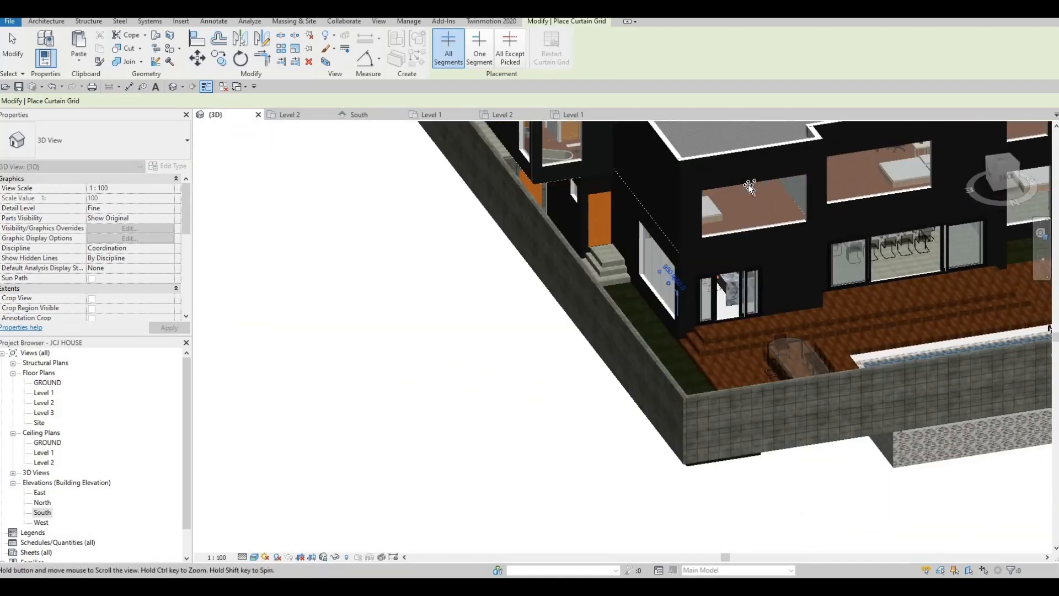
click(726, 188)
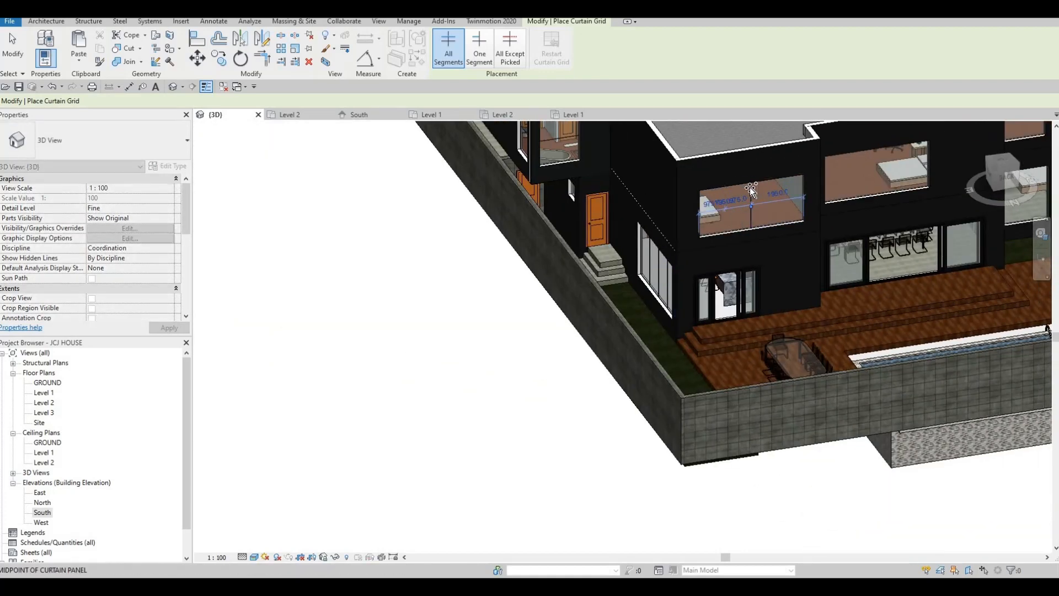
click(777, 181)
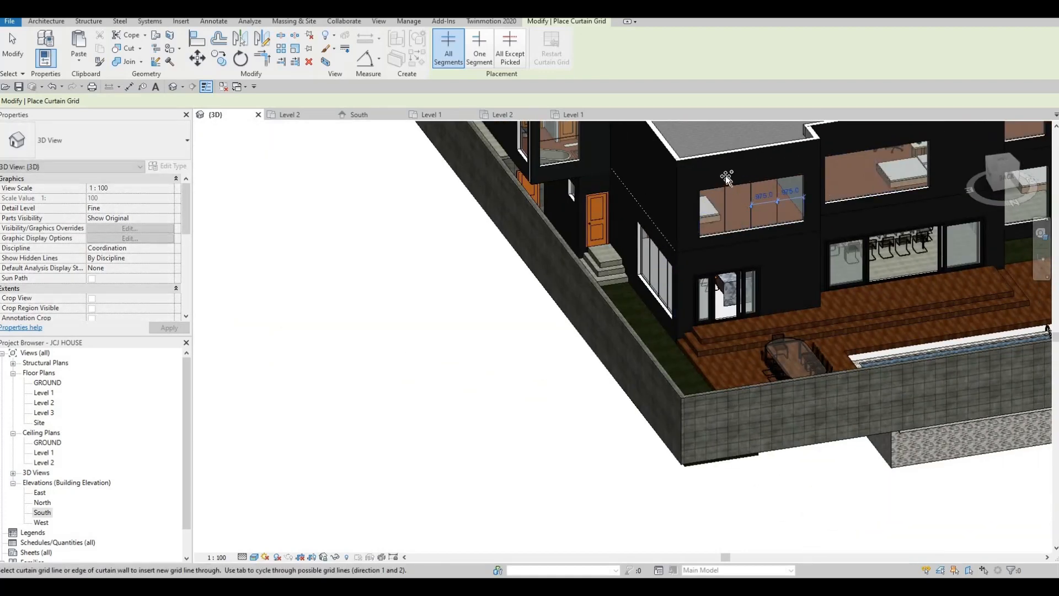
- Divide the upper back window at its quarter points and the lower right window at a third and midpoint
shift+middle_drag(717, 180, 725, 175)
click(708, 180)
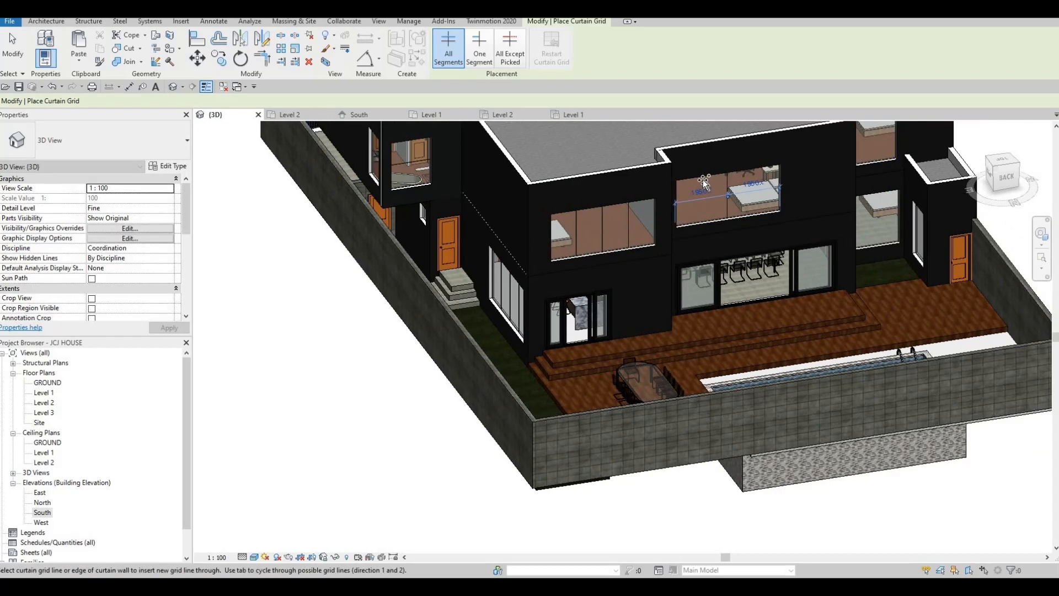
click(747, 174)
shift+middle_drag(681, 338, 581, 424)
shift+middle_drag(773, 254, 780, 241)
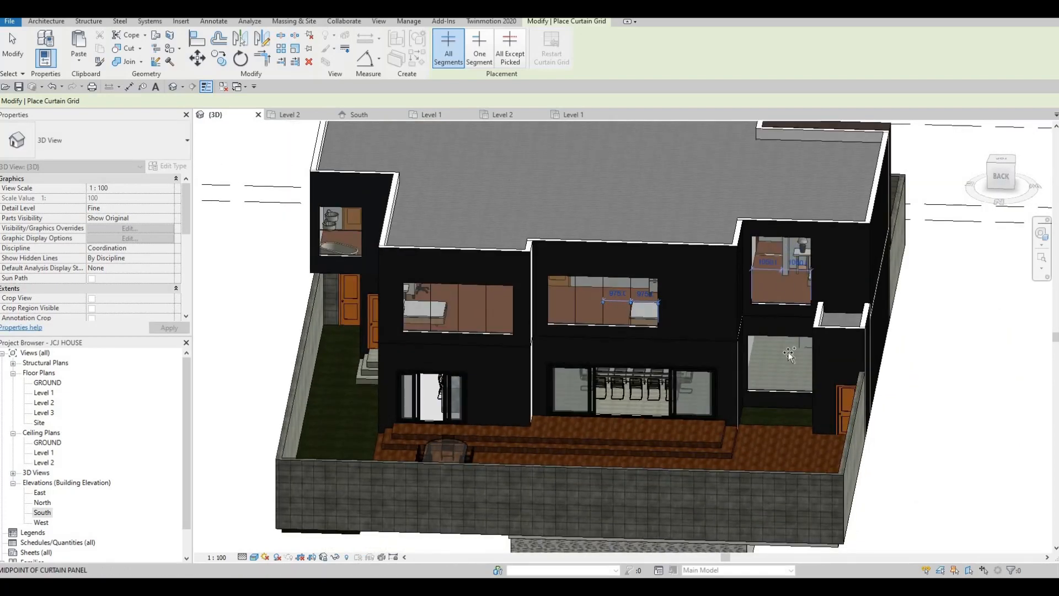
scroll(789, 355, up, 2)
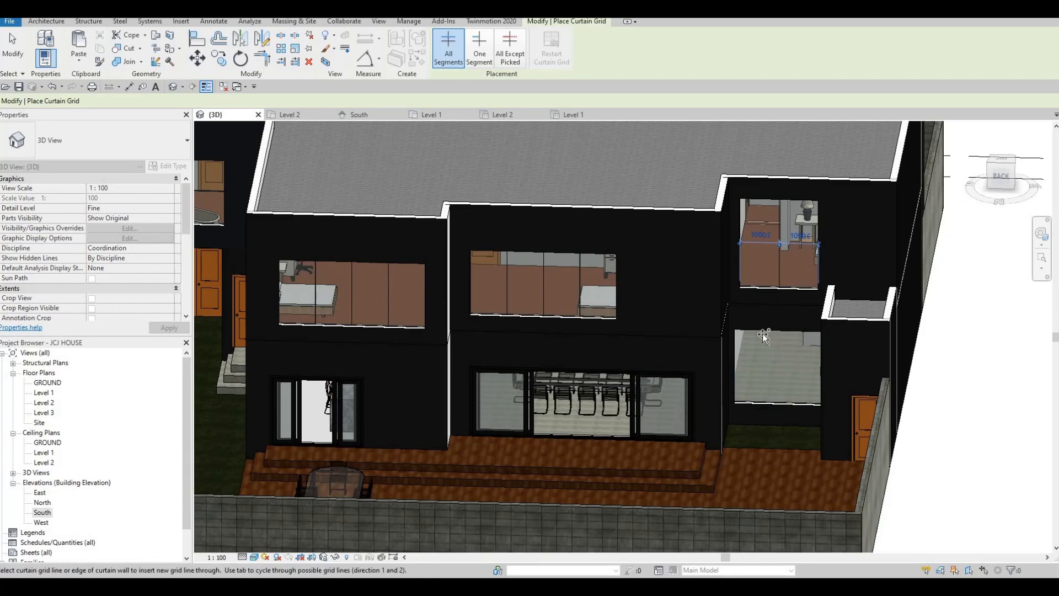
click(771, 331)
click(797, 336)
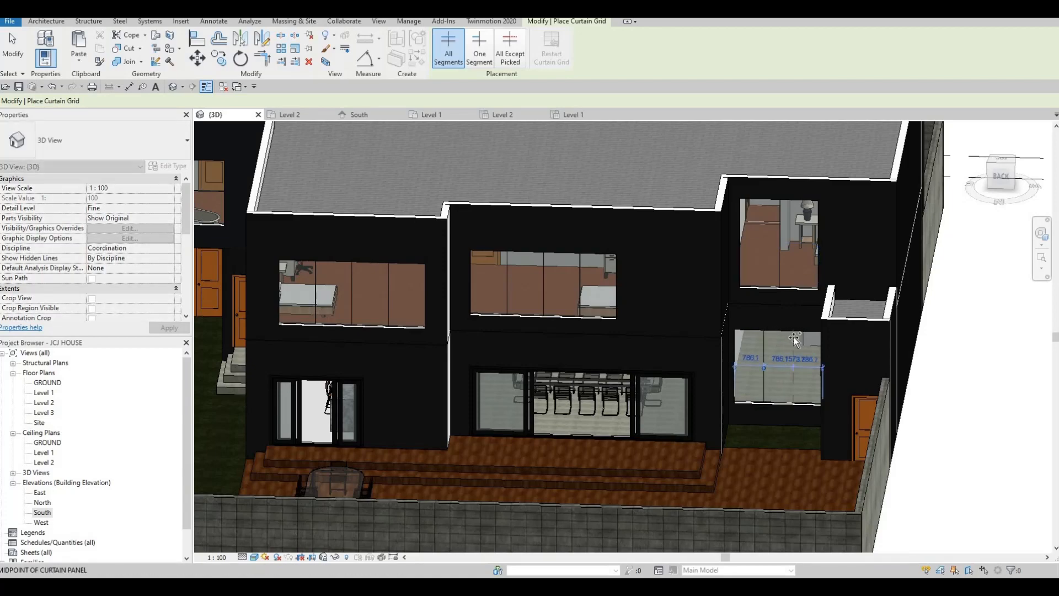
shift+middle_drag(774, 334, 563, 325)
scroll(697, 340, down, 3)
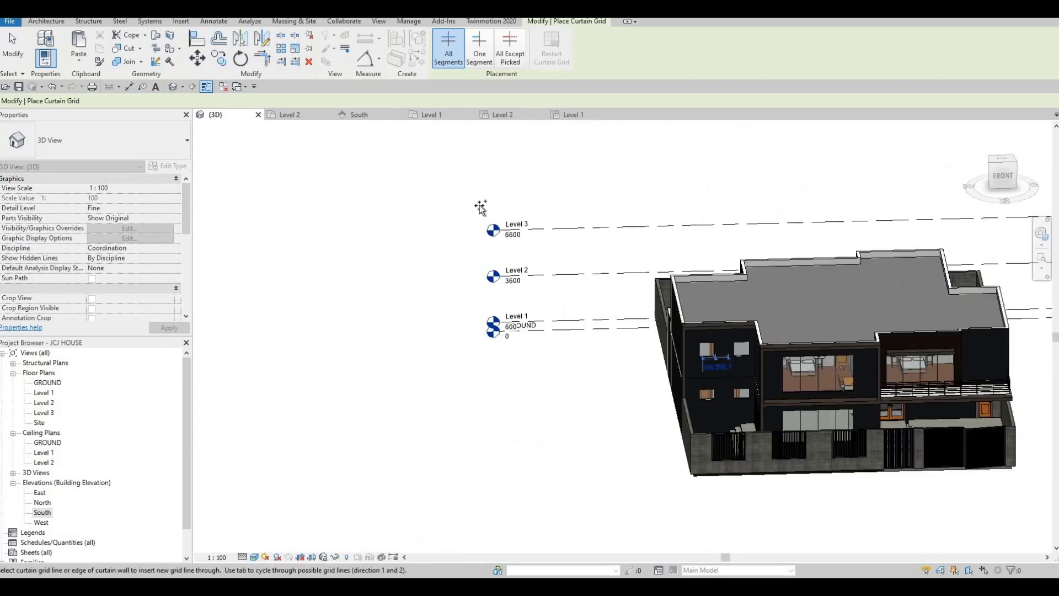
scroll(538, 276, up, 2)
- Start placing mullions using the 50mm x 65mm rectangular mullion type
click(47, 21)
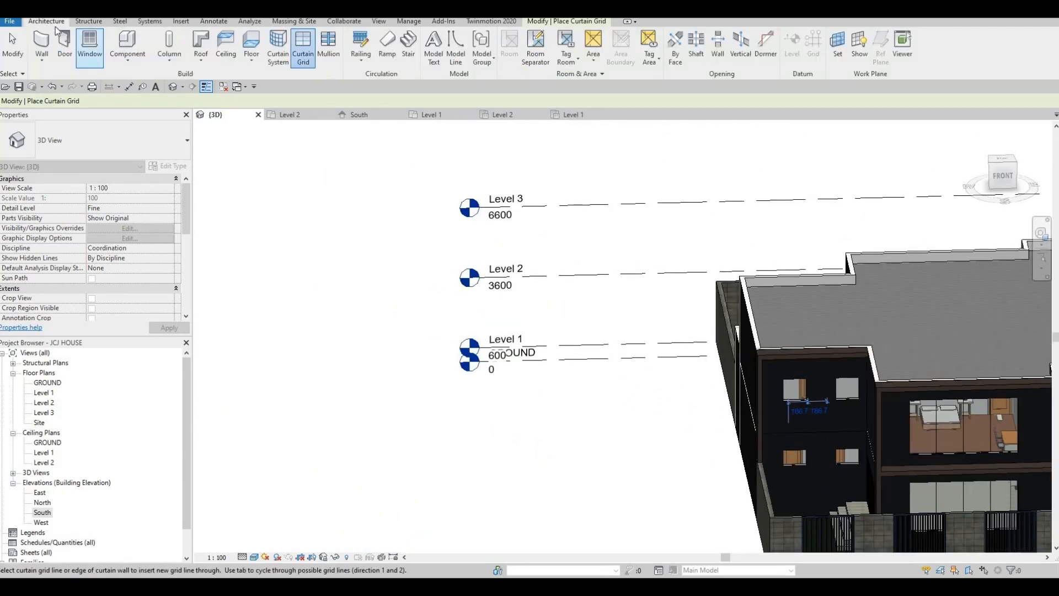
click(328, 47)
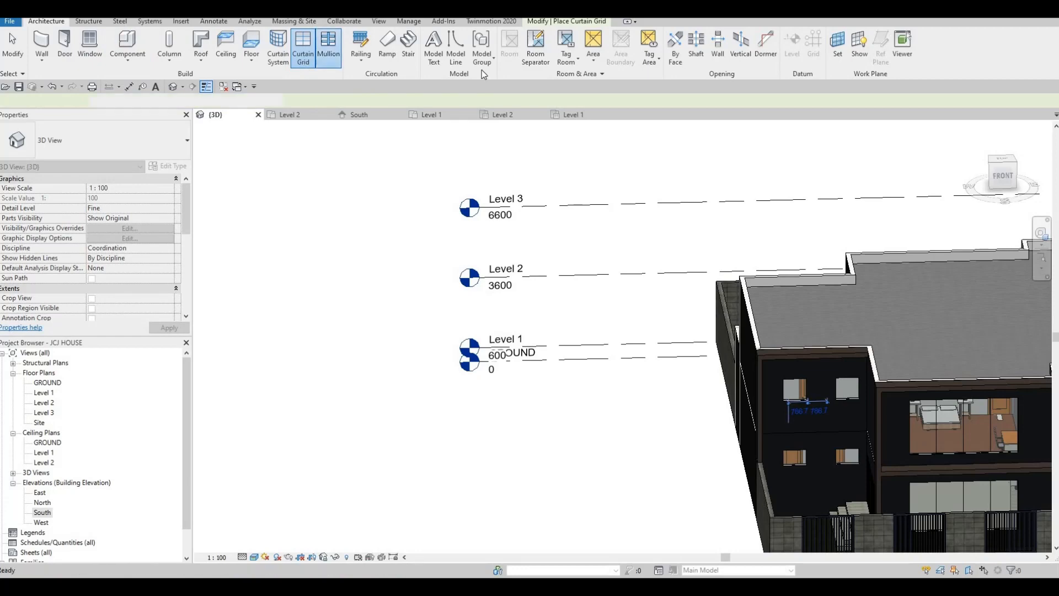
click(151, 141)
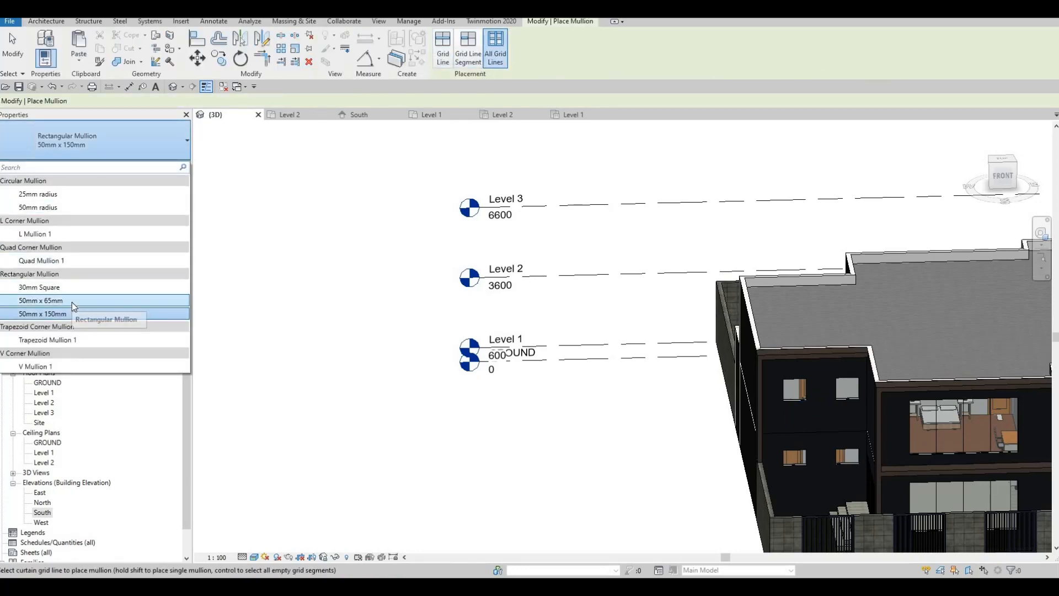
click(72, 301)
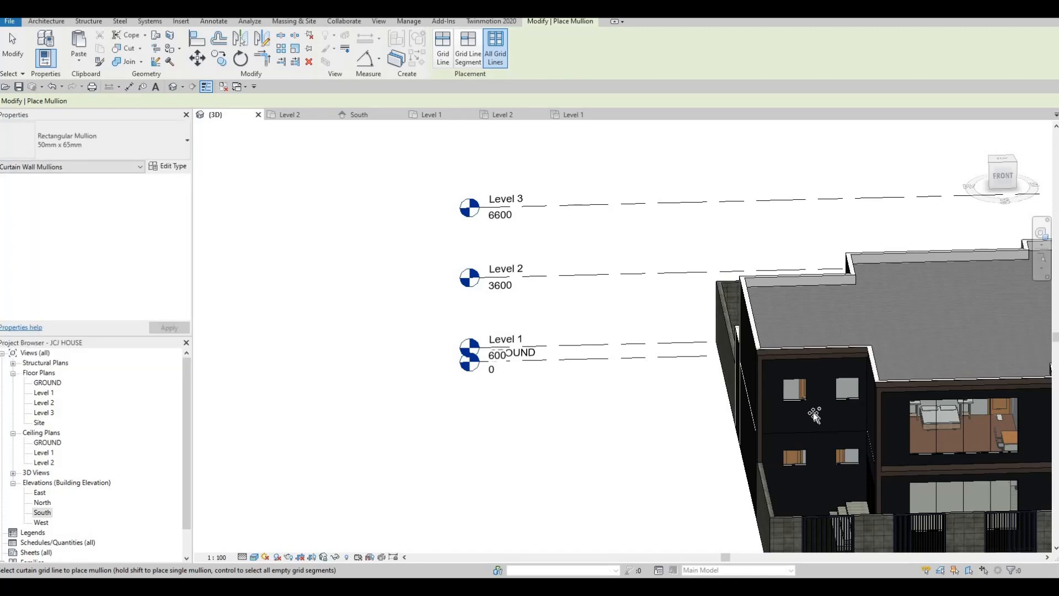
- Add mullions to the upper bedroom window, the wide back window and the upper-right window
shift+middle_drag(858, 381, 872, 375)
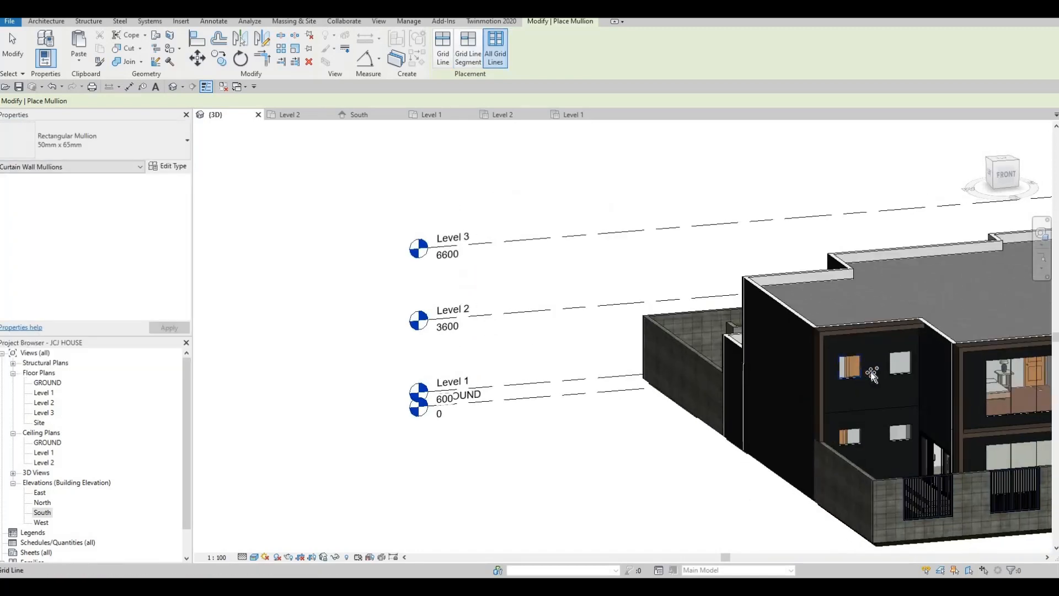
scroll(872, 375, up, 2)
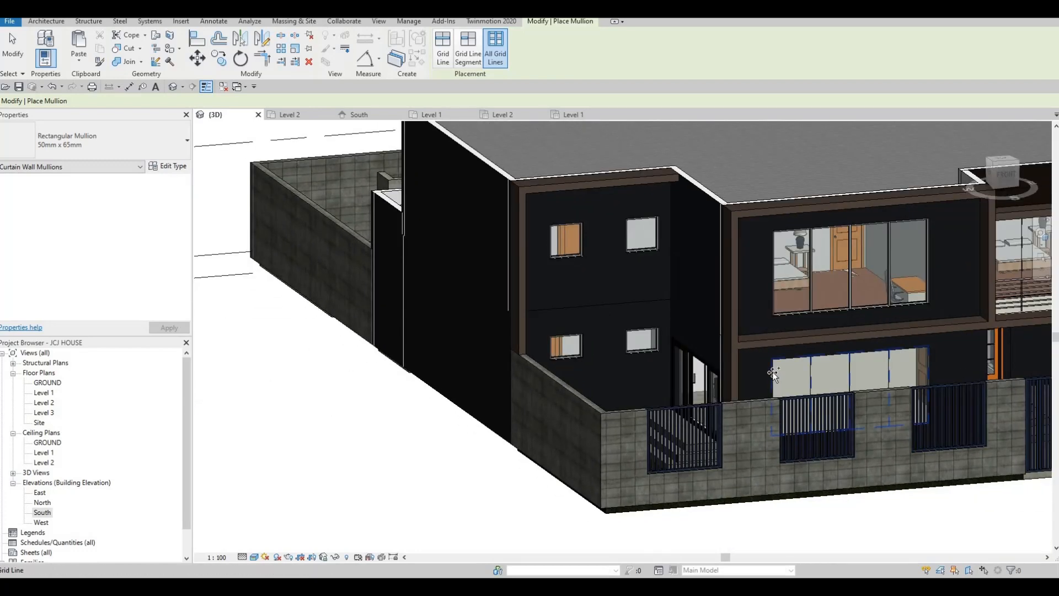
scroll(847, 367, down, 2)
middle_drag(847, 367, 516, 353)
scroll(641, 345, up, 1)
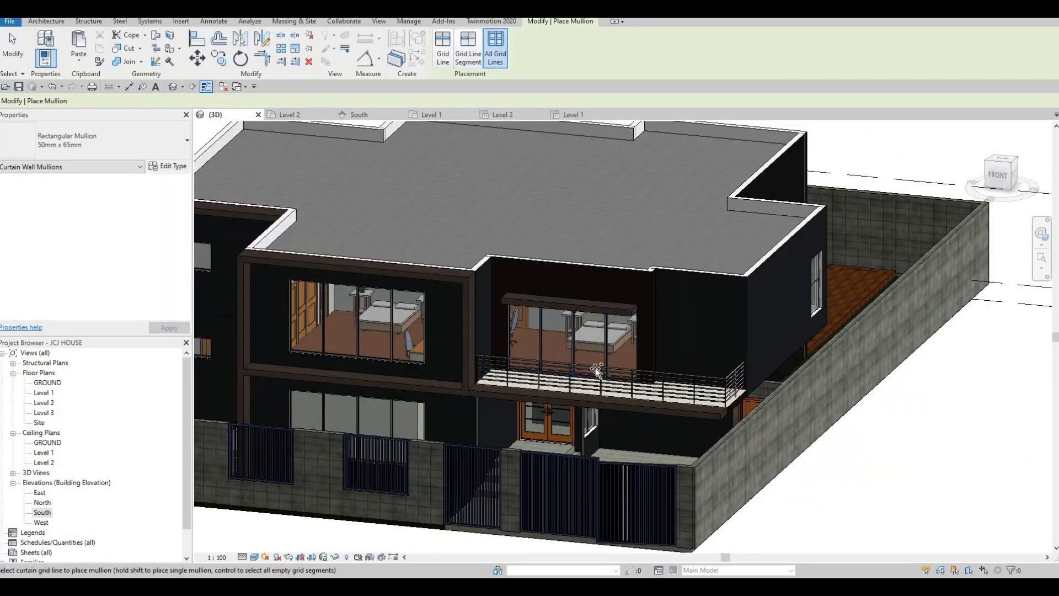
scroll(596, 371, down, 1)
middle_drag(595, 370, 589, 318)
shift+middle_drag(445, 315, 399, 280)
scroll(455, 279, up, 3)
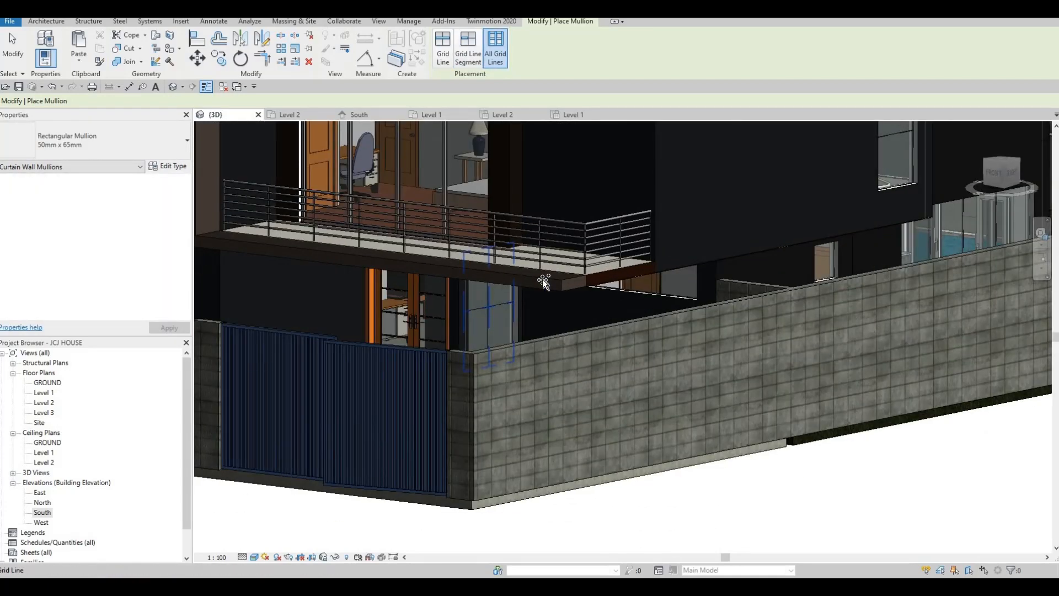
scroll(544, 282, down, 3)
shift+middle_drag(544, 282, 615, 288)
scroll(559, 301, up, 2)
scroll(620, 286, up, 2)
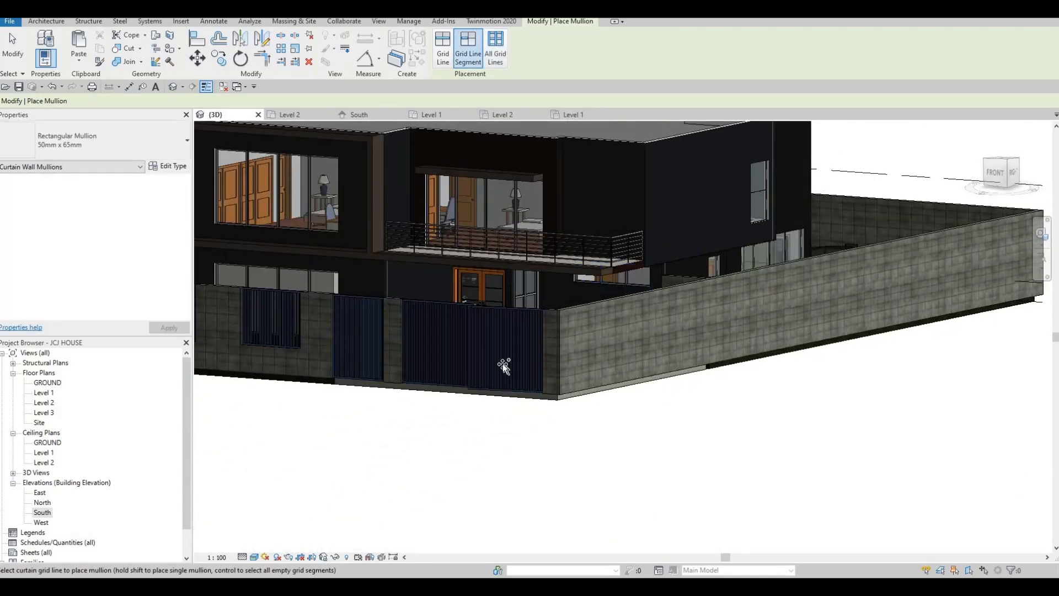
shift+middle_drag(504, 367, 477, 374)
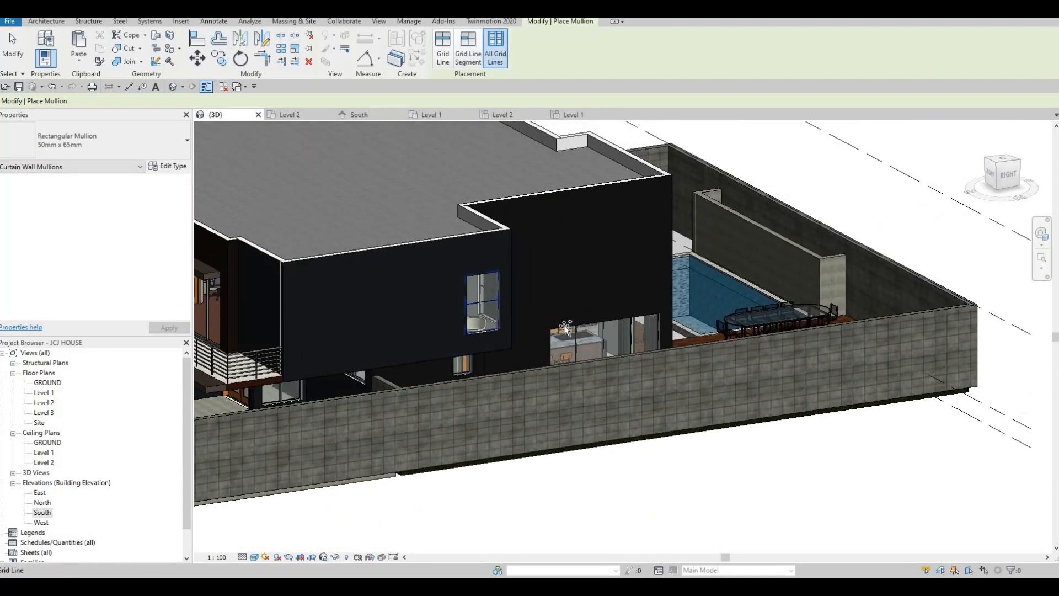
shift+middle_drag(483, 351, 452, 213)
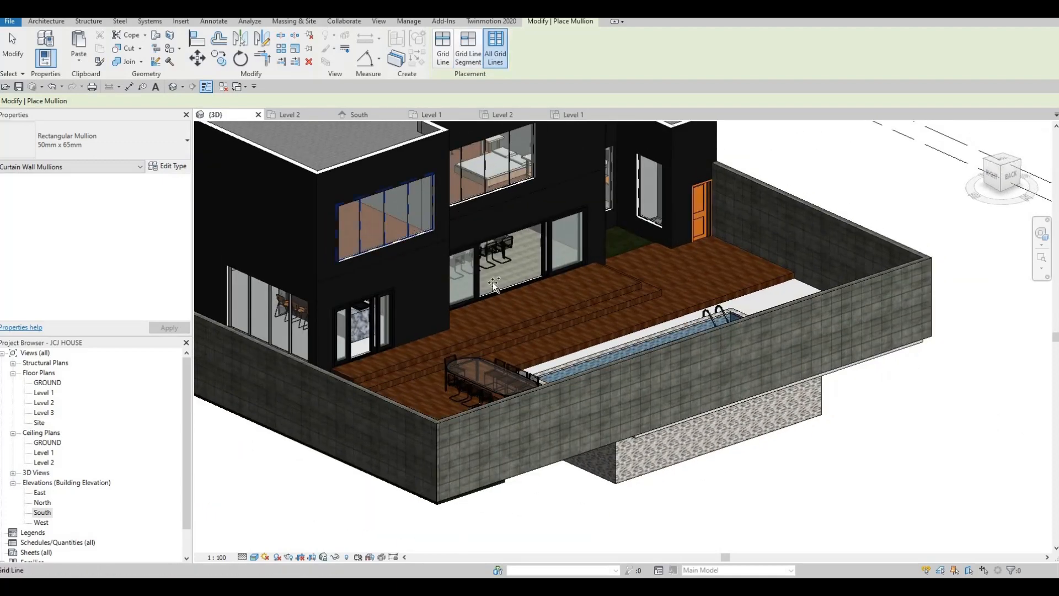
middle_drag(490, 180, 503, 246)
click(501, 250)
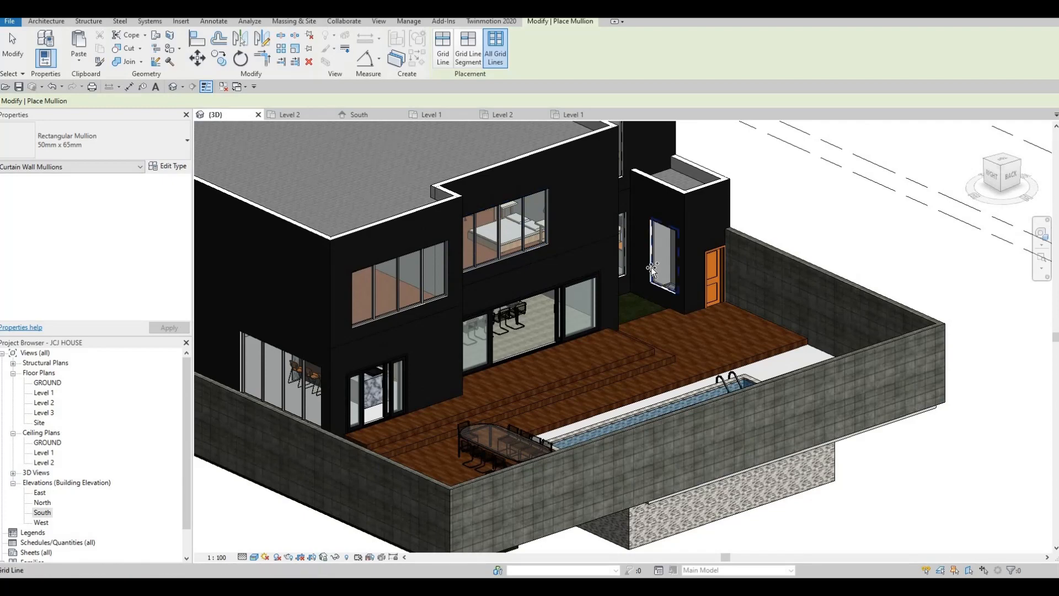
shift+middle_drag(565, 269, 554, 372)
click(589, 247)
click(569, 284)
shift+middle_drag(624, 288, 519, 326)
scroll(521, 325, down, 2)
shift+middle_drag(585, 323, 528, 320)
key(Escape)
key(Escape)
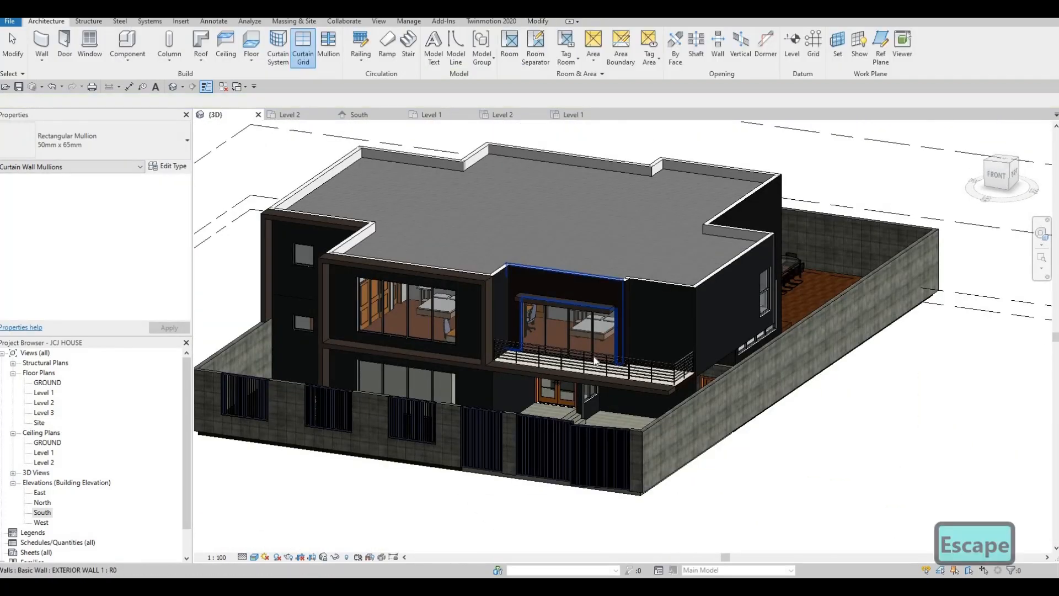
- Zoom down onto the balcony and delete its glass wall's bottom mullion
shift+middle_drag(670, 343, 645, 347)
scroll(646, 345, up, 2)
shift+middle_drag(585, 397, 667, 356)
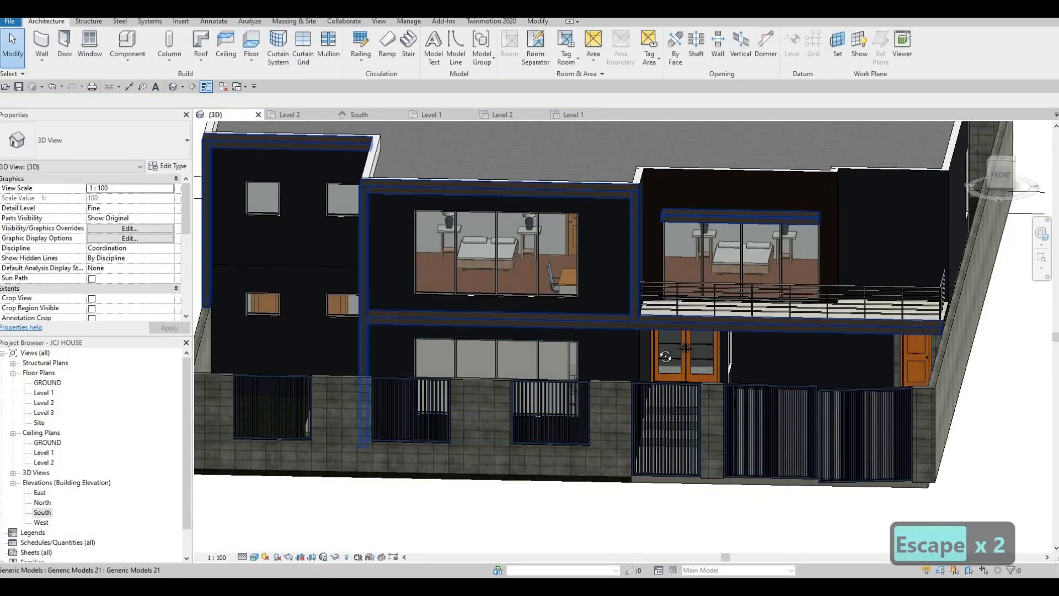
scroll(654, 413, up, 1)
shift+middle_drag(653, 412, 651, 386)
scroll(648, 417, up, 3)
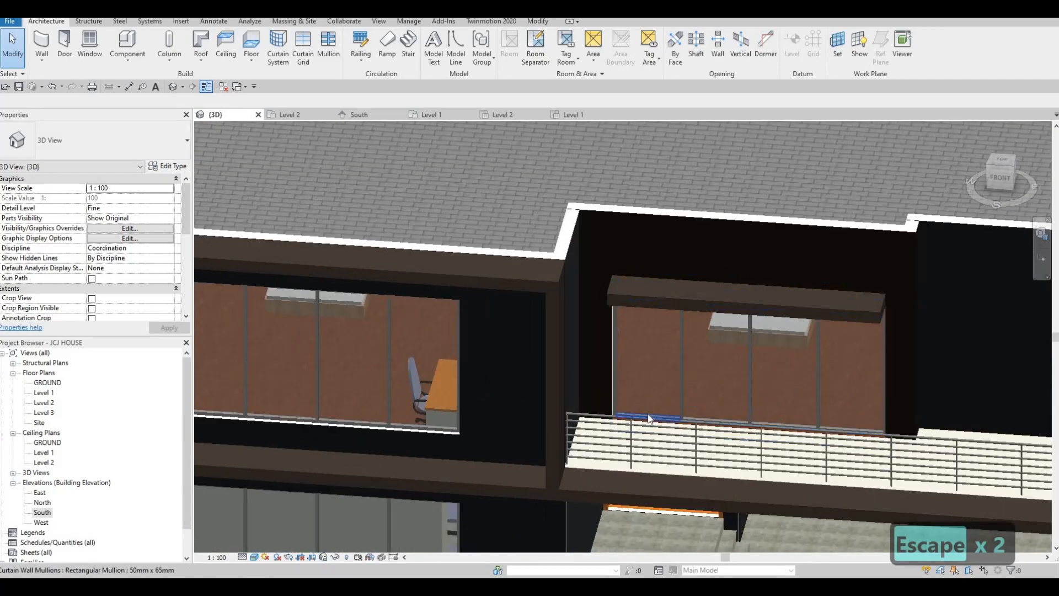
click(655, 412)
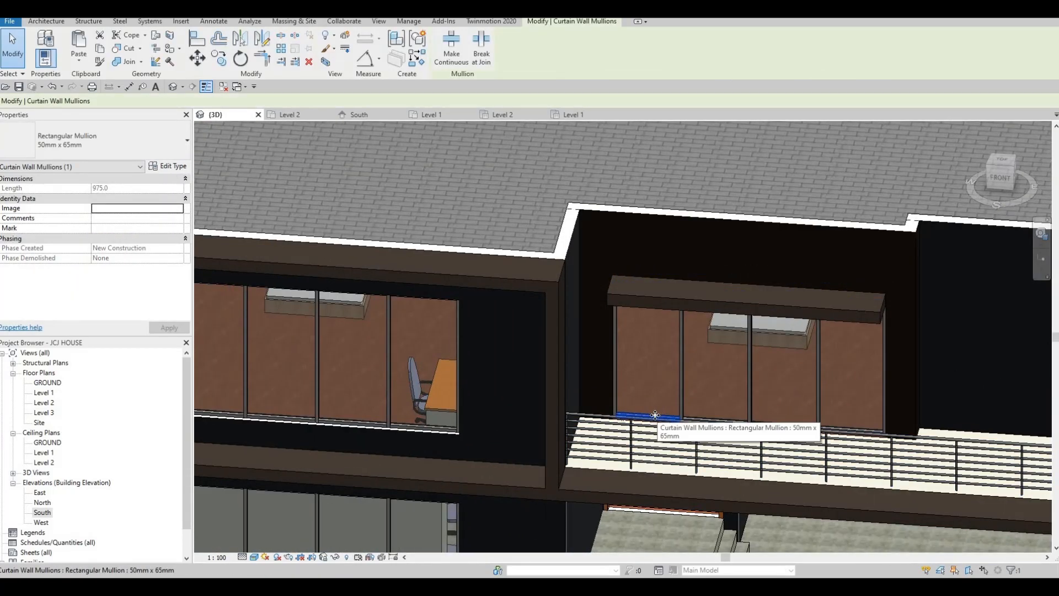
key(Delete)
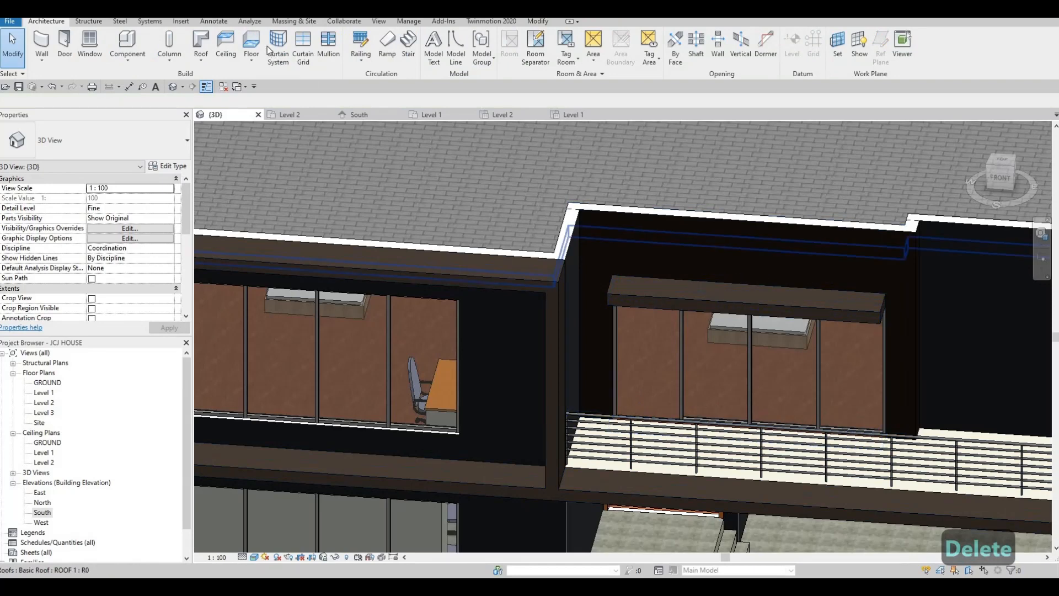
- Load M_Door-Curtain-Wall-Single-Glass.rfa from the Doors folder of the family library
click(182, 21)
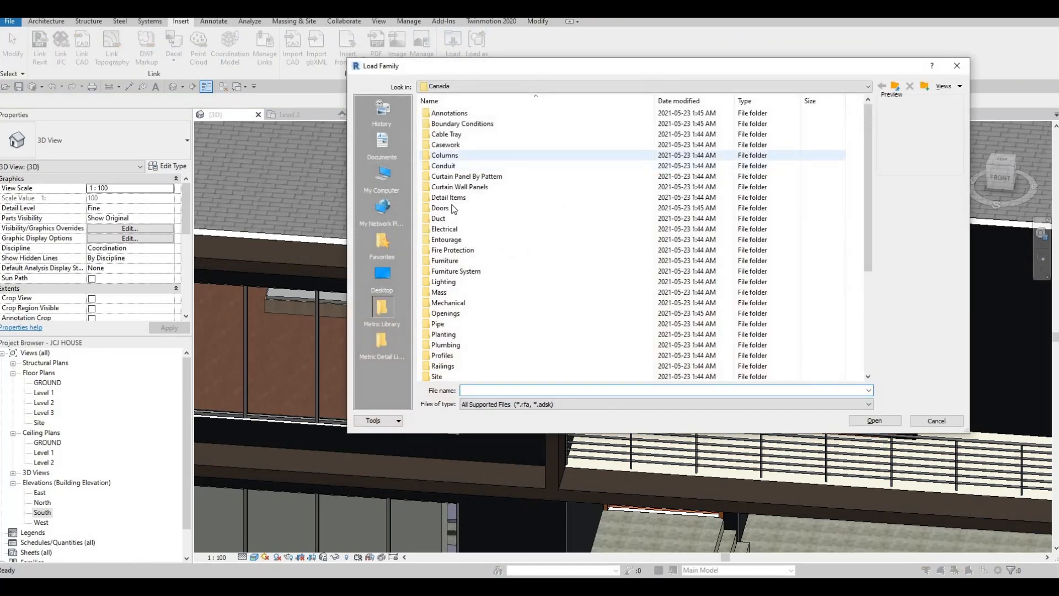
double_click(441, 208)
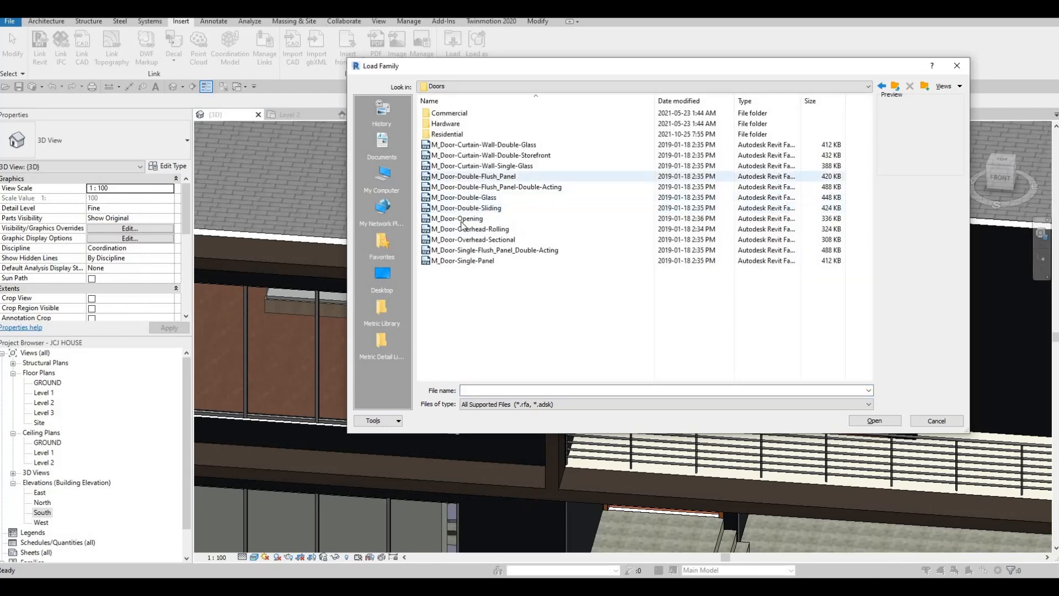
click(471, 166)
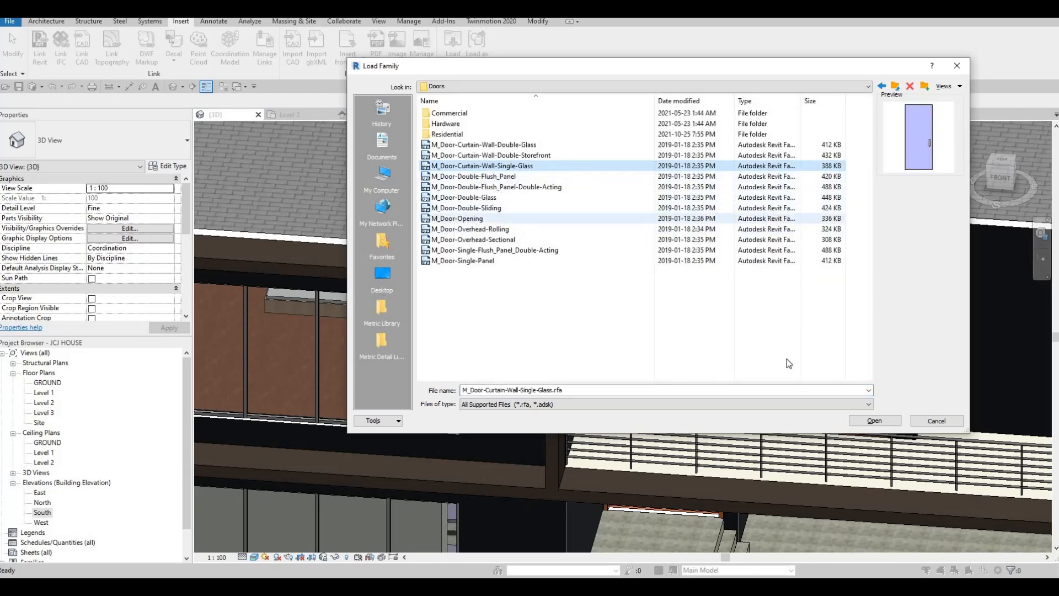
click(875, 421)
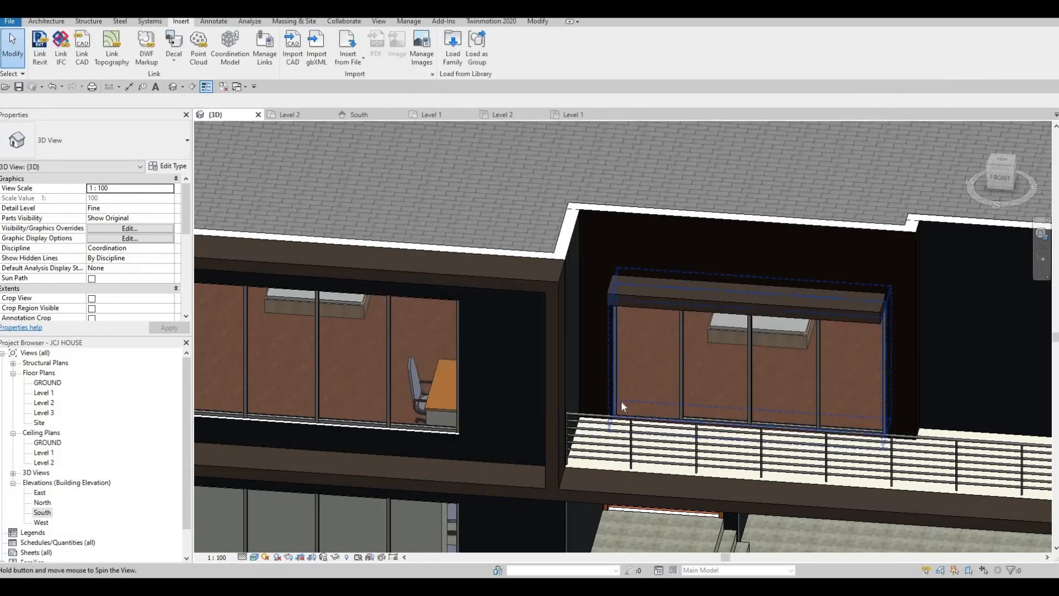
- Swap the leftmost balcony glass panel to the M_Door-Curtain-Wall-Single-Glass type, then open Level 2
shift+middle_drag(626, 403, 592, 374)
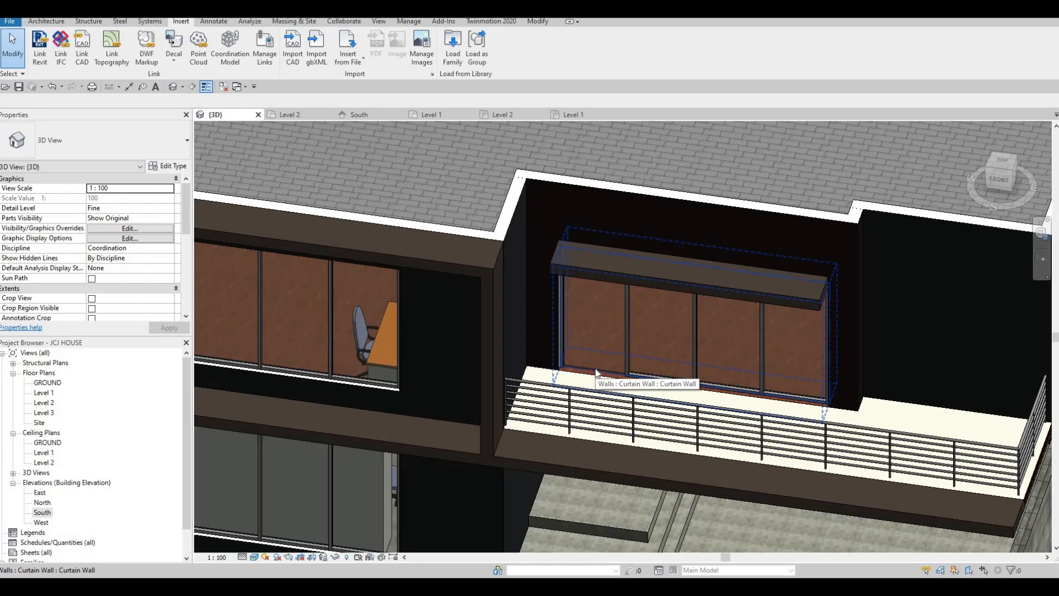
key(Tab)
key(Tab)
key(Tab)
key(Tab)
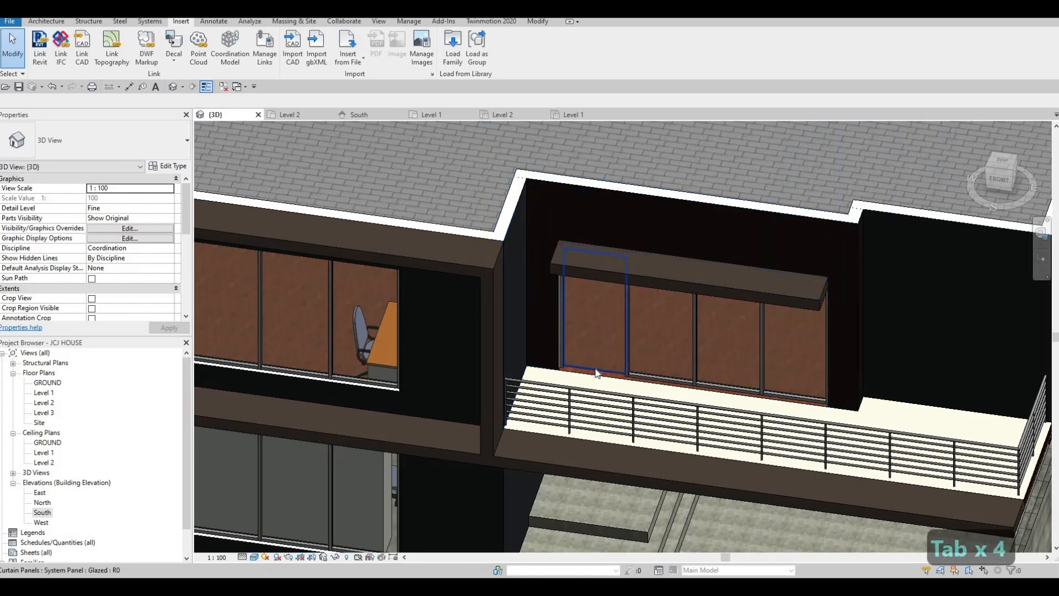
click(597, 373)
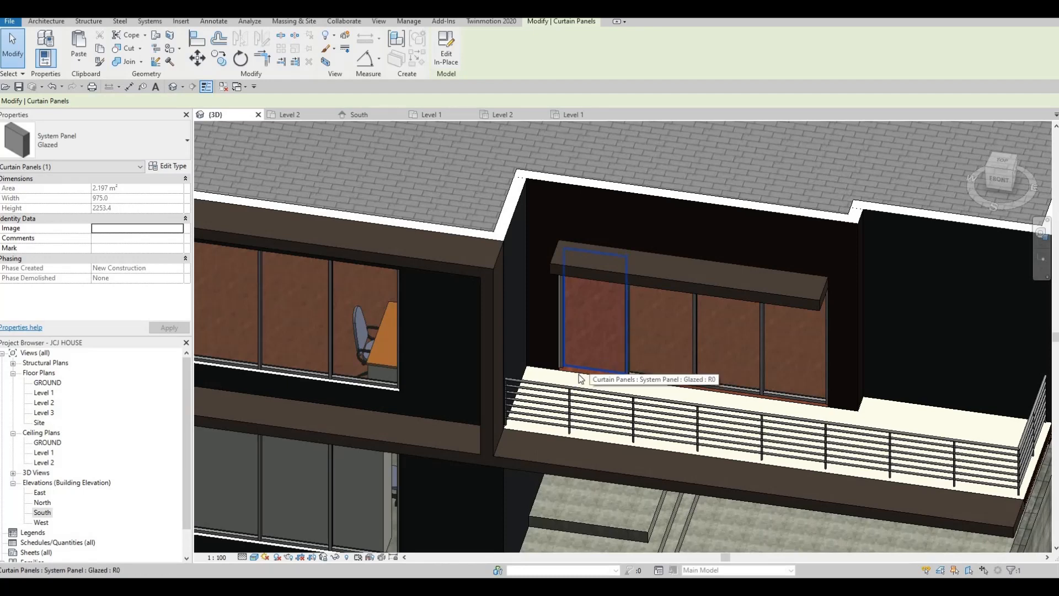
click(70, 147)
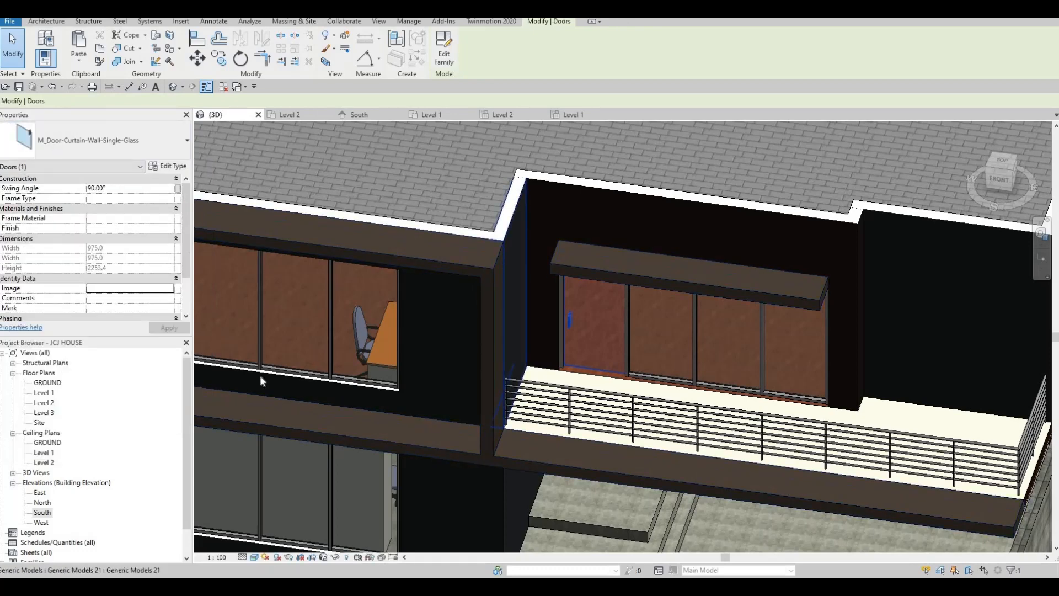
double_click(58, 403)
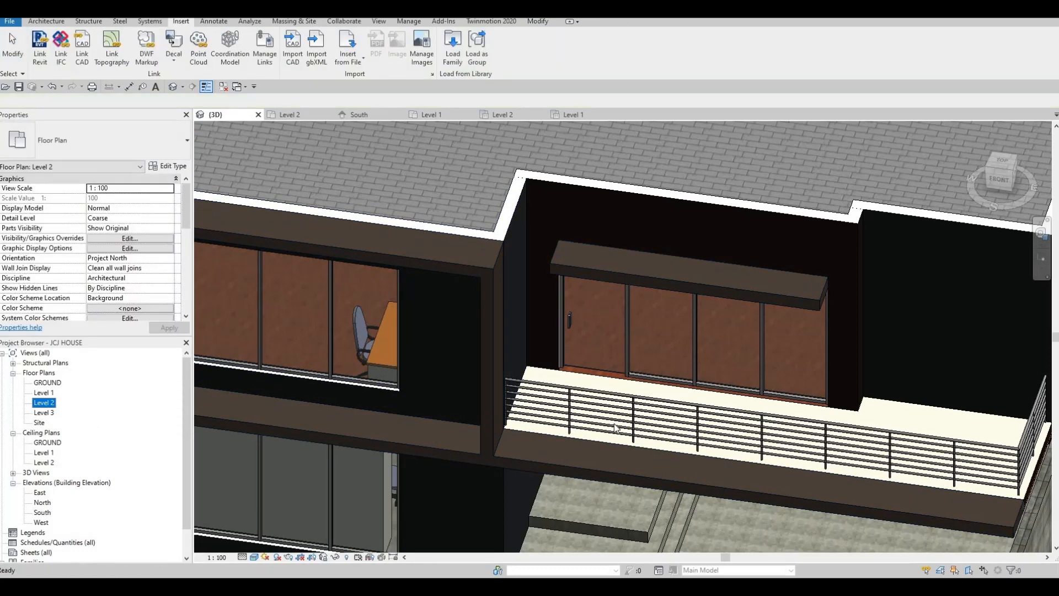
- Flip the balcony door's swing to the other side, then select the balcony railing
scroll(580, 381, up, 4)
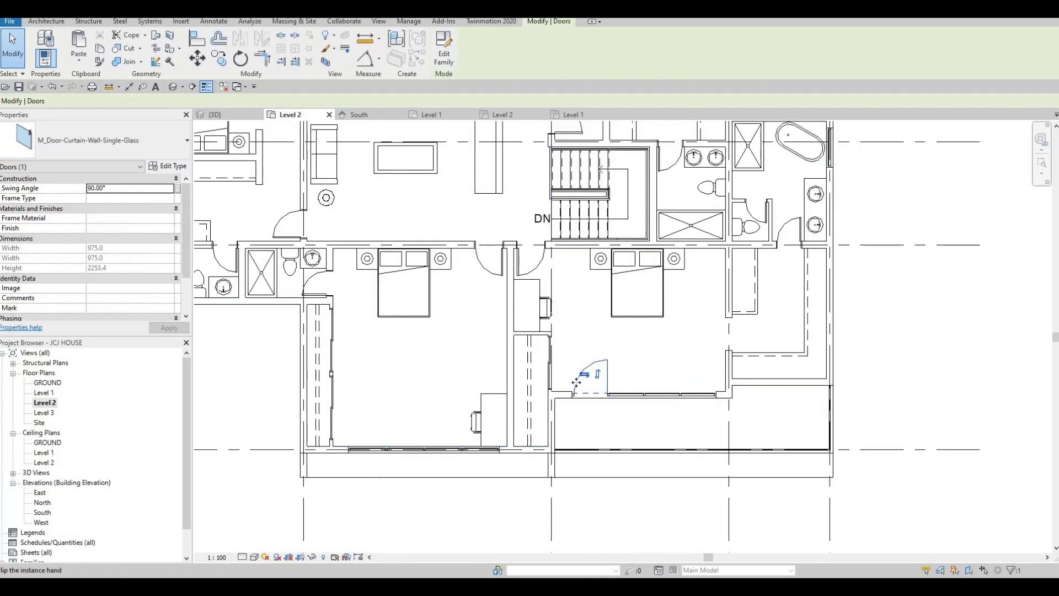
click(577, 379)
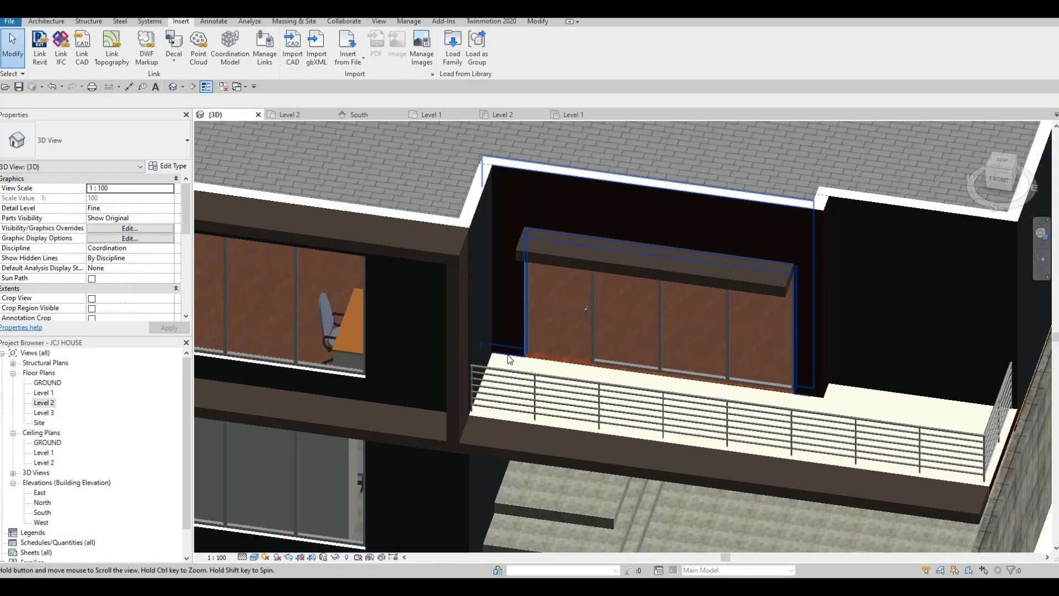
key(Escape)
click(513, 365)
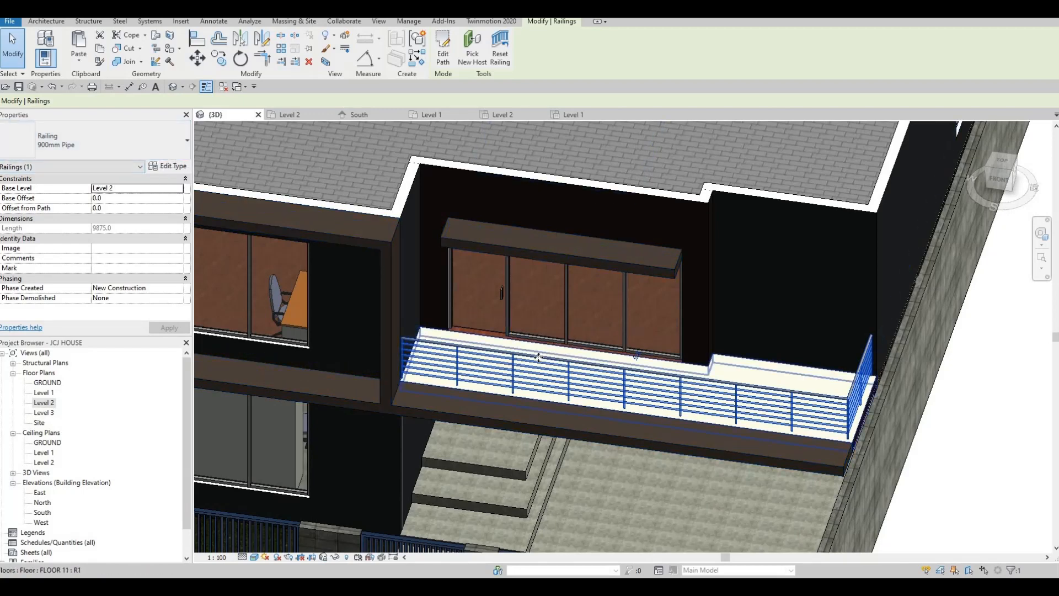
- Delete the selected balcony railing and display the Level 2 floor plan
key(Delete)
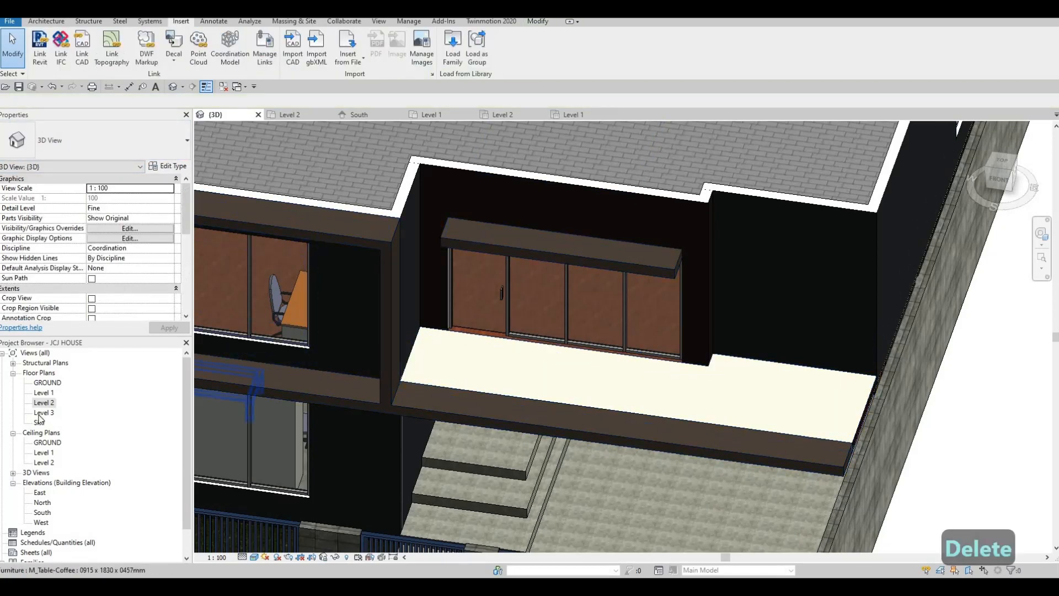
double_click(48, 404)
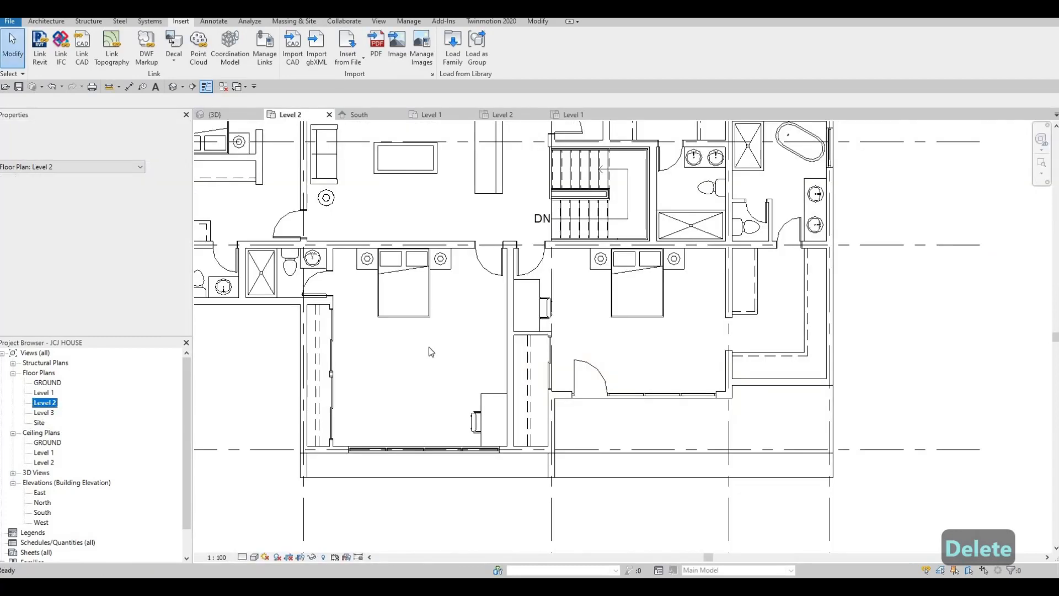
key(Escape)
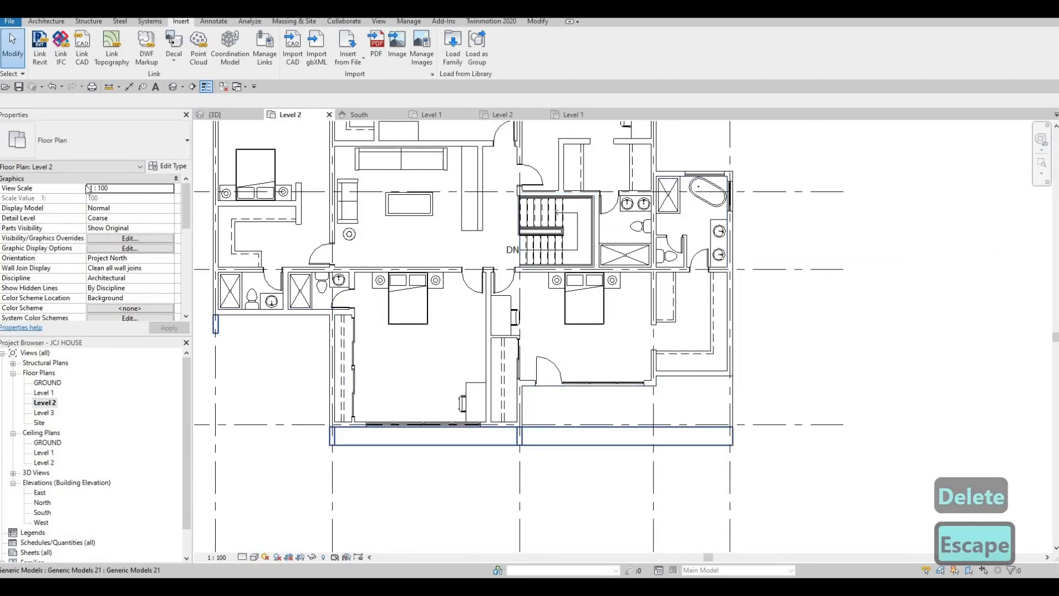
click(38, 22)
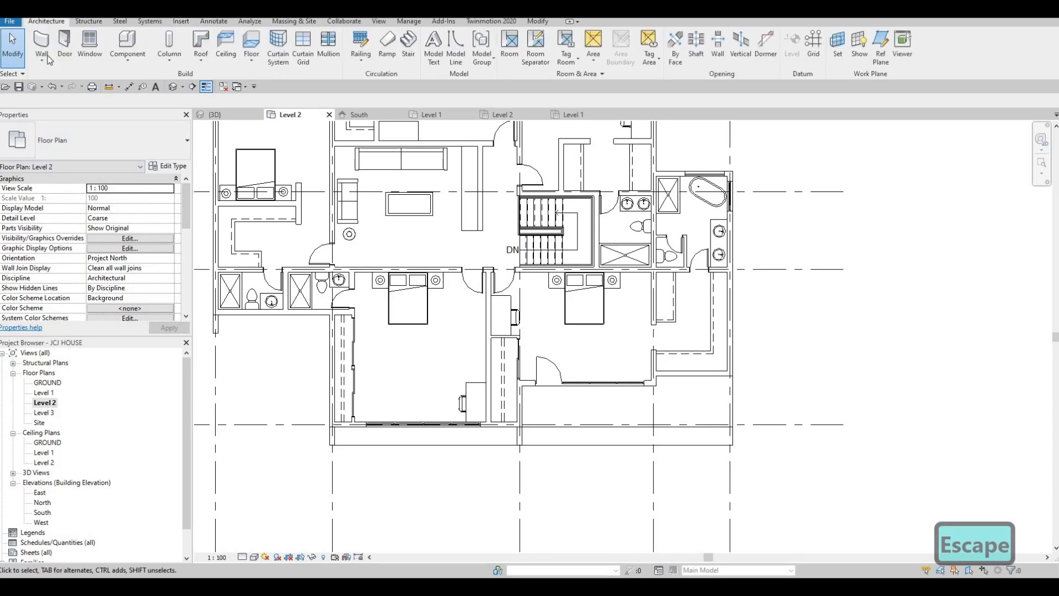
- Draw a curtain wall along the balcony edge, ending on the grid line
click(42, 62)
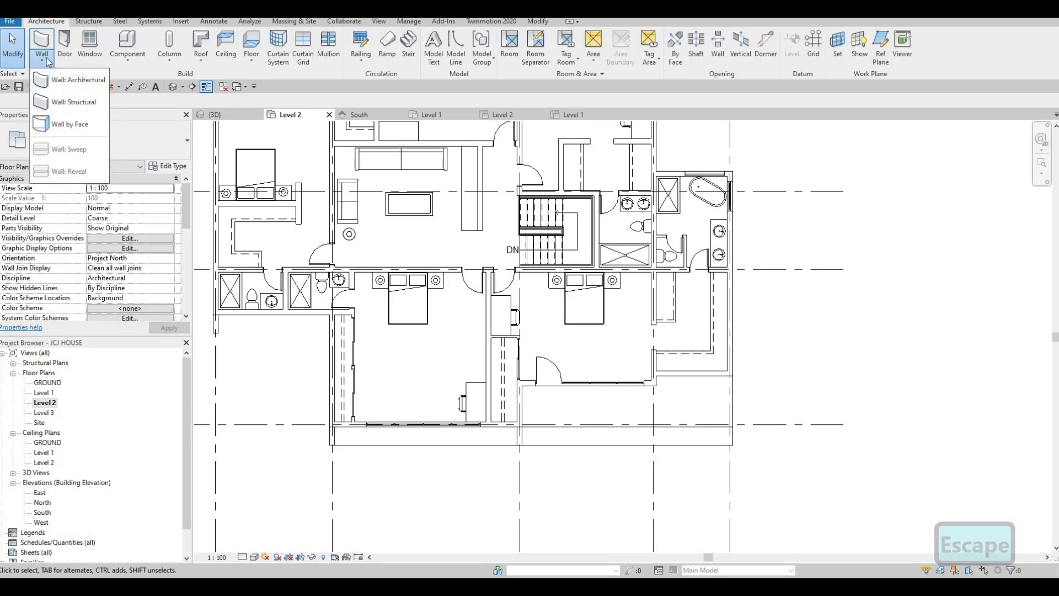
scroll(402, 423, up, 5)
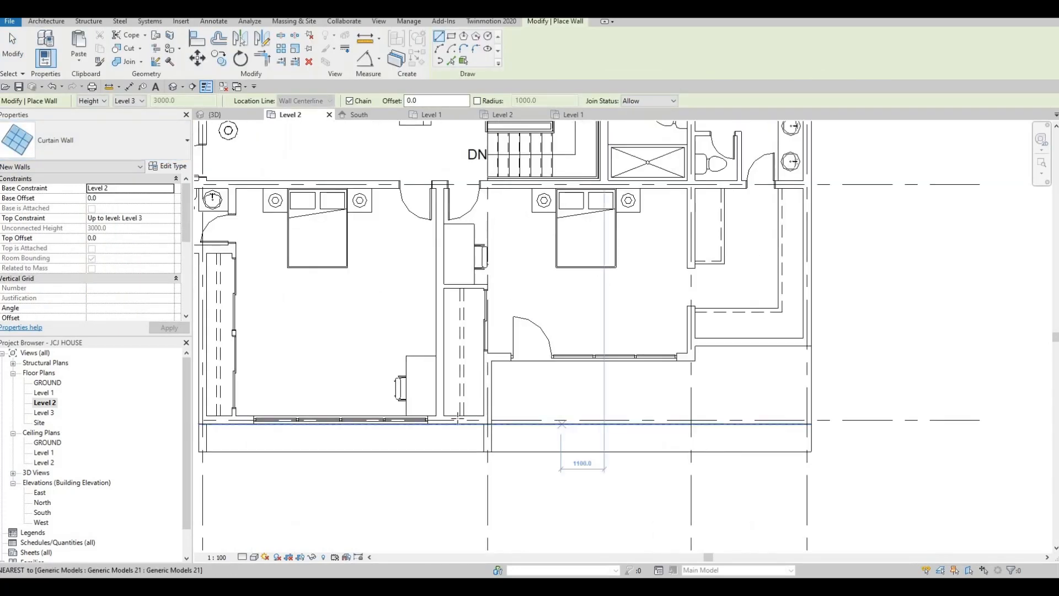
click(405, 424)
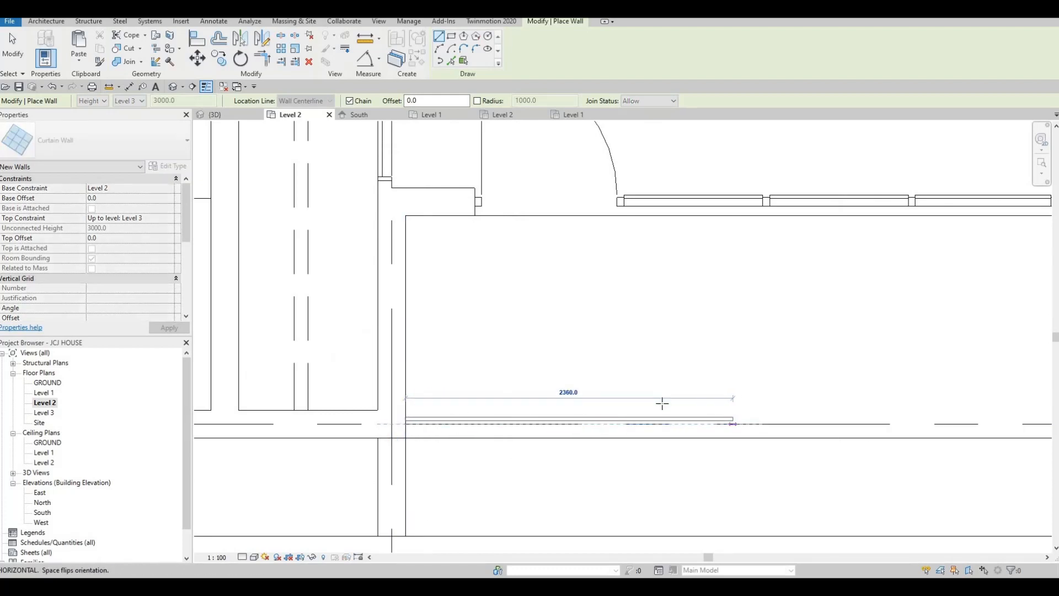
middle_drag(673, 411, 353, 397)
scroll(364, 403, down, 1)
click(716, 406)
key(Escape)
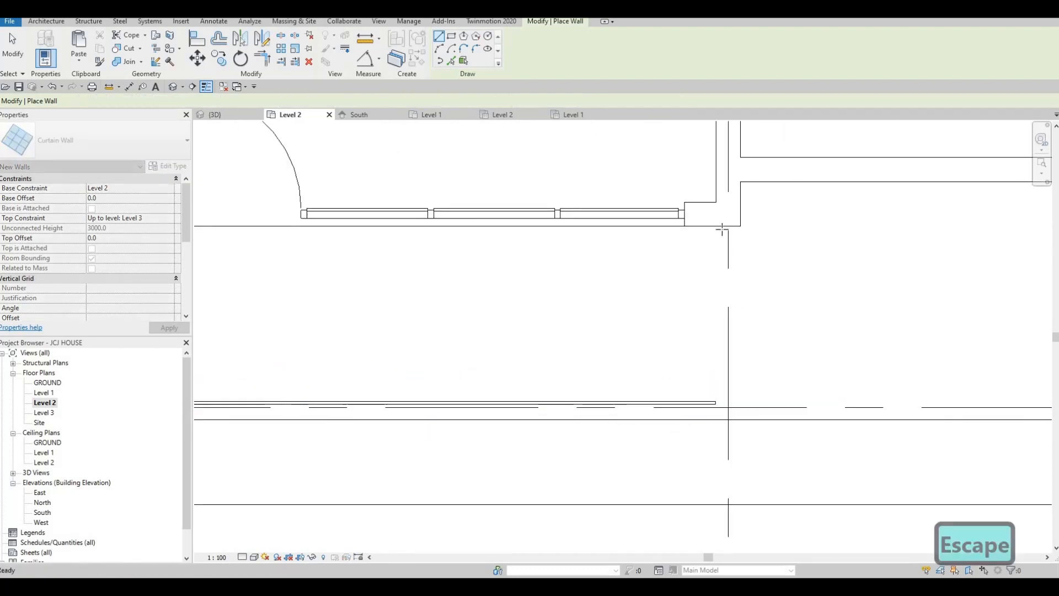
- Draw a vertical curtain wall from the corner to the balcony edge, then delete it
click(725, 227)
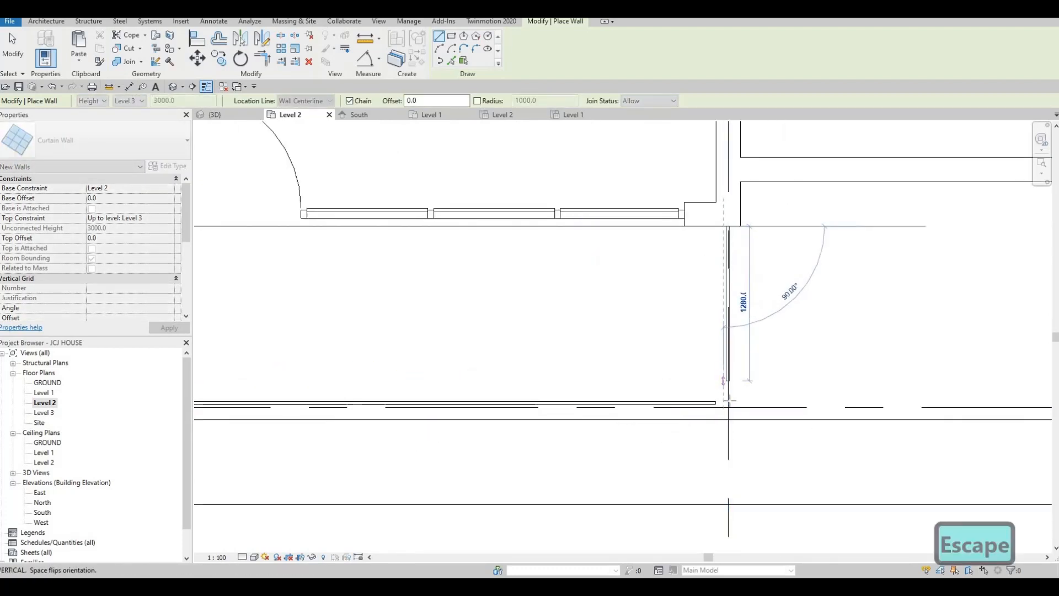
click(725, 401)
key(Escape)
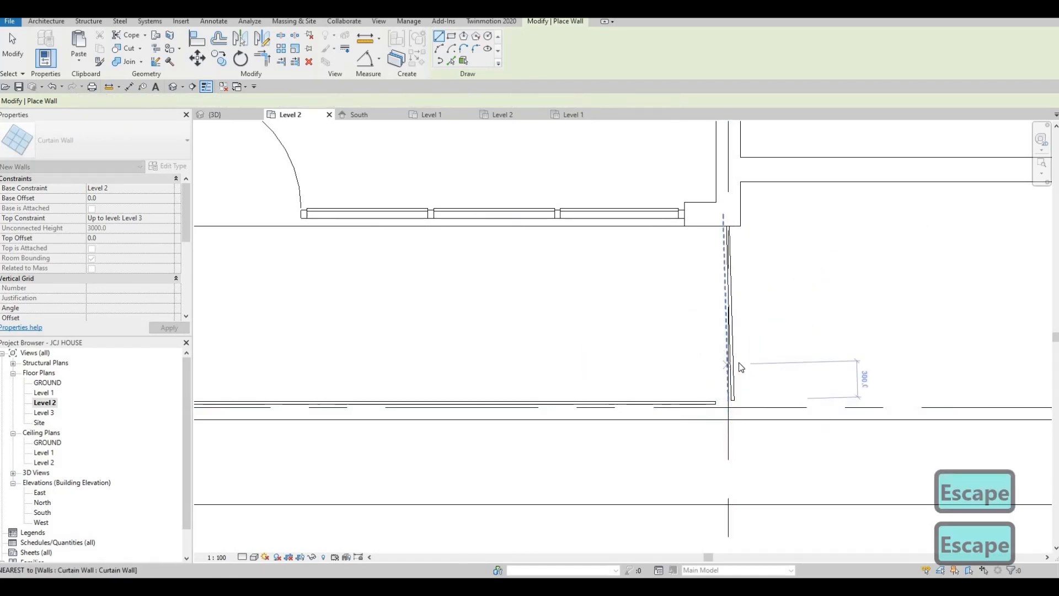
key(Escape)
click(727, 367)
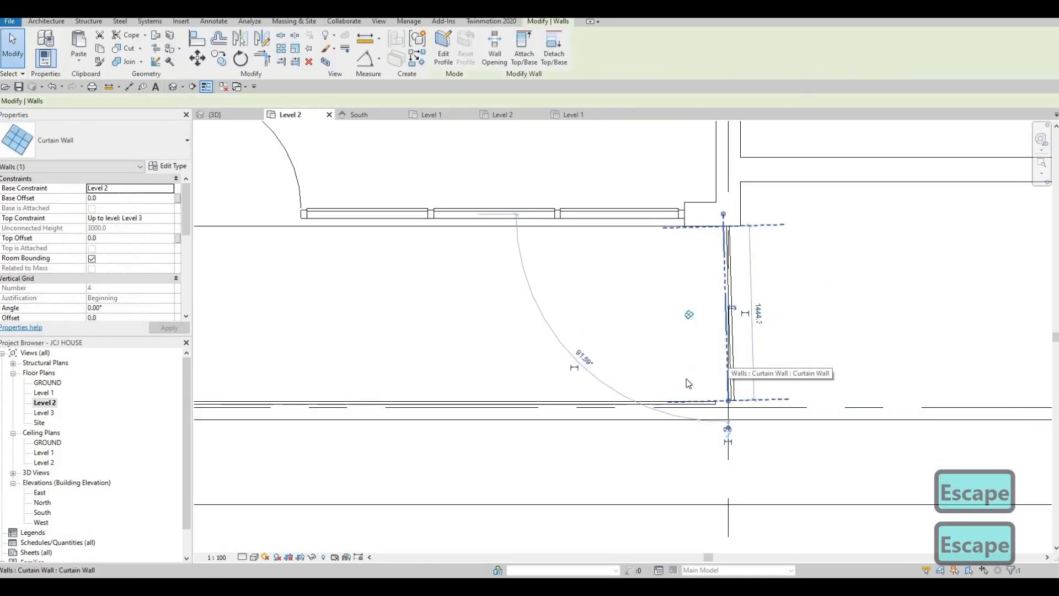
key(Delete)
- Redraw the vertical curtain wall with Create Similar (CS) and delete a short leftover wall
click(684, 406)
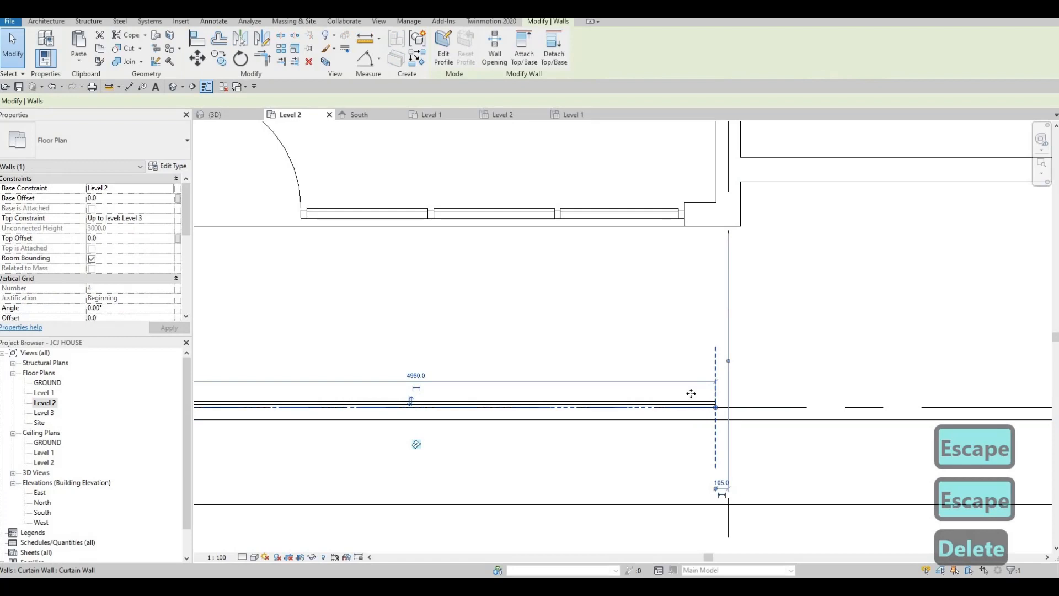
key(c)
key(s)
click(728, 226)
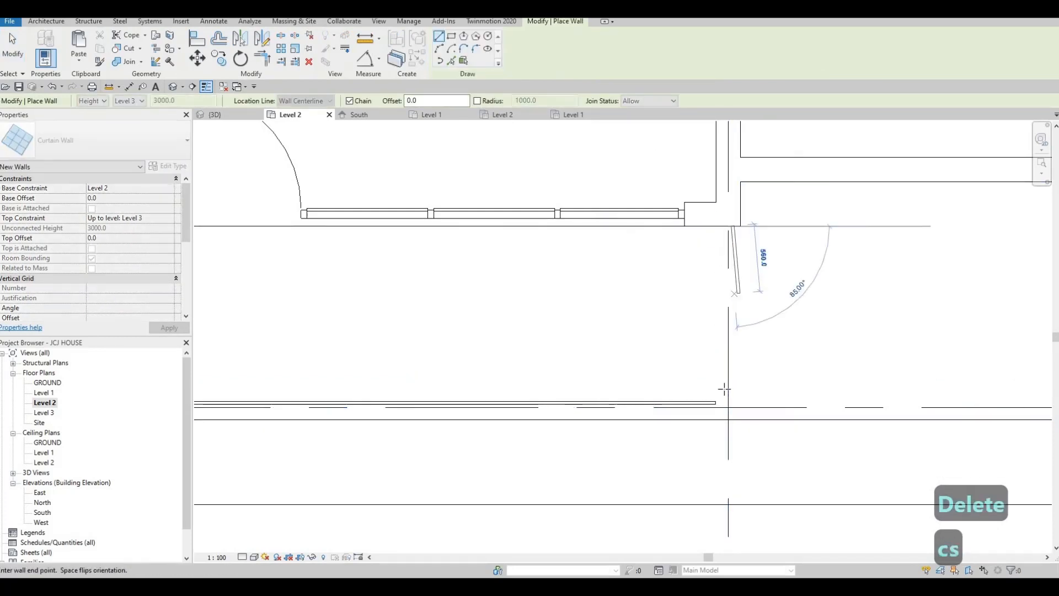
click(728, 404)
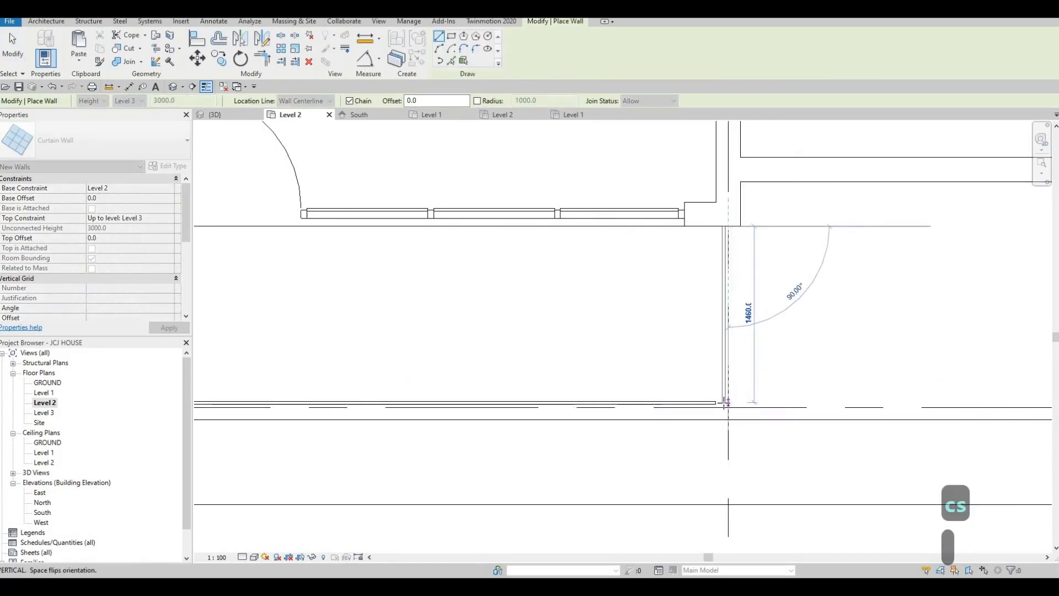
key(Escape)
scroll(693, 333, down, 3)
middle_drag(688, 359, 672, 310)
key(Escape)
click(691, 301)
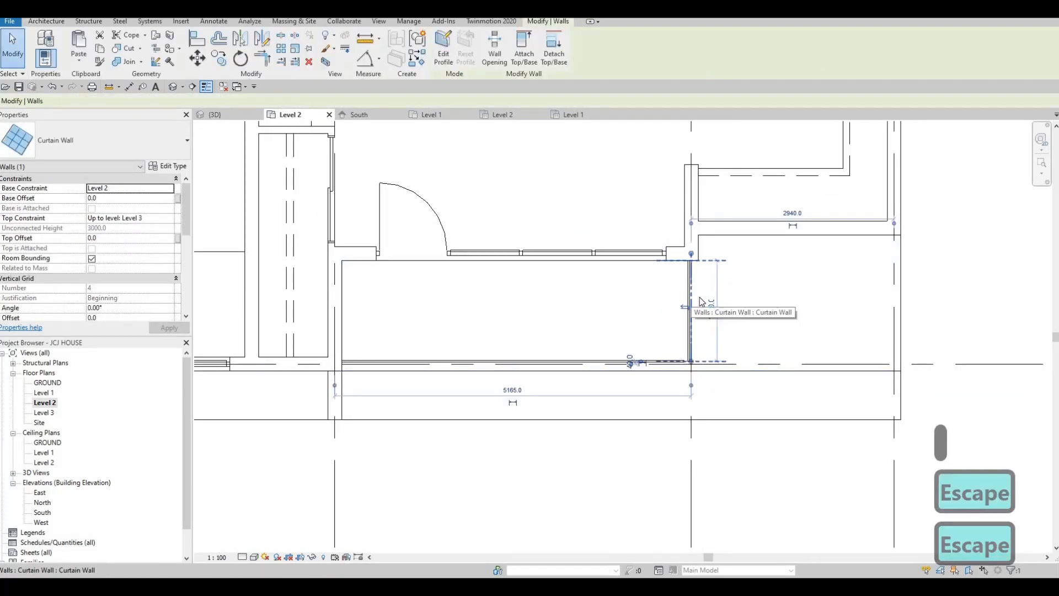
key(Delete)
- Create a similar curtain wall from the grid intersection to the front edge, extending it to the right grid line
middle_drag(678, 360, 652, 383)
key(Escape)
click(652, 386)
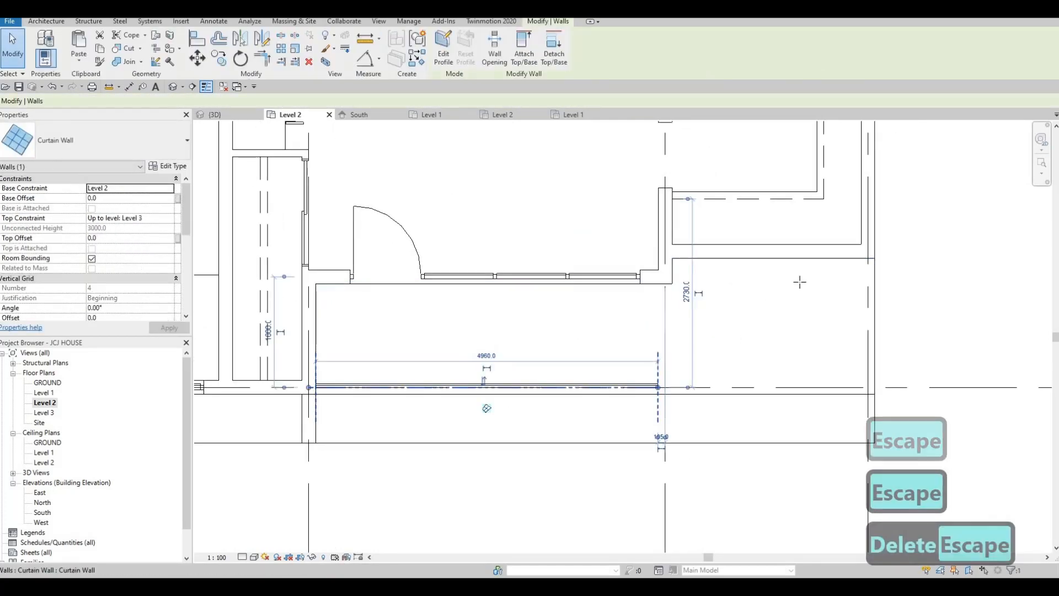
key(c)
key(s)
scroll(835, 278, up, 1)
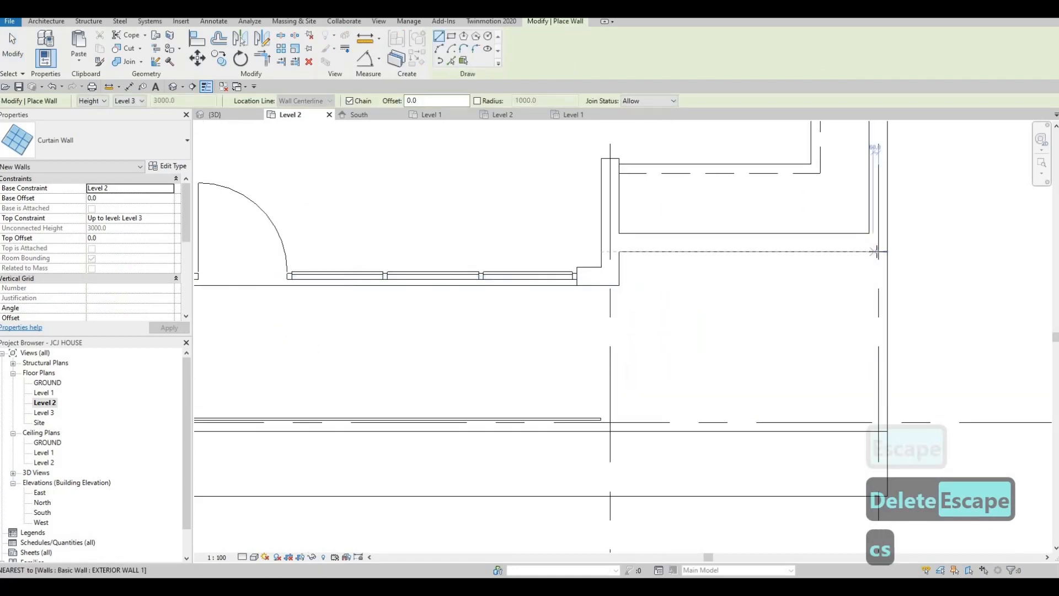
click(878, 252)
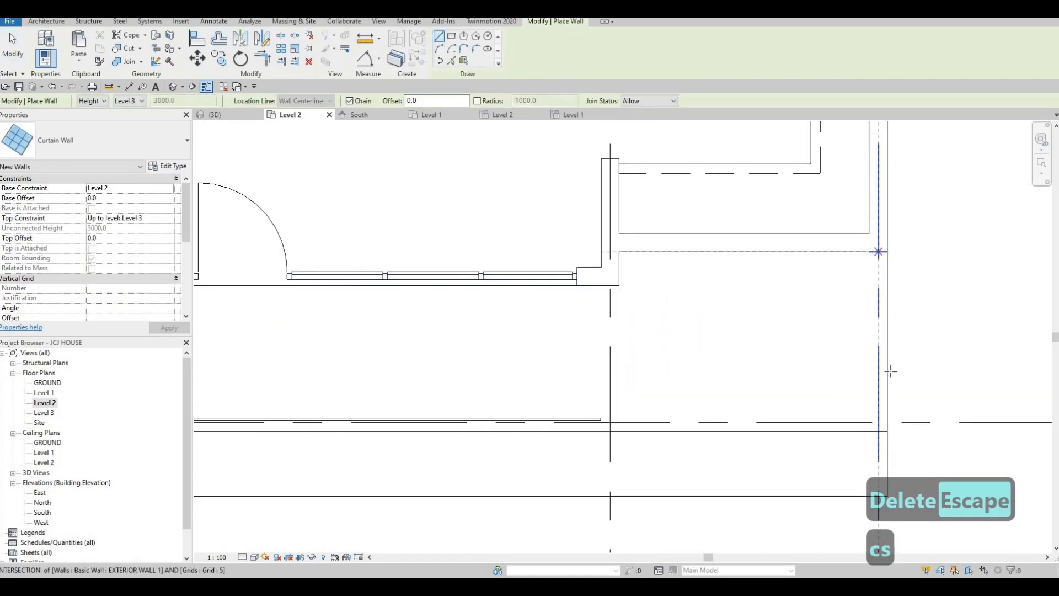
click(877, 421)
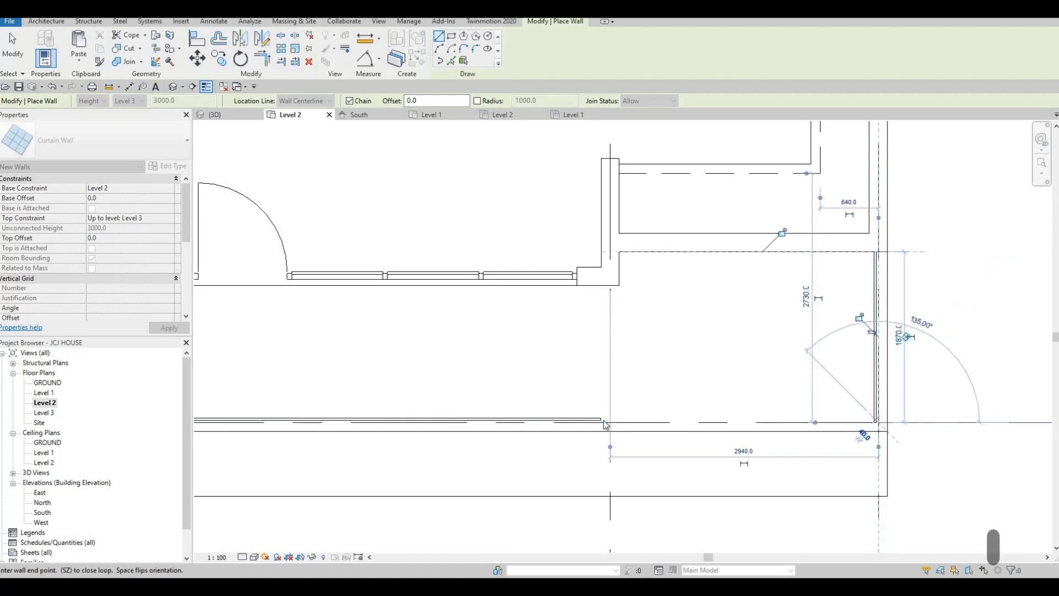
key(Escape)
key(Escape)
drag(602, 423, 875, 421)
key(Escape)
- Nudge the horizontal balcony curtain wall down twice, then back up once
middle_drag(759, 408, 580, 393)
scroll(682, 414, up, 2)
scroll(681, 414, up, 1)
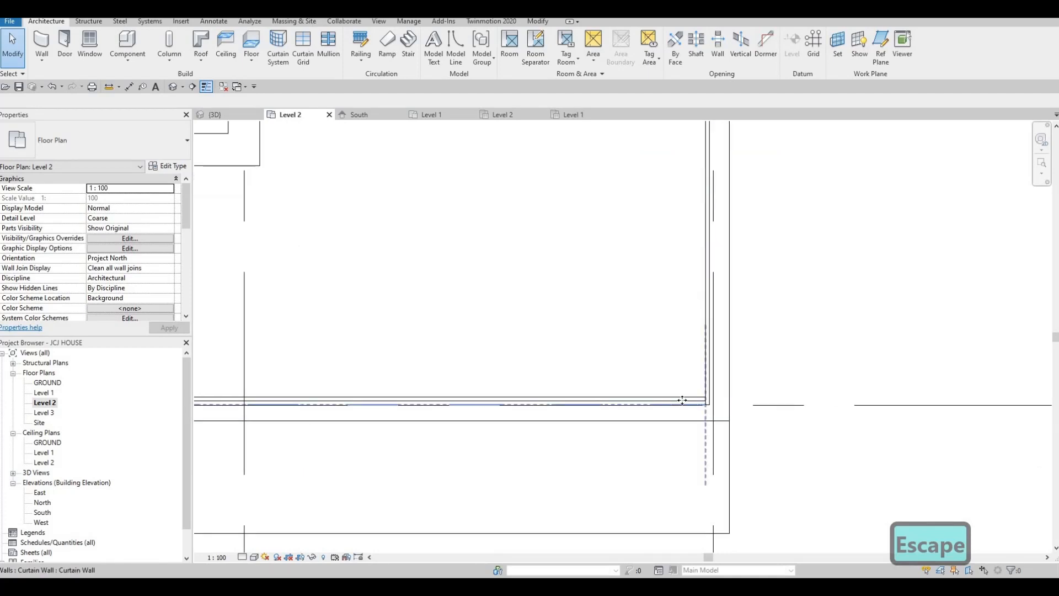
click(683, 402)
key(Down)
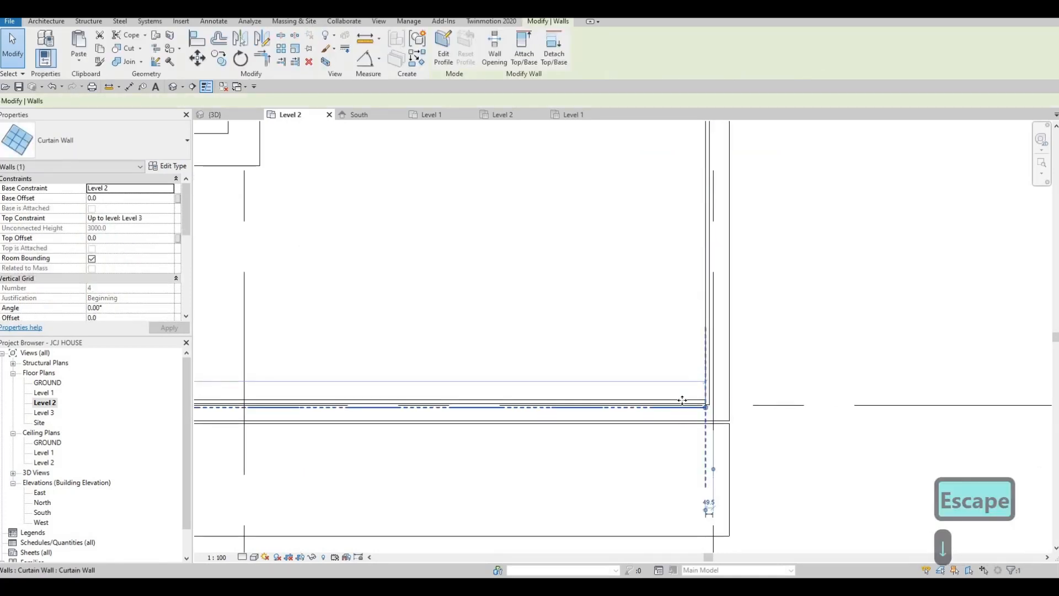
key(Down)
scroll(670, 386, up, 2)
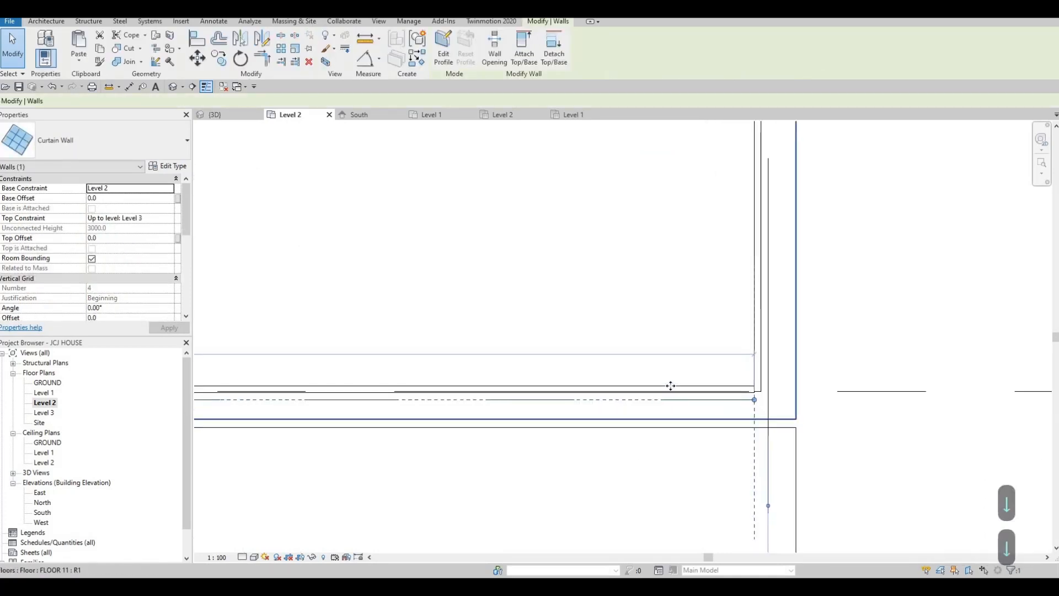
scroll(670, 386, up, 1)
key(Up)
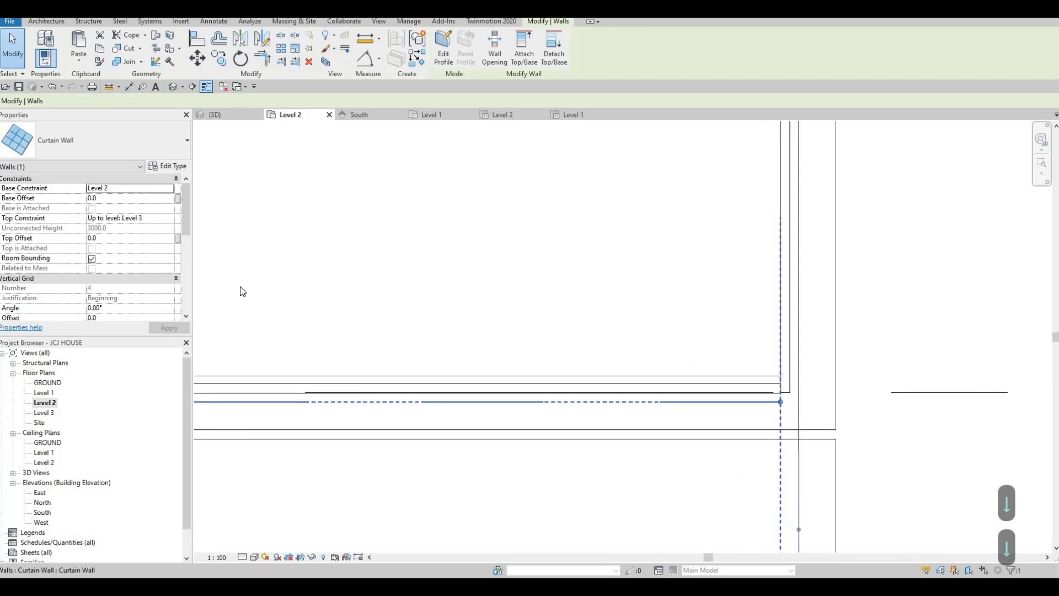
key(Escape)
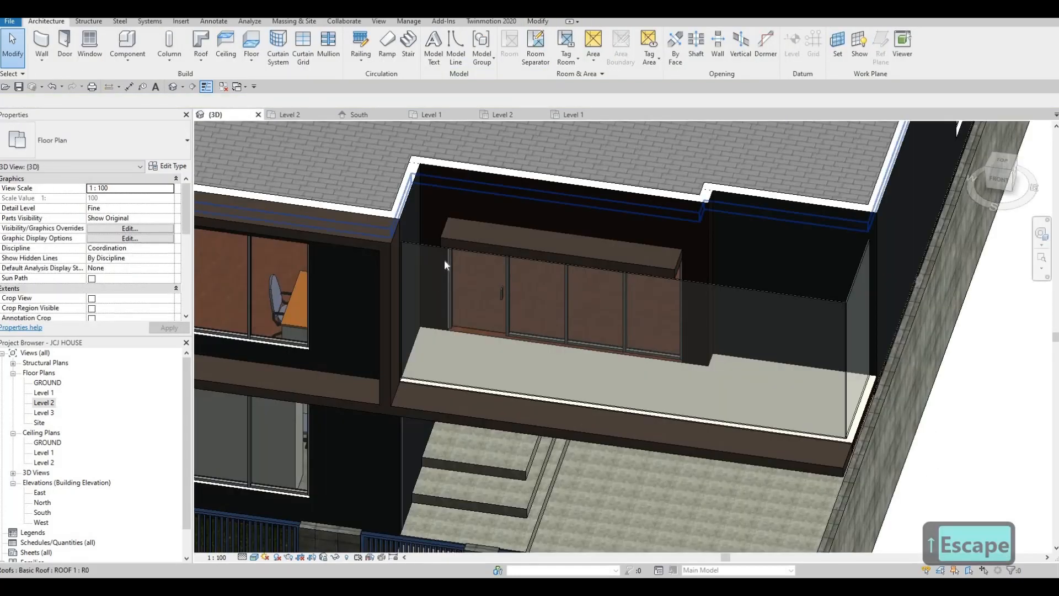
- Drag the long balcony curtain wall's top down toward railing height
scroll(444, 259, down, 1)
click(547, 258)
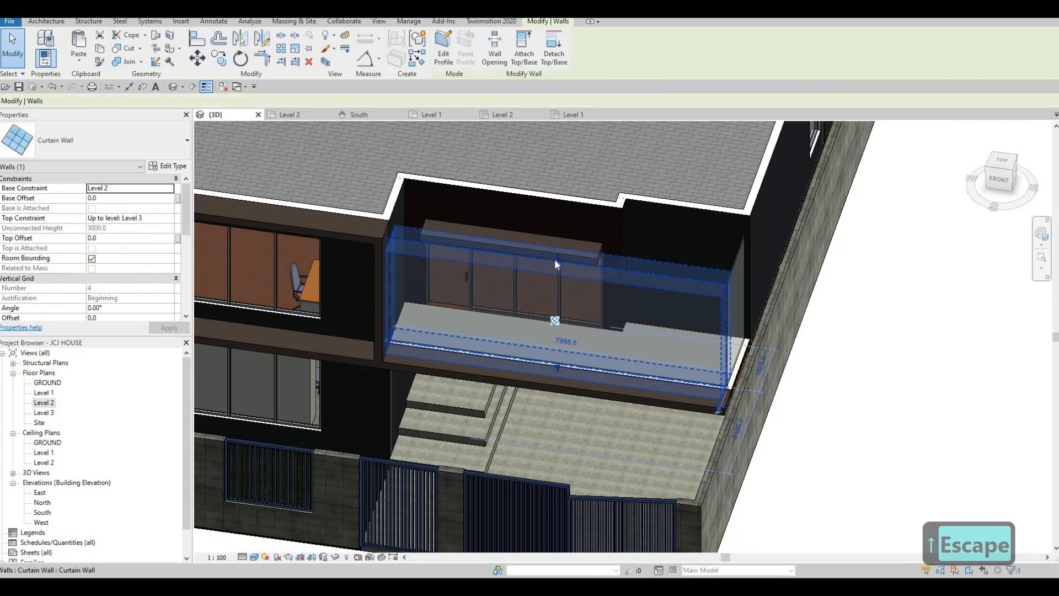
drag(550, 315, 555, 351)
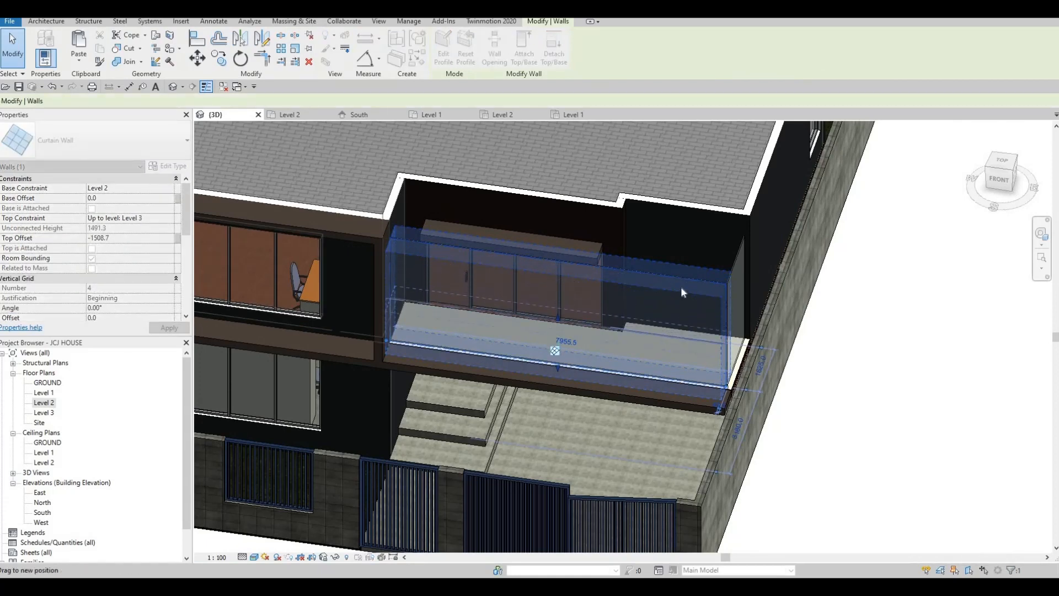
click(737, 251)
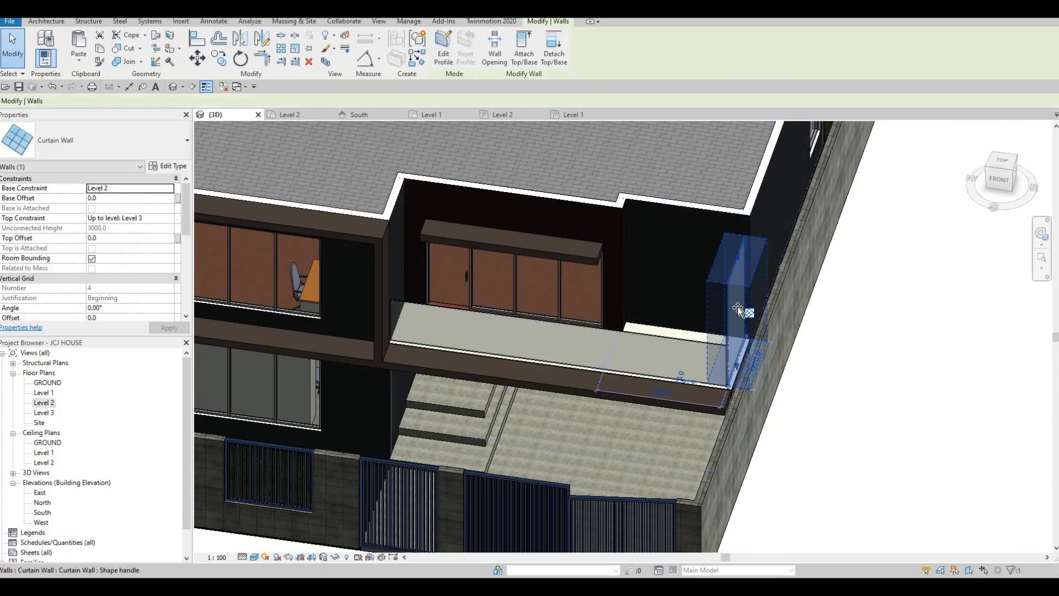
key(Escape)
- Attempt Align (AL) to a glass panel edge, cycling references with Tab, and cancel twice
shift+middle_drag(652, 311, 497, 290)
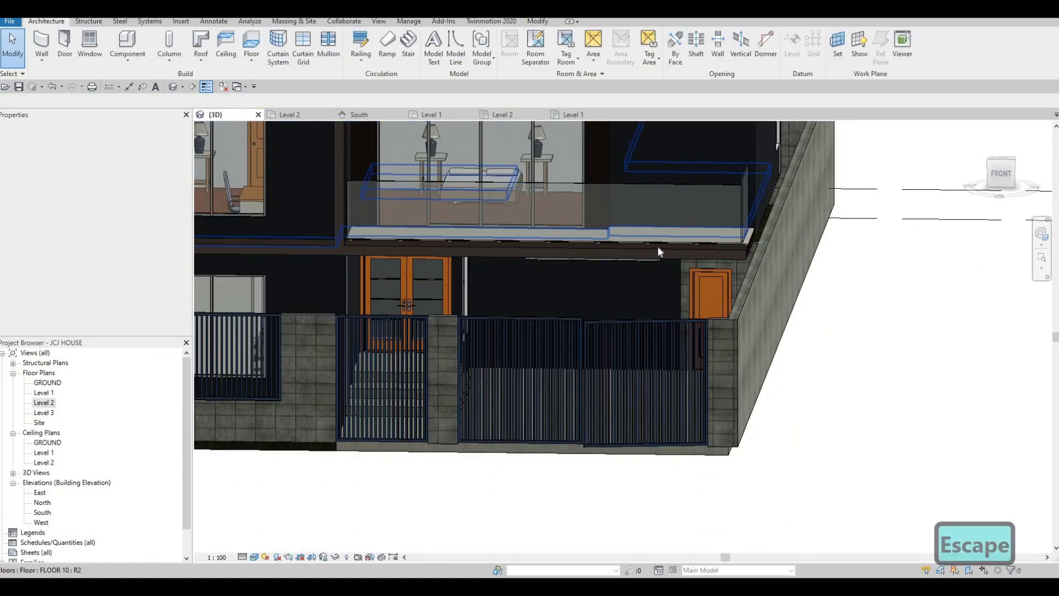
shift+middle_drag(629, 276, 544, 320)
scroll(502, 358, up, 6)
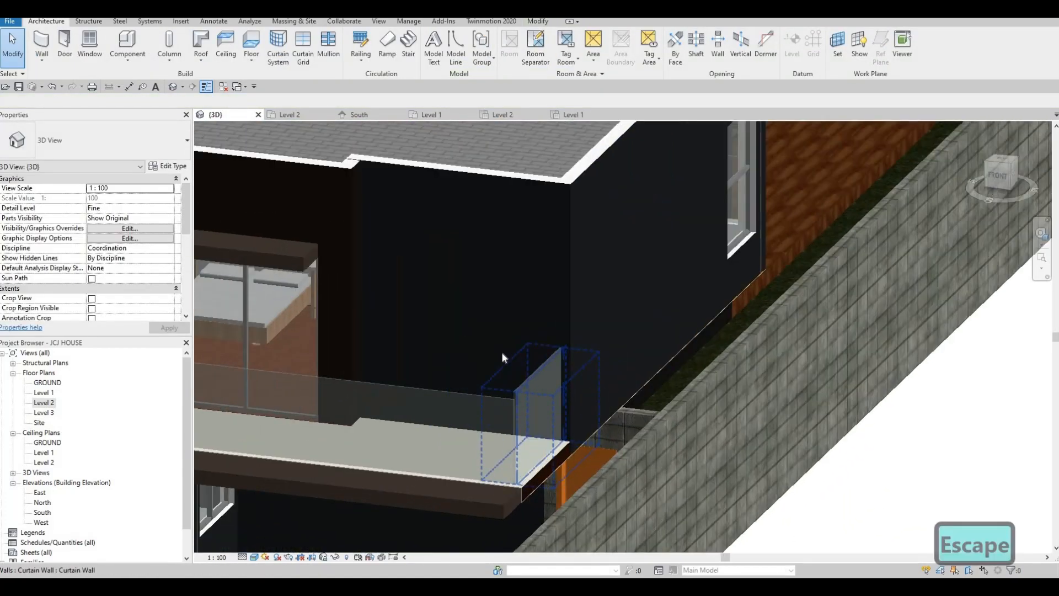
key(a)
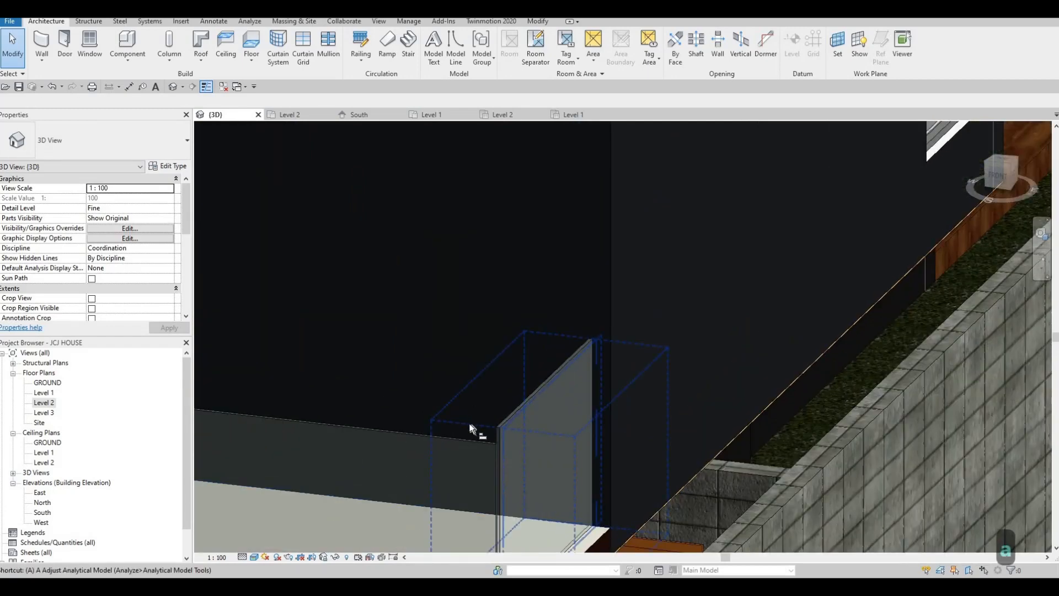
key(l)
key(Tab)
key(Tab)
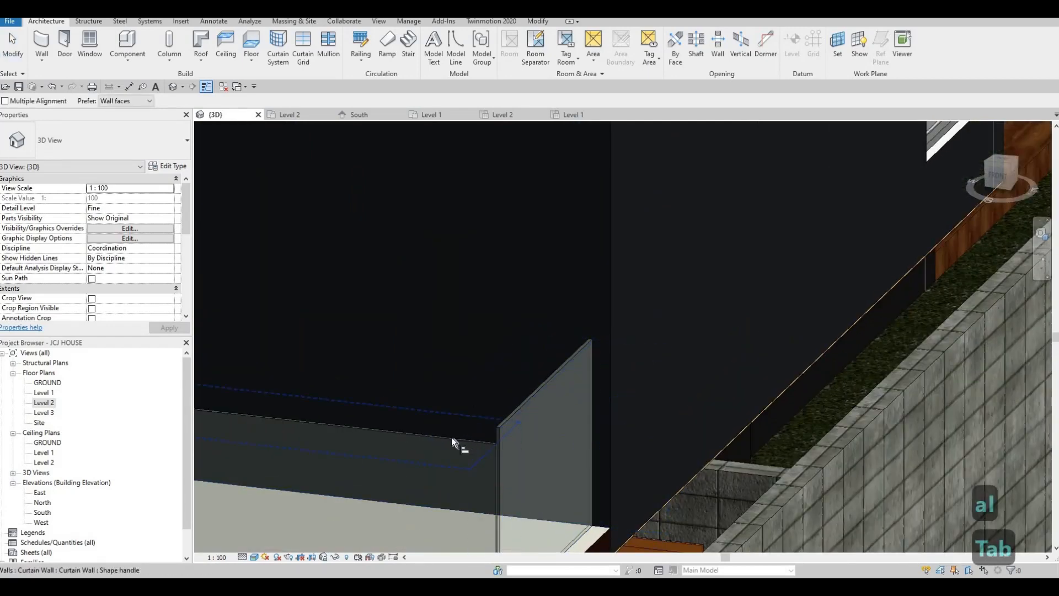
key(Tab)
click(510, 432)
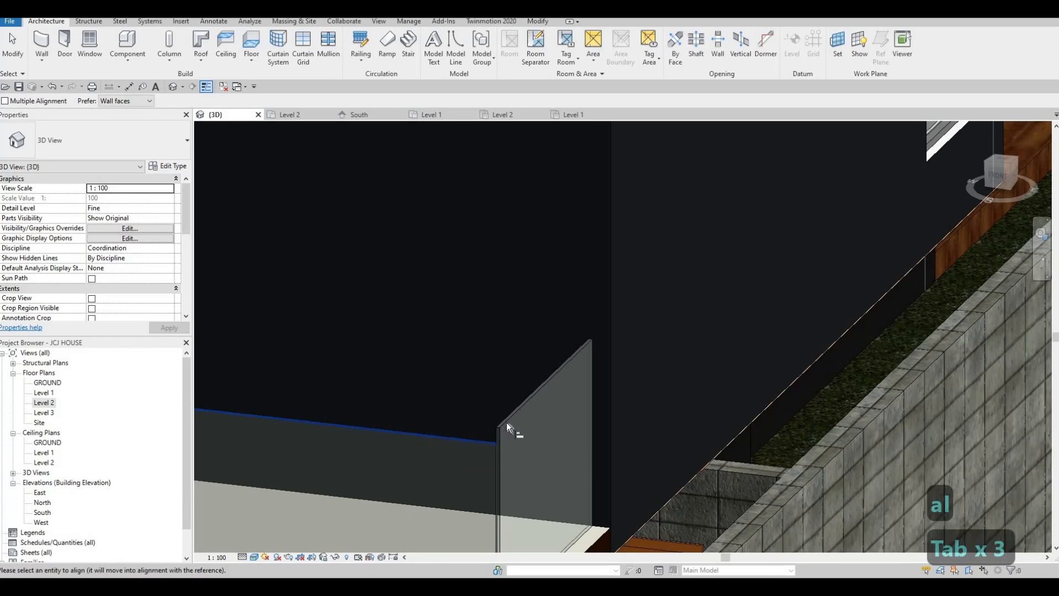
scroll(512, 426, up, 2)
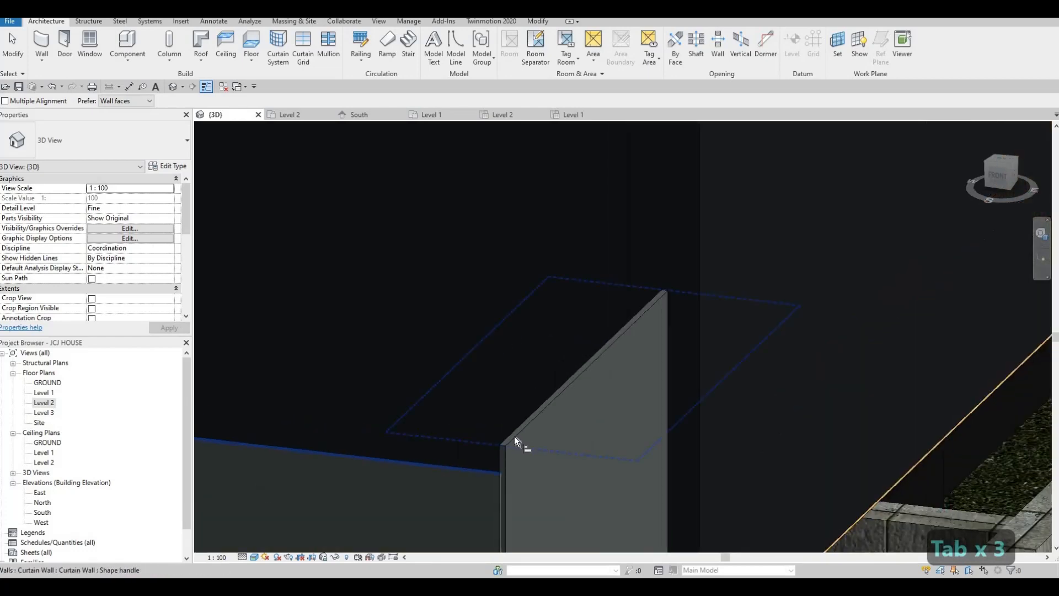
key(Tab)
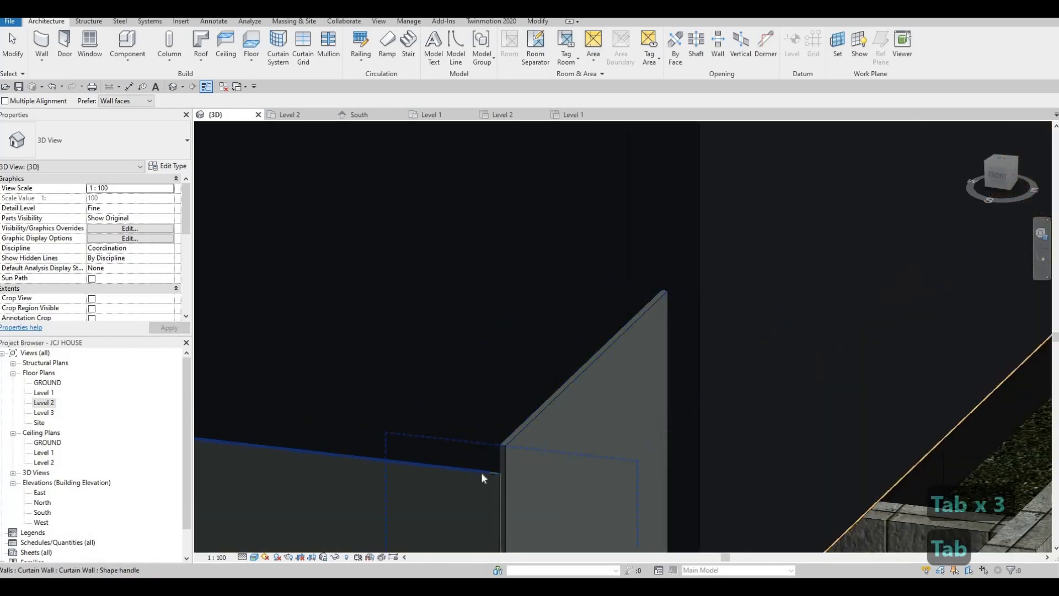
key(Escape)
key(Escape)
scroll(482, 470, up, 1)
key(a)
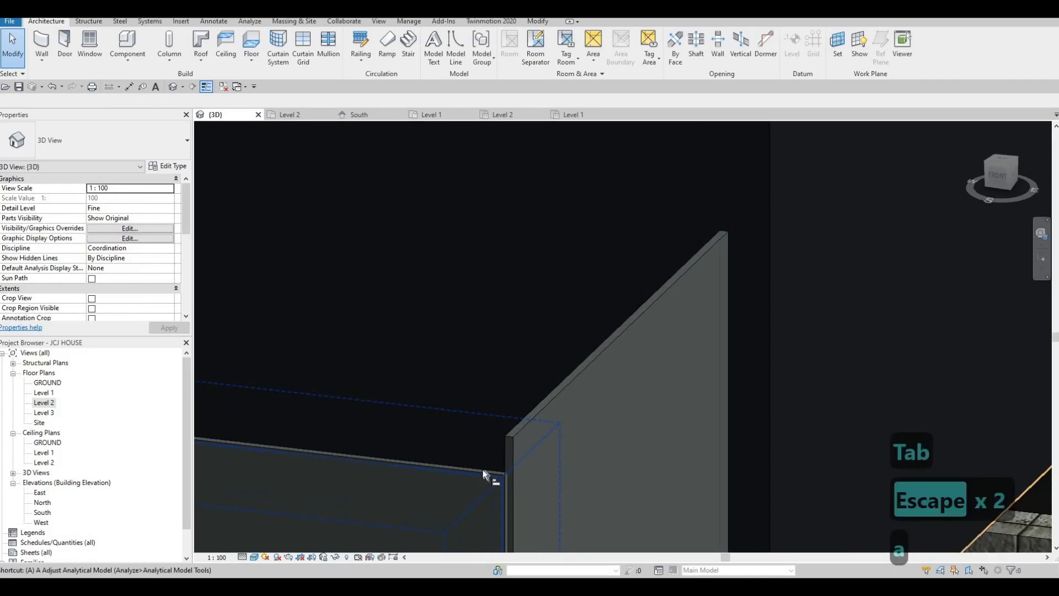
key(l)
key(Tab)
key(Tab)
key(Tab)
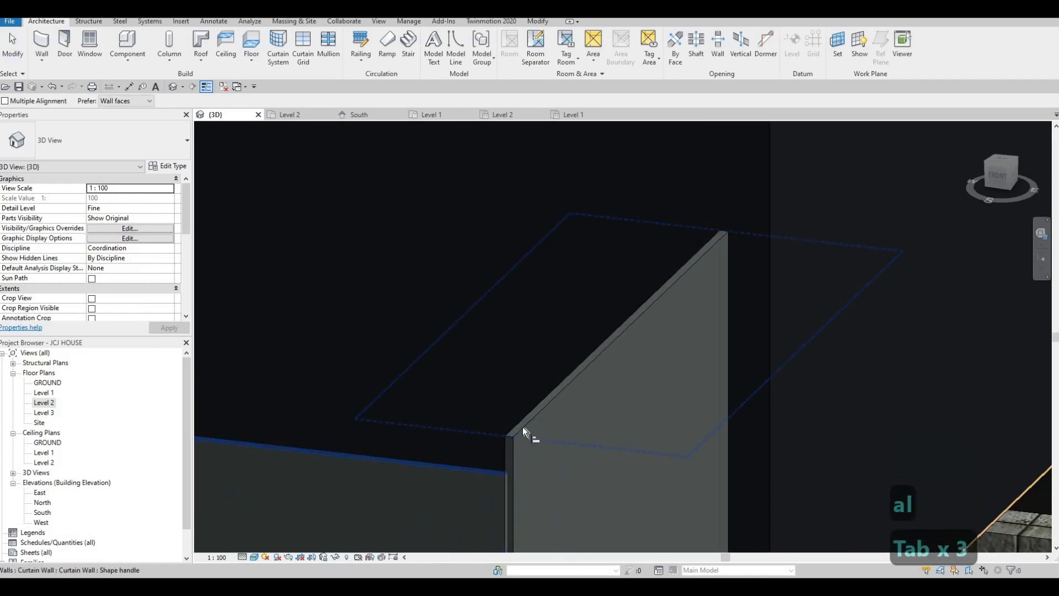
key(Tab)
key(Escape)
key(Escape)
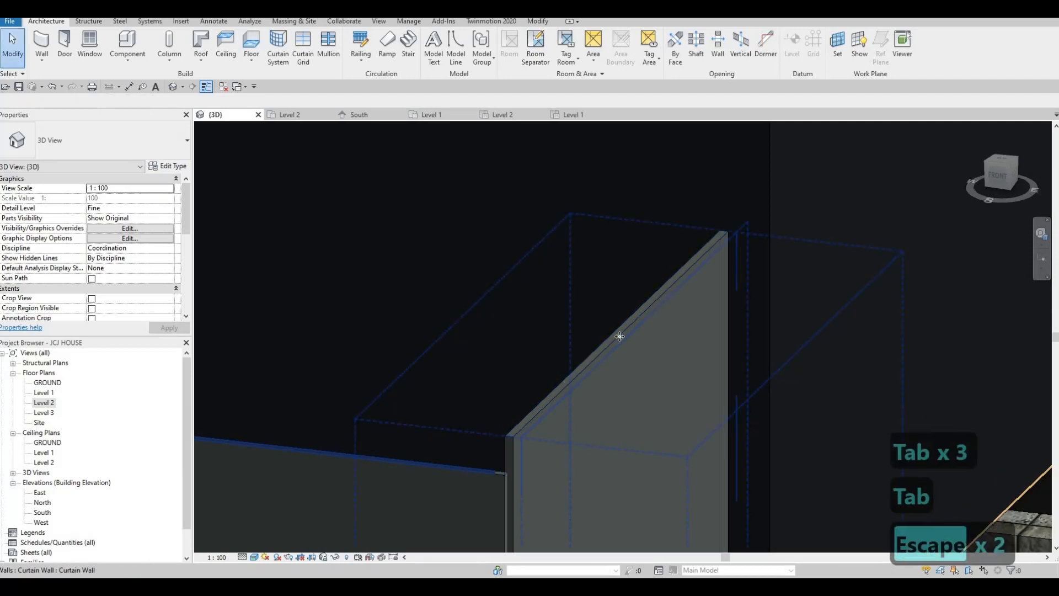
- Lower the small side curtain wall's top to match the long glass wall
click(627, 334)
drag(627, 360, 620, 374)
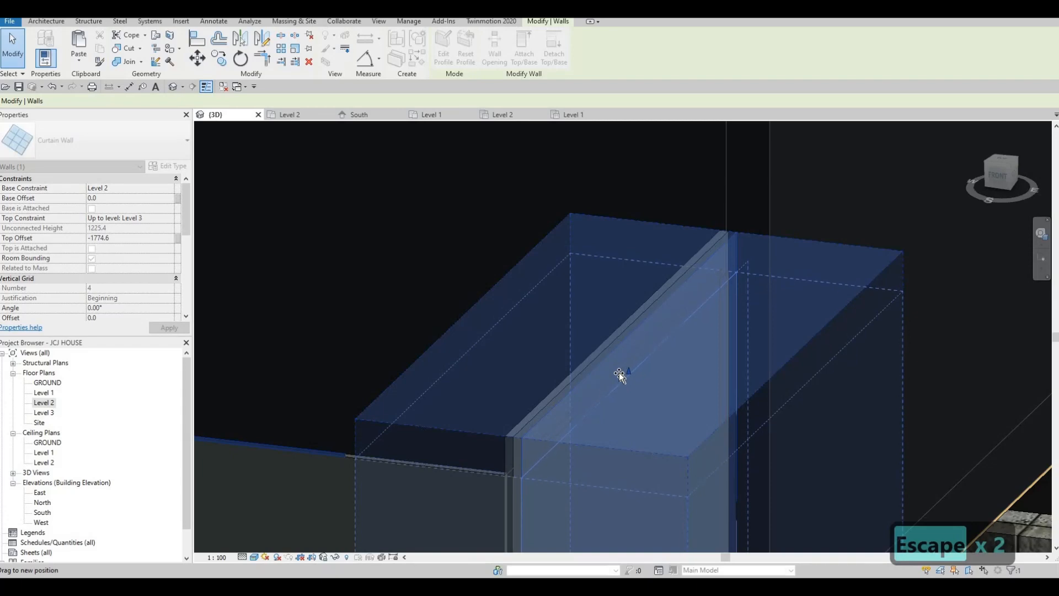
key(Escape)
scroll(517, 489, up, 4)
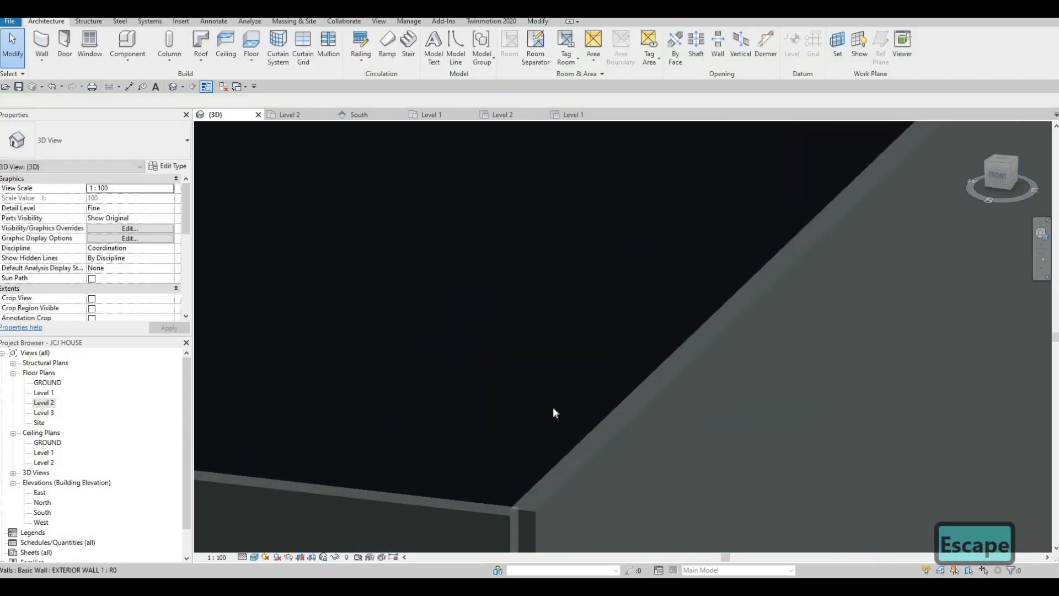
scroll(585, 363, down, 5)
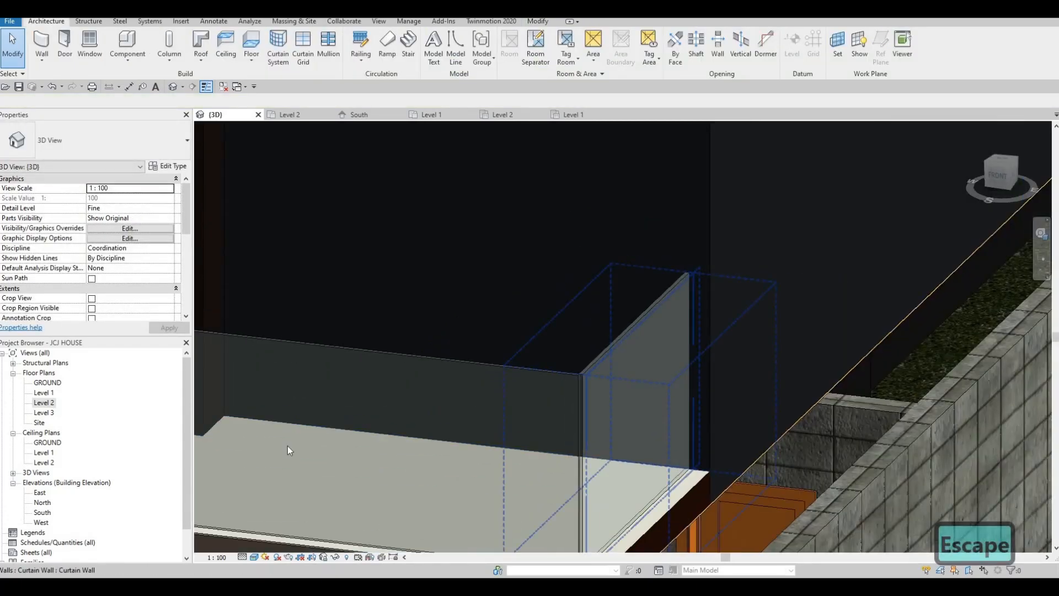
- Open the Level 2 floor plan and nudge the balcony curtain wall left, then back right
double_click(45, 402)
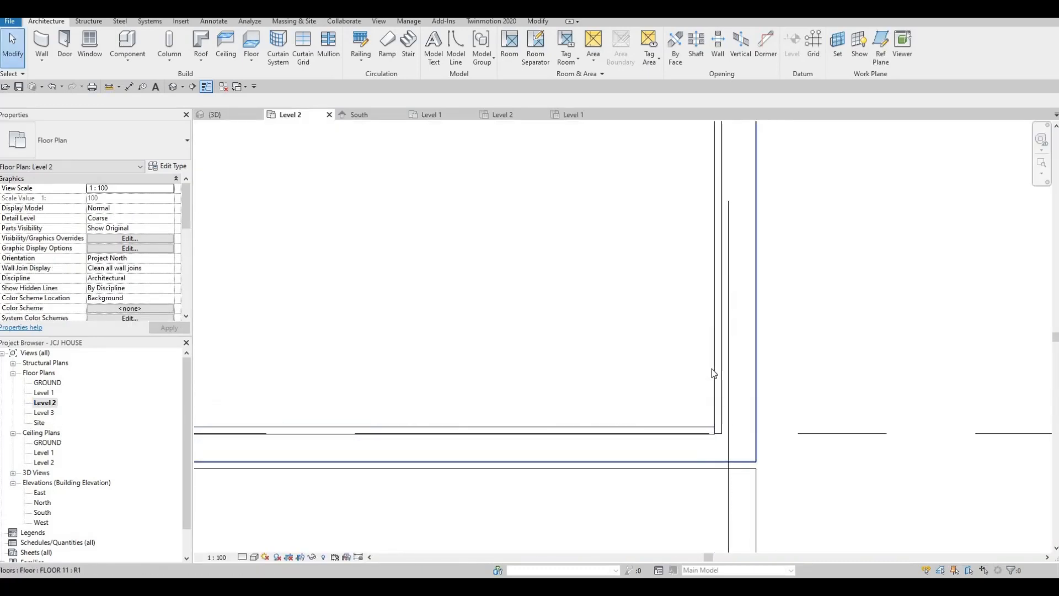
click(712, 369)
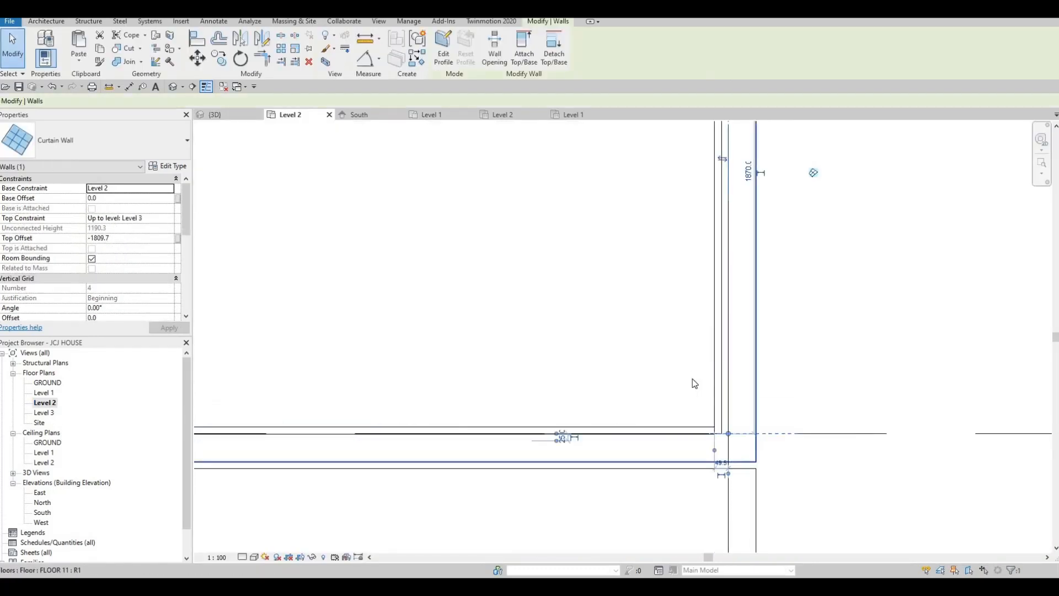
key(Left)
key(Left)
key(Left)
key(Left)
key(Left)
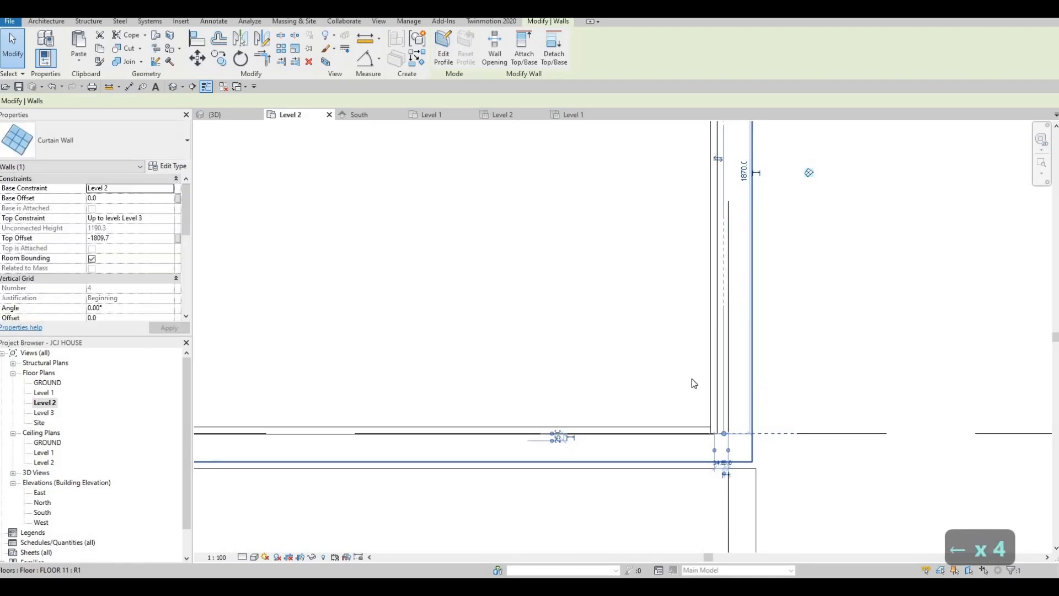
key(Right)
key(Right)
key(Right)
key(Right)
key(Right)
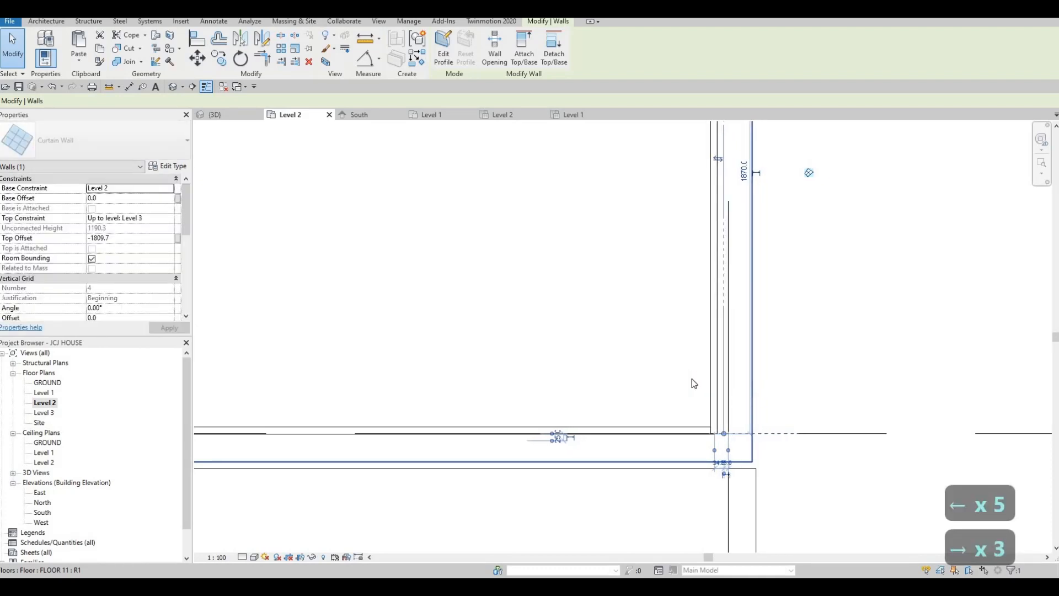
key(Escape)
key(Escape)
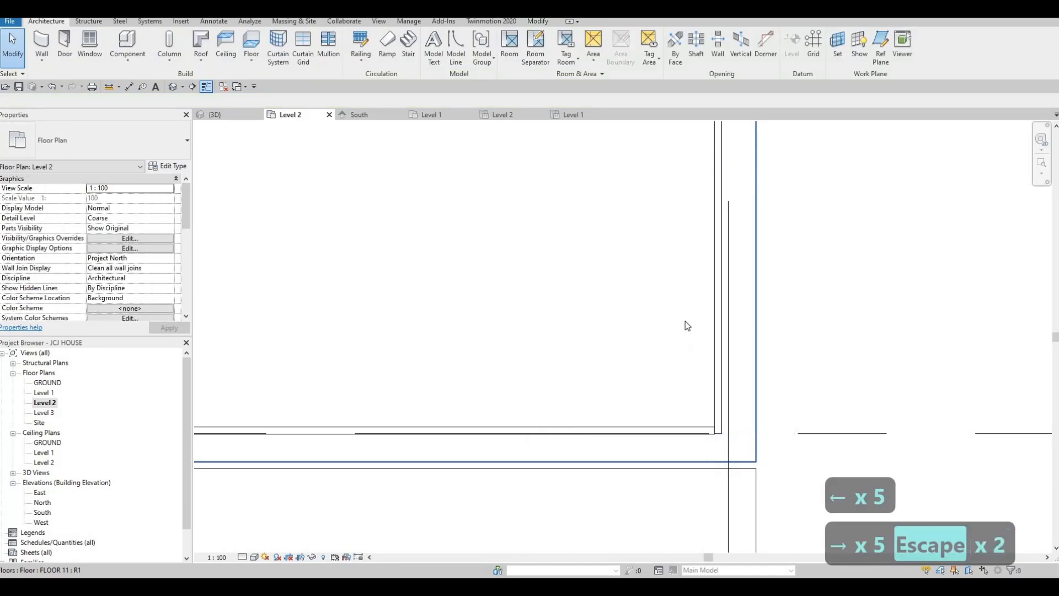
- Pan across the Level 2 plan toward the balcony area with nothing selected
scroll(683, 326, down, 7)
middle_drag(710, 332, 711, 326)
scroll(711, 327, down, 3)
key(Escape)
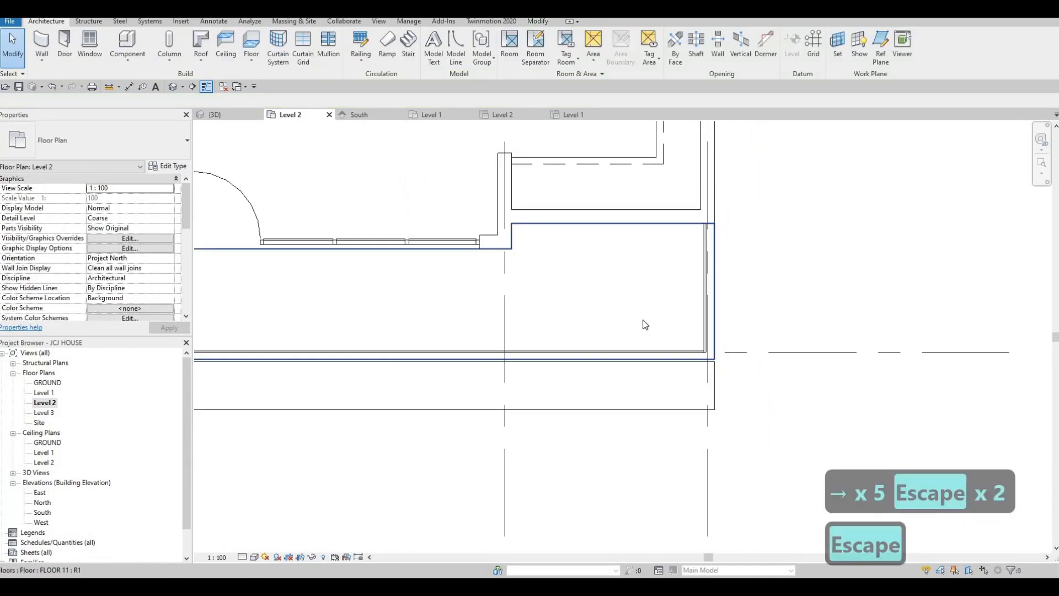
scroll(627, 329, down, 1)
middle_drag(542, 339, 666, 323)
scroll(667, 314, down, 1)
middle_drag(513, 273, 586, 263)
scroll(586, 263, down, 1)
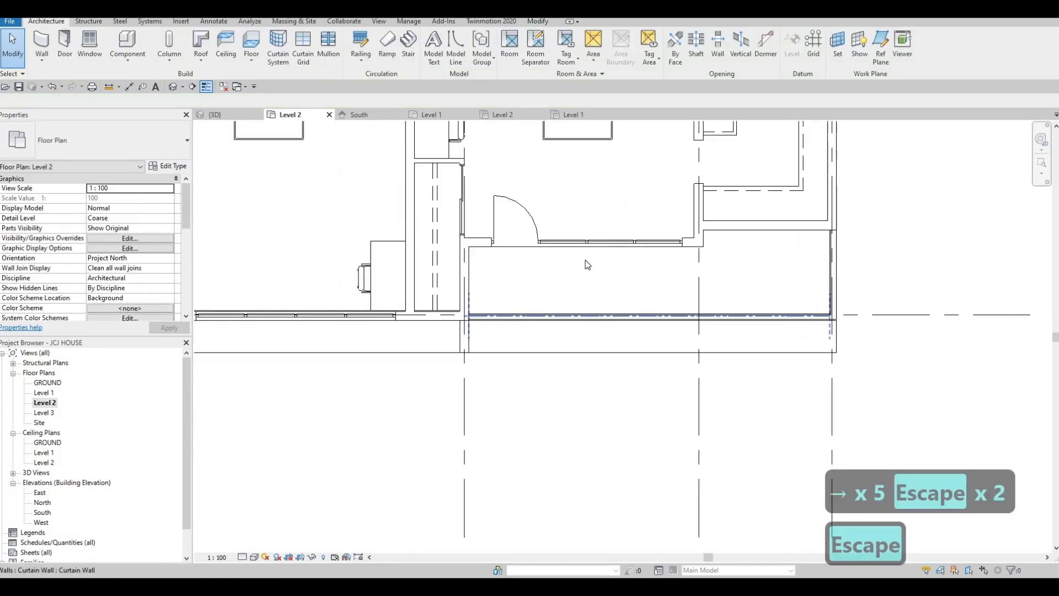
key(Escape)
key(Escape)
scroll(564, 287, up, 2)
key(Escape)
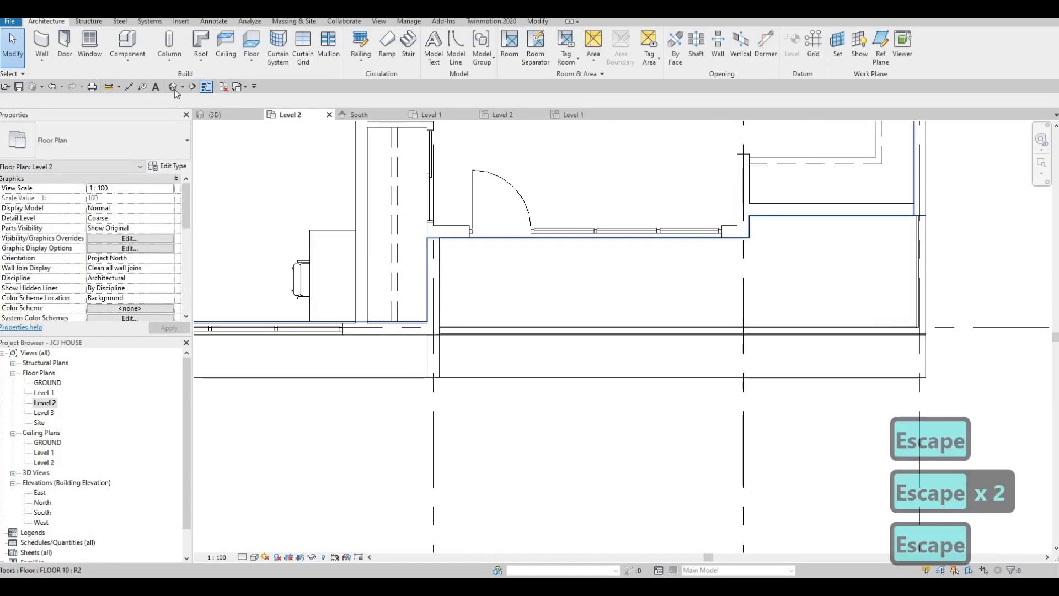
- Switch to the {3D} view and pan toward the front balcony
click(215, 114)
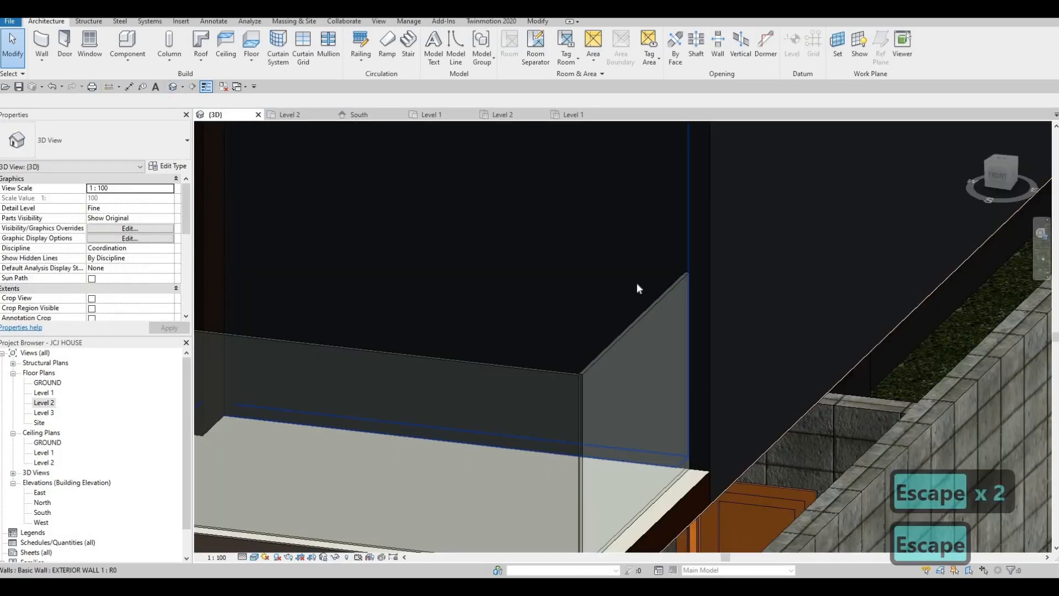
scroll(638, 284, down, 1)
middle_drag(618, 315, 754, 322)
scroll(667, 320, down, 2)
click(759, 315)
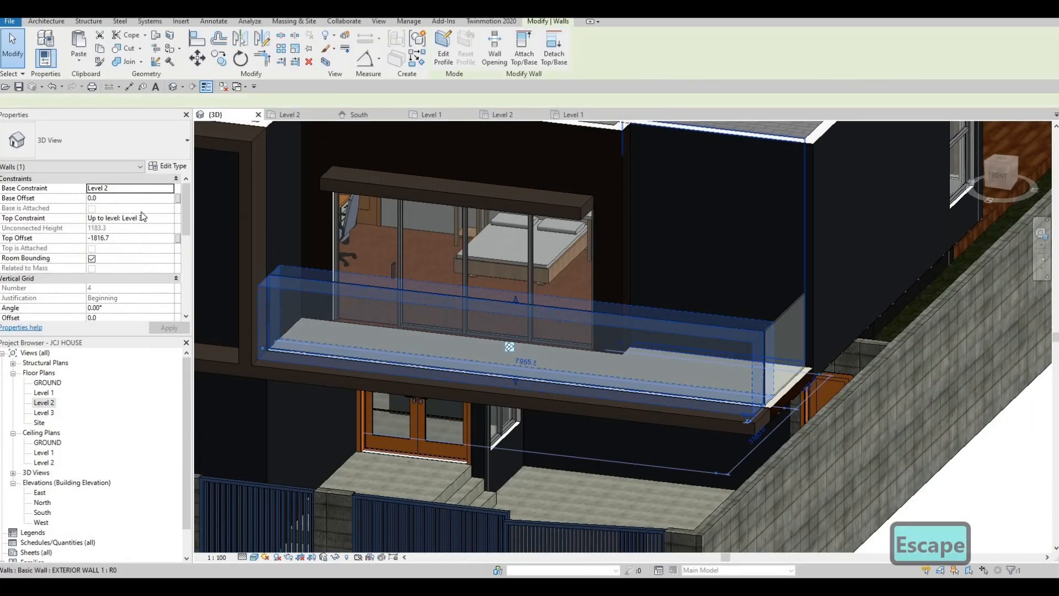
click(168, 166)
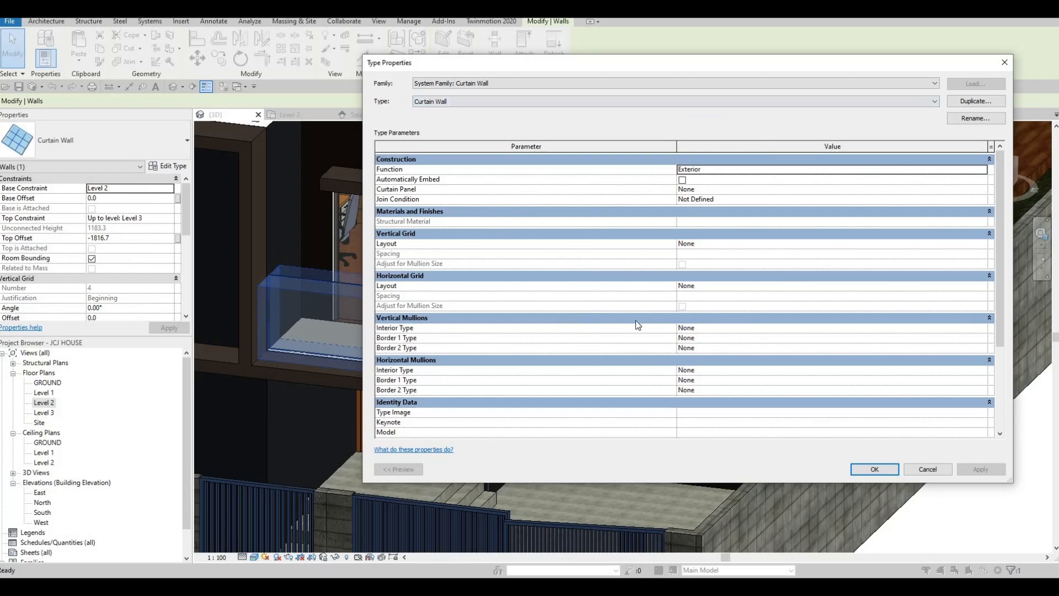
key(Escape)
key(Escape)
click(422, 265)
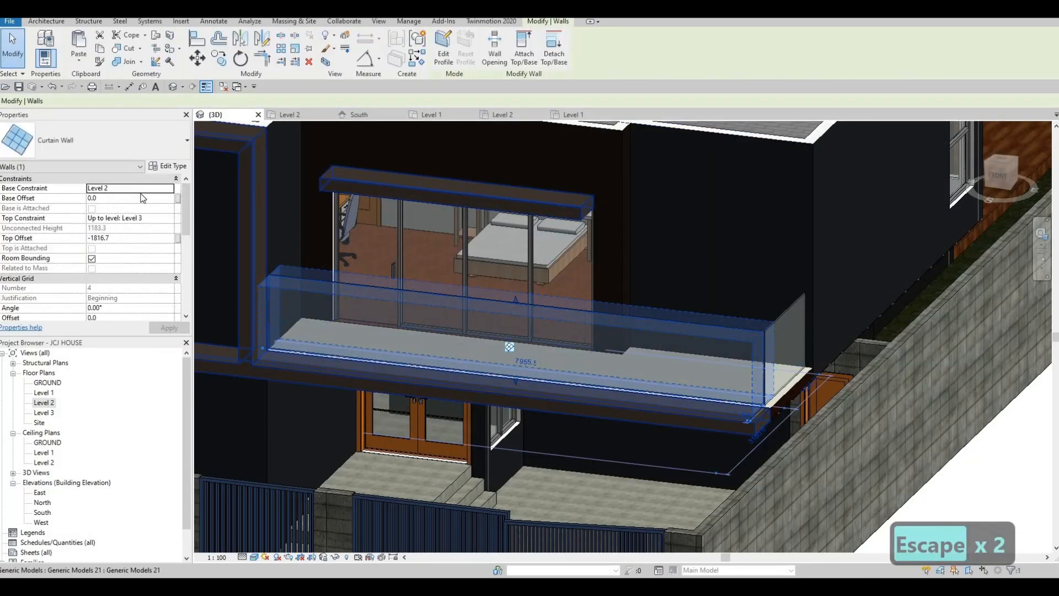
scroll(149, 209, down, 3)
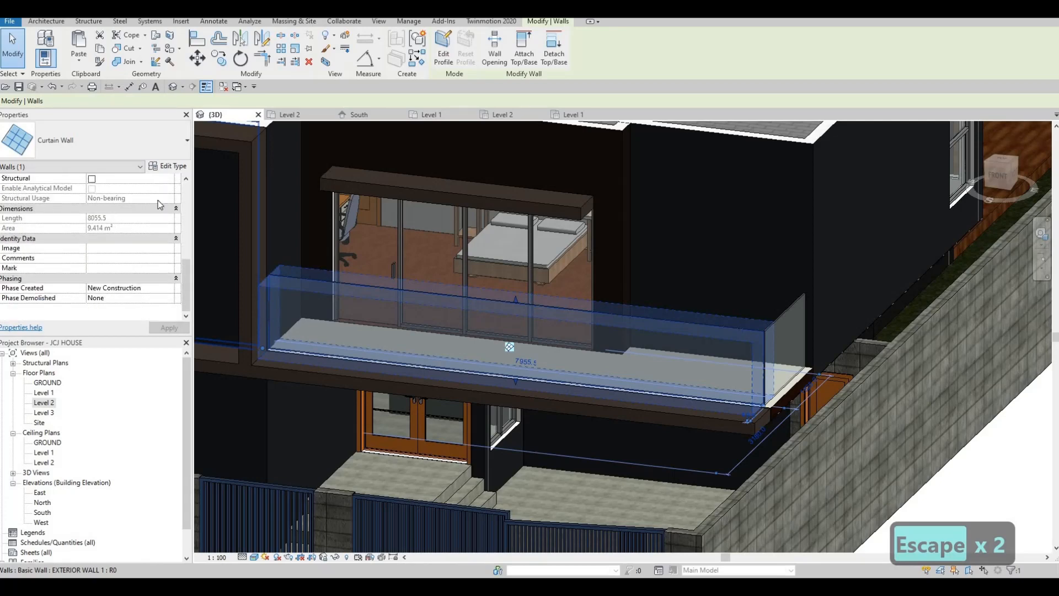
scroll(160, 204, up, 3)
click(169, 165)
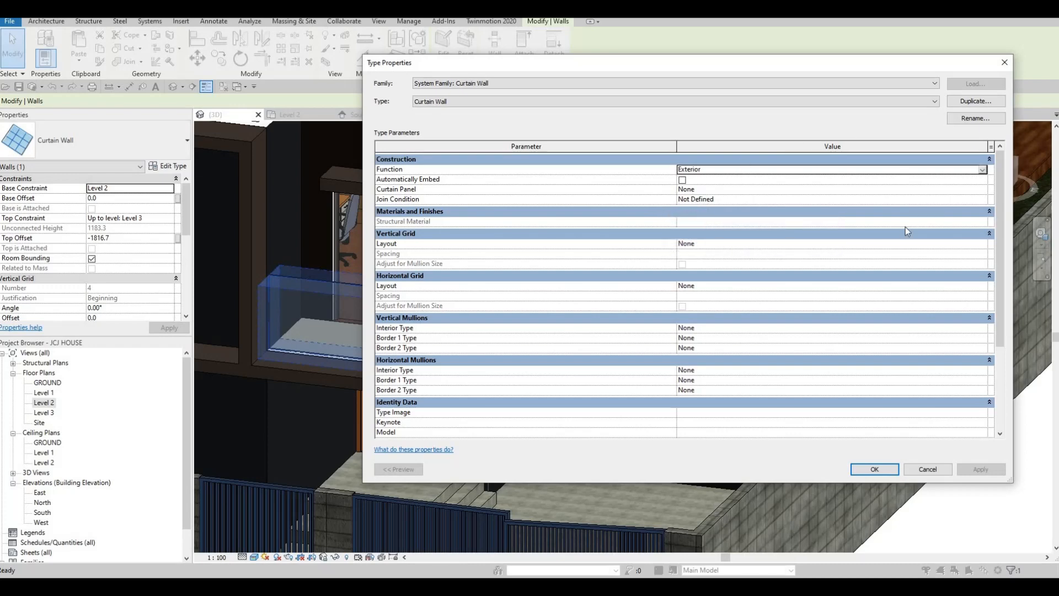
click(776, 103)
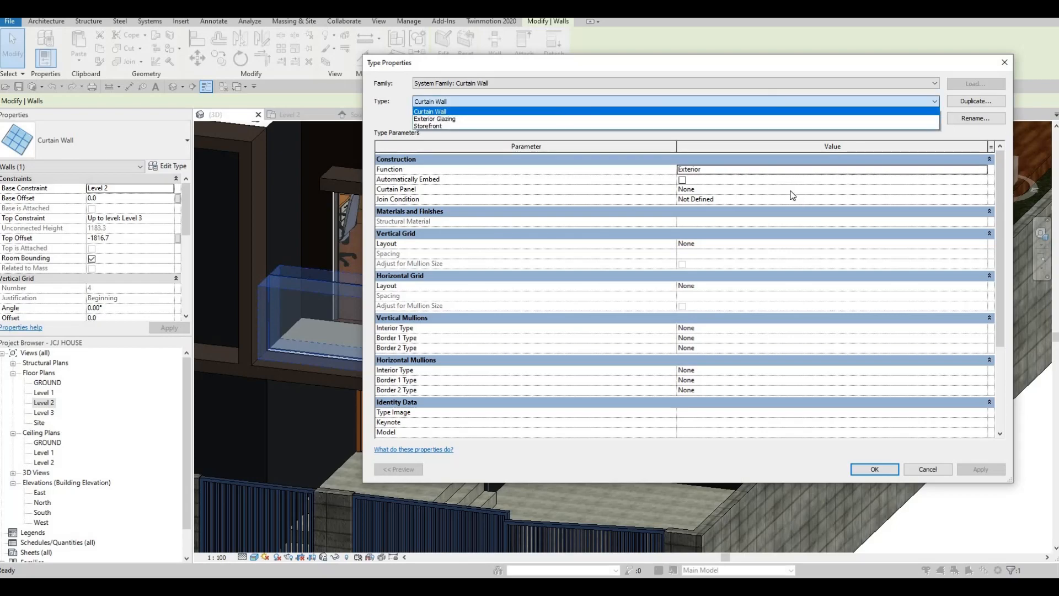
key(Escape)
key(F1)
key(Escape)
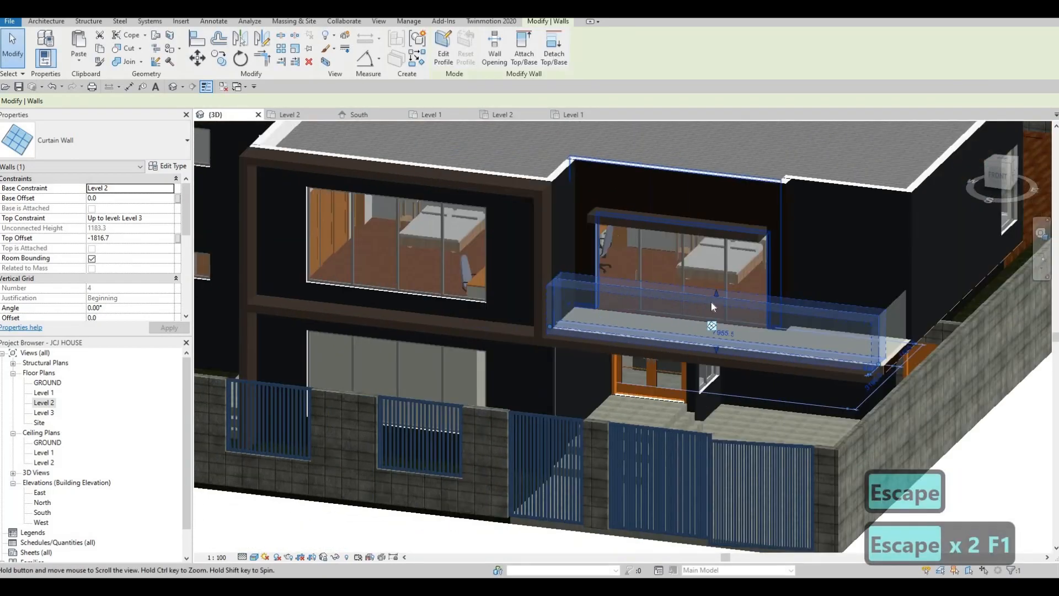
- Orbit the 3D model around the front fence and balcony, then open Elevations > South
key(Escape)
scroll(712, 307, up, 2)
scroll(674, 324, down, 2)
middle_drag(807, 266, 686, 318)
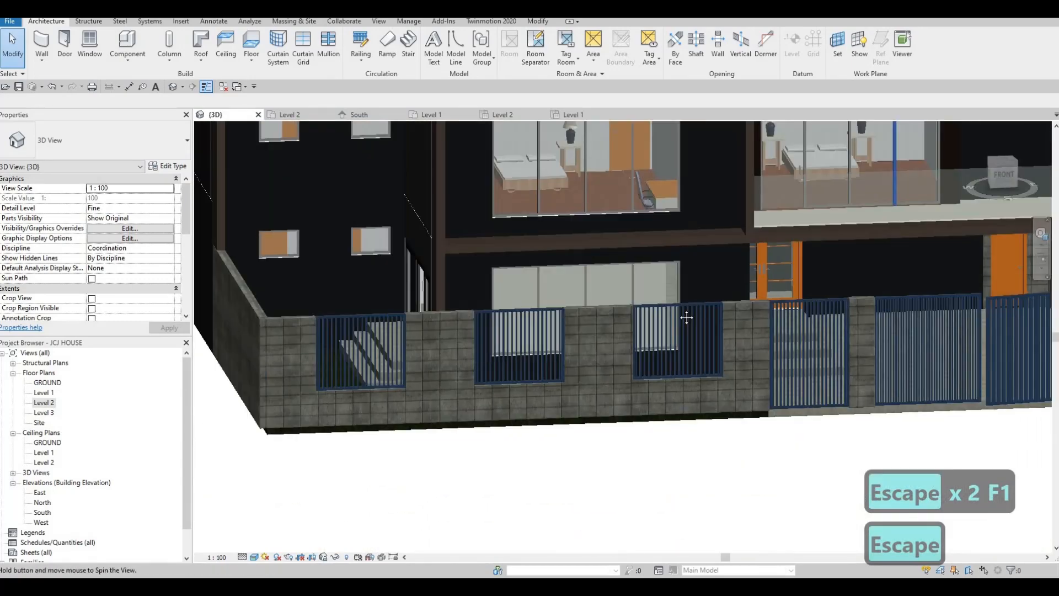
scroll(718, 298, down, 3)
shift+middle_drag(757, 289, 575, 319)
scroll(708, 276, up, 2)
shift+middle_drag(699, 351, 694, 352)
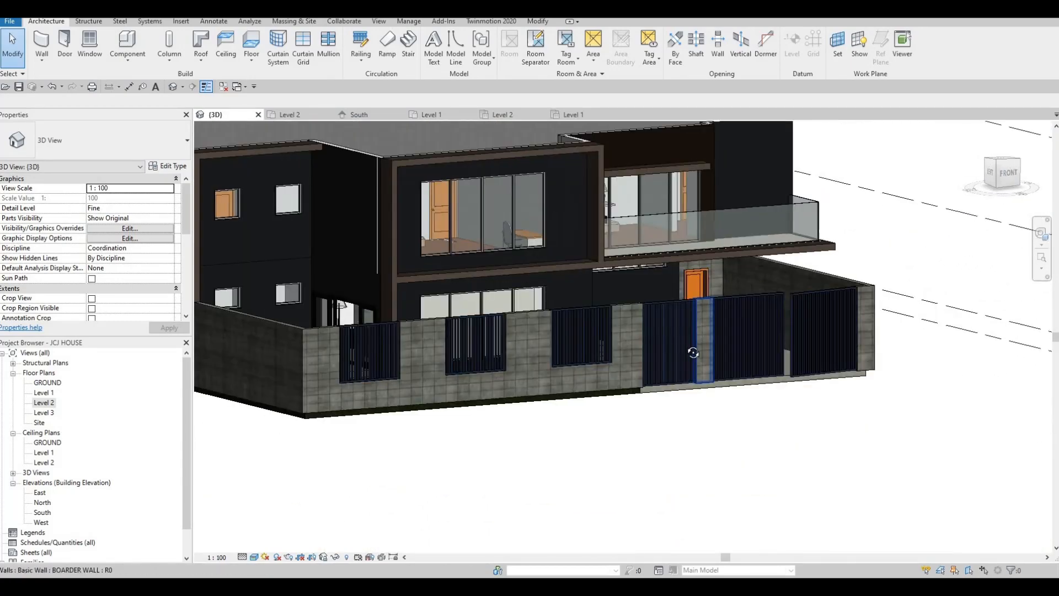
shift+middle_drag(499, 381, 447, 416)
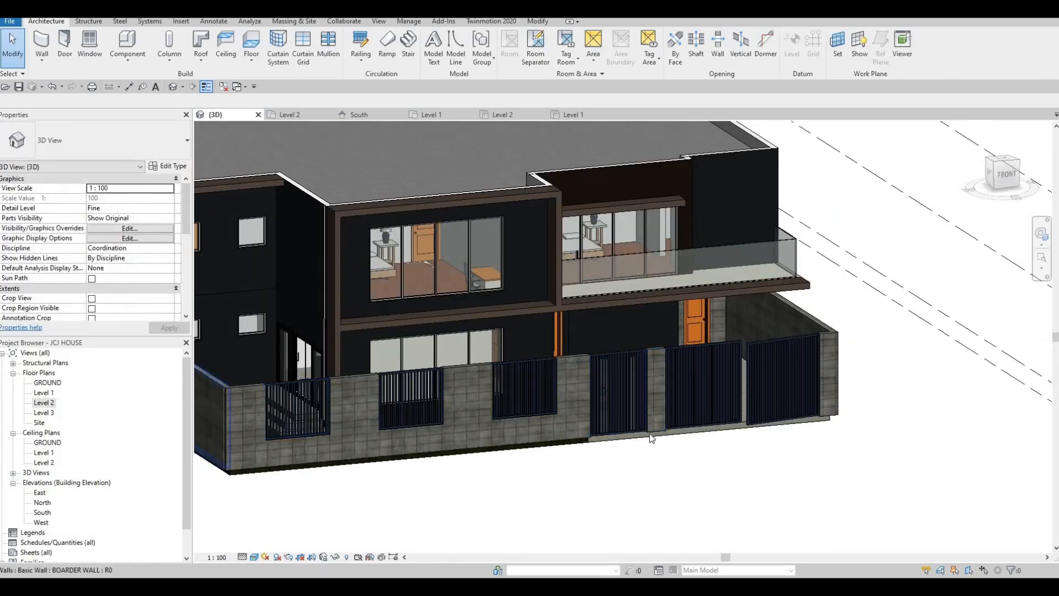
double_click(40, 513)
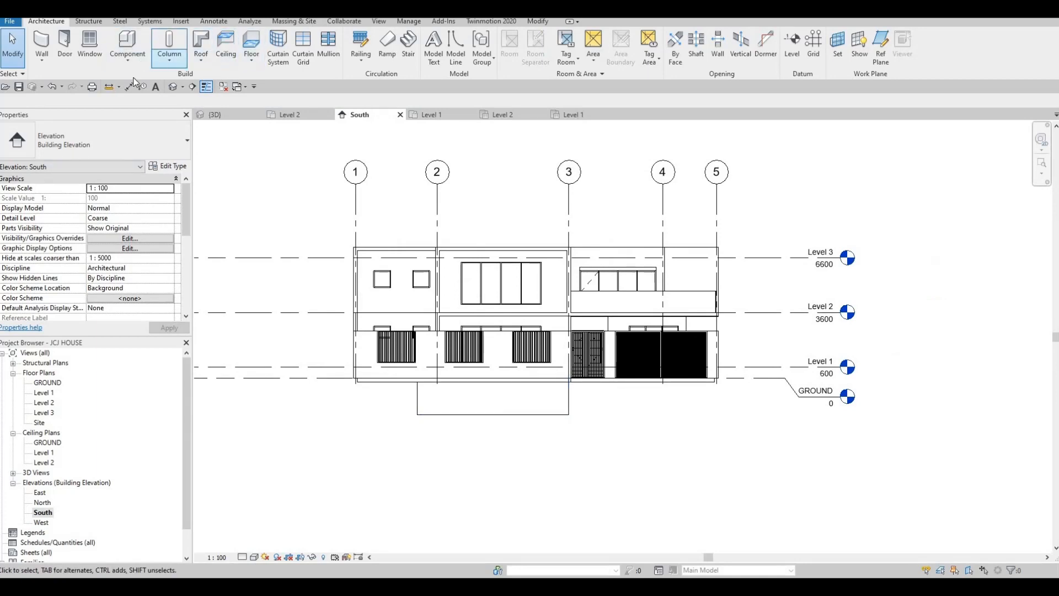
- Create a Generic Models in-place model and start an extrusion on the boundary wall's face
click(135, 103)
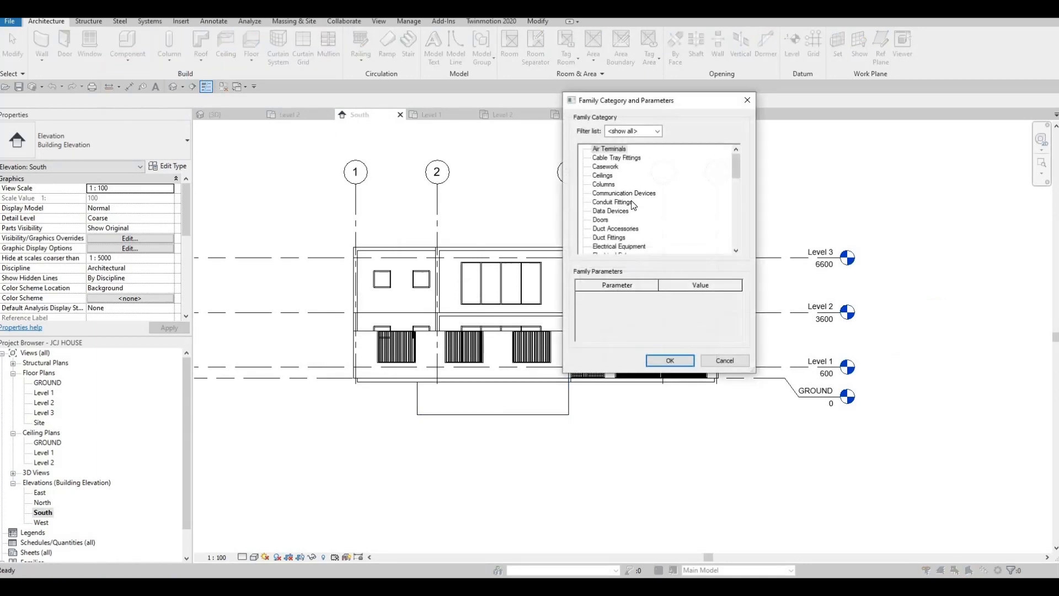
scroll(623, 206, down, 2)
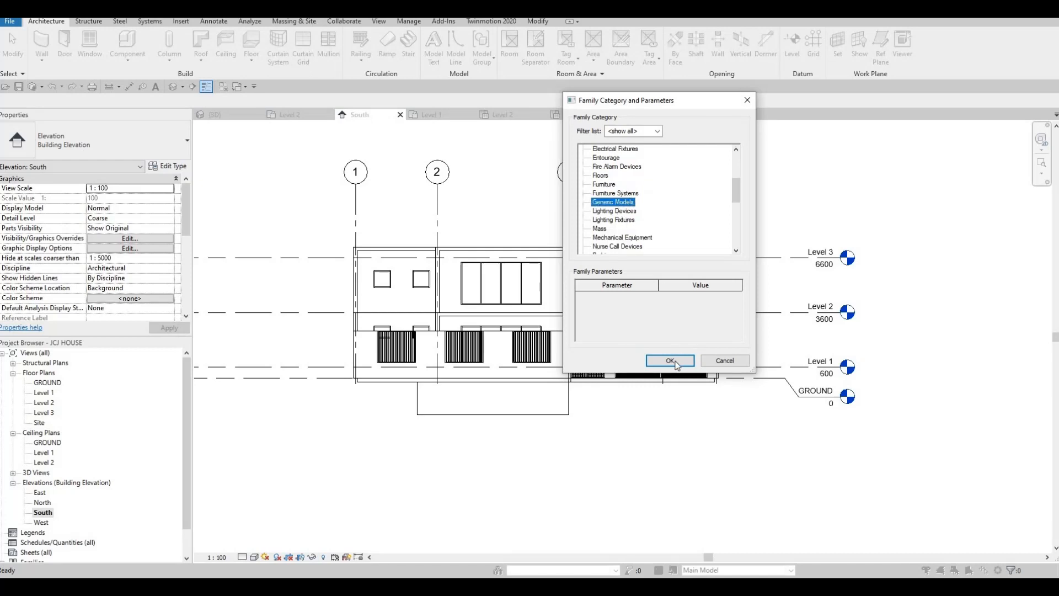
click(676, 363)
key(Return)
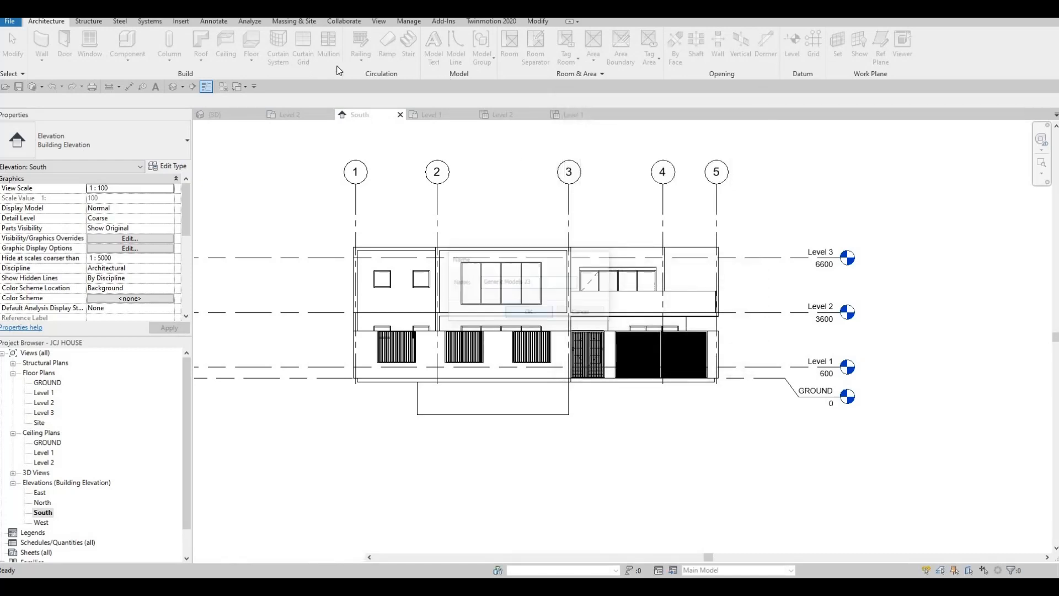
click(92, 44)
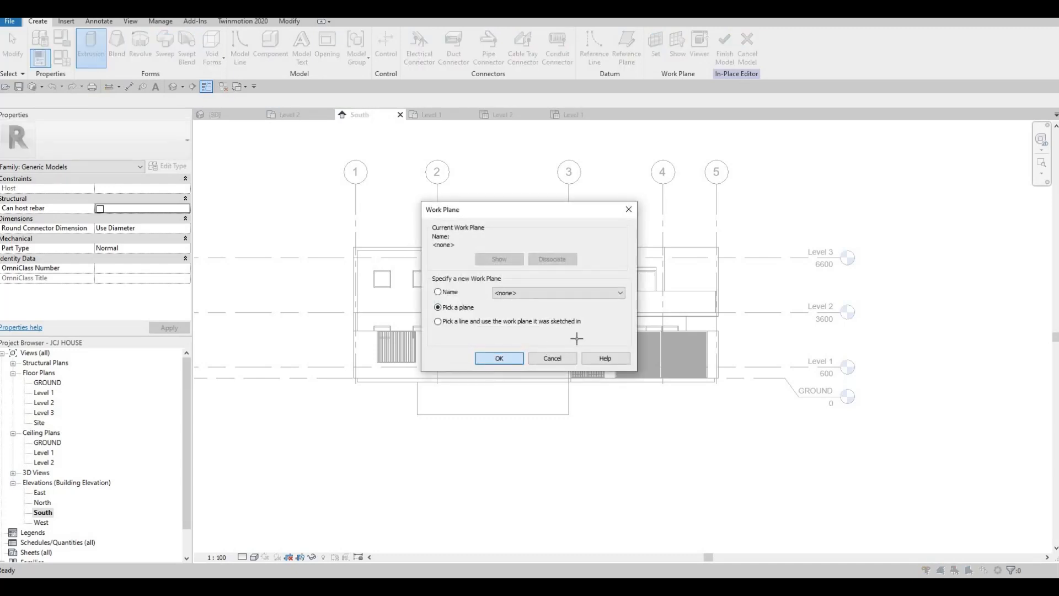
key(Return)
scroll(551, 315, up, 5)
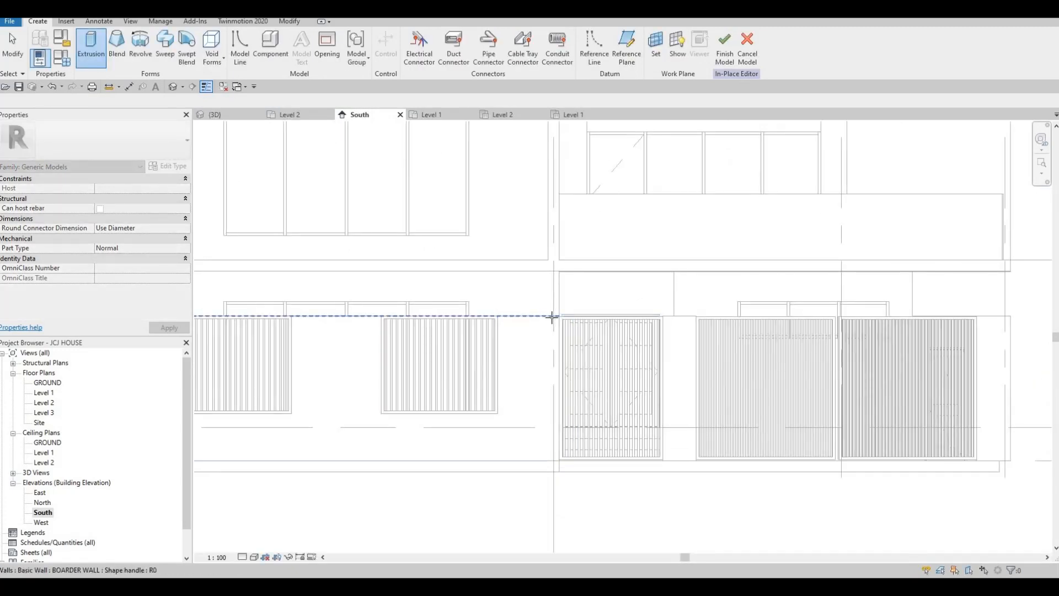
click(515, 346)
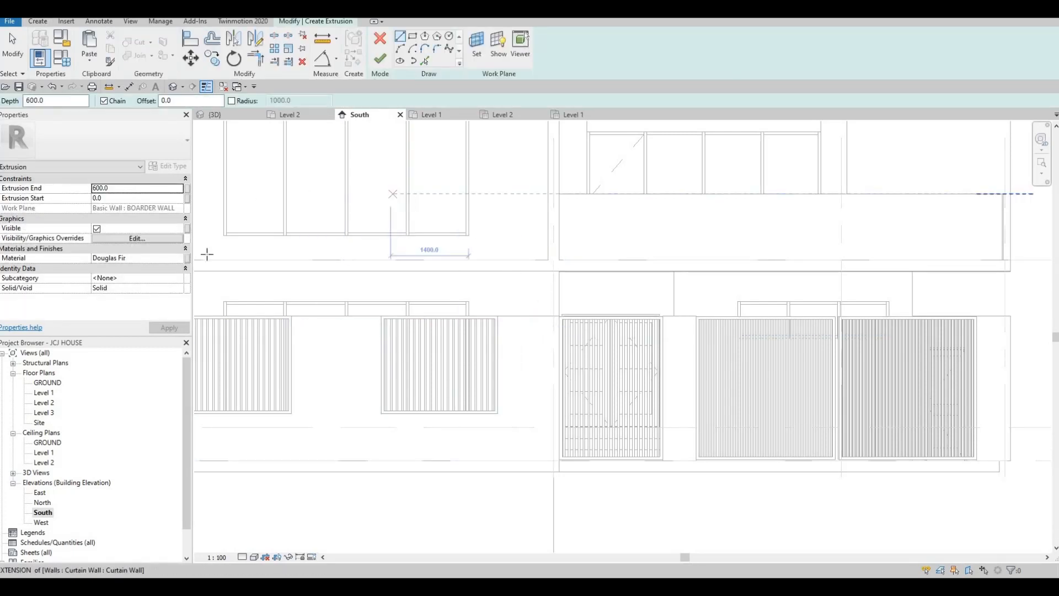
- Add Travertine from AEC Materials > Stone and assign it as the extrusion material
scroll(393, 194, down, 1)
click(178, 259)
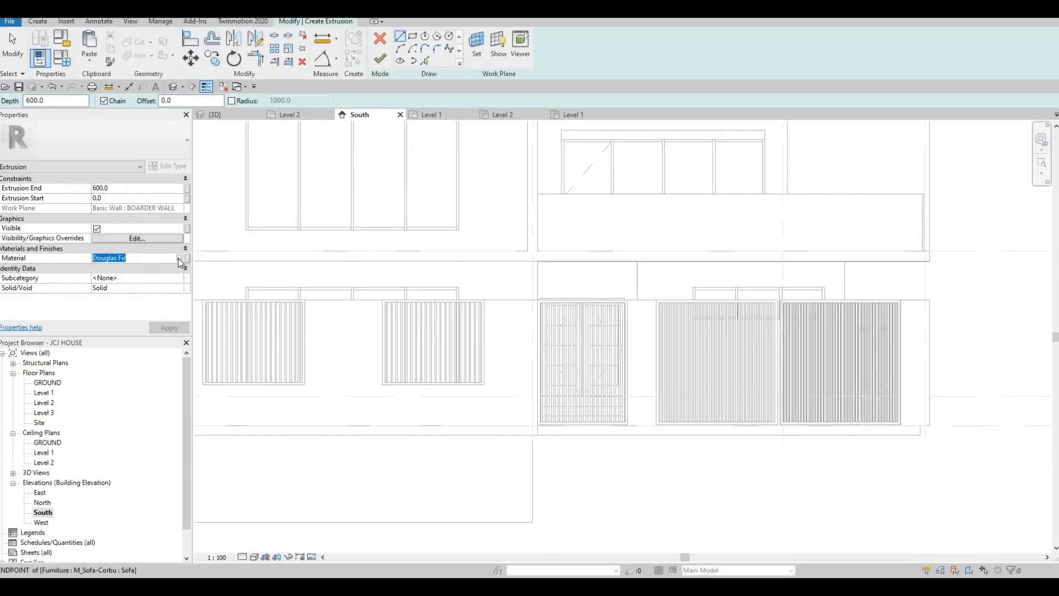
click(180, 259)
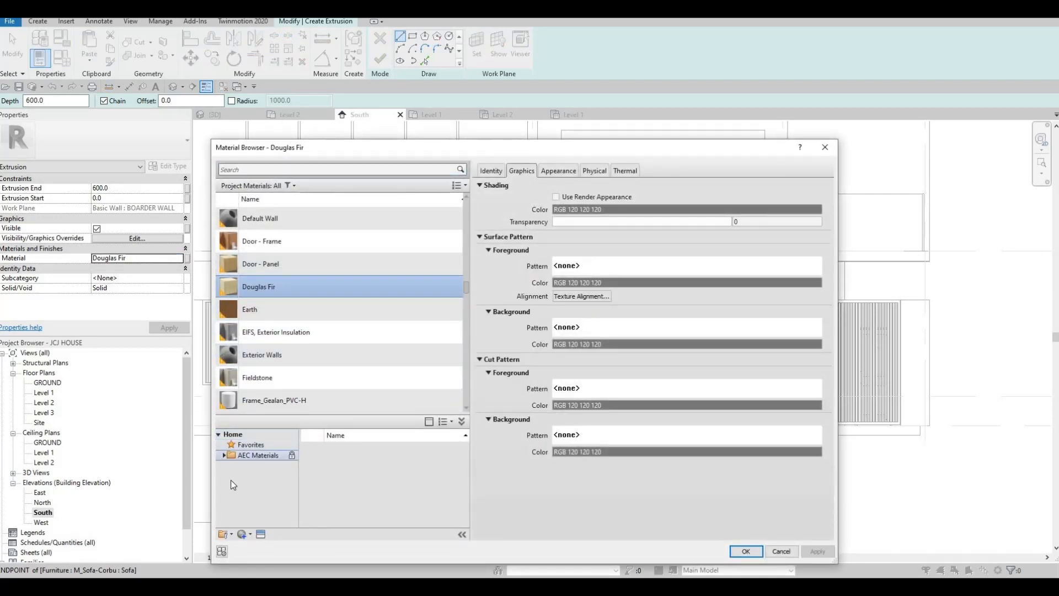
scroll(254, 502, down, 5)
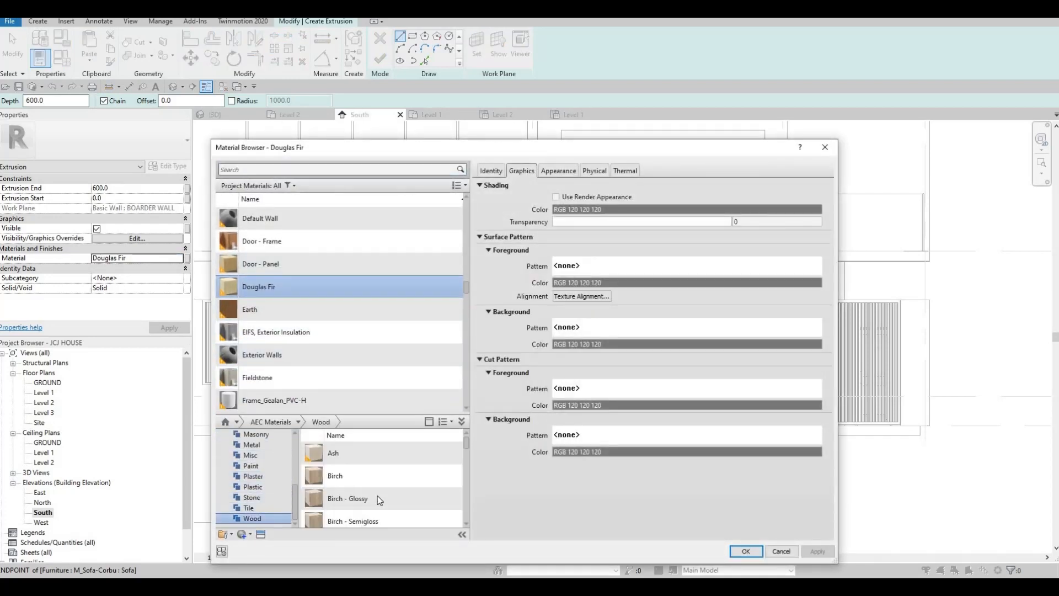
scroll(378, 498, down, 5)
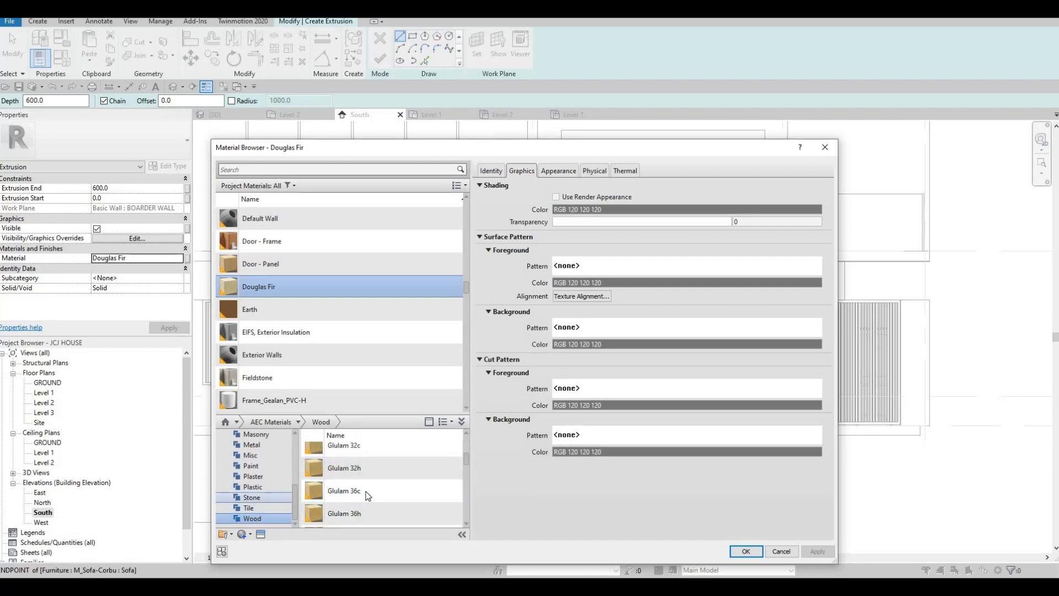
click(251, 497)
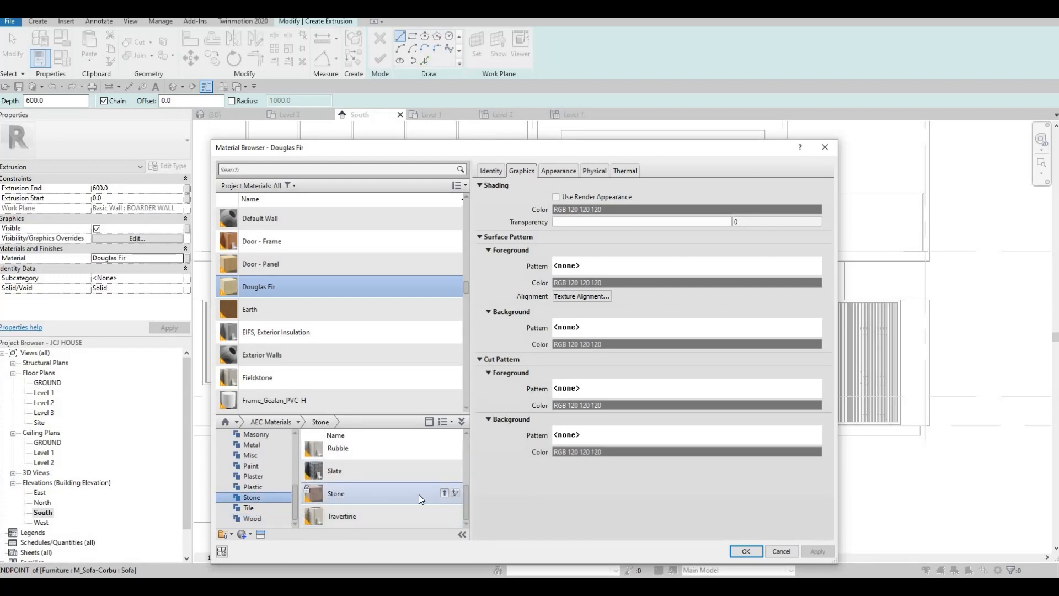
click(445, 494)
key(Escape)
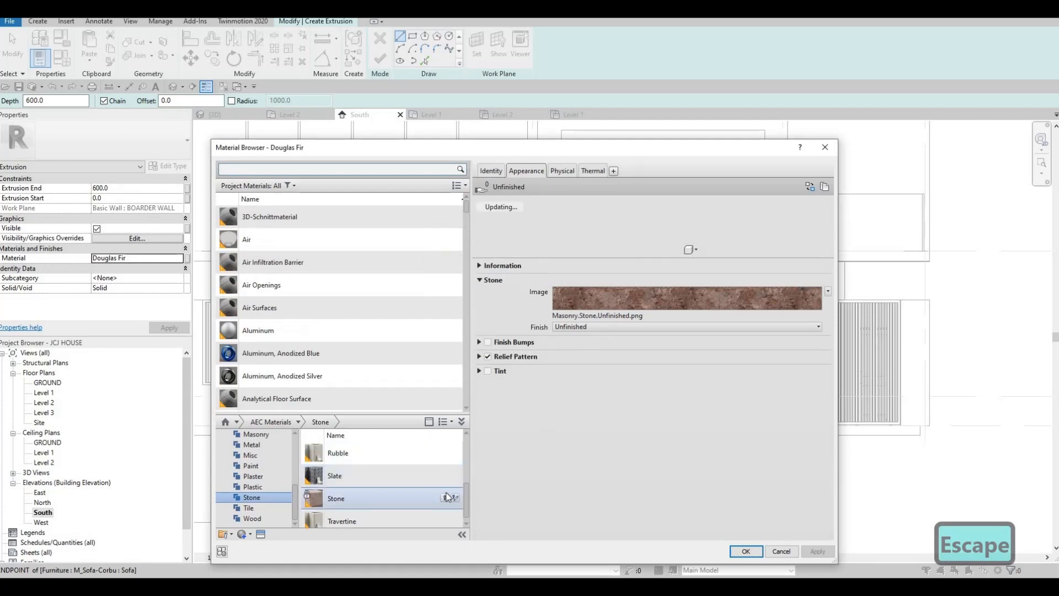
click(445, 515)
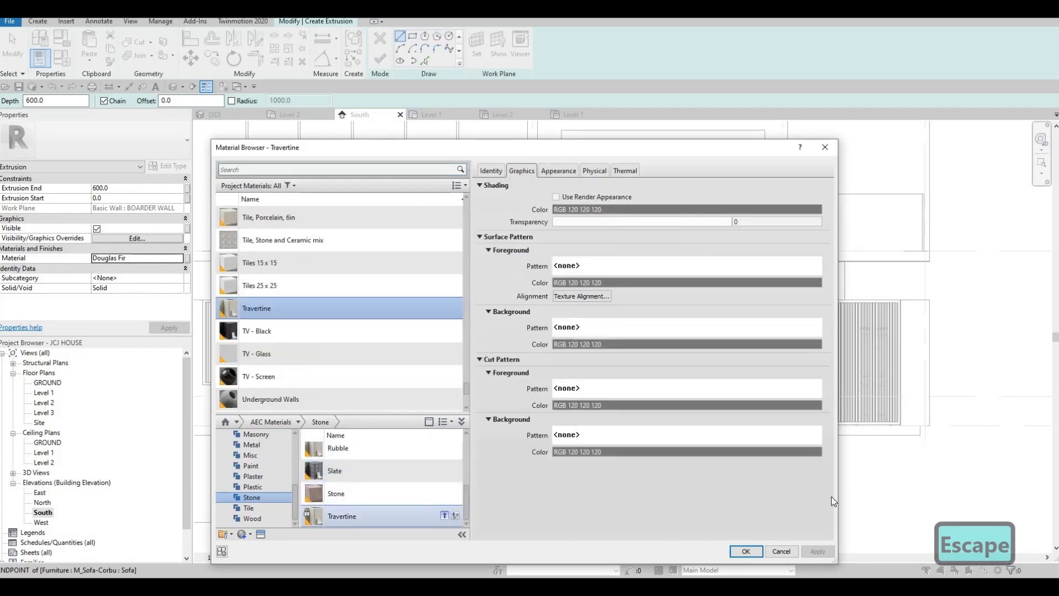
click(739, 551)
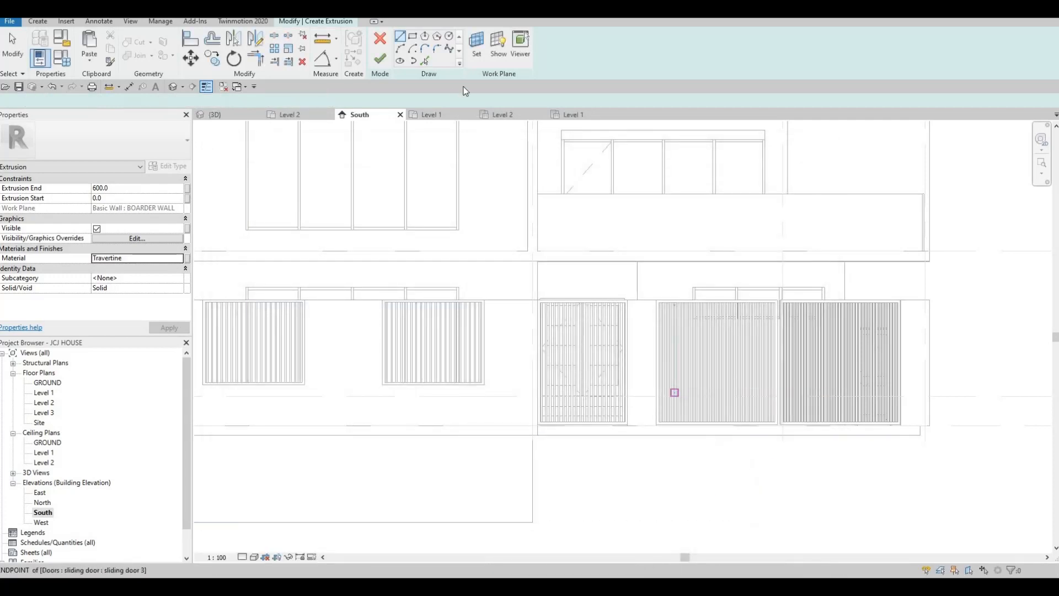
- Draw the coping rectangle from the wall's top corner to the wall's right end
scroll(569, 293, up, 4)
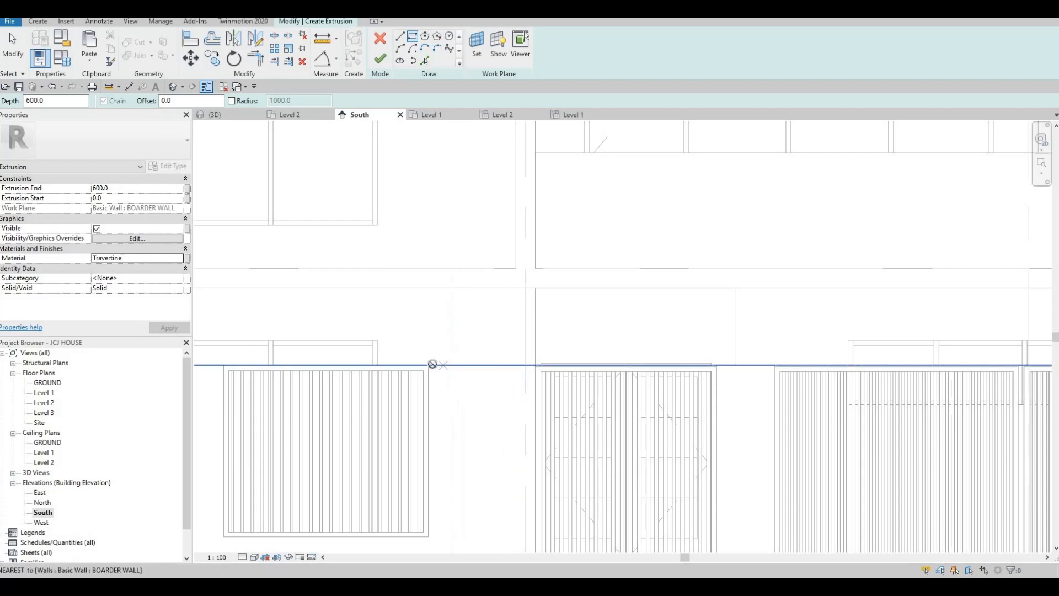
click(453, 366)
key(Escape)
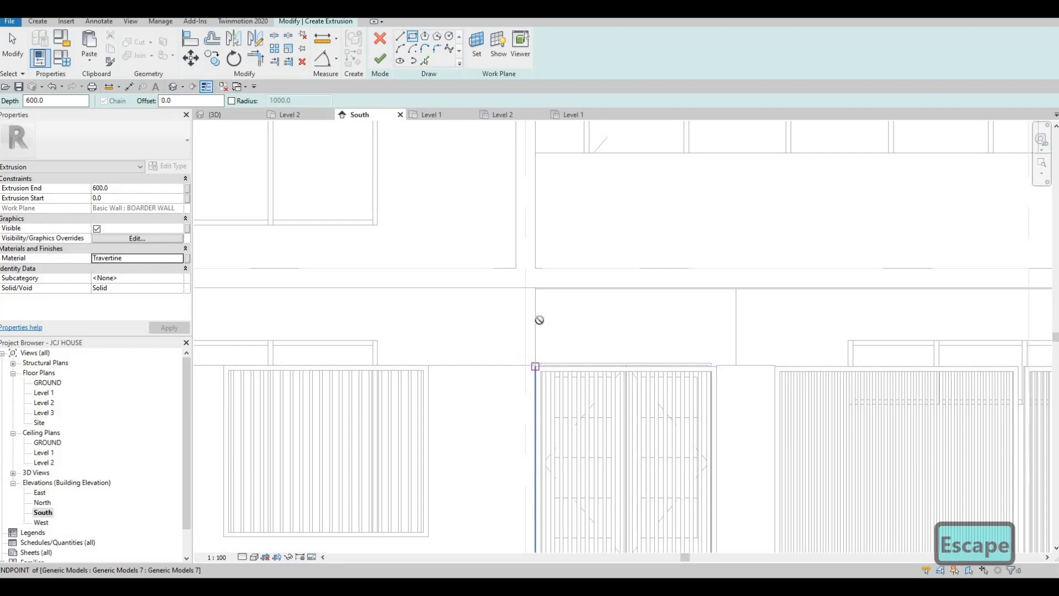
click(535, 367)
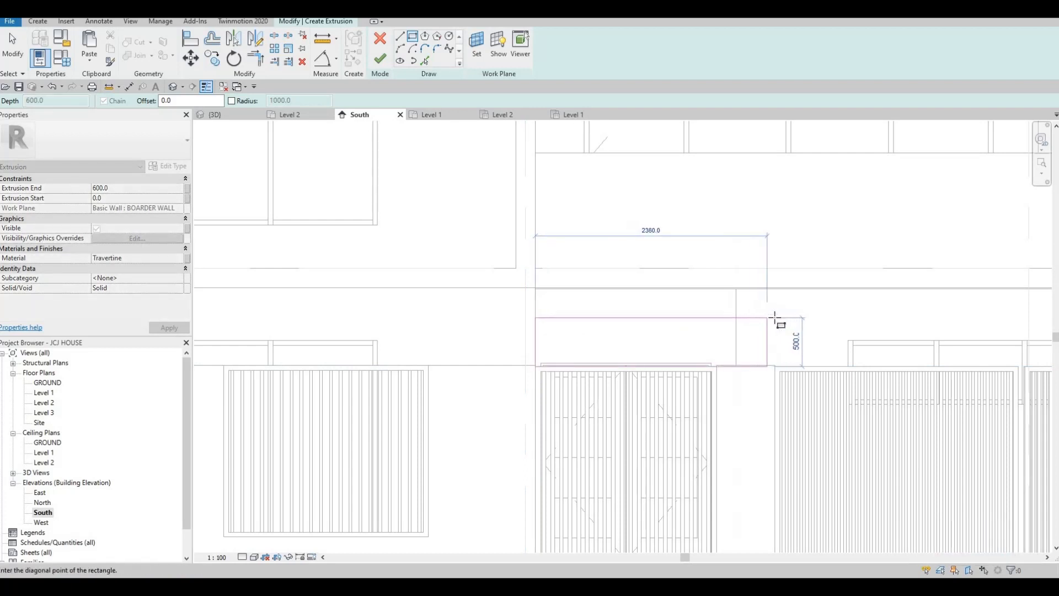
scroll(927, 306, down, 3)
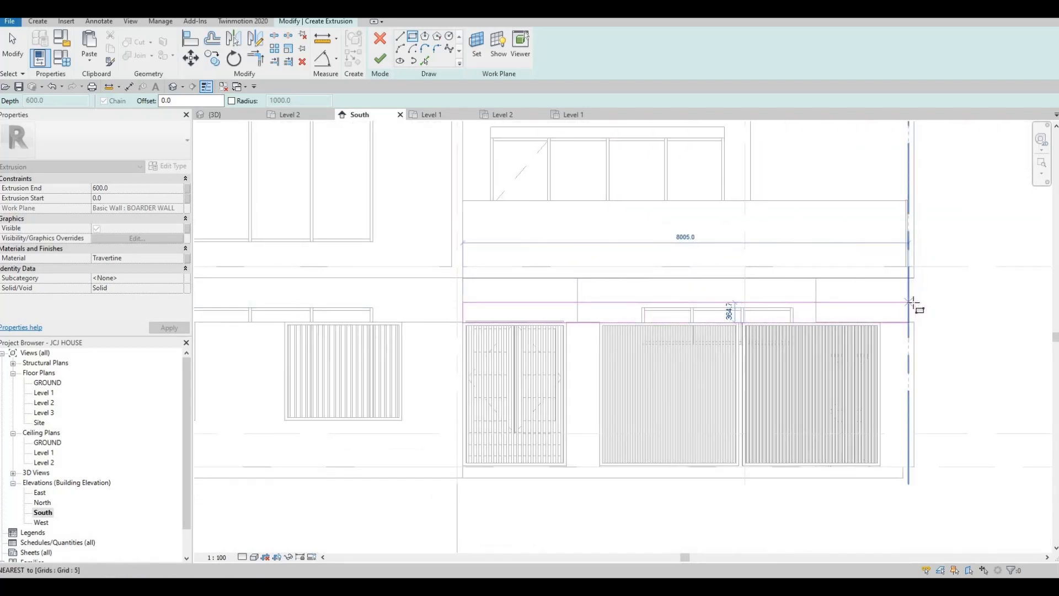
click(612, 298)
key(Escape)
key(Escape)
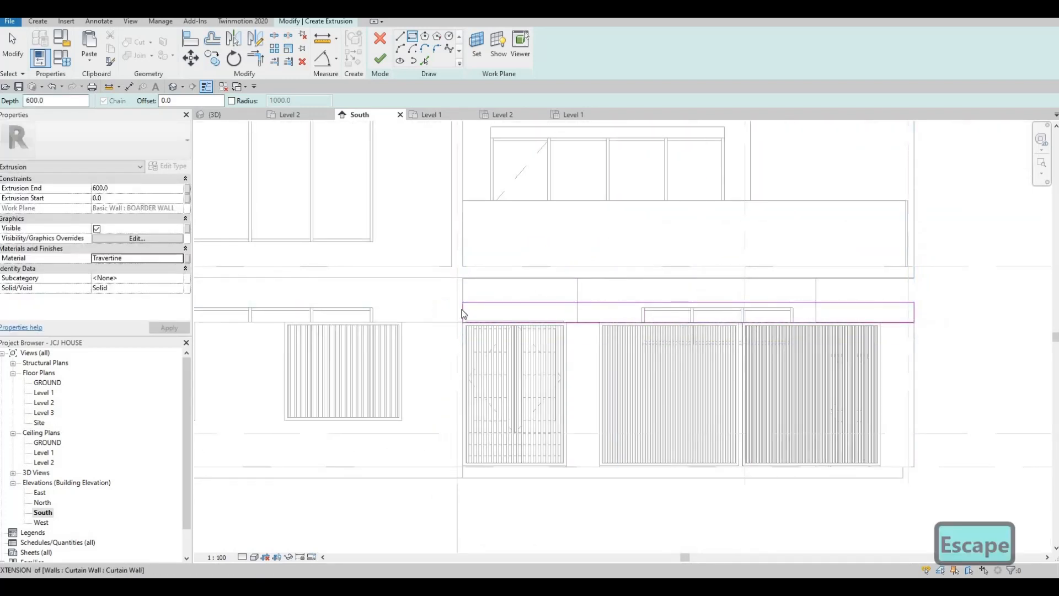
- Stretch the coping rectangle's left edge further left
scroll(465, 308, up, 2)
mouse_move(465, 308)
mouse_down()
mouse_move(389, 309)
mouse_move(386, 323)
mouse_up()
scroll(393, 316, up, 3)
key(Escape)
key(Escape)
key(Escape)
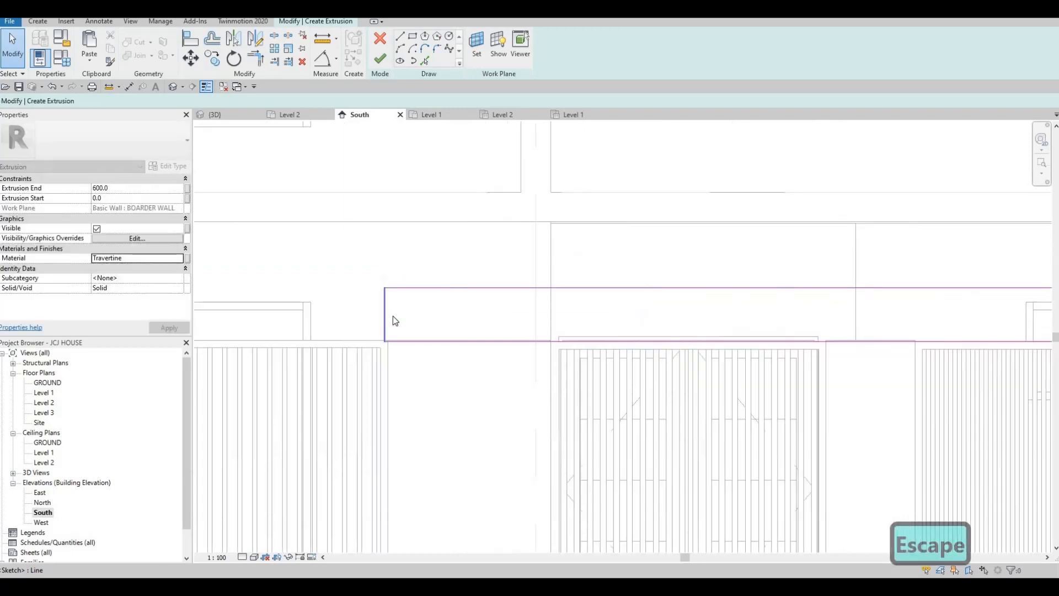
- Align the rectangle's left edge to the wall end and its bottom edge to the wall top
key(a)
key(l)
scroll(386, 350, up, 1)
click(387, 350)
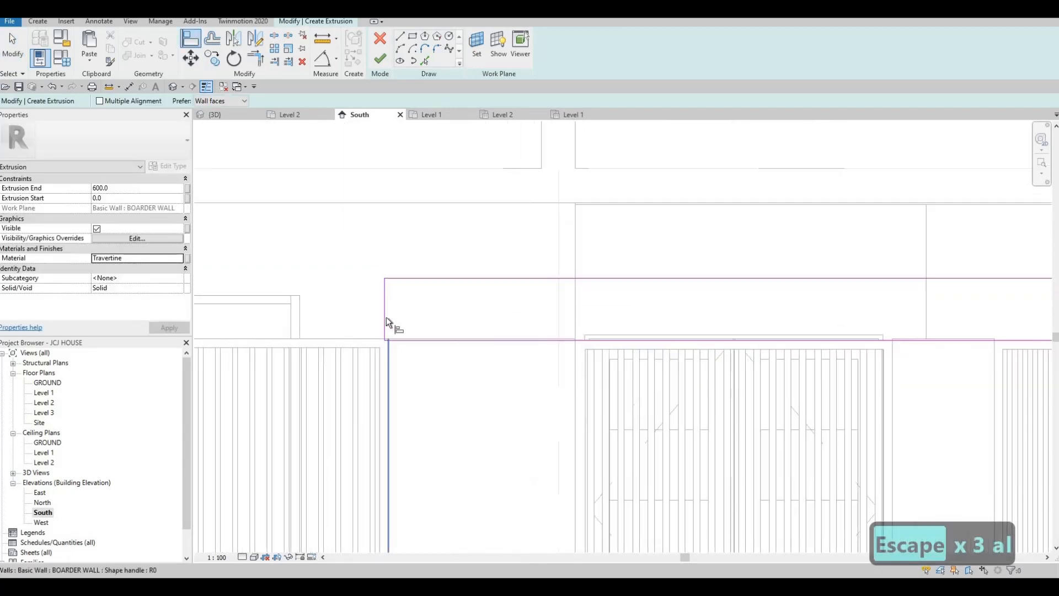
click(386, 315)
scroll(426, 339, down, 1)
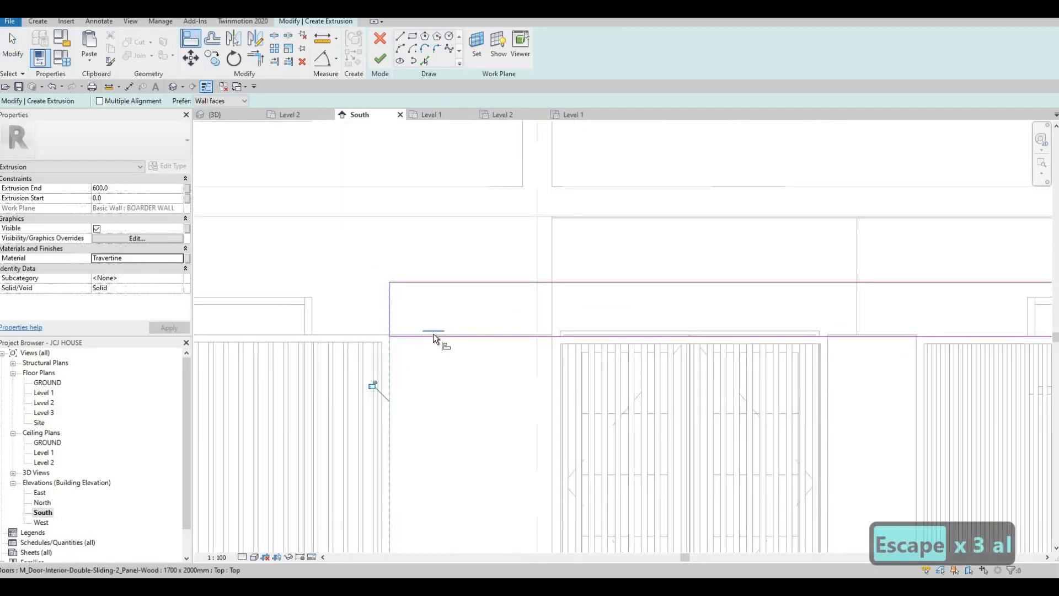
click(432, 334)
click(433, 336)
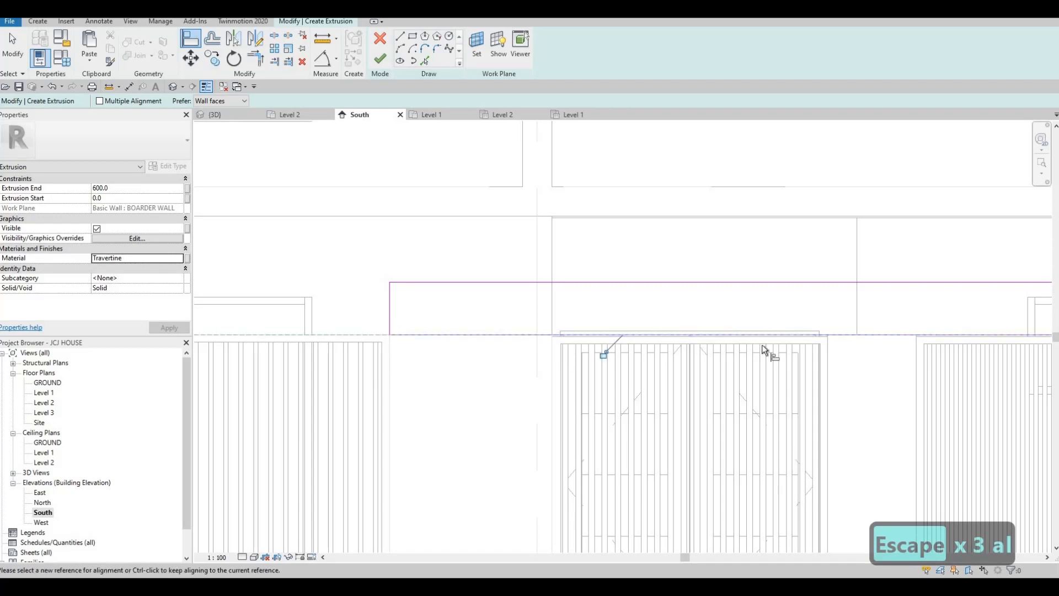
- Pan along the wall to check the coping's right end, then centre on the left gate
scroll(762, 344, down, 2)
middle_drag(993, 332, 767, 299)
scroll(866, 301, down, 1)
middle_drag(866, 301, 660, 310)
scroll(781, 327, up, 3)
middle_drag(781, 327, 697, 346)
scroll(658, 314, up, 4)
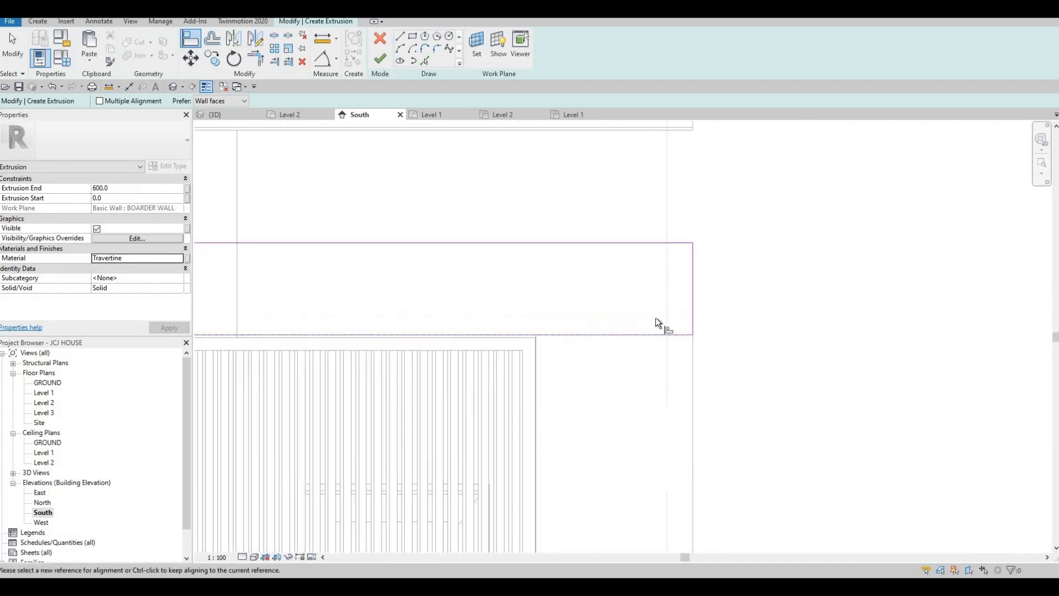
scroll(745, 315, down, 1)
middle_drag(745, 315, 696, 322)
scroll(695, 321, down, 6)
middle_drag(606, 326, 880, 319)
key(Escape)
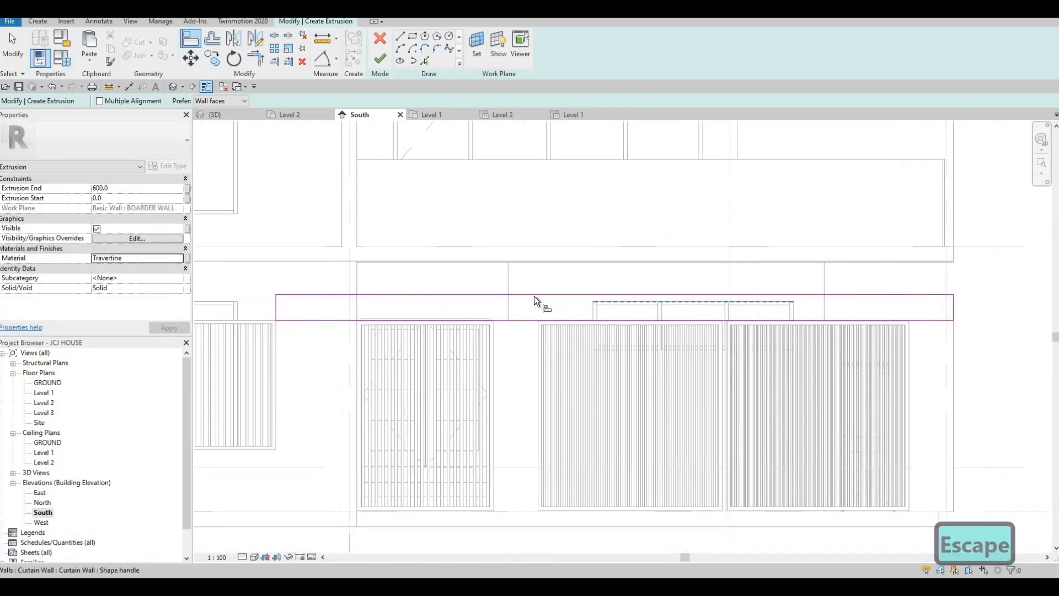
scroll(534, 297, up, 2)
middle_drag(535, 307, 576, 309)
middle_drag(416, 277, 475, 278)
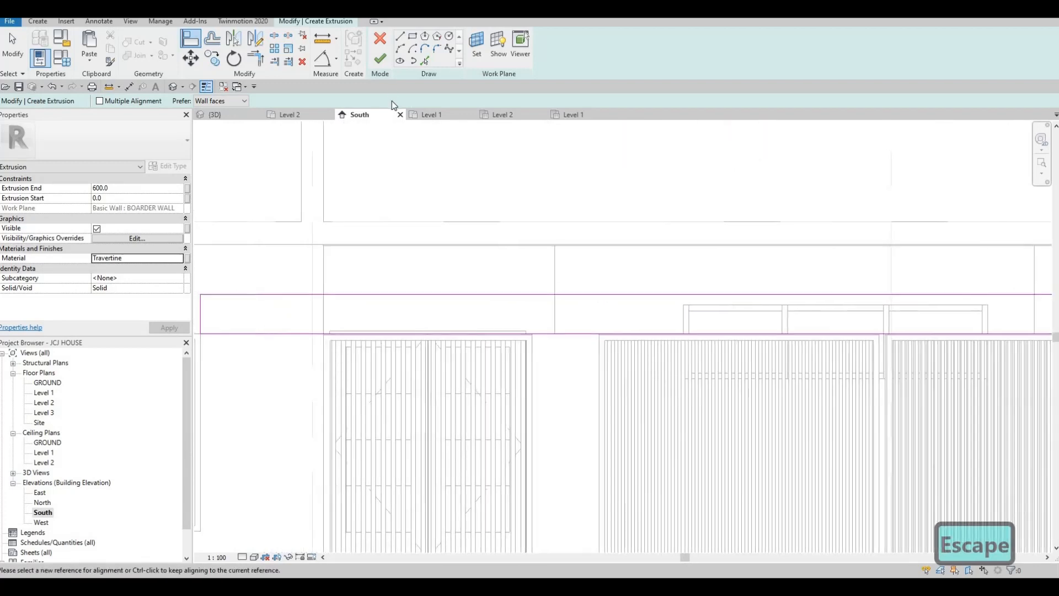
- Draw a thin notch rectangle above the left gate opening
click(413, 37)
click(320, 336)
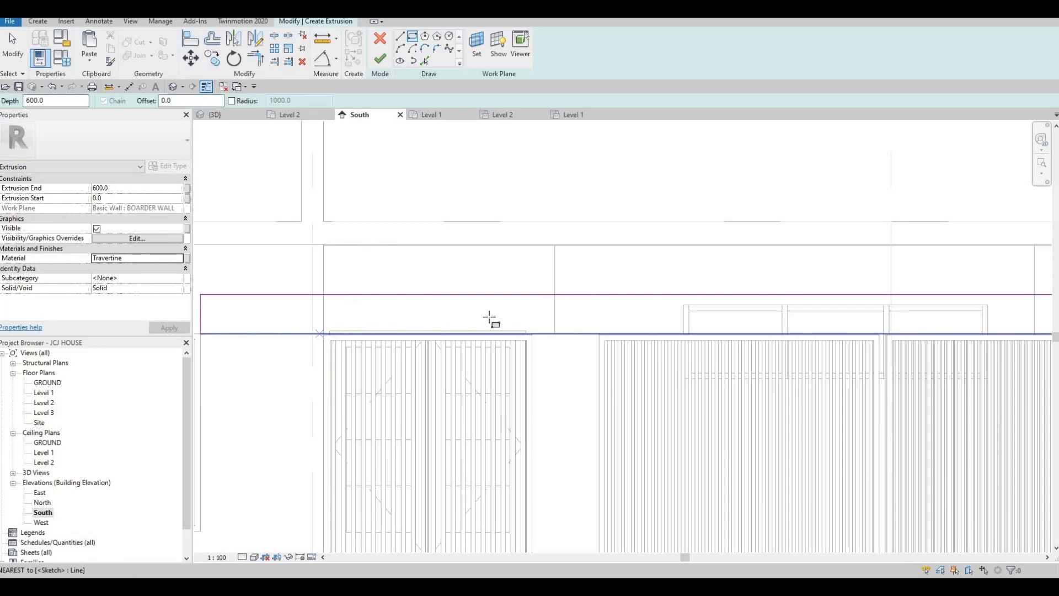
click(539, 323)
key(Escape)
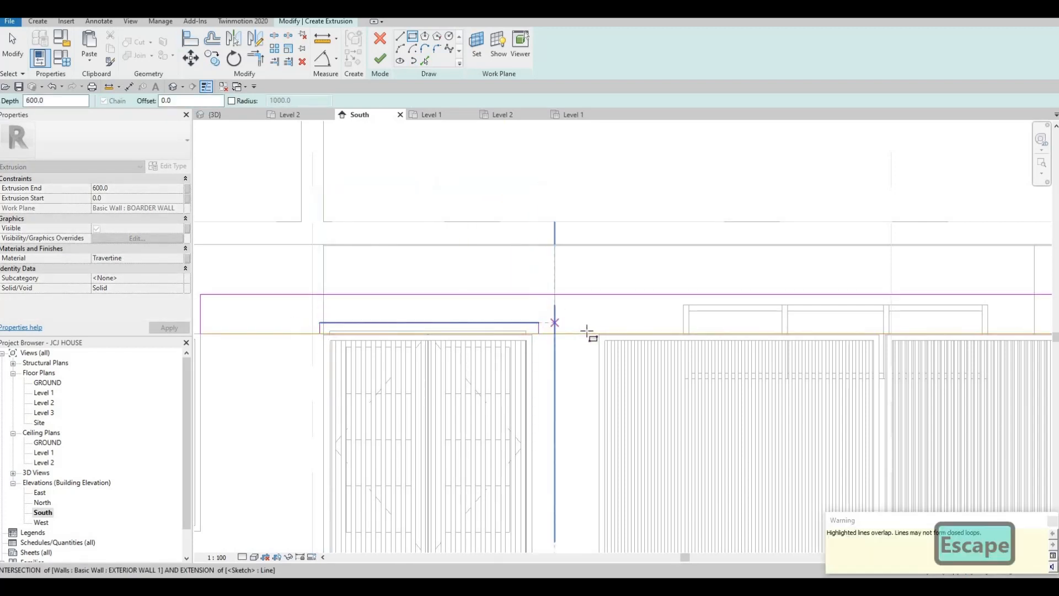
- Draw a second notch rectangle above the windows and finish drawing rectangles
click(591, 333)
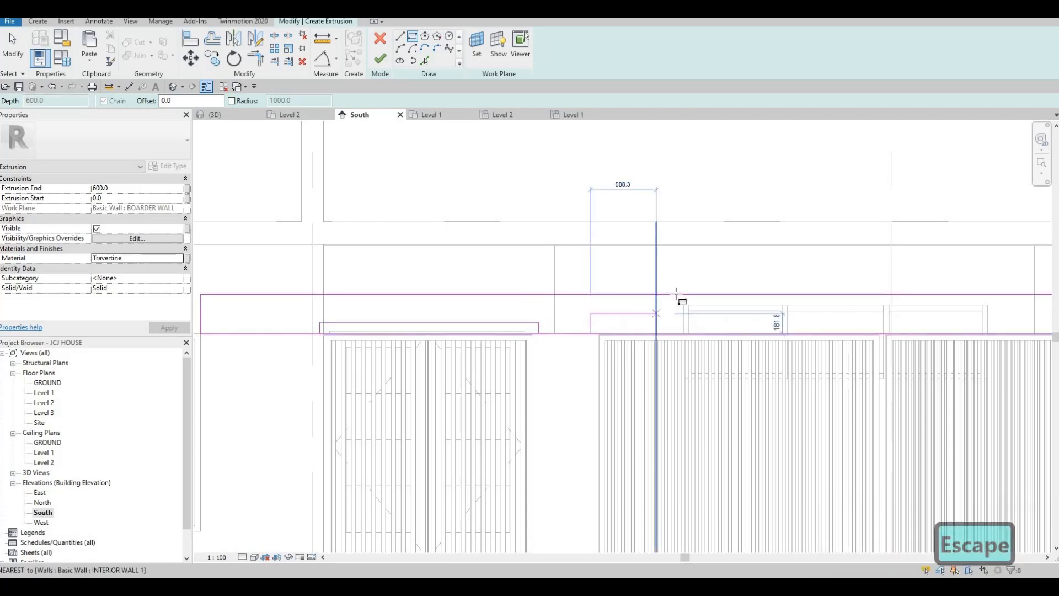
middle_drag(806, 286, 602, 262)
middle_drag(883, 290, 752, 271)
scroll(772, 274, up, 1)
scroll(878, 292, up, 1)
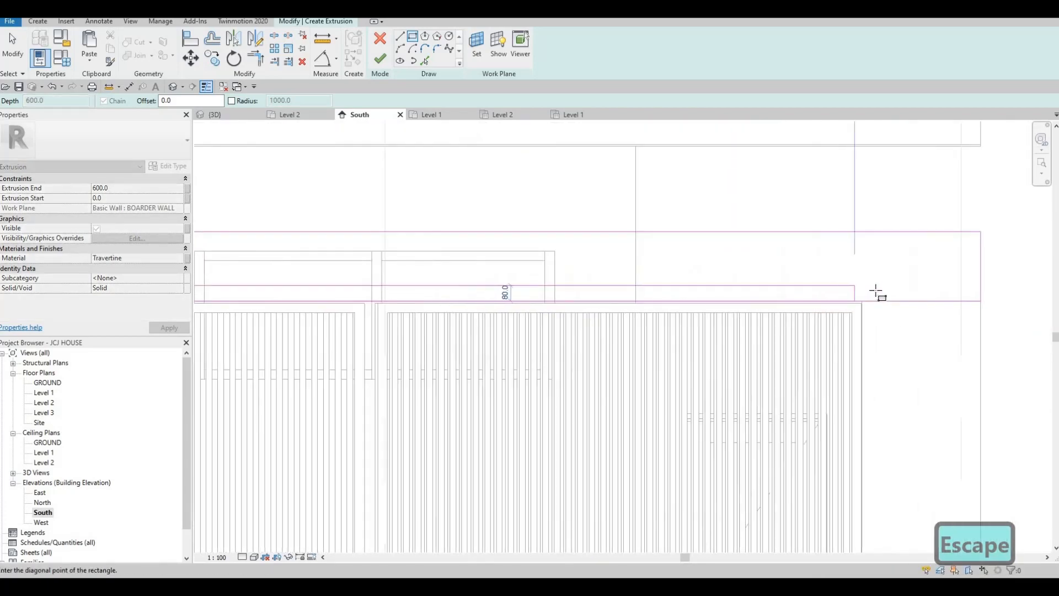
click(864, 291)
scroll(747, 317, down, 2)
middle_drag(496, 295, 811, 321)
key(Escape)
mouse_move(624, 317)
middle_down()
mouse_move(510, 317)
mouse_move(612, 320)
middle_up()
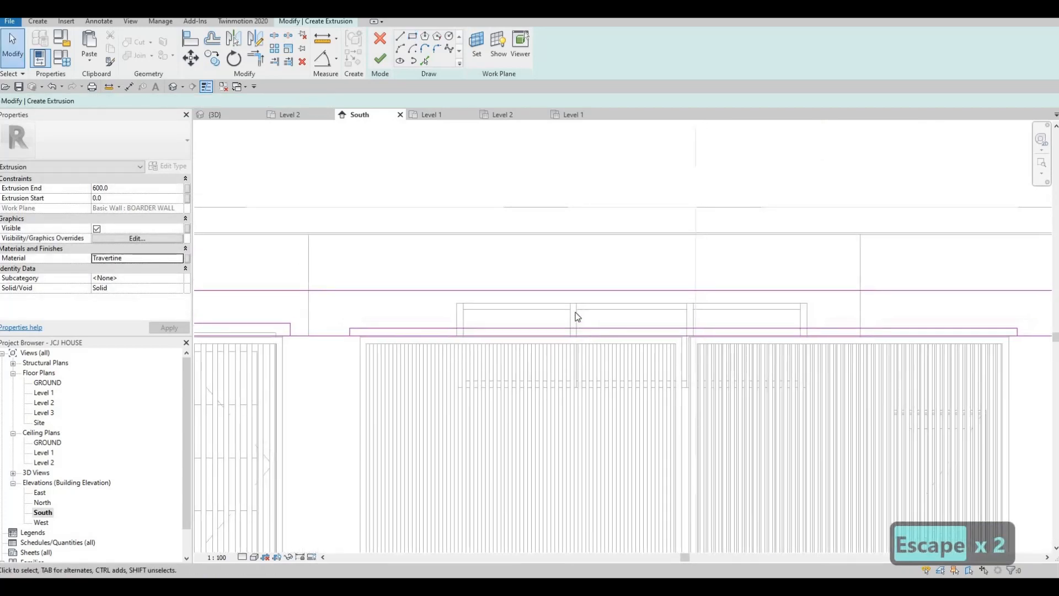
- Align the window notch's top line level with the gate notch's top
key(Escape)
key(Escape)
middle_drag(506, 315, 571, 319)
key(a)
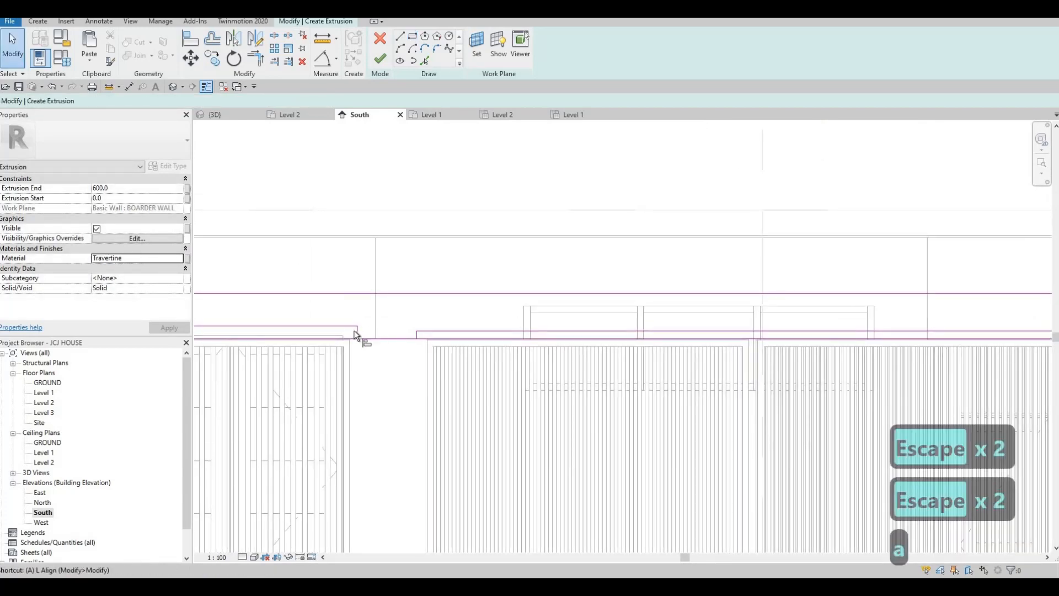
click(334, 327)
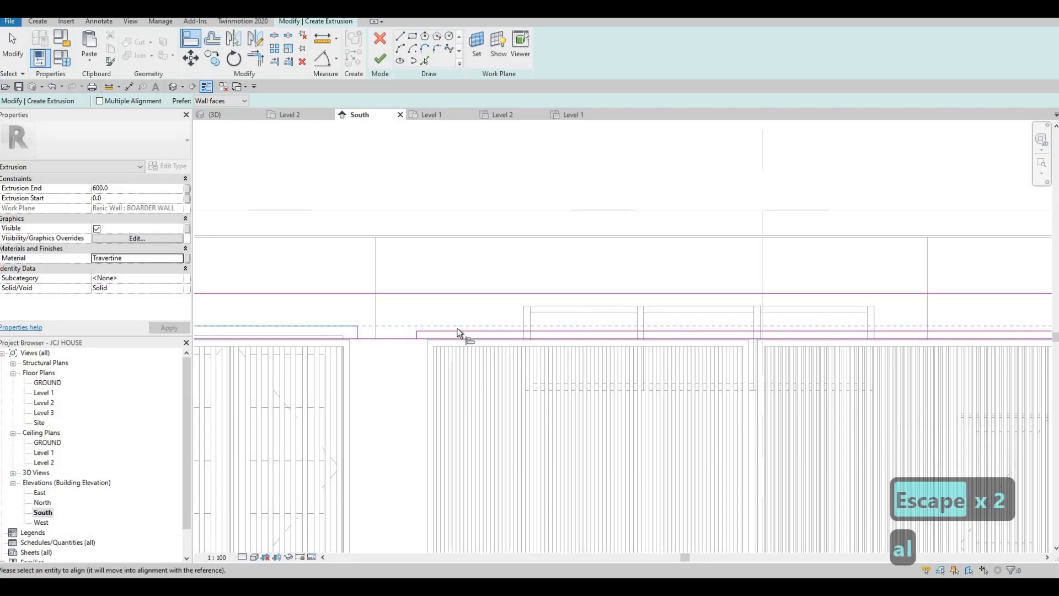
click(457, 330)
scroll(499, 334, up, 5)
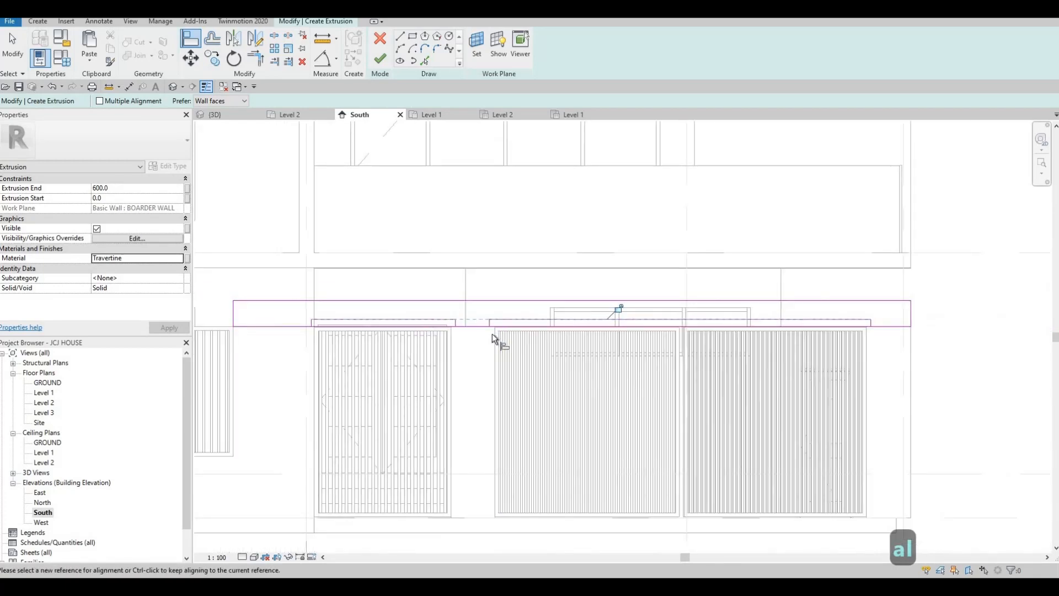
key(Escape)
- Reposition a vertical notch side near the gate notch
middle_drag(418, 314, 479, 314)
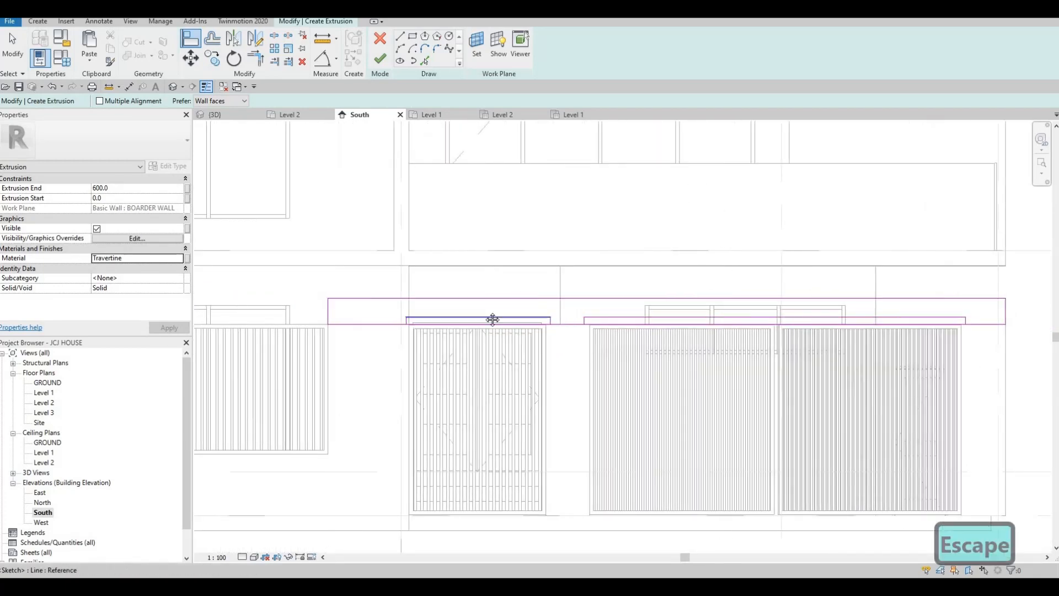
scroll(466, 316, up, 2)
middle_drag(258, 304, 352, 306)
key(Escape)
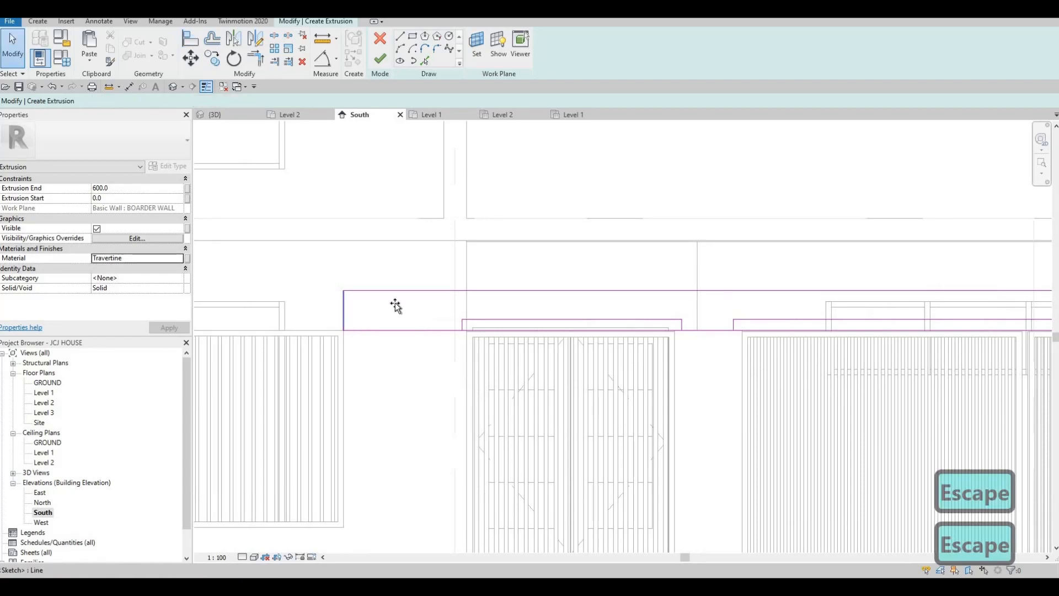
click(396, 307)
drag(546, 322, 547, 323)
scroll(563, 325, down, 3)
middle_drag(572, 330, 478, 326)
scroll(534, 324, down, 1)
key(Escape)
scroll(449, 333, up, 4)
key(Escape)
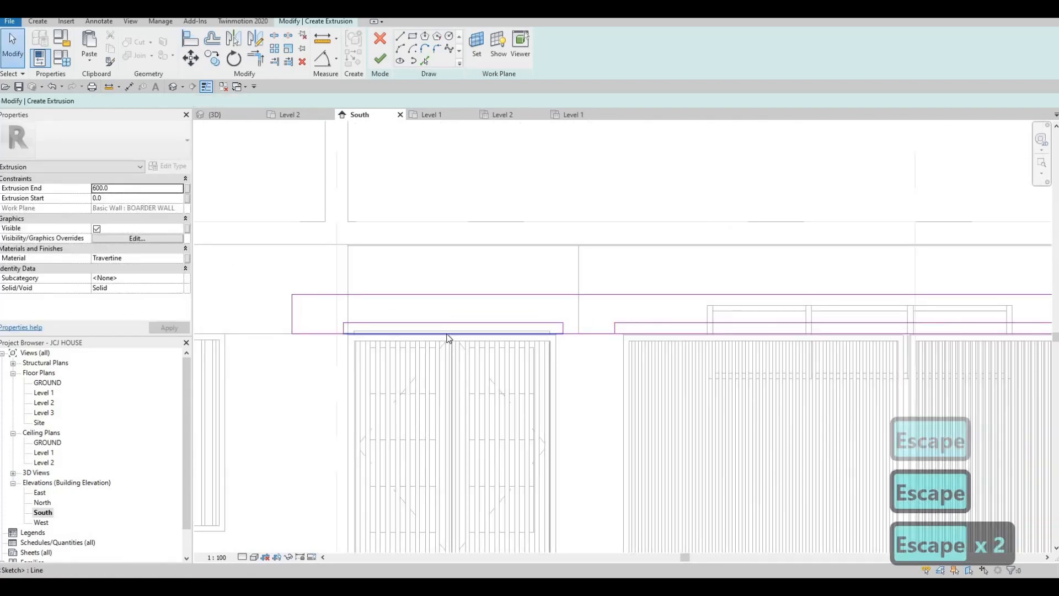
- Delete the two overlapping bottom sketch lines under the notches
click(448, 334)
key(Delete)
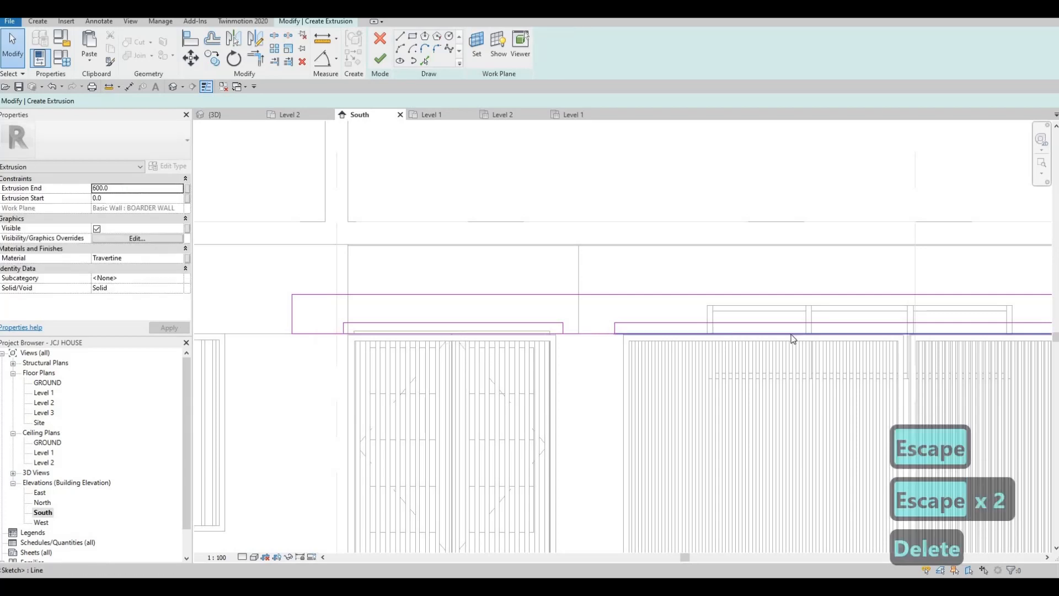
click(571, 346)
key(Delete)
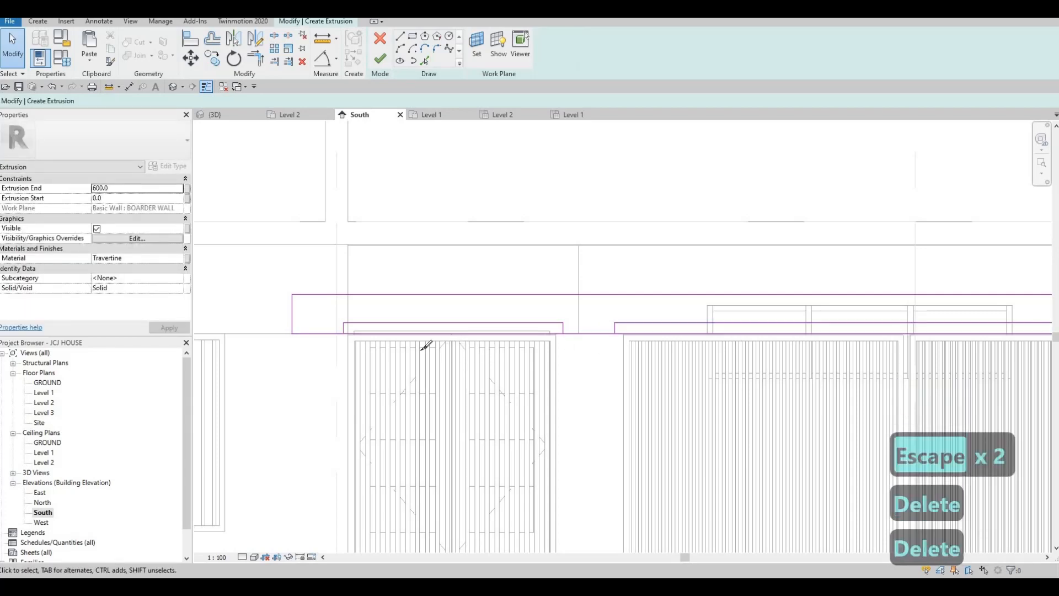
- Trim the bottom line into corners at the gate and window notch sides
key(s)
key(l)
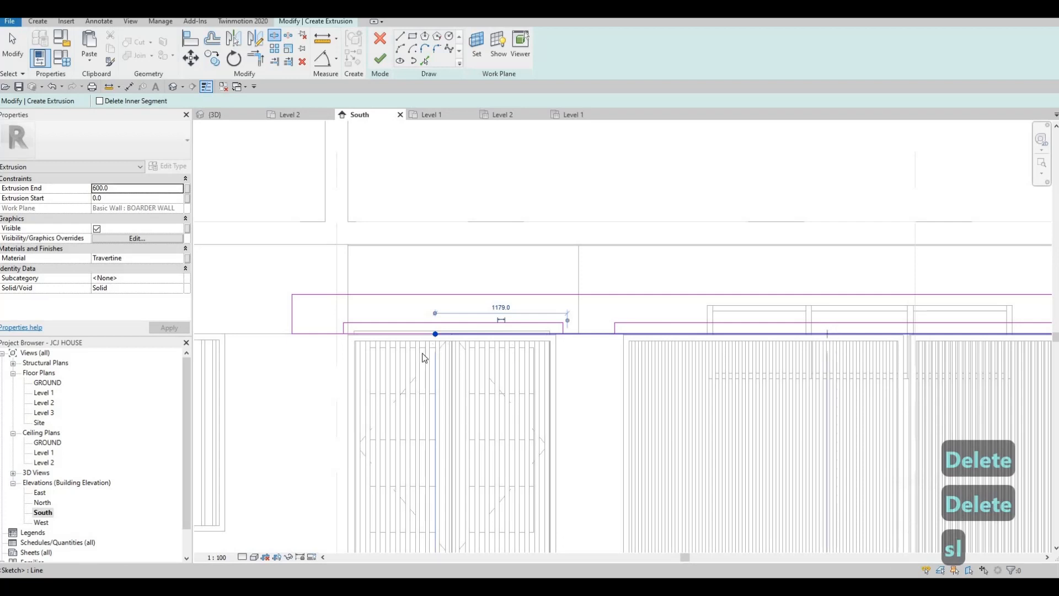
key(Escape)
key(Escape)
key(t)
key(r)
scroll(355, 328, up, 2)
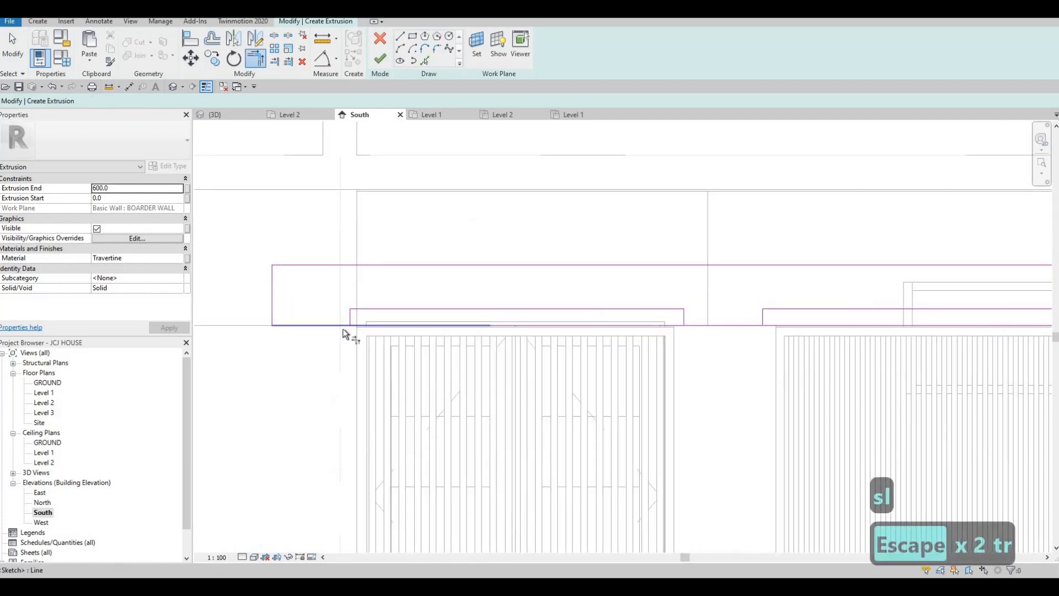
click(343, 328)
click(693, 326)
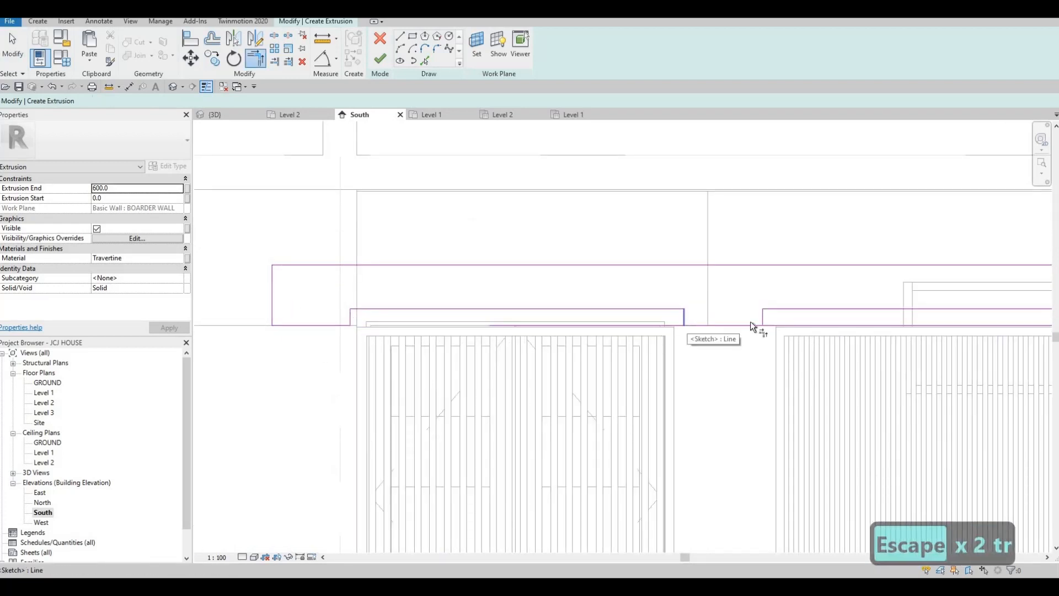
click(762, 317)
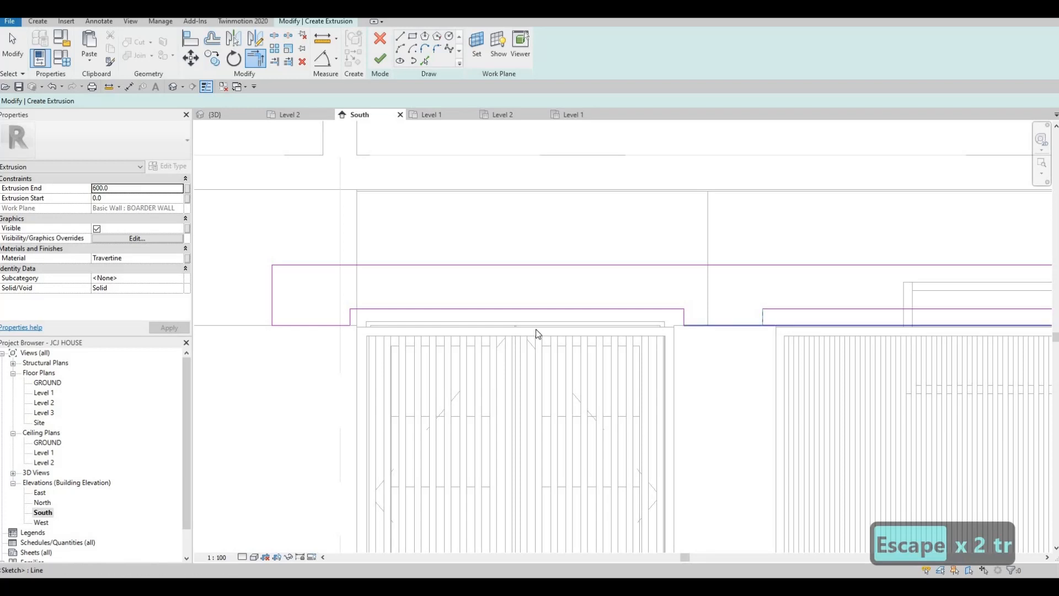
click(725, 327)
- Align and lock the right end's short vertical edge to the wall edge
scroll(726, 330, down, 2)
middle_drag(1015, 328, 643, 327)
scroll(643, 327, up, 1)
middle_drag(1048, 320, 771, 289)
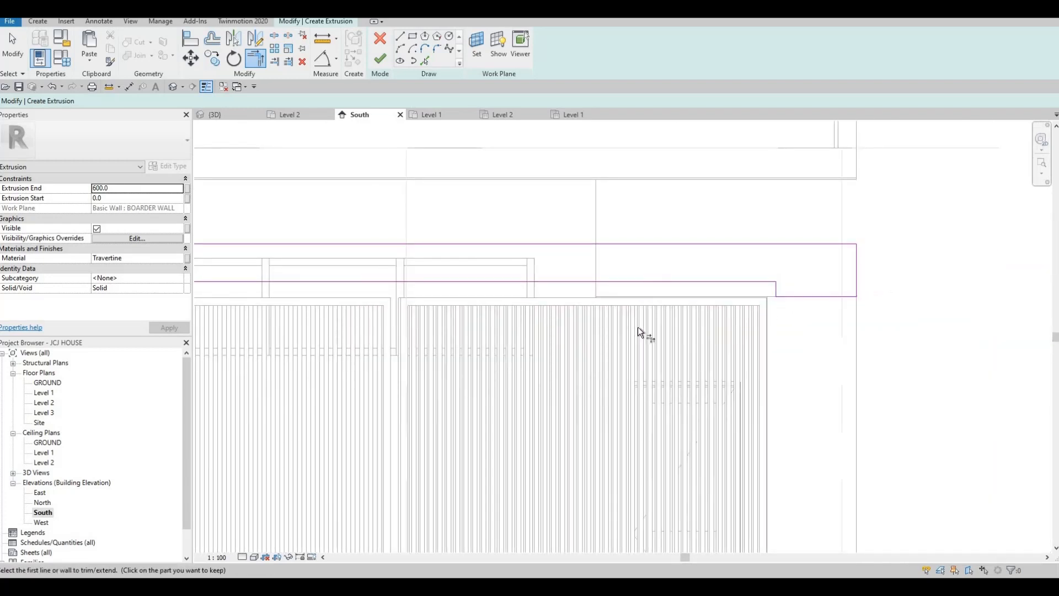
middle_drag(704, 347, 740, 329)
key(Escape)
key(a)
key(l)
scroll(740, 328, up, 2)
click(738, 326)
click(762, 300)
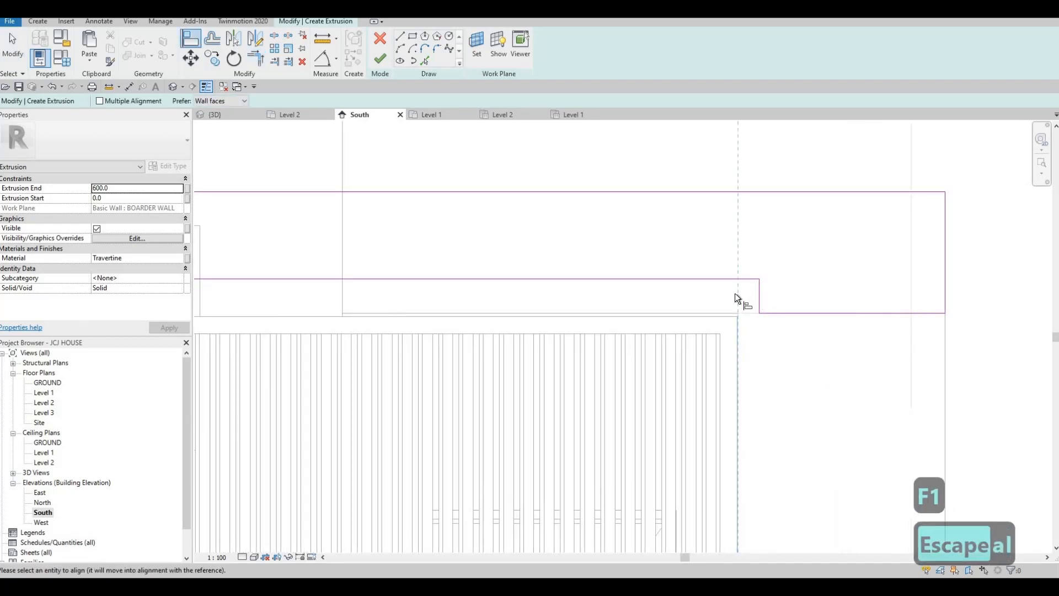
scroll(463, 315, down, 2)
scroll(433, 317, up, 3)
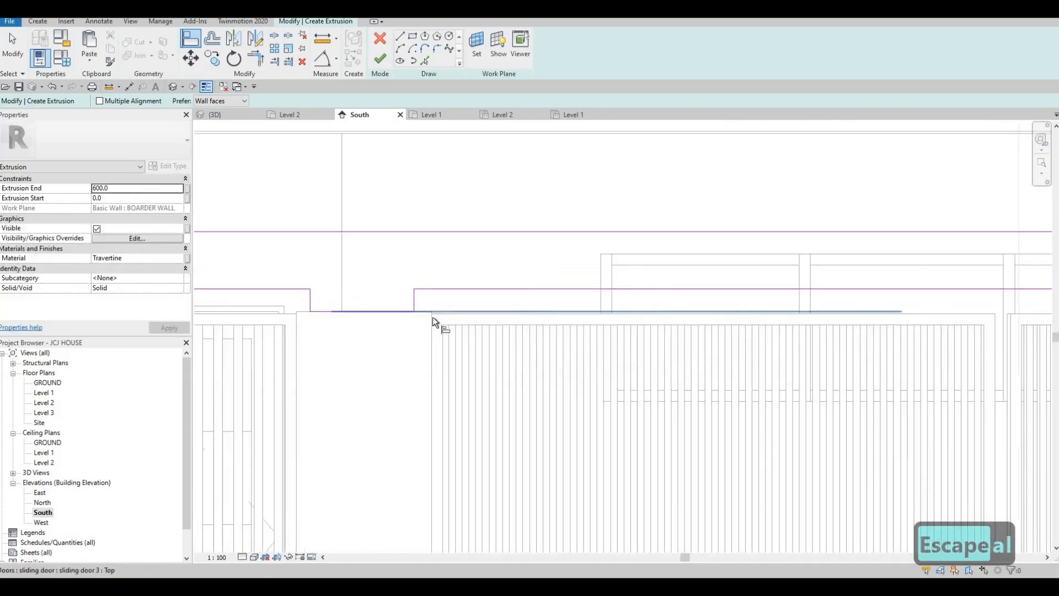
- Align the notch and step edges onto the adjacent wall edges
click(412, 298)
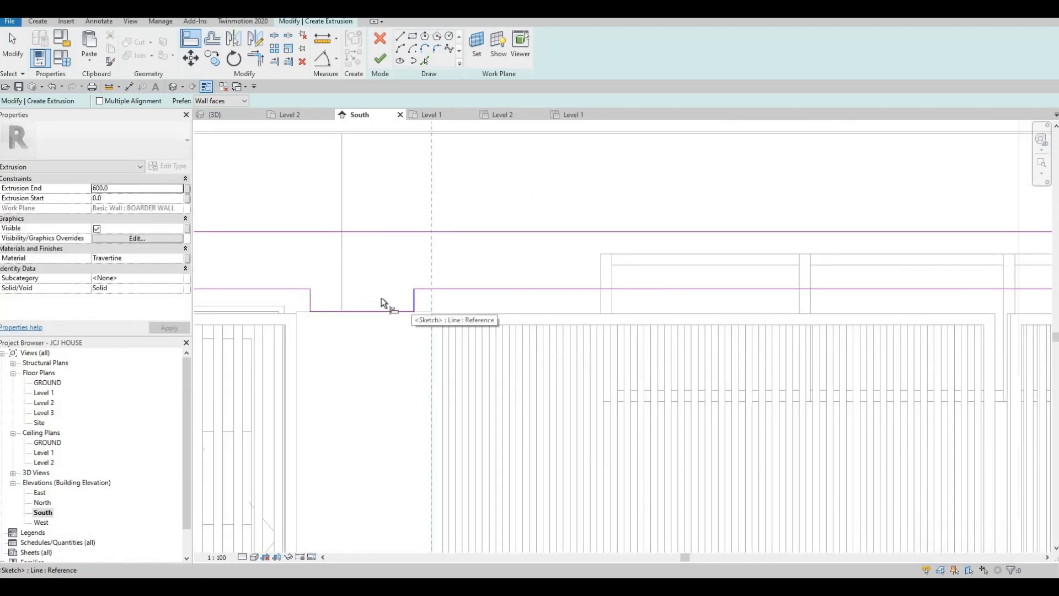
middle_drag(337, 320, 453, 322)
click(424, 300)
middle_drag(380, 310, 528, 320)
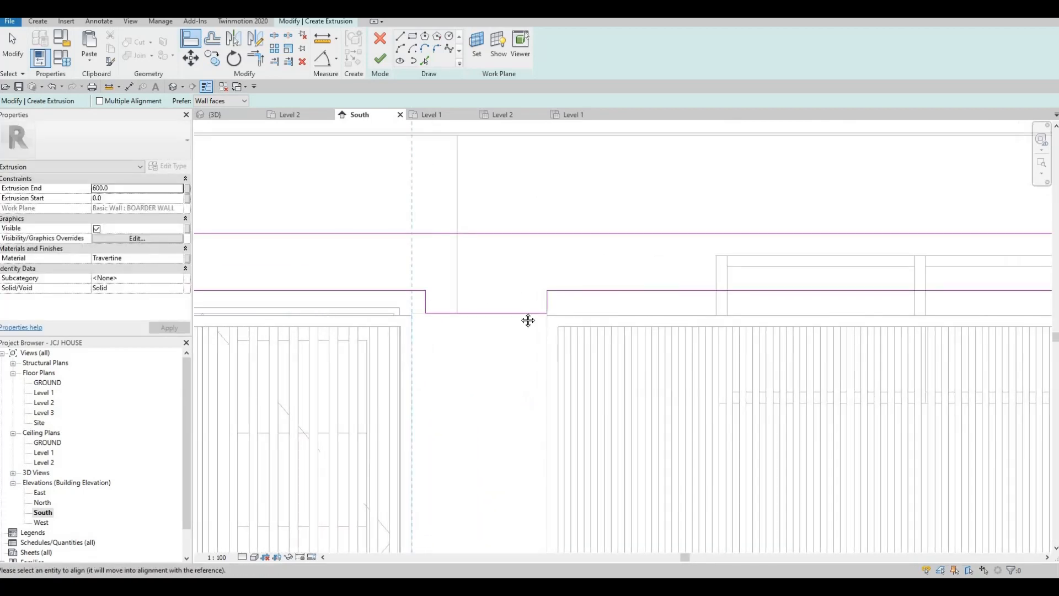
scroll(528, 320, down, 2)
middle_drag(354, 320, 467, 327)
scroll(481, 319, up, 1)
scroll(466, 331, up, 2)
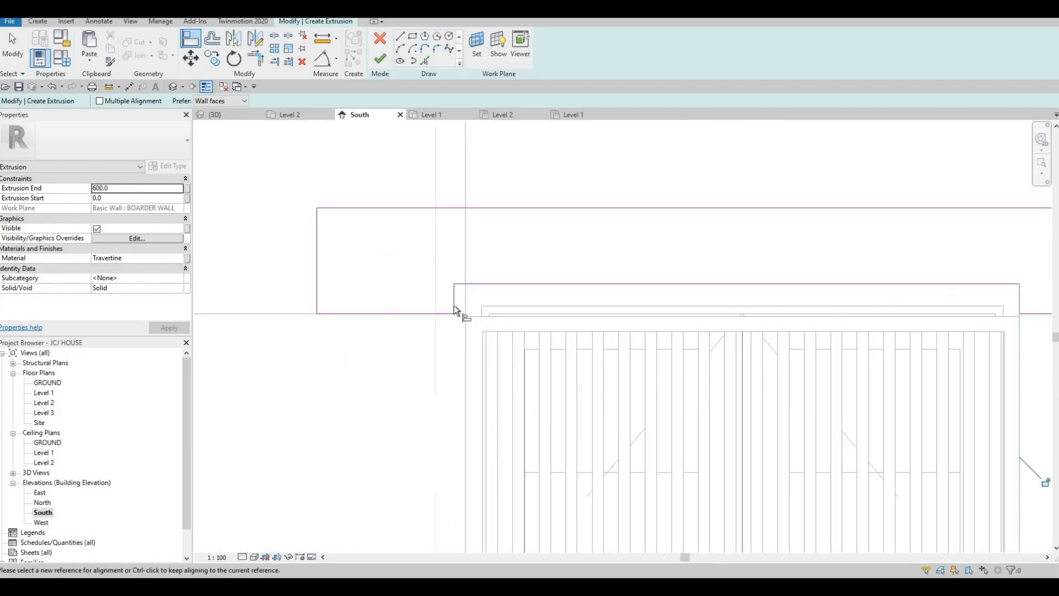
scroll(480, 300, down, 3)
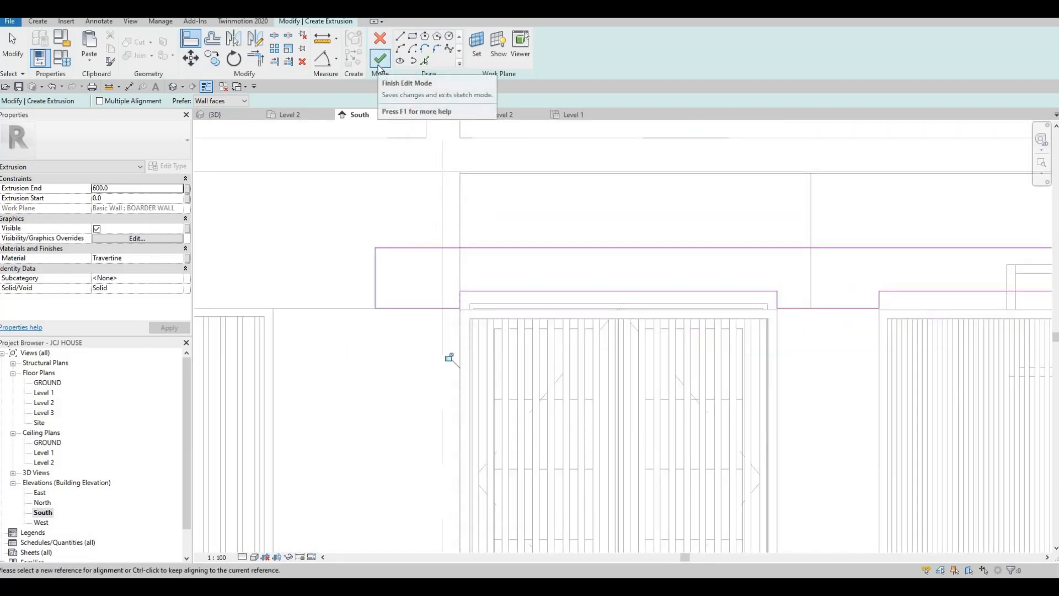
- Finish the coping sketch and view the house in the default 3D view
click(380, 58)
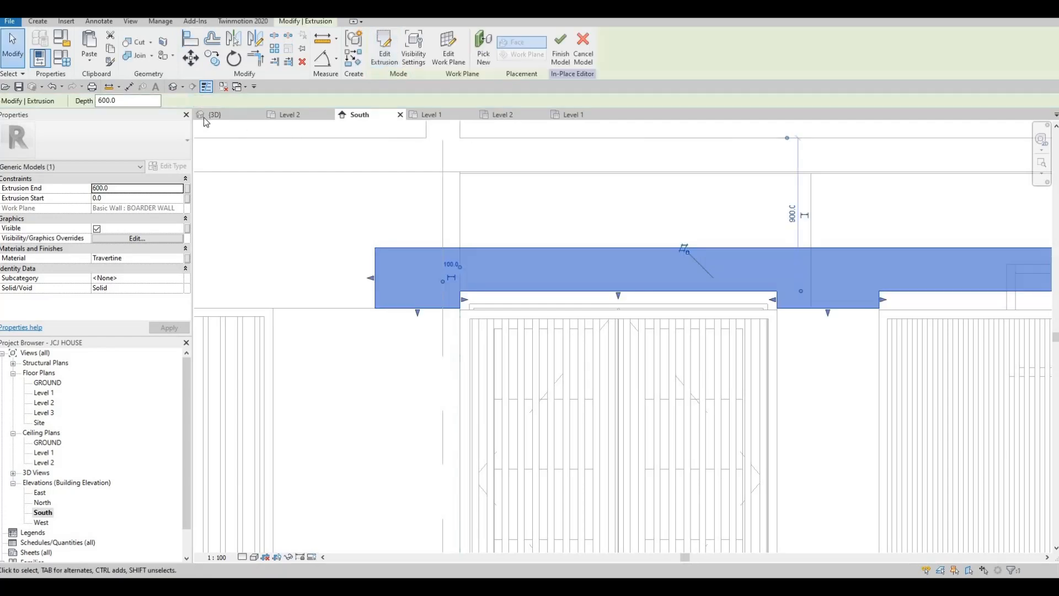
click(173, 90)
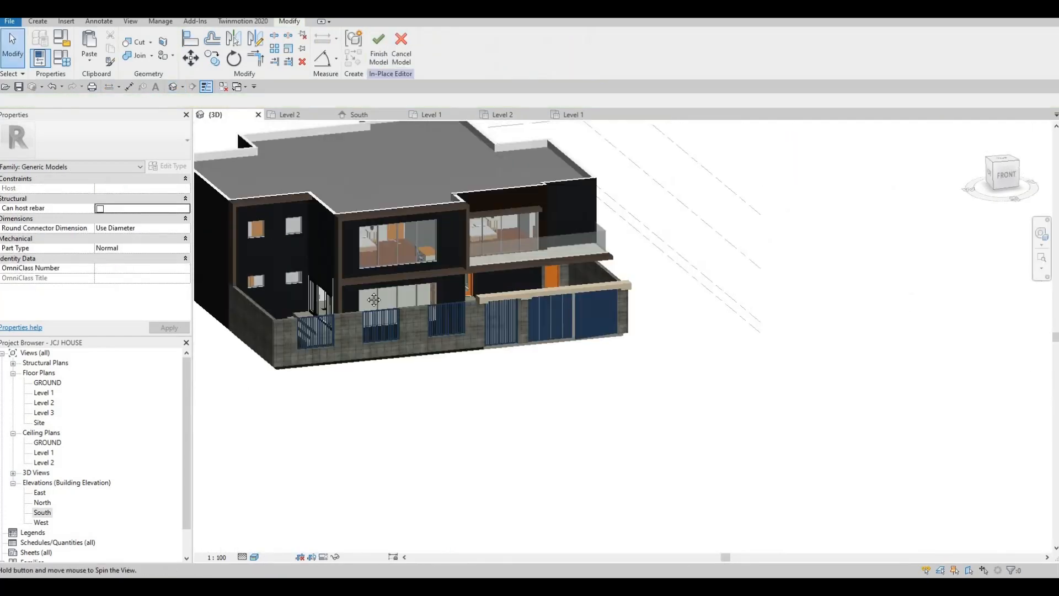
shift+middle_drag(374, 300, 429, 282)
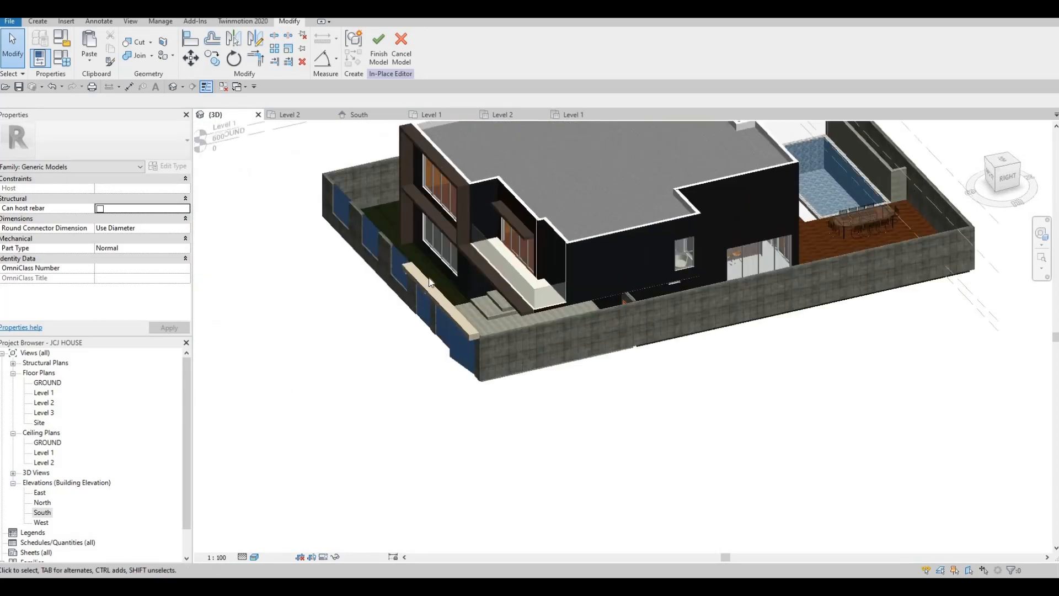
scroll(436, 279, up, 3)
- Drag the coping extrusion's faces to depth 888.4, then pull the back face in
click(452, 309)
scroll(455, 316, up, 2)
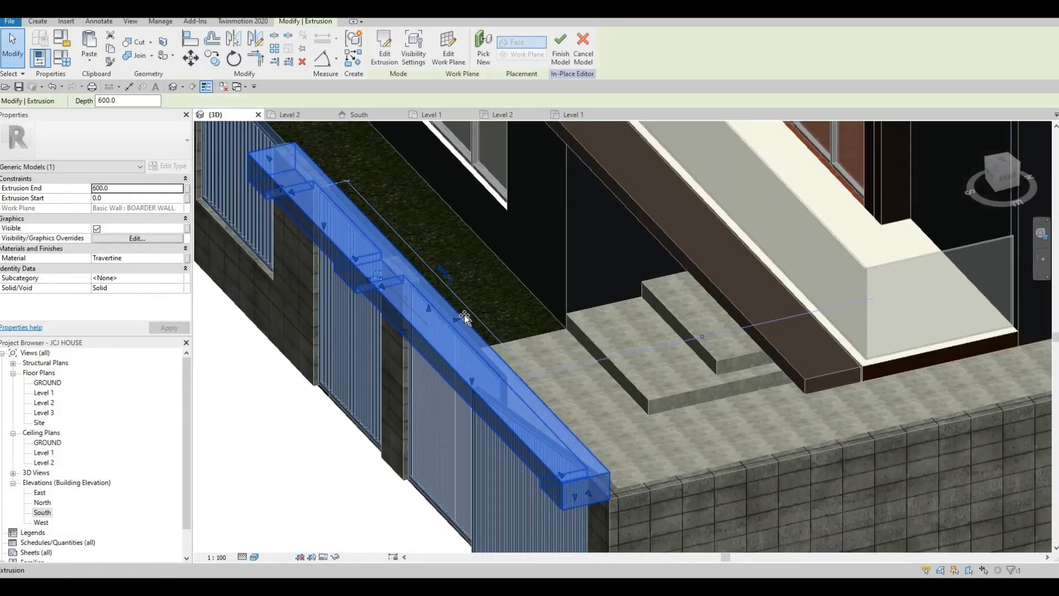
drag(465, 315, 473, 312)
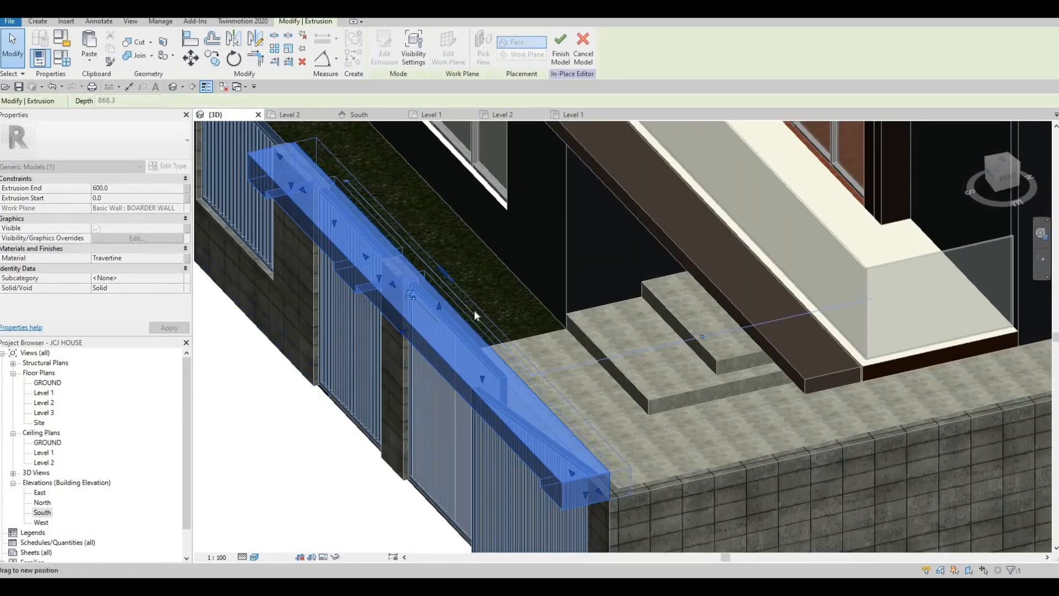
drag(408, 320, 407, 319)
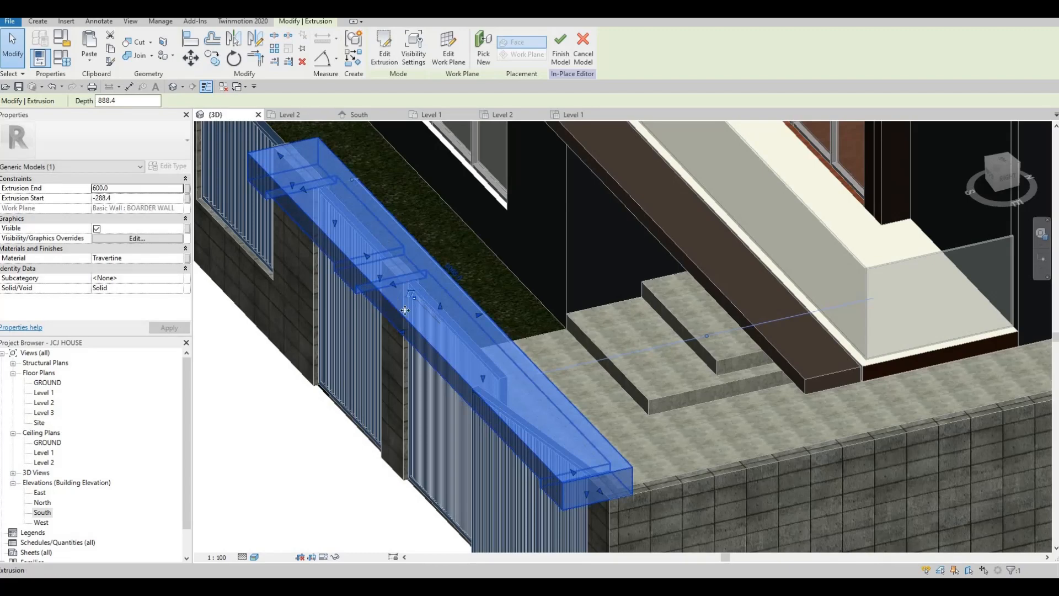
shift+middle_drag(386, 286, 402, 329)
drag(403, 329, 430, 325)
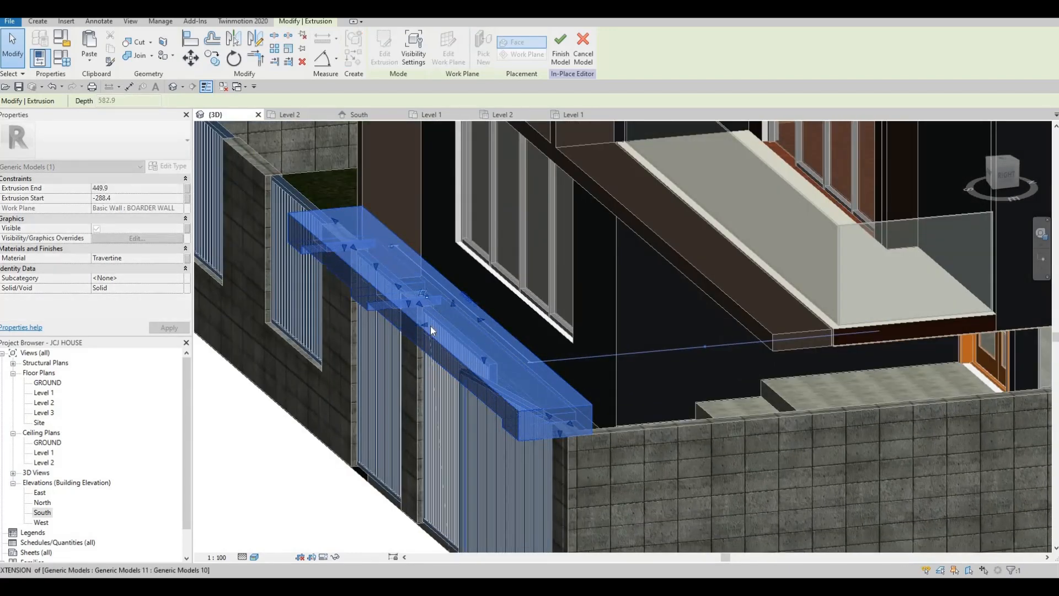
drag(457, 359, 446, 383)
key(Escape)
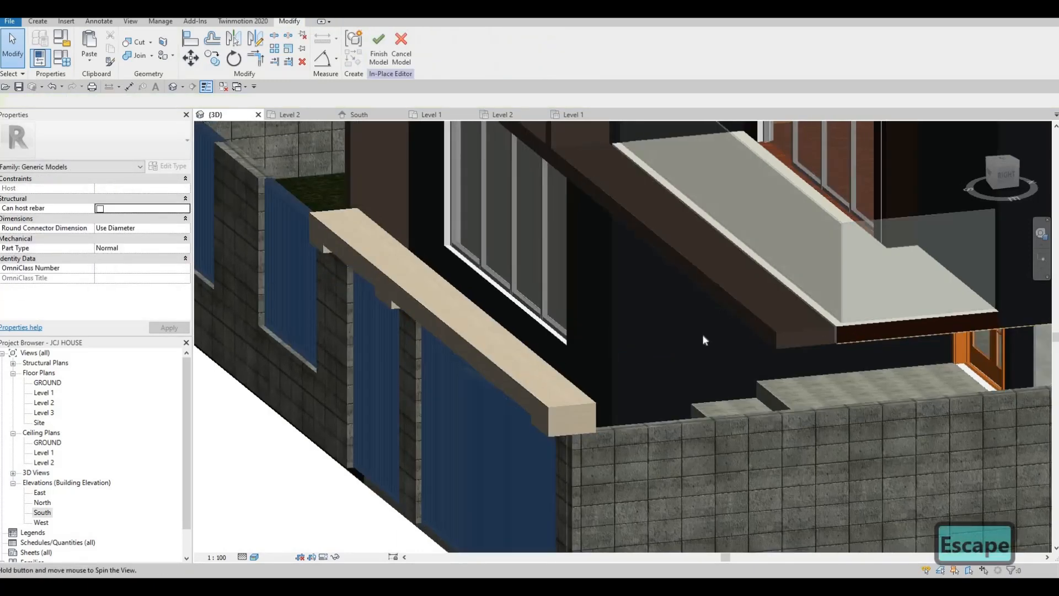
- Trim the coping's back to a depth of 457.3
shift+middle_drag(607, 359, 673, 308)
scroll(673, 309, up, 3)
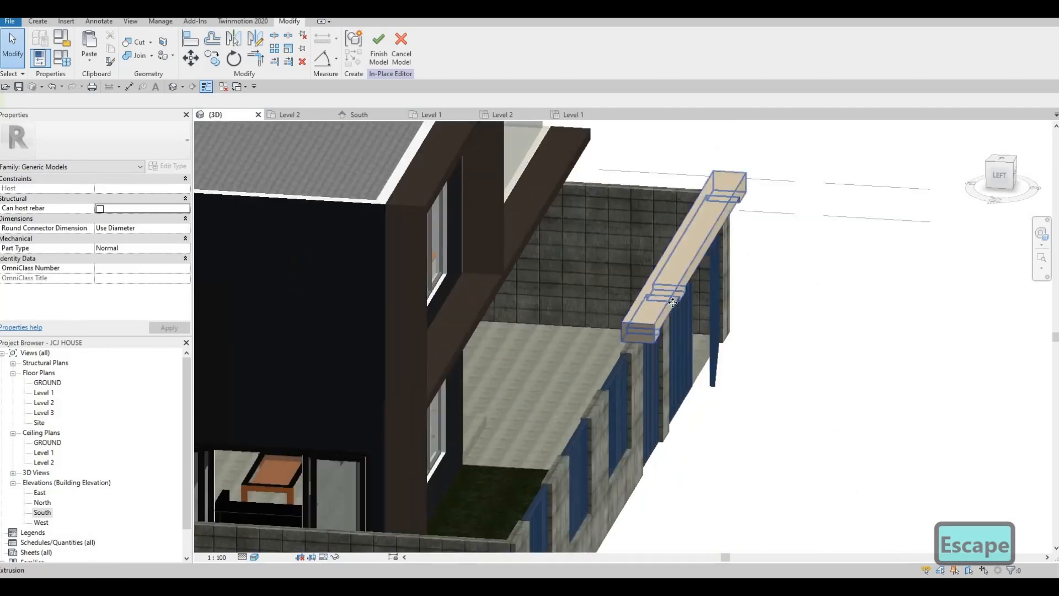
click(684, 291)
scroll(750, 205, up, 4)
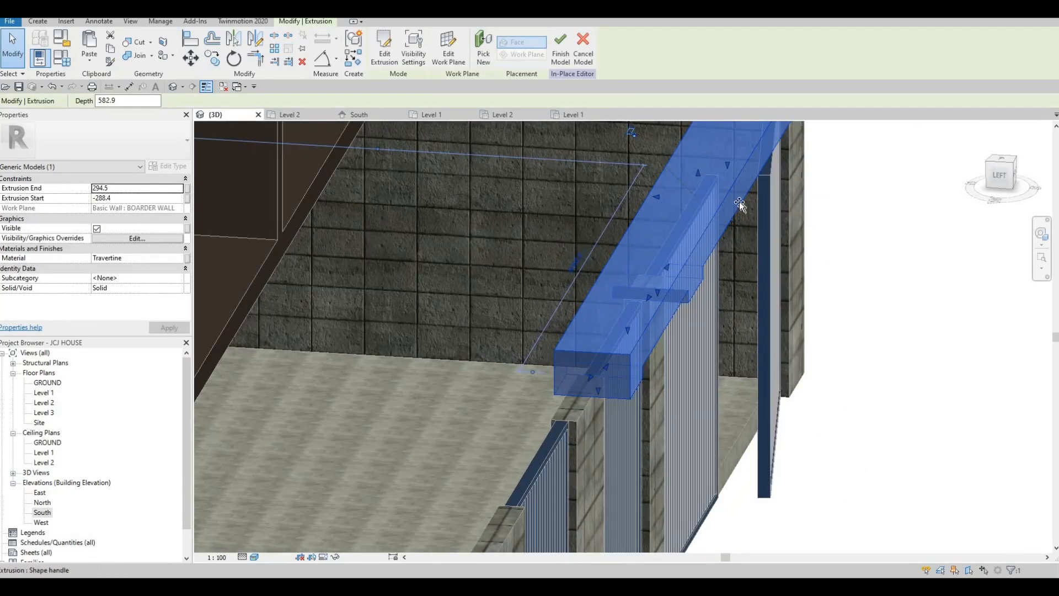
drag(724, 203, 725, 252)
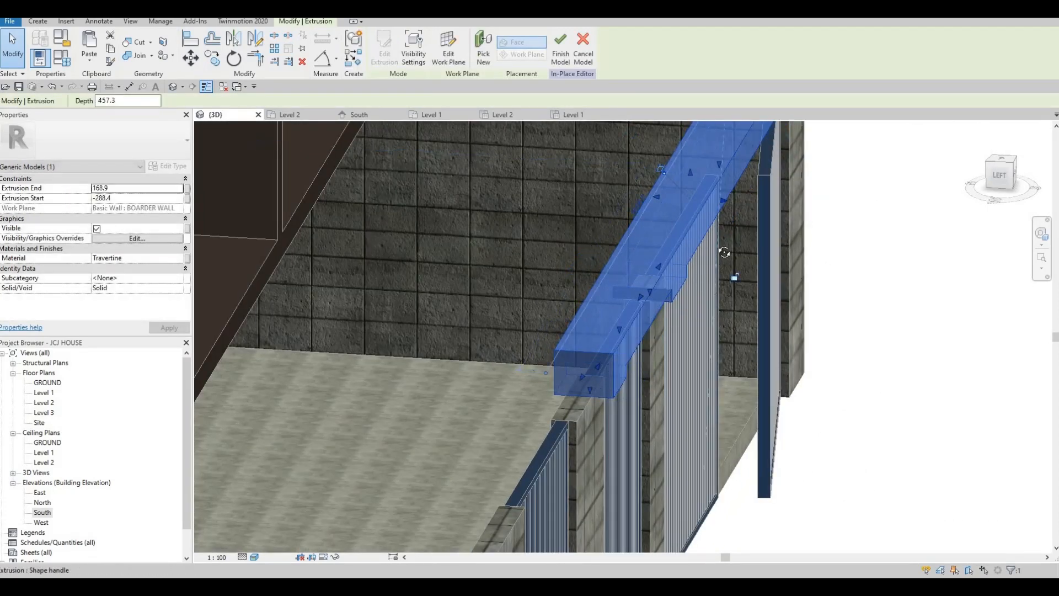
- Centre the front wall in 3D, then reopen the South elevation
shift+middle_drag(647, 253, 563, 262)
scroll(669, 274, down, 4)
key(Escape)
scroll(566, 260, down, 3)
middle_drag(352, 281, 452, 274)
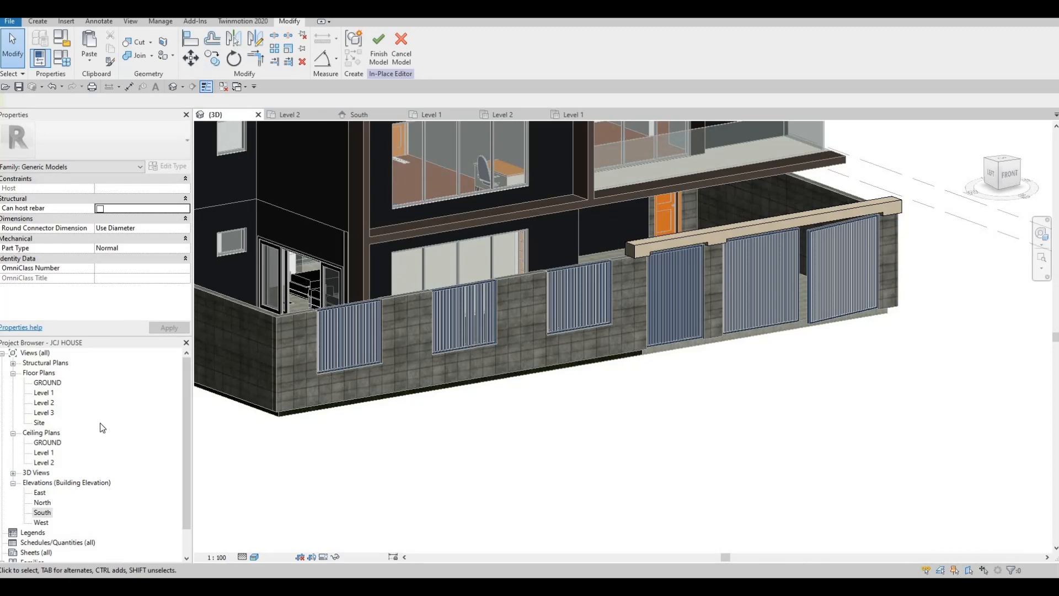
double_click(47, 513)
- Select the coping in the South elevation and reopen its extrusion sketch
scroll(484, 261, down, 3)
key(Escape)
middle_drag(484, 258, 484, 261)
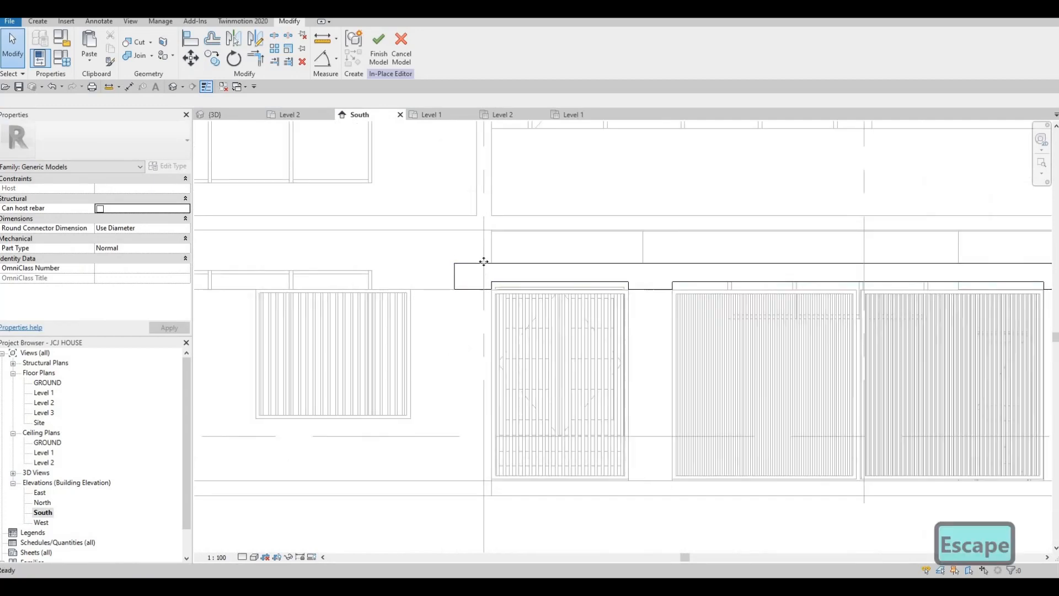
click(485, 262)
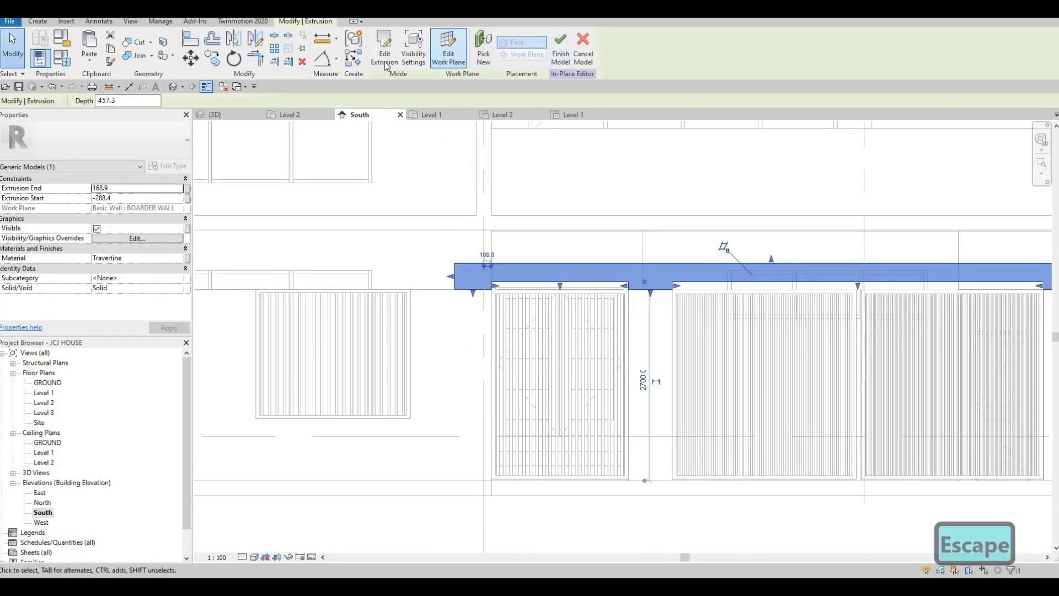
click(385, 55)
- Extend the profile's end line leftward to the wall's left edge
scroll(669, 253, down, 2)
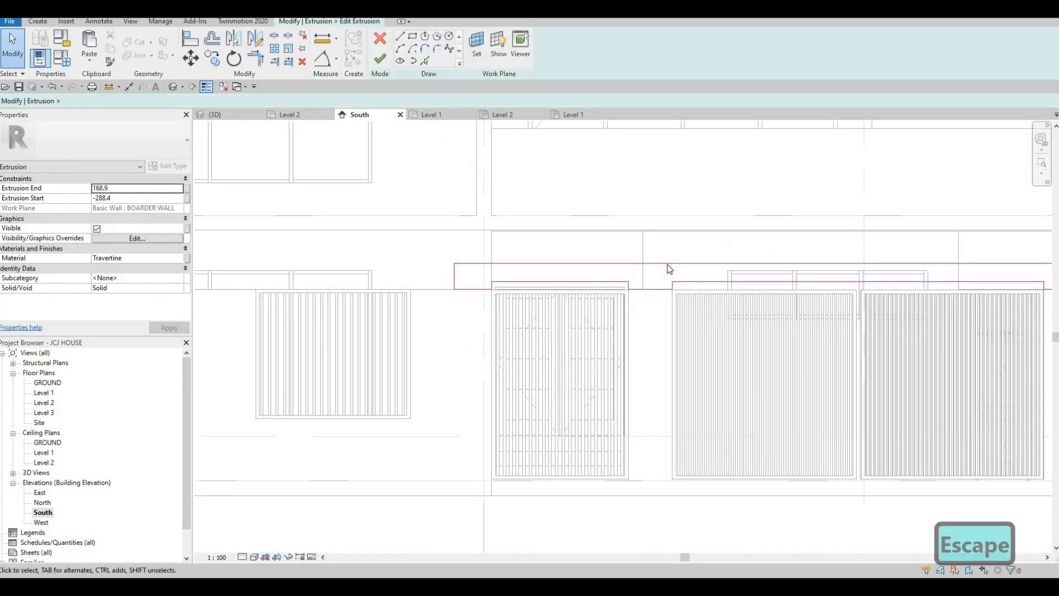
mouse_move(667, 266)
middle_down()
mouse_move(713, 255)
mouse_move(739, 273)
middle_up()
scroll(738, 277, up, 1)
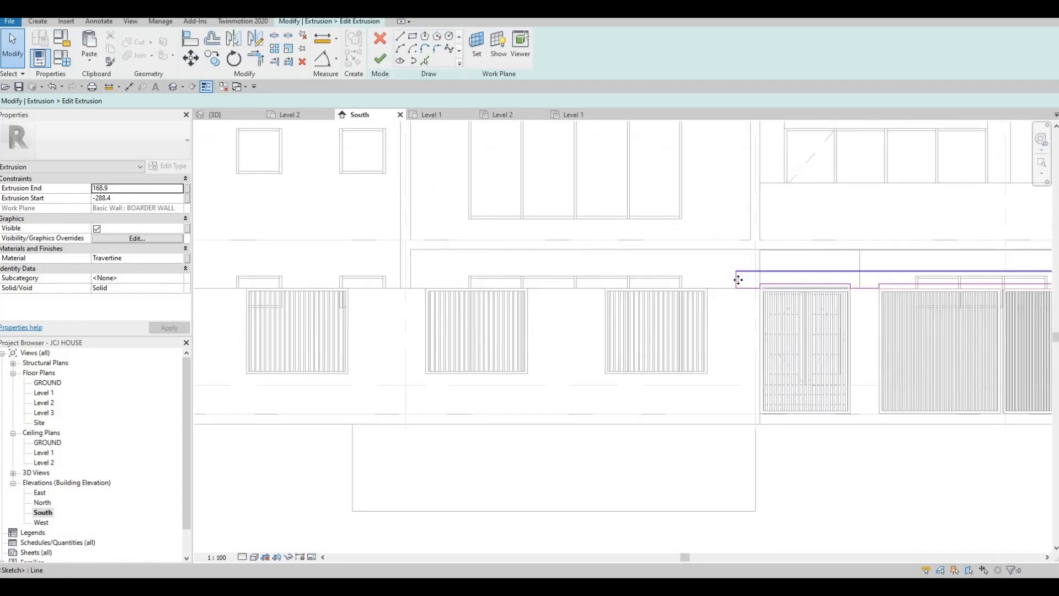
drag(529, 280, 265, 267)
middle_drag(332, 298, 648, 312)
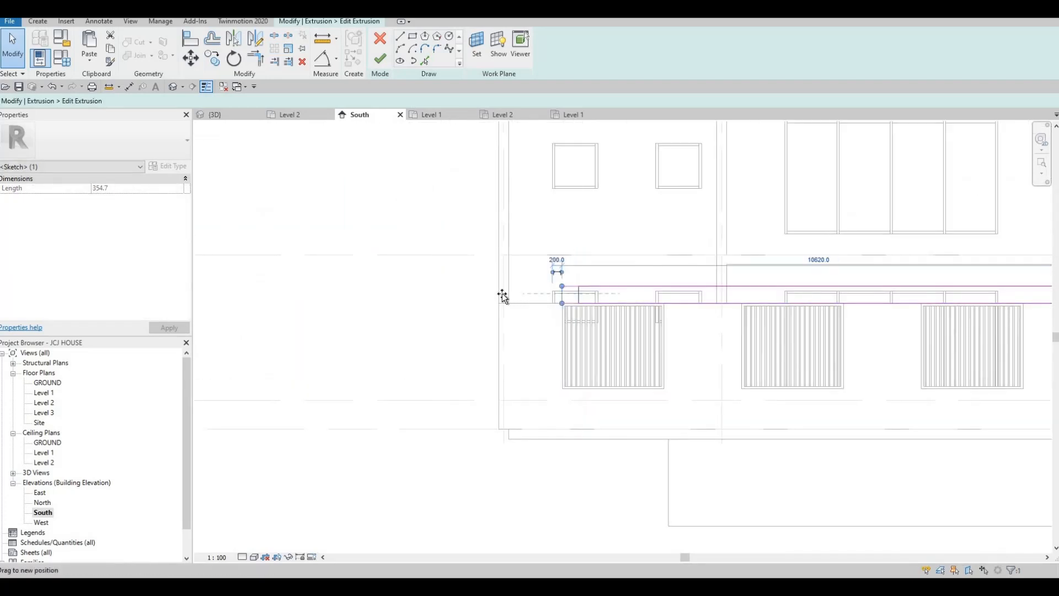
drag(503, 294, 491, 288)
key(Escape)
scroll(472, 282, down, 1)
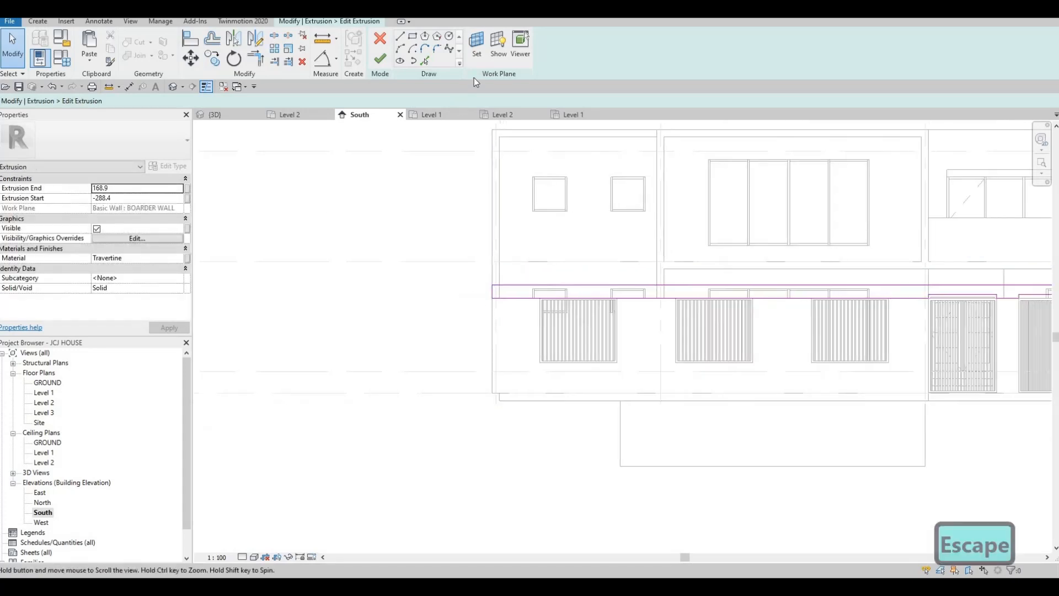
key(Escape)
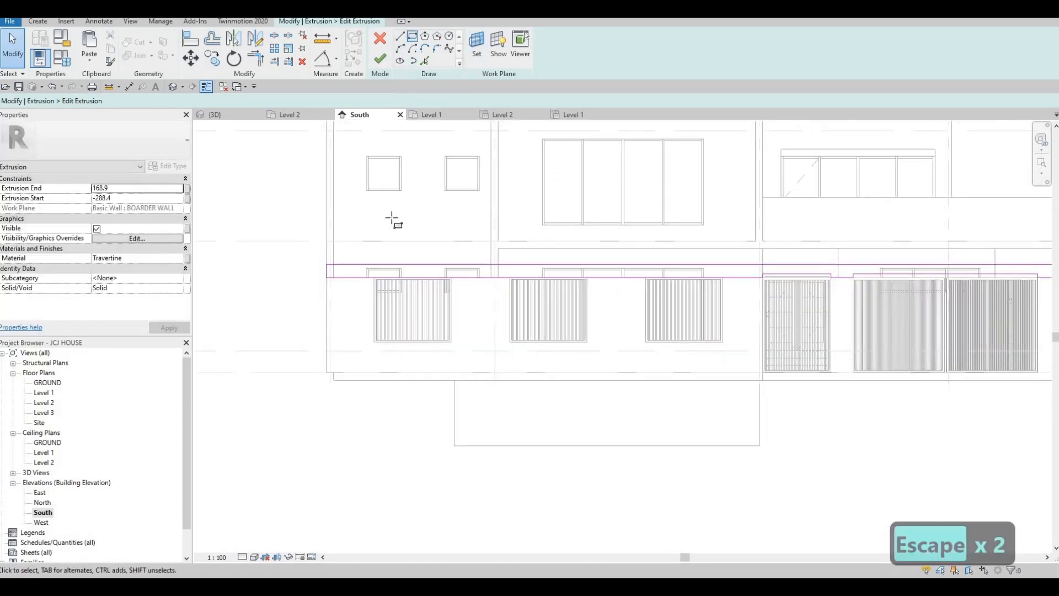
- Sketch a rectangle over the first window notch
key(l)
key(i)
scroll(364, 315, up, 4)
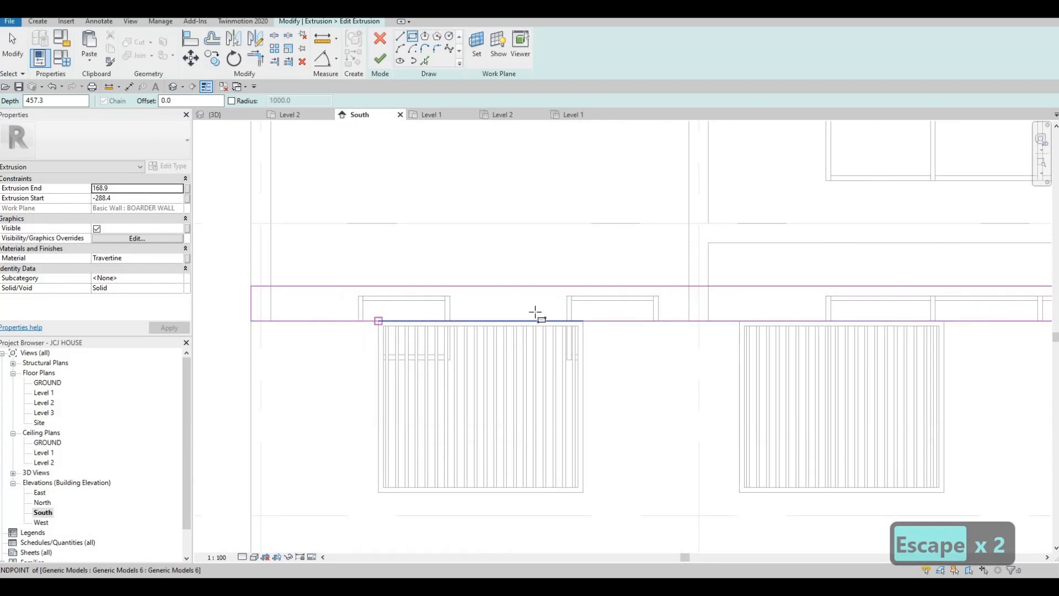
scroll(378, 322, up, 1)
click(378, 321)
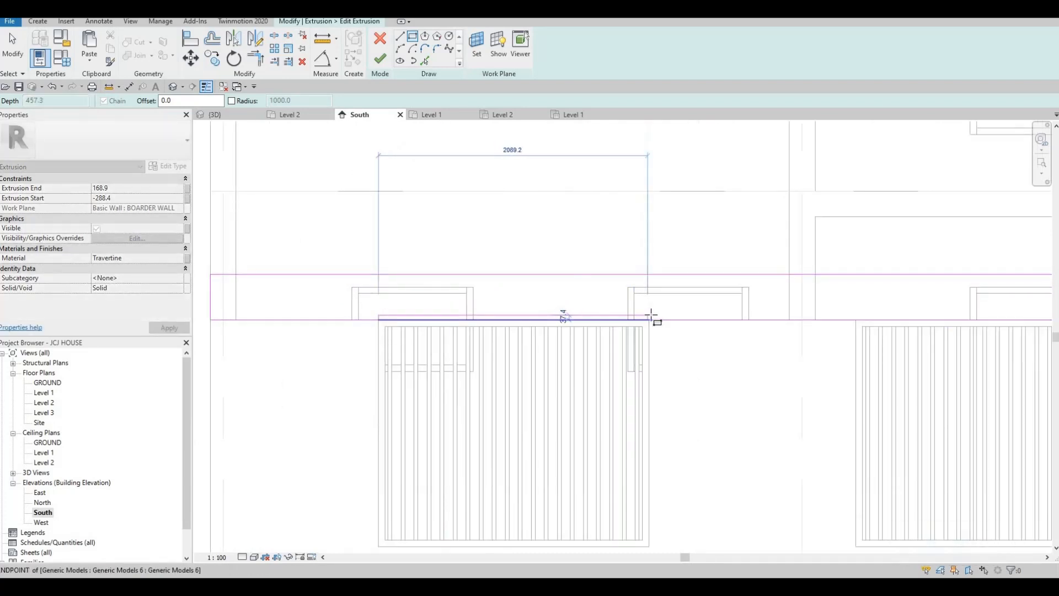
click(651, 308)
scroll(654, 311, up, 2)
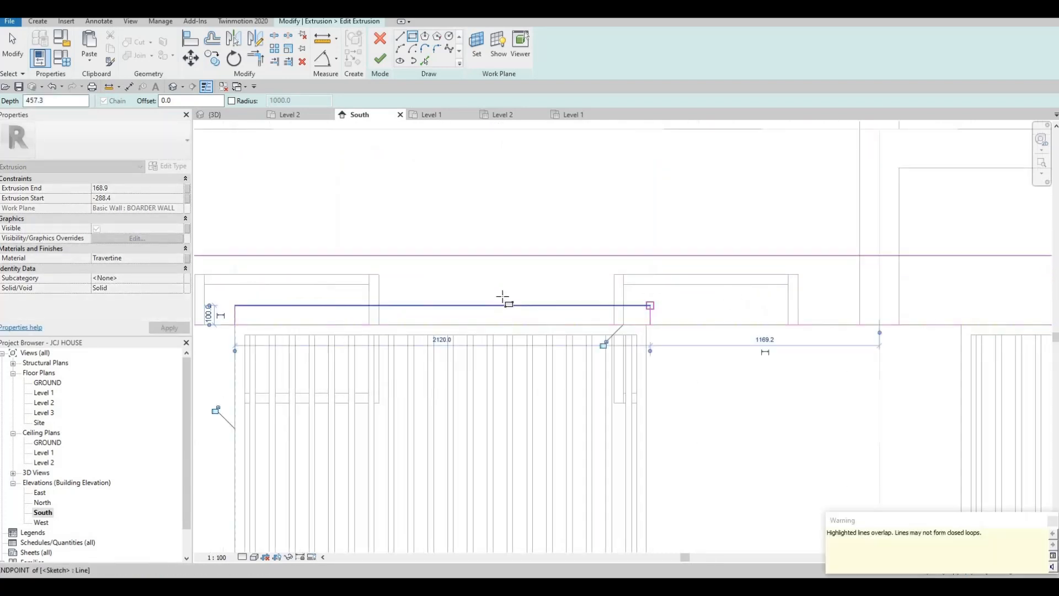
key(Escape)
scroll(557, 303, down, 2)
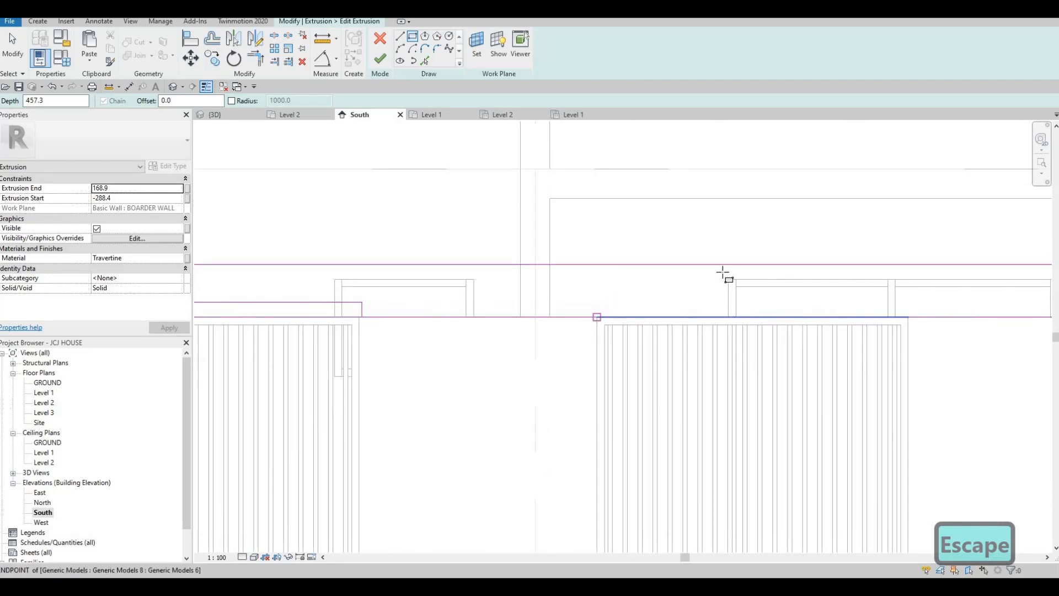
- Draw two more notch rectangles over the next window and the gate
click(723, 274)
scroll(712, 273, up, 2)
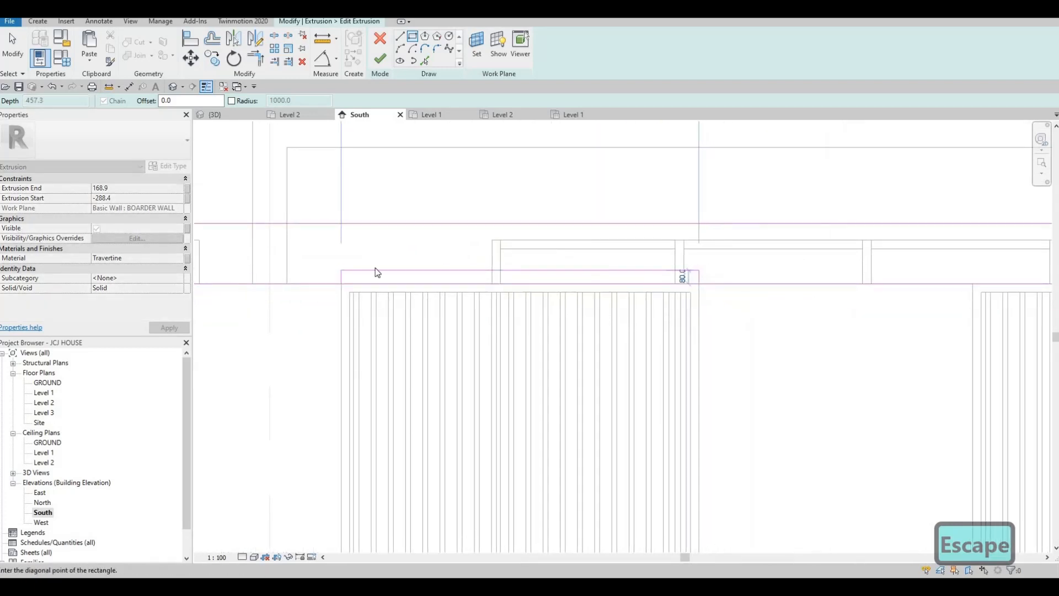
click(342, 271)
key(Escape)
middle_drag(975, 285, 577, 286)
click(575, 285)
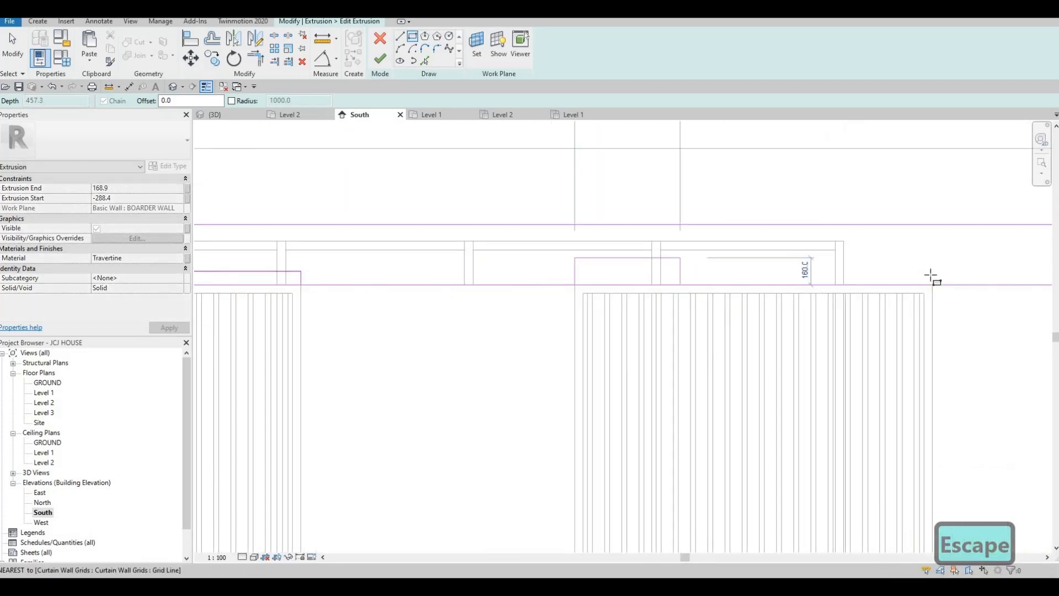
click(880, 267)
key(Escape)
key(Escape)
scroll(709, 288, down, 1)
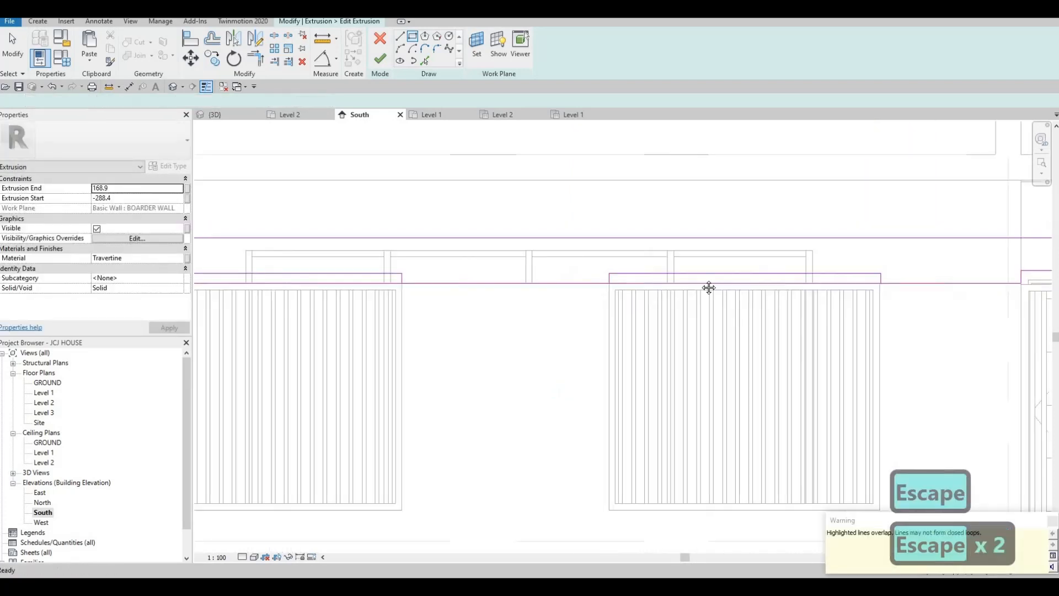
middle_drag(331, 262, 709, 287)
middle_drag(253, 303, 478, 303)
key(Escape)
key(Escape)
key(Escape)
- Align the notch outline sides to the first and third gate panels' edges
scroll(479, 301, up, 2)
key(a)
key(l)
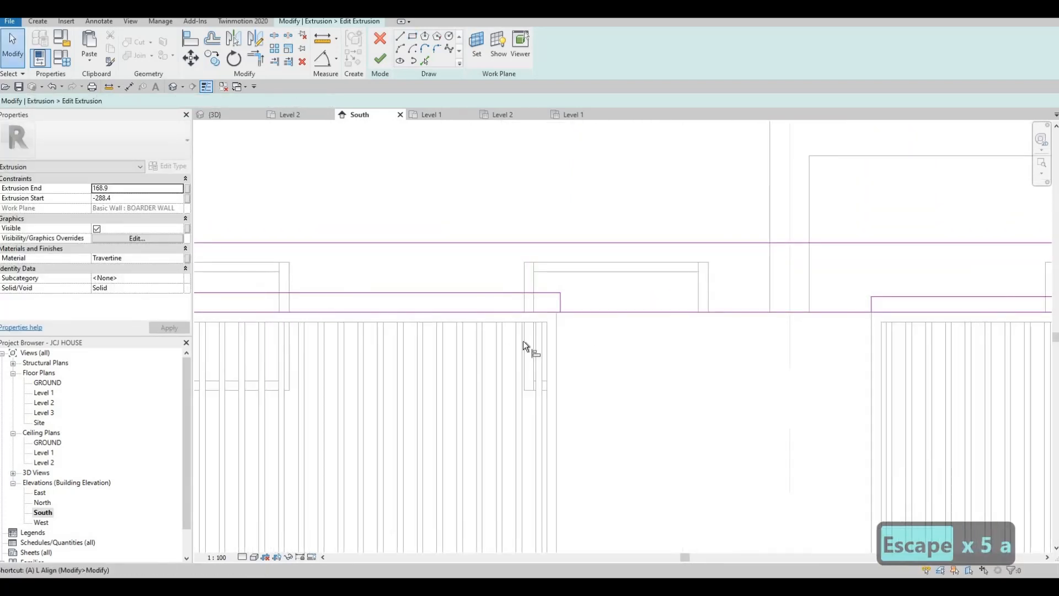
click(560, 307)
click(558, 298)
scroll(557, 298, down, 2)
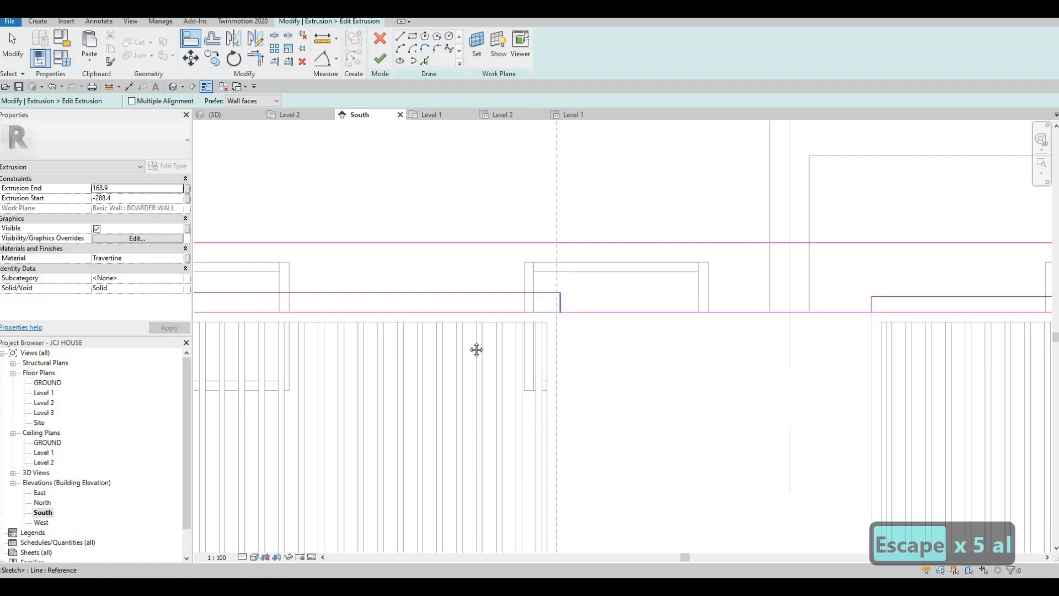
middle_drag(476, 349, 667, 313)
middle_drag(860, 314, 532, 315)
scroll(640, 315, up, 4)
middle_drag(746, 324, 661, 328)
scroll(662, 327, down, 3)
middle_drag(953, 326, 589, 318)
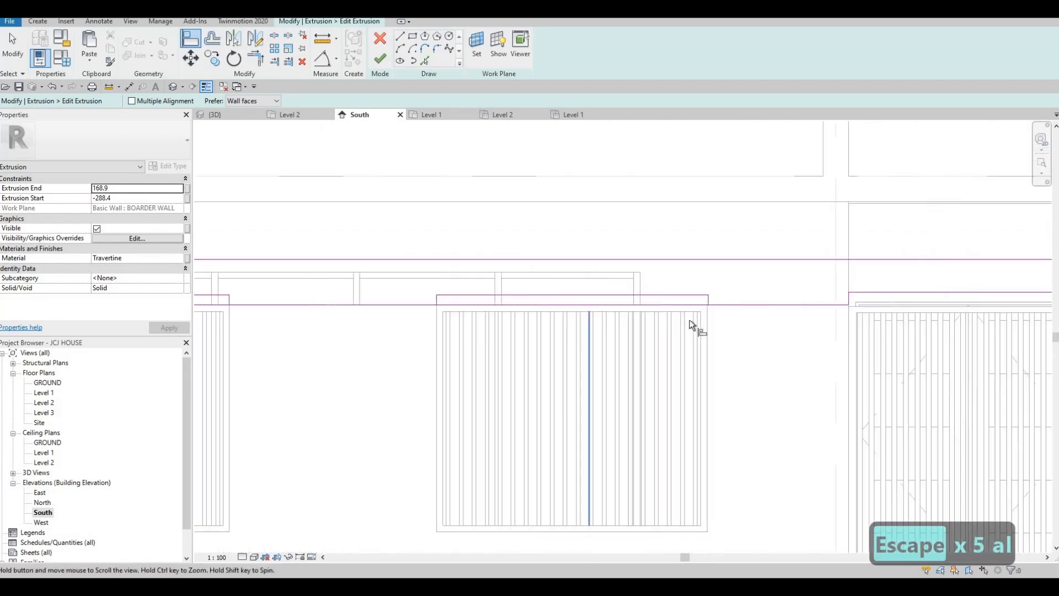
scroll(695, 315, up, 2)
click(696, 294)
click(698, 294)
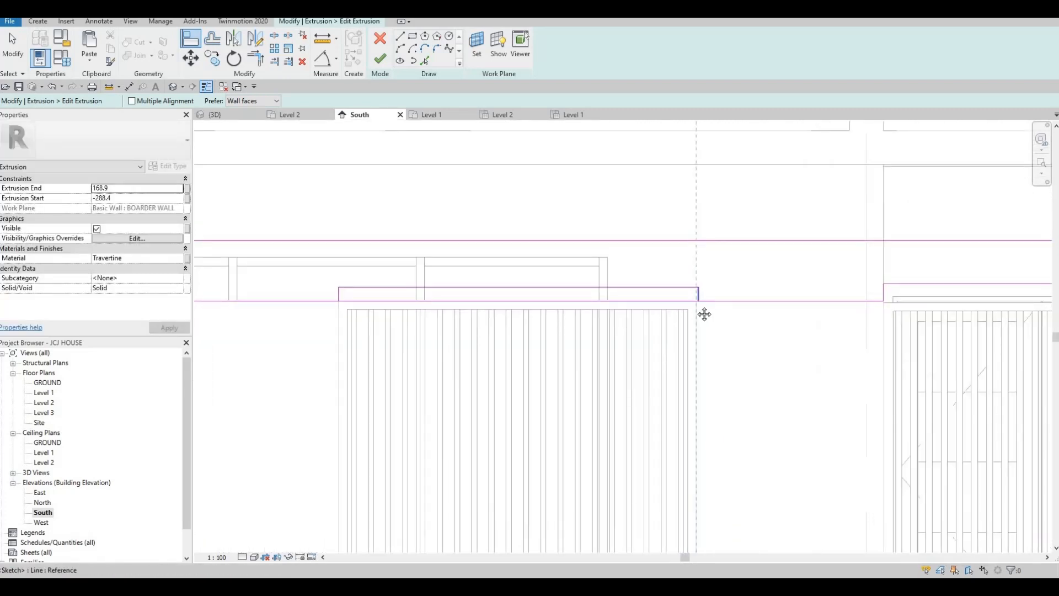
scroll(705, 315, down, 2)
key(Escape)
key(Escape)
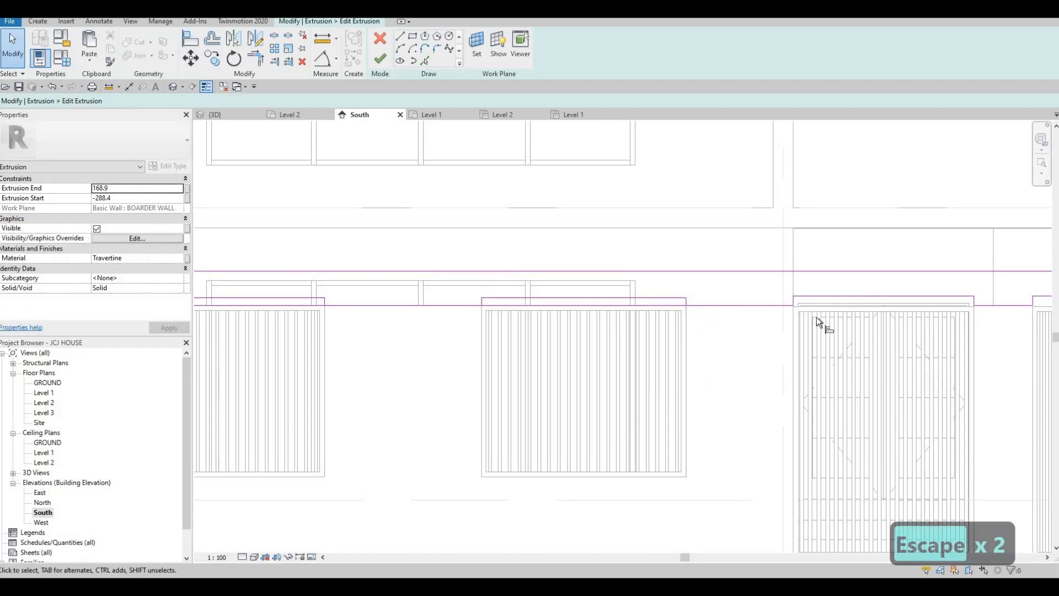
- Try aligning the left notch's top edge, then undo the wrong alignment
key(a)
key(l)
click(819, 297)
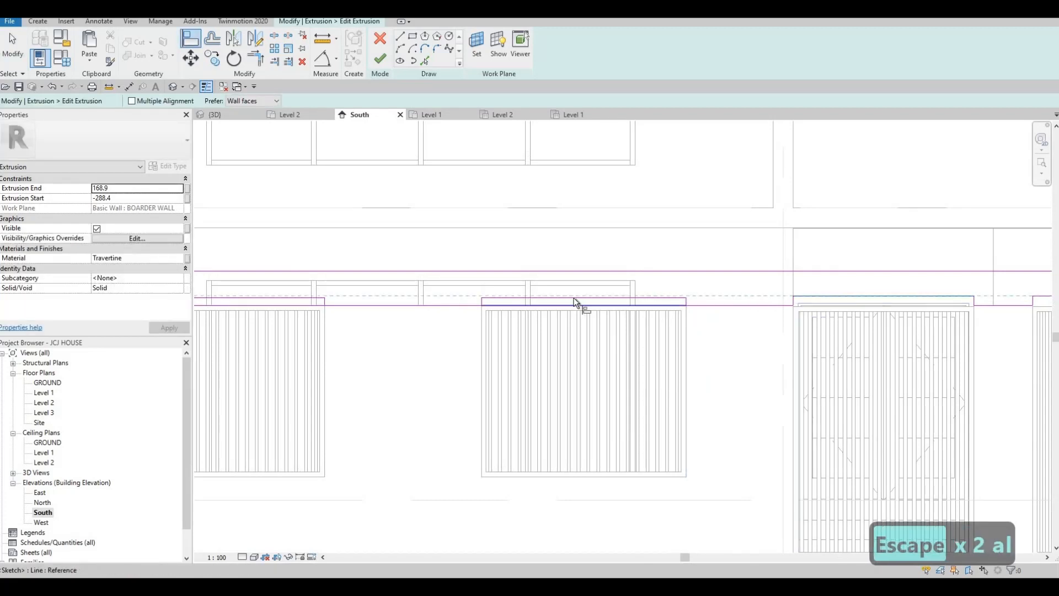
click(324, 295)
click(311, 299)
middle_drag(276, 303, 490, 310)
scroll(491, 312, down, 1)
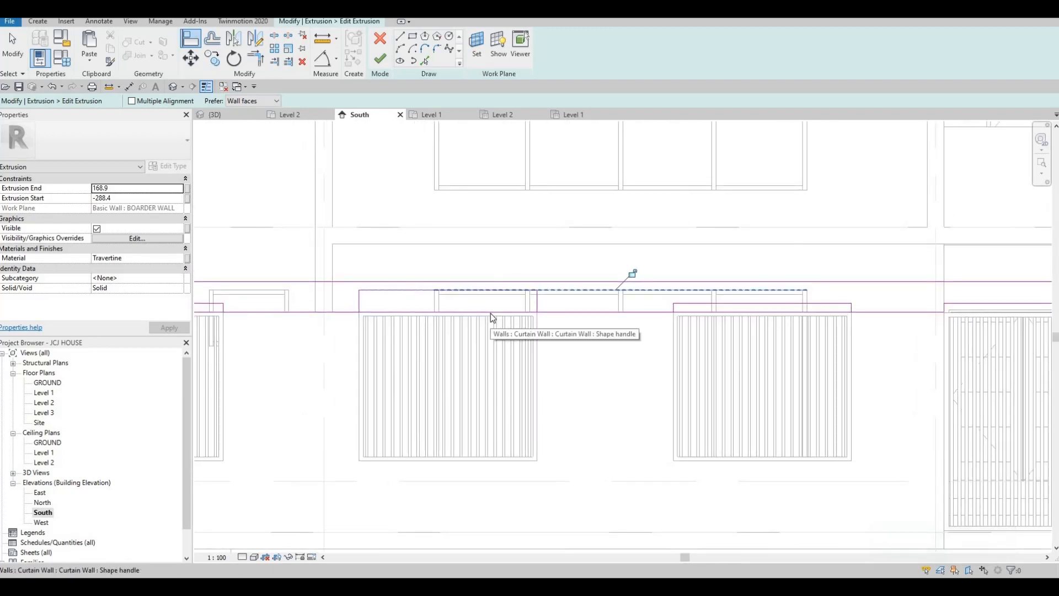
key(Escape)
key(Escape)
key(ctrl+z)
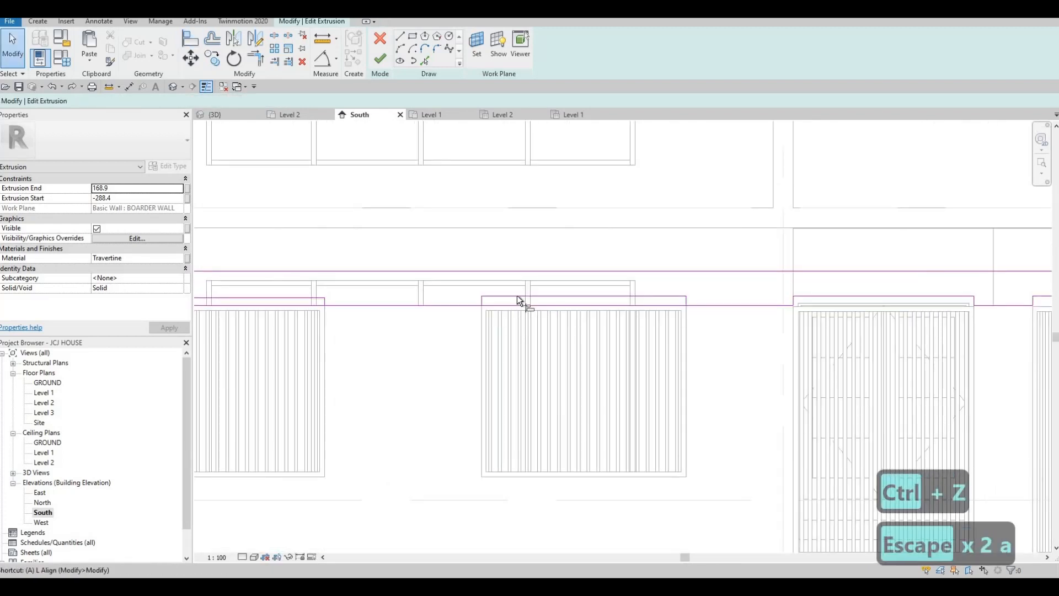
- Align the notch top edges to the gate panels' top edges
key(a)
key(l)
key(Tab)
click(518, 297)
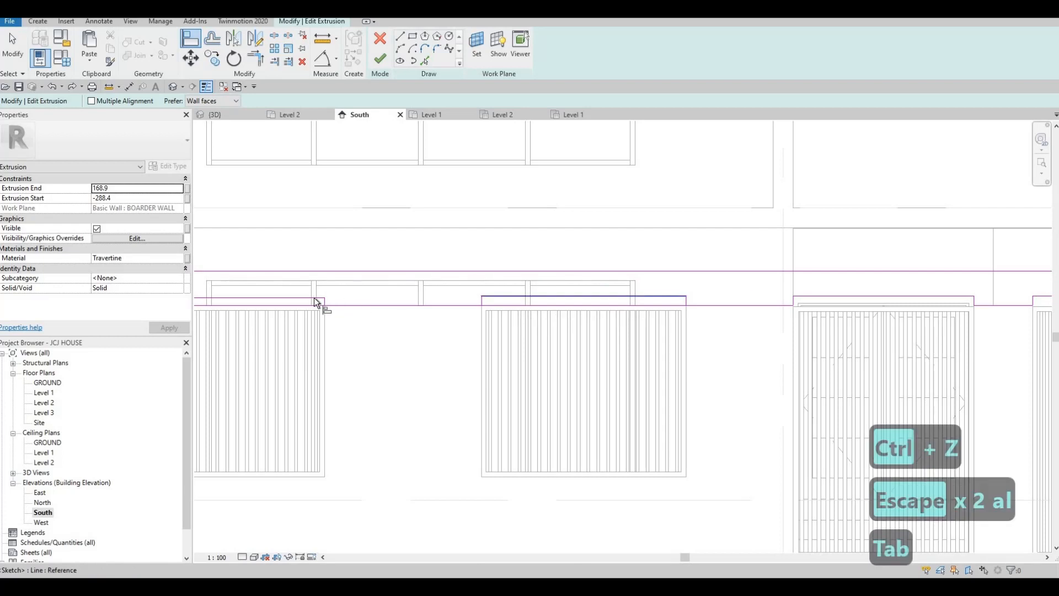
click(312, 298)
middle_drag(276, 306, 693, 323)
click(600, 322)
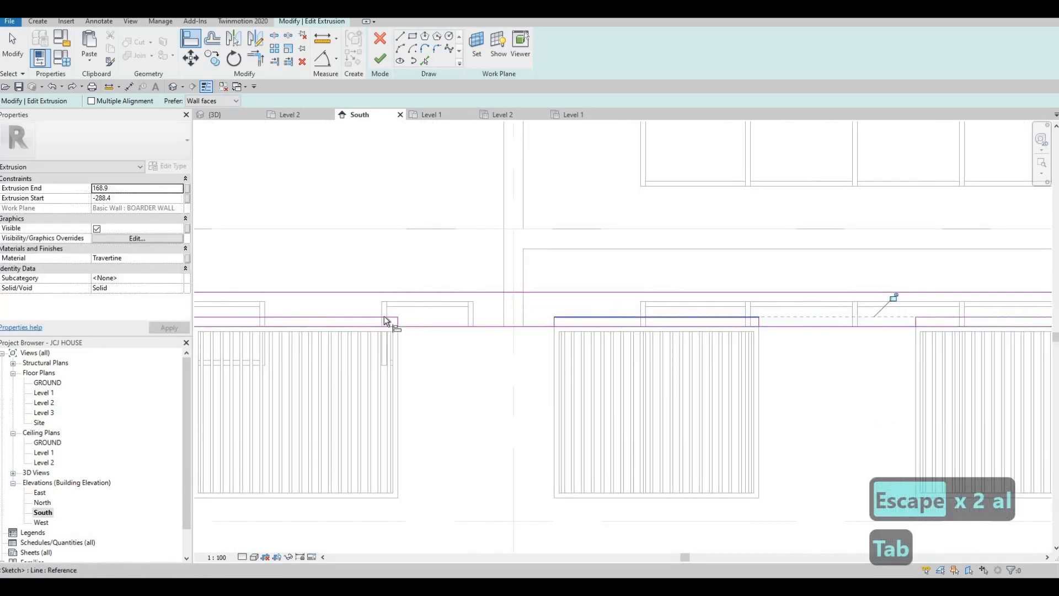
click(353, 317)
middle_drag(349, 327, 454, 324)
scroll(453, 324, down, 1)
key(Escape)
key(Escape)
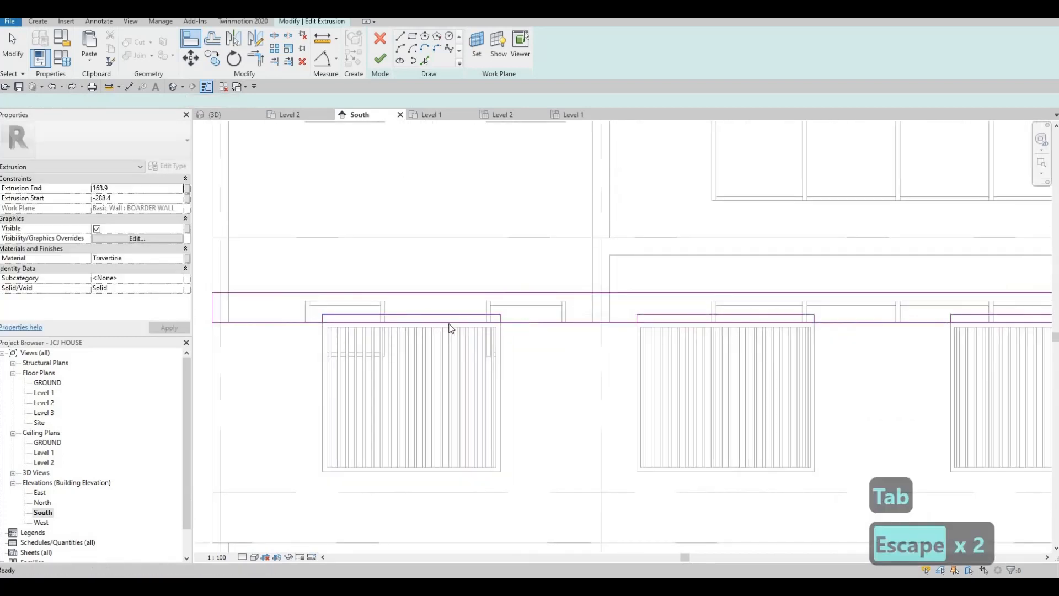
key(Escape)
- Delete the leftover lower sketch line and select the second panel's bottom line
click(449, 323)
key(Delete)
click(688, 324)
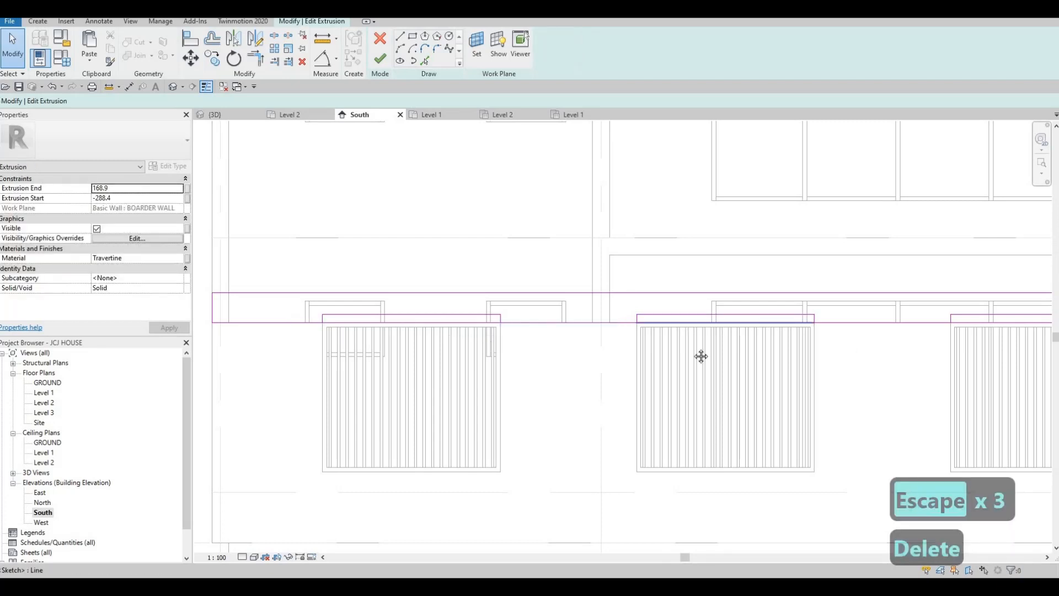
- Delete the overlapping bottom and top sketch lines at the second and third panels
key(Delete)
middle_drag(1000, 323, 800, 332)
click(800, 331)
key(Delete)
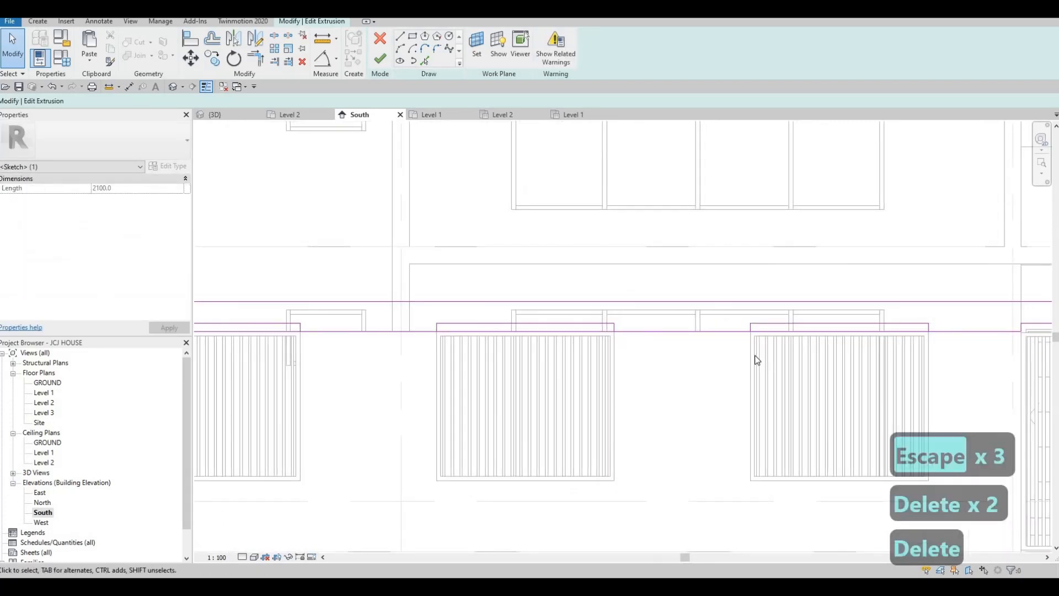
middle_drag(460, 395, 589, 396)
- Split the long wall-top line at two gate edges with SL
key(s)
key(l)
click(658, 332)
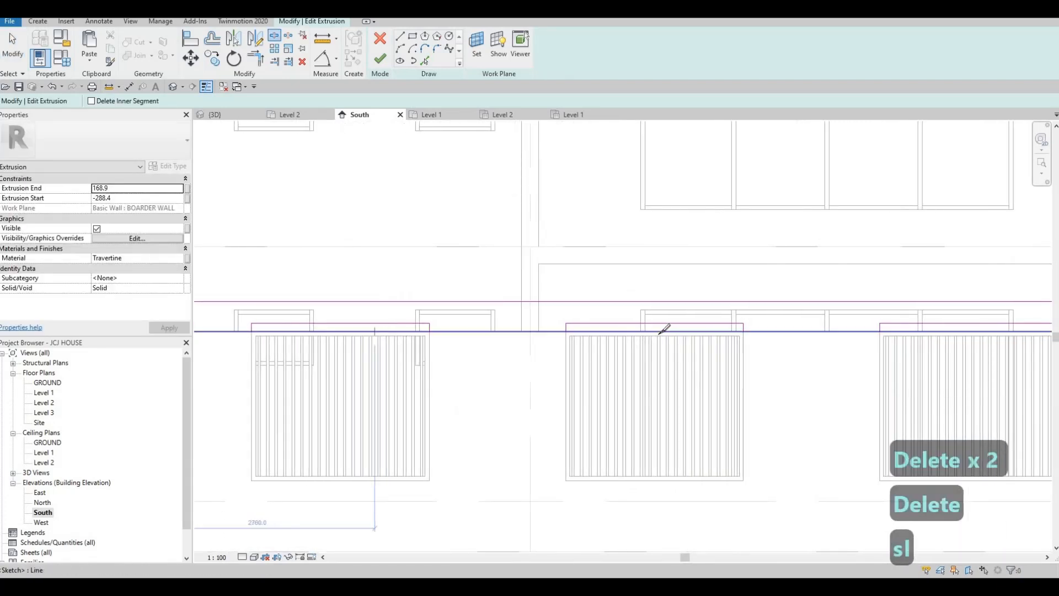
click(965, 333)
middle_drag(958, 362, 735, 371)
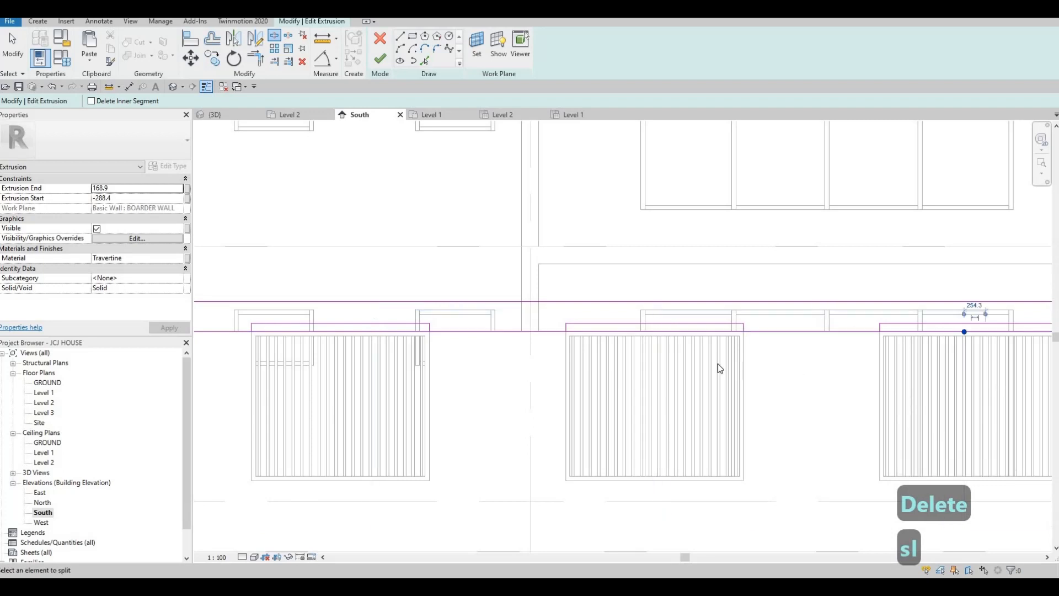
key(Escape)
key(Escape)
- Trim the split top line to the gate rectangle's corner with TR
key(t)
key(r)
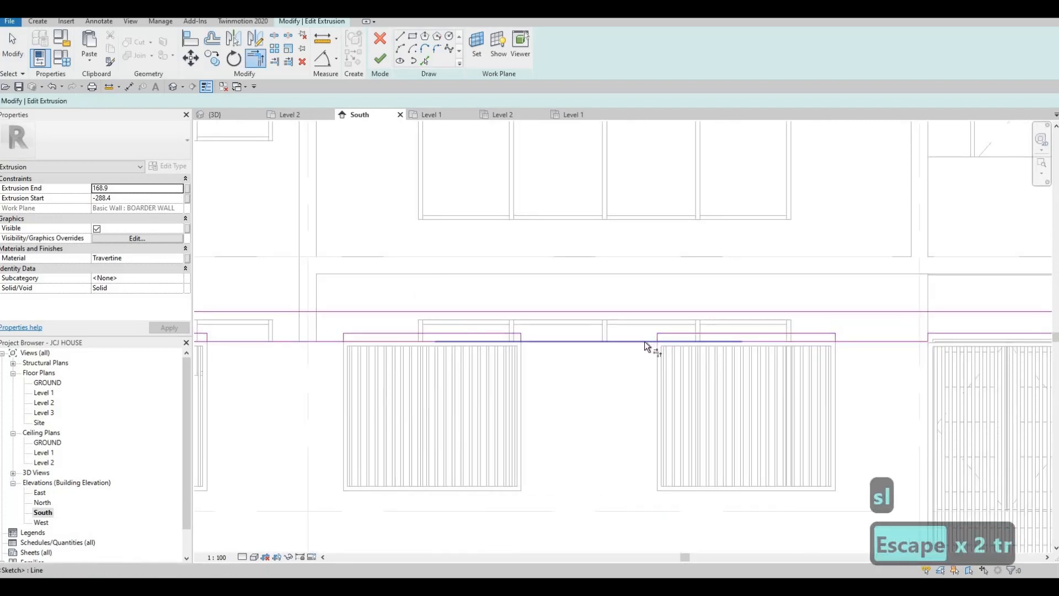
click(649, 341)
scroll(668, 338, up, 2)
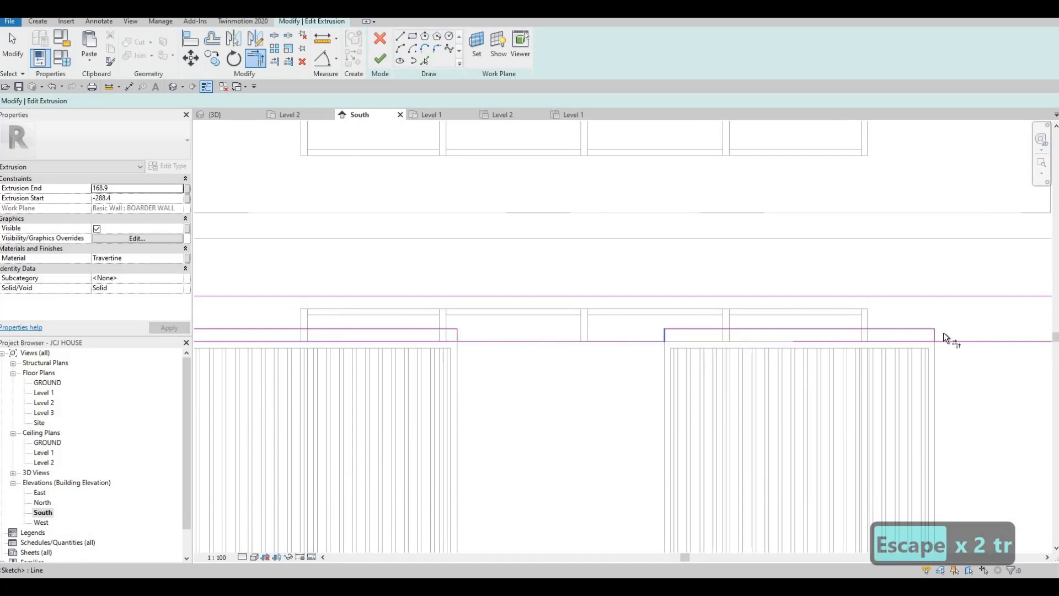
click(946, 339)
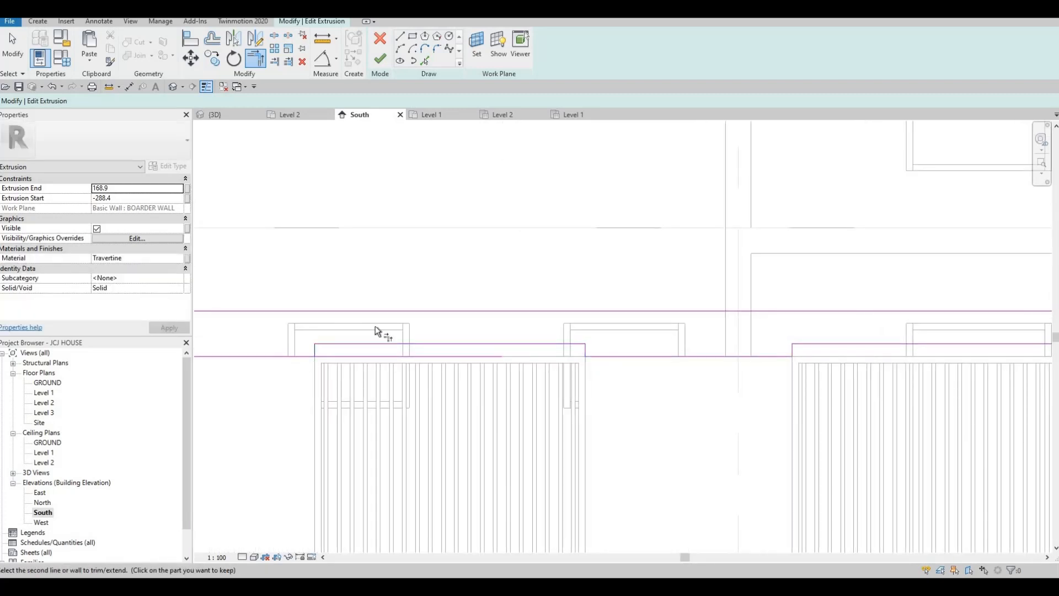
scroll(574, 342, down, 6)
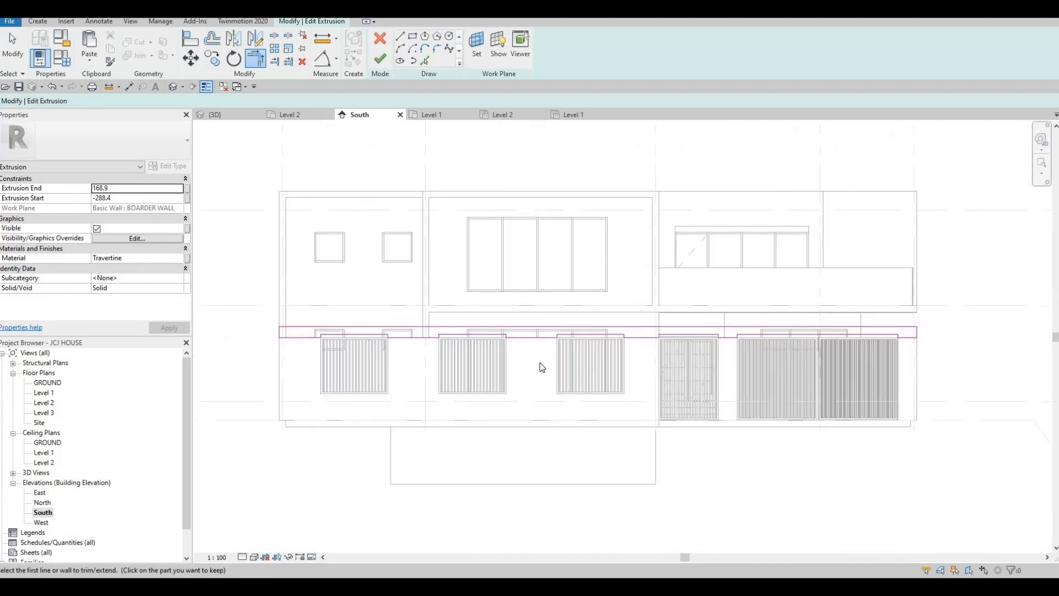
key(Escape)
scroll(540, 362, up, 5)
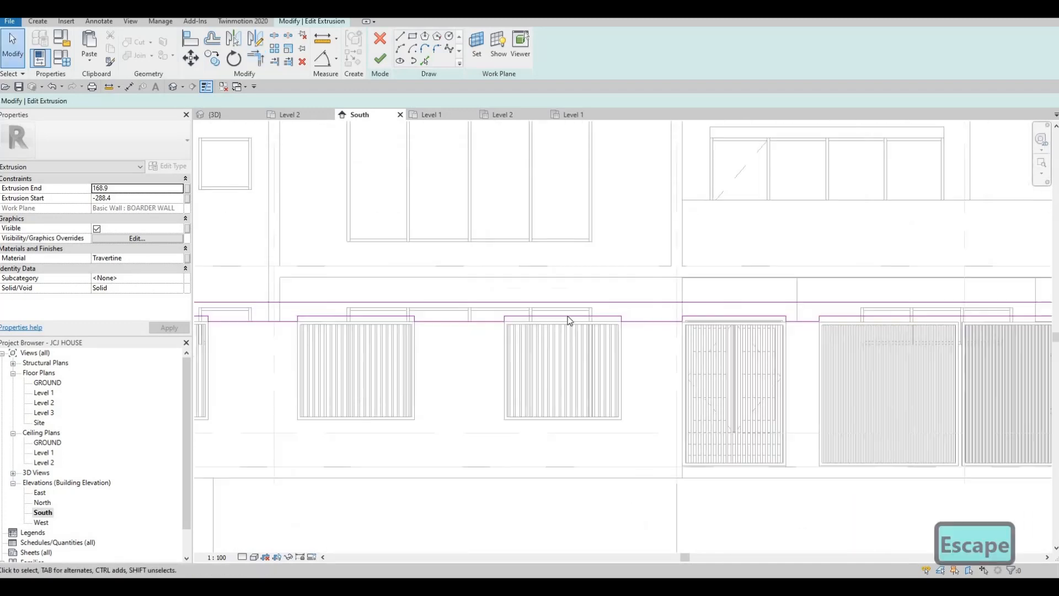
- Finish the extrusion sketch and the in-place coping model, dismissing the save reminder
click(384, 61)
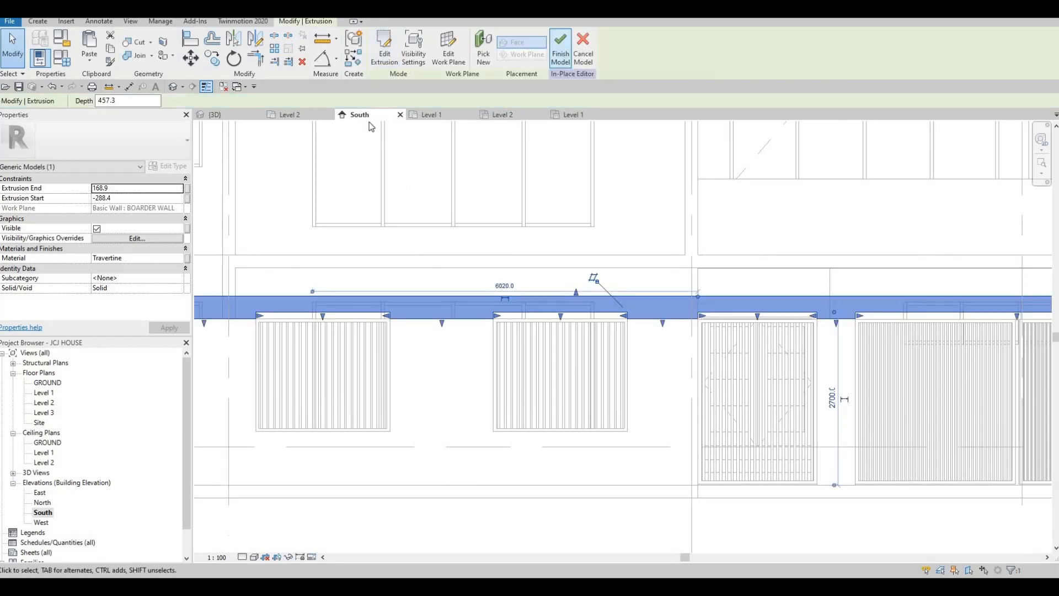
click(561, 49)
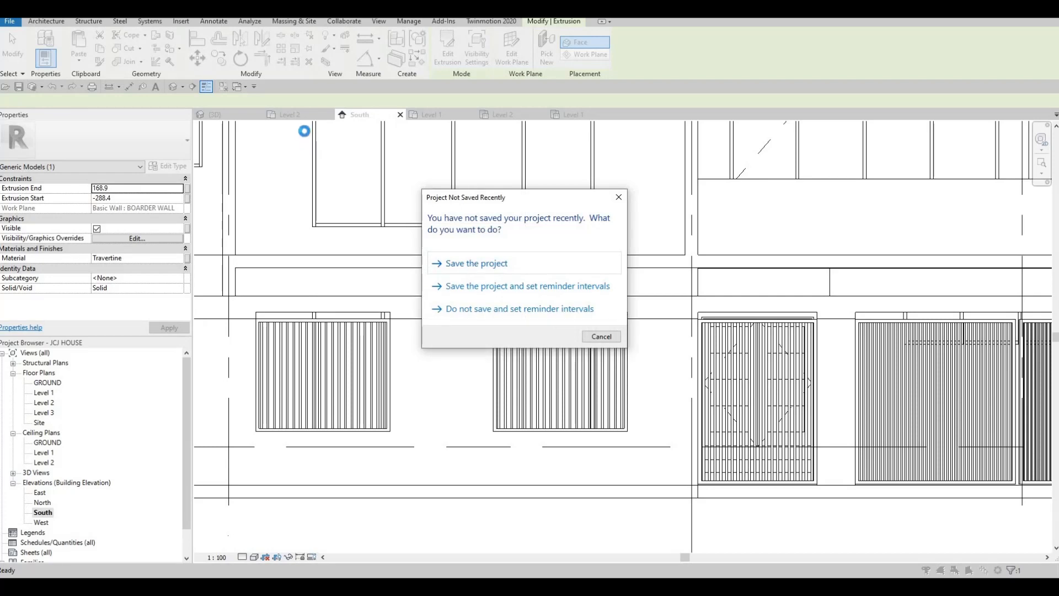
key(Return)
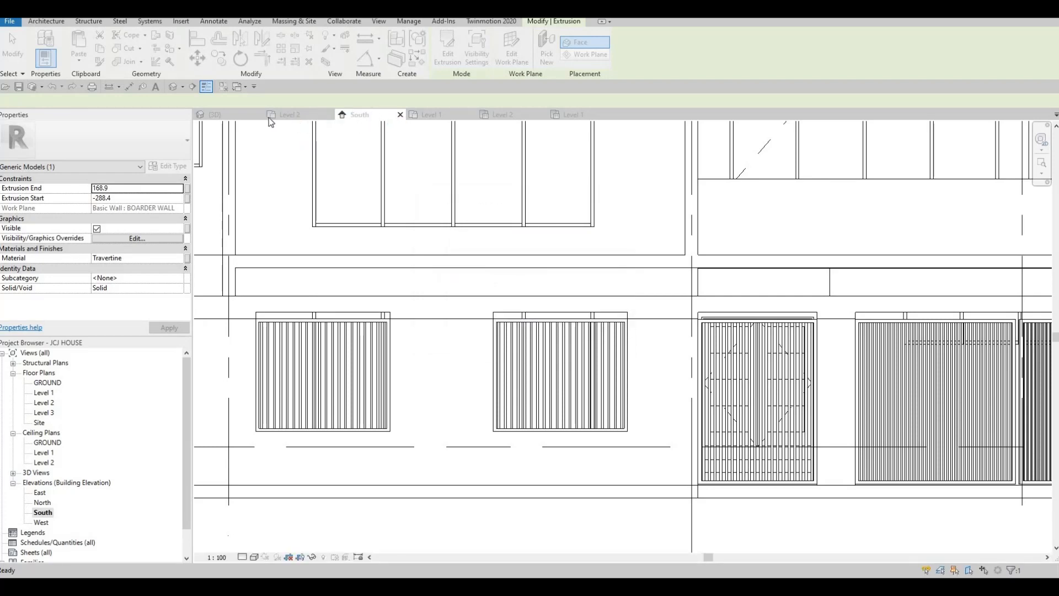
- In the 3D view, drag the coping extrusion's end to shorten it to the wall
click(238, 116)
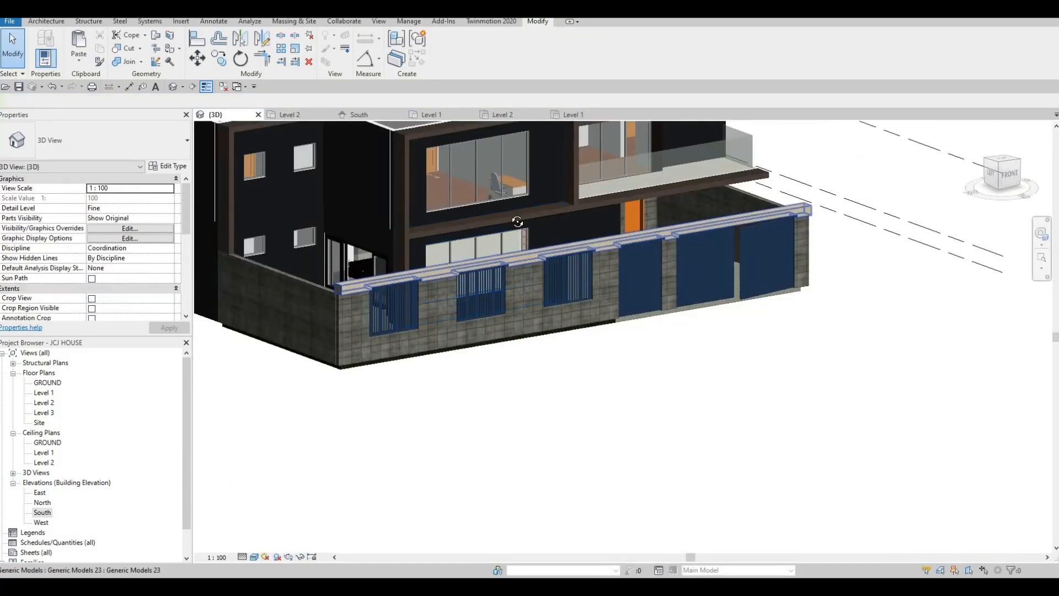
shift+middle_drag(518, 222, 518, 255)
shift+middle_drag(441, 254, 690, 248)
key(Escape)
shift+middle_drag(656, 216, 649, 207)
scroll(650, 206, up, 2)
click(649, 207)
scroll(637, 216, up, 2)
drag(637, 220, 609, 228)
shift+middle_drag(641, 275, 491, 289)
key(Escape)
key(Escape)
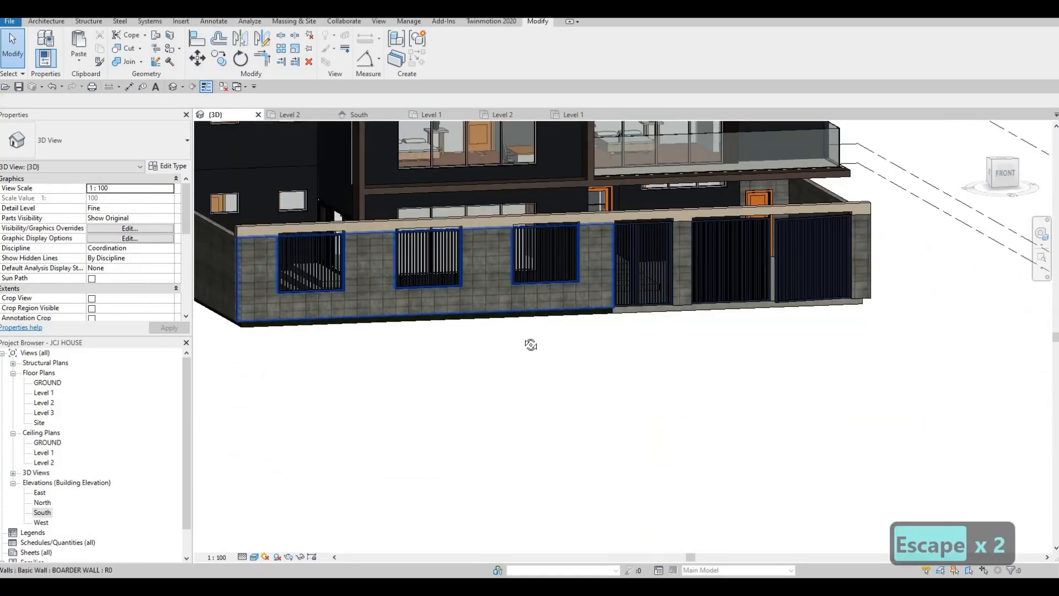
- Orbit the 3D view to inspect the capped boundary wall from a higher angle
shift+middle_drag(531, 344, 589, 396)
scroll(563, 365, down, 1)
middle_drag(560, 352, 614, 411)
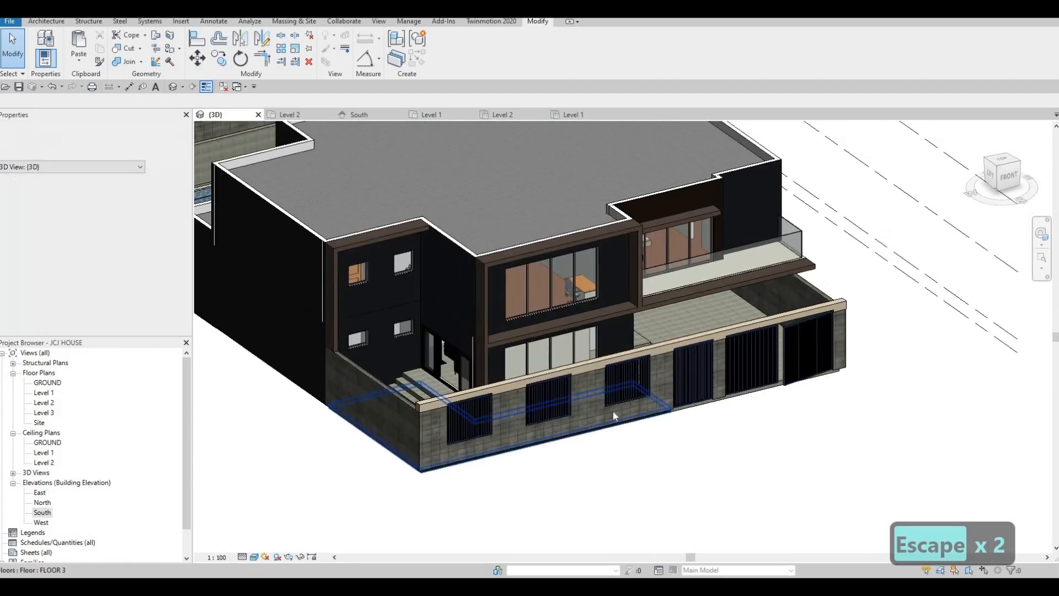